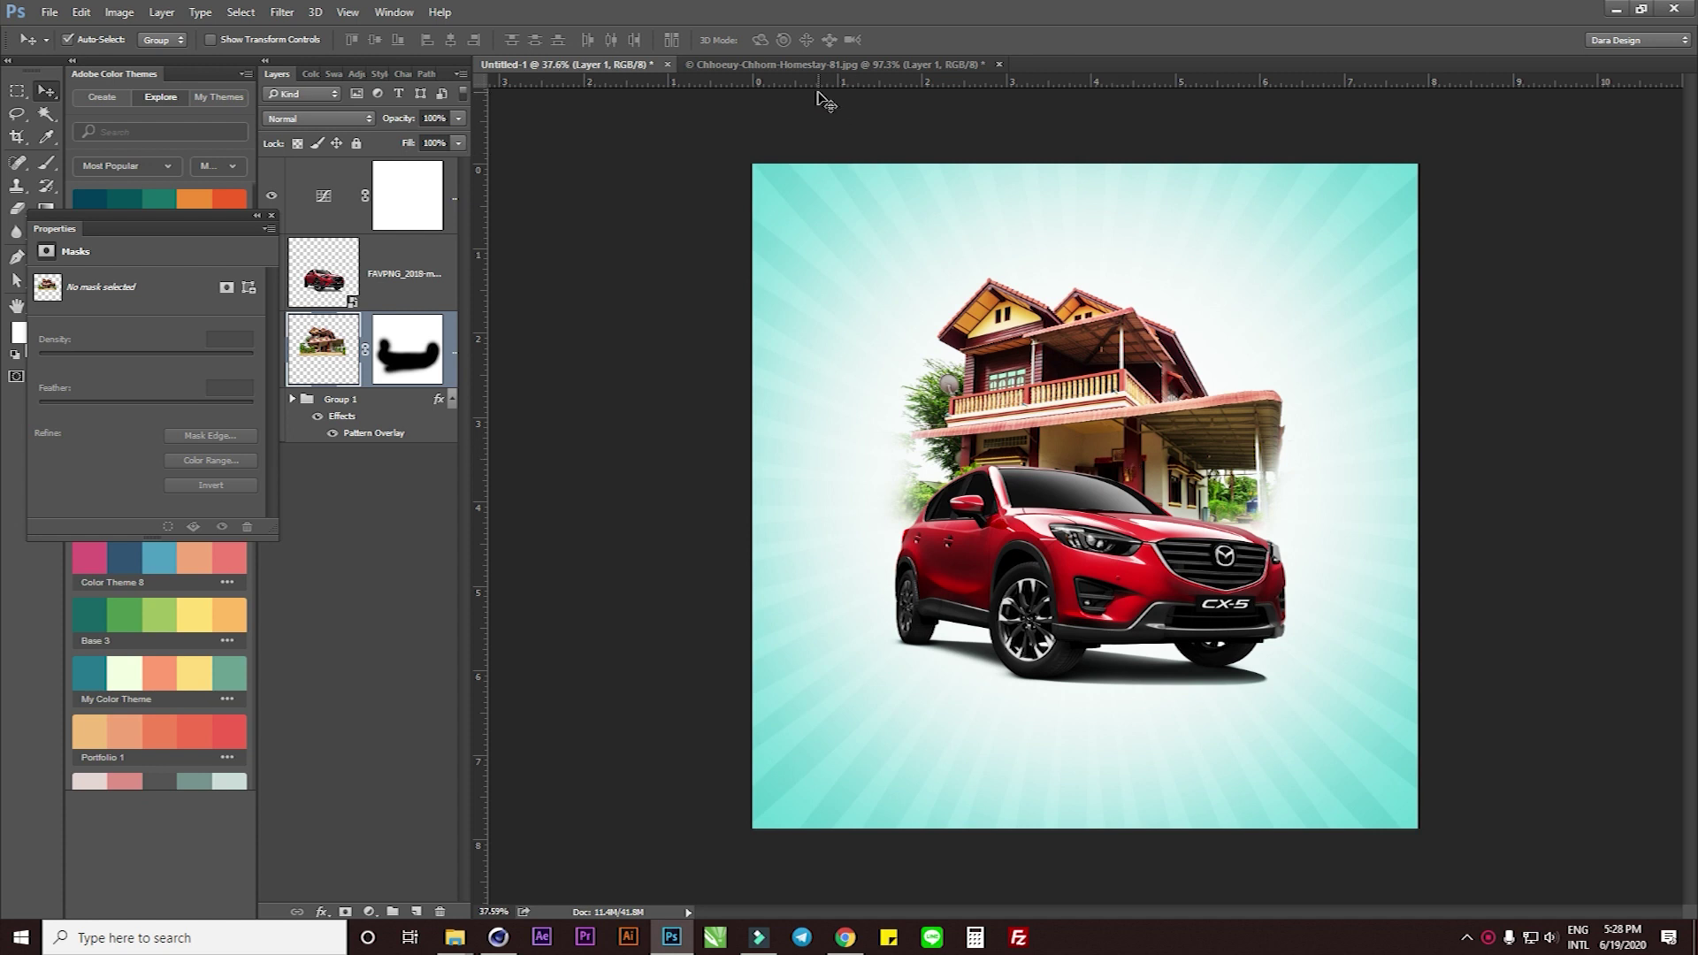
Switch to the Chhoeuy-Chhom-Homestay-81.jpg house photo document
left_click(783, 65)
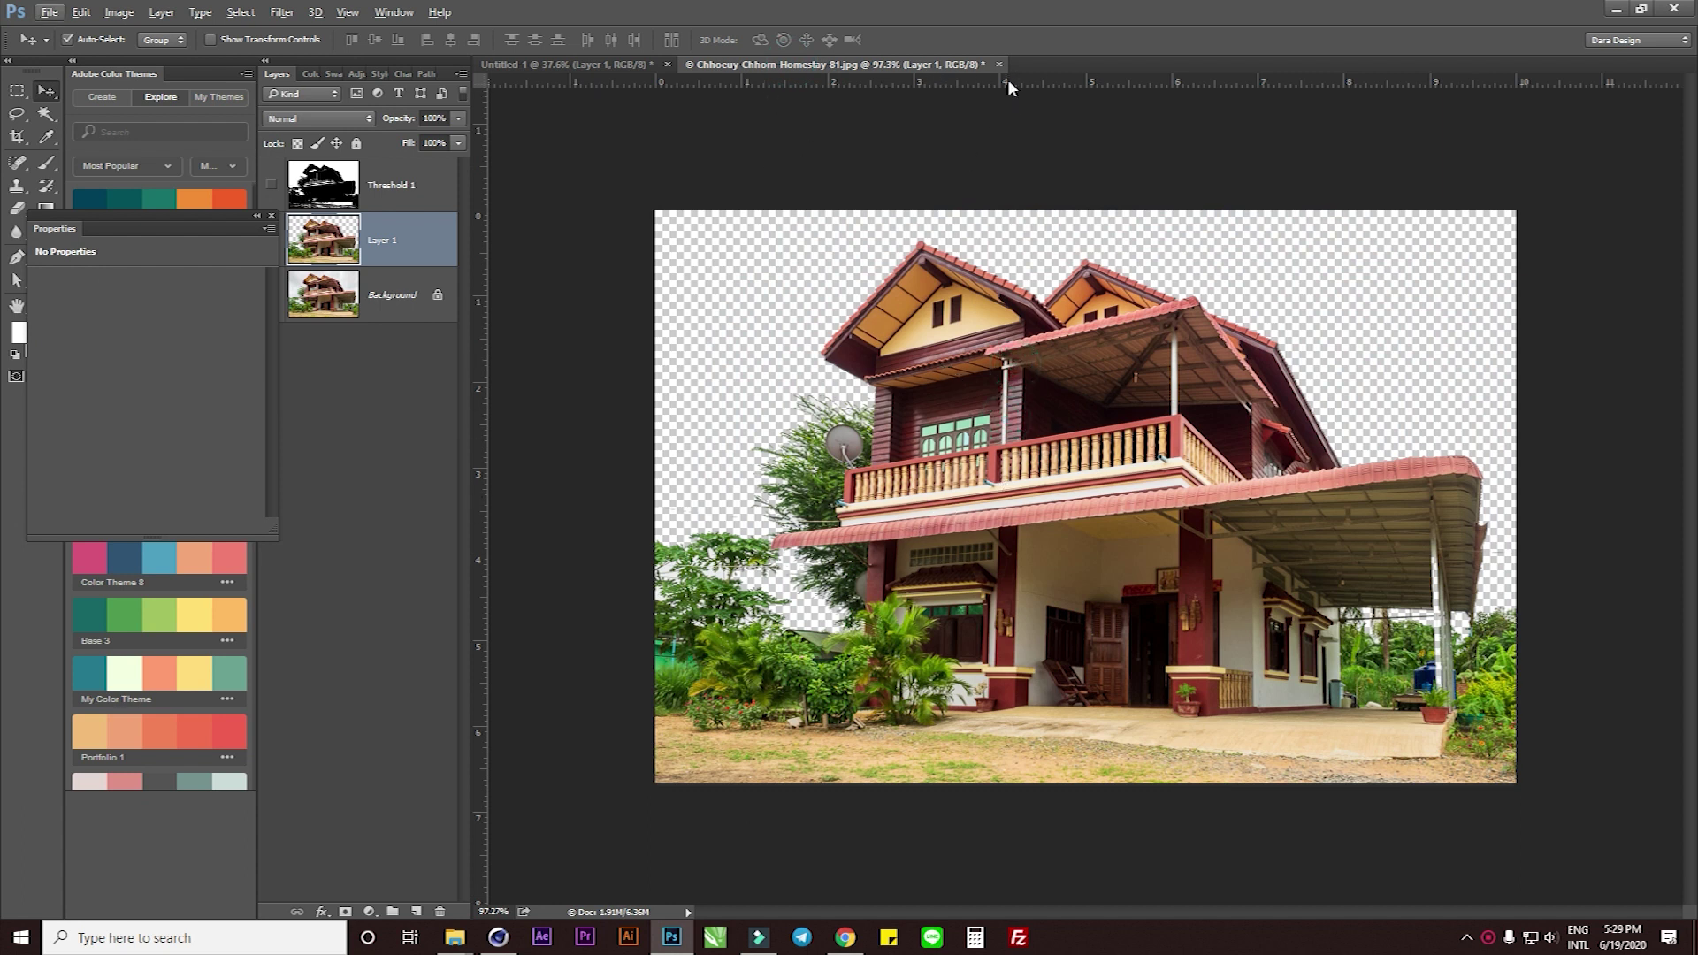
Delete the Threshold 1 and Layer 1 layers and duplicate the Background layer
left_click(385, 206, "shift")
key("Delete")
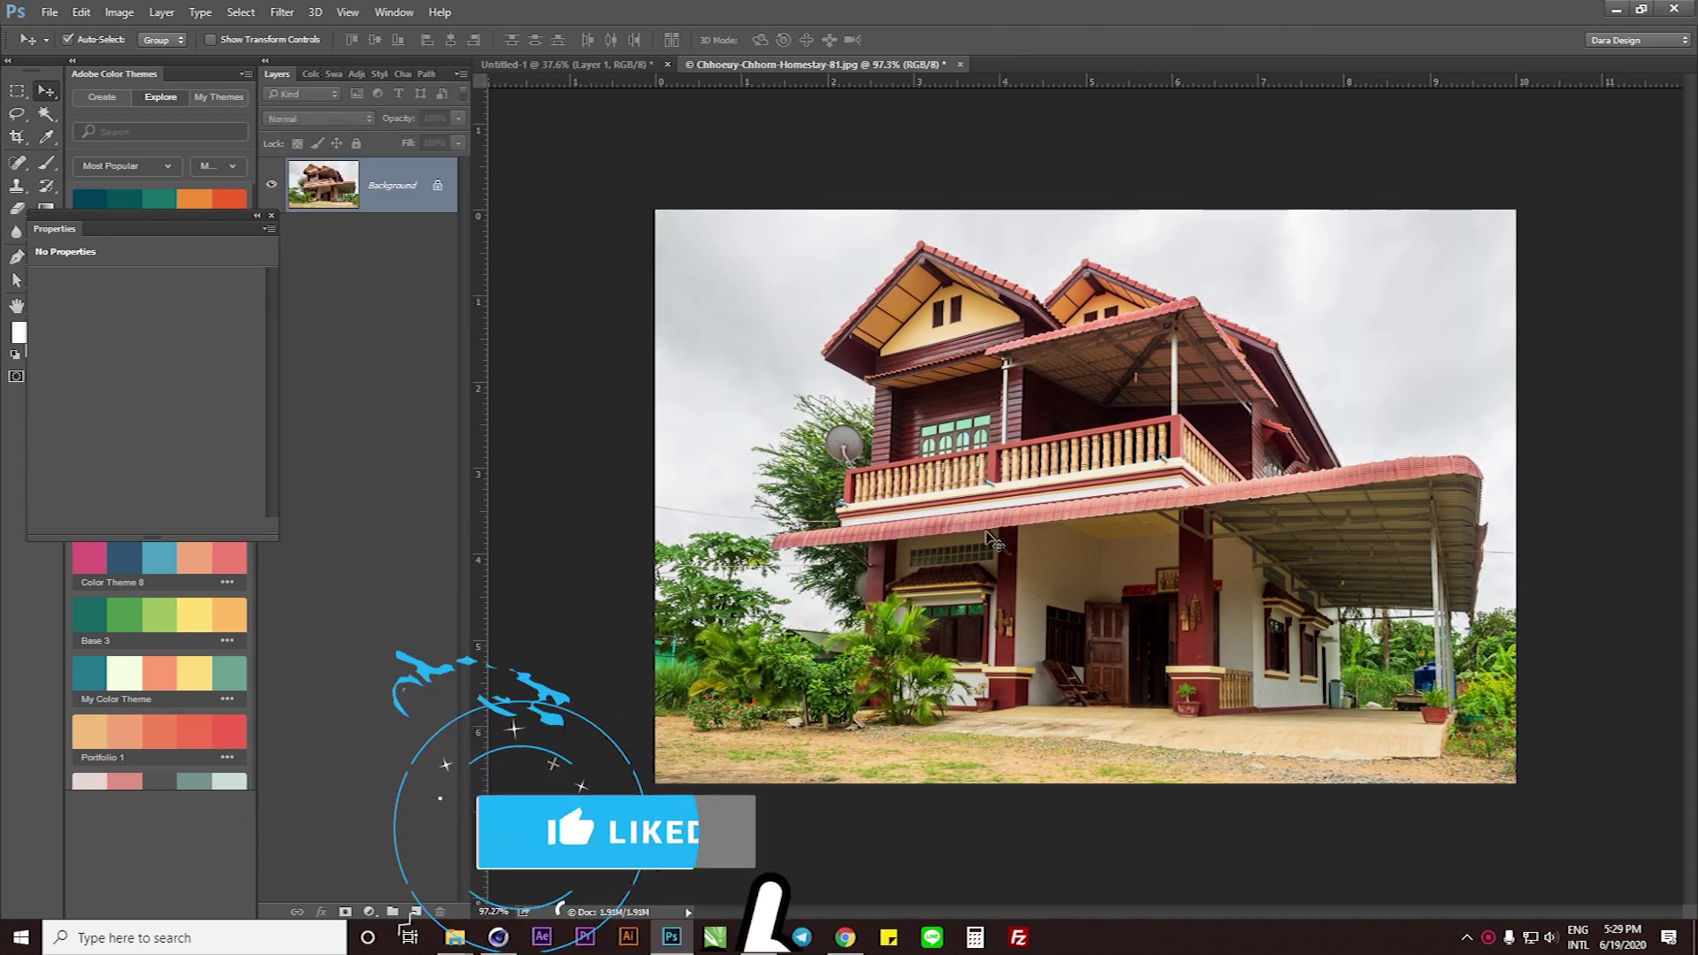
left_click(398, 203)
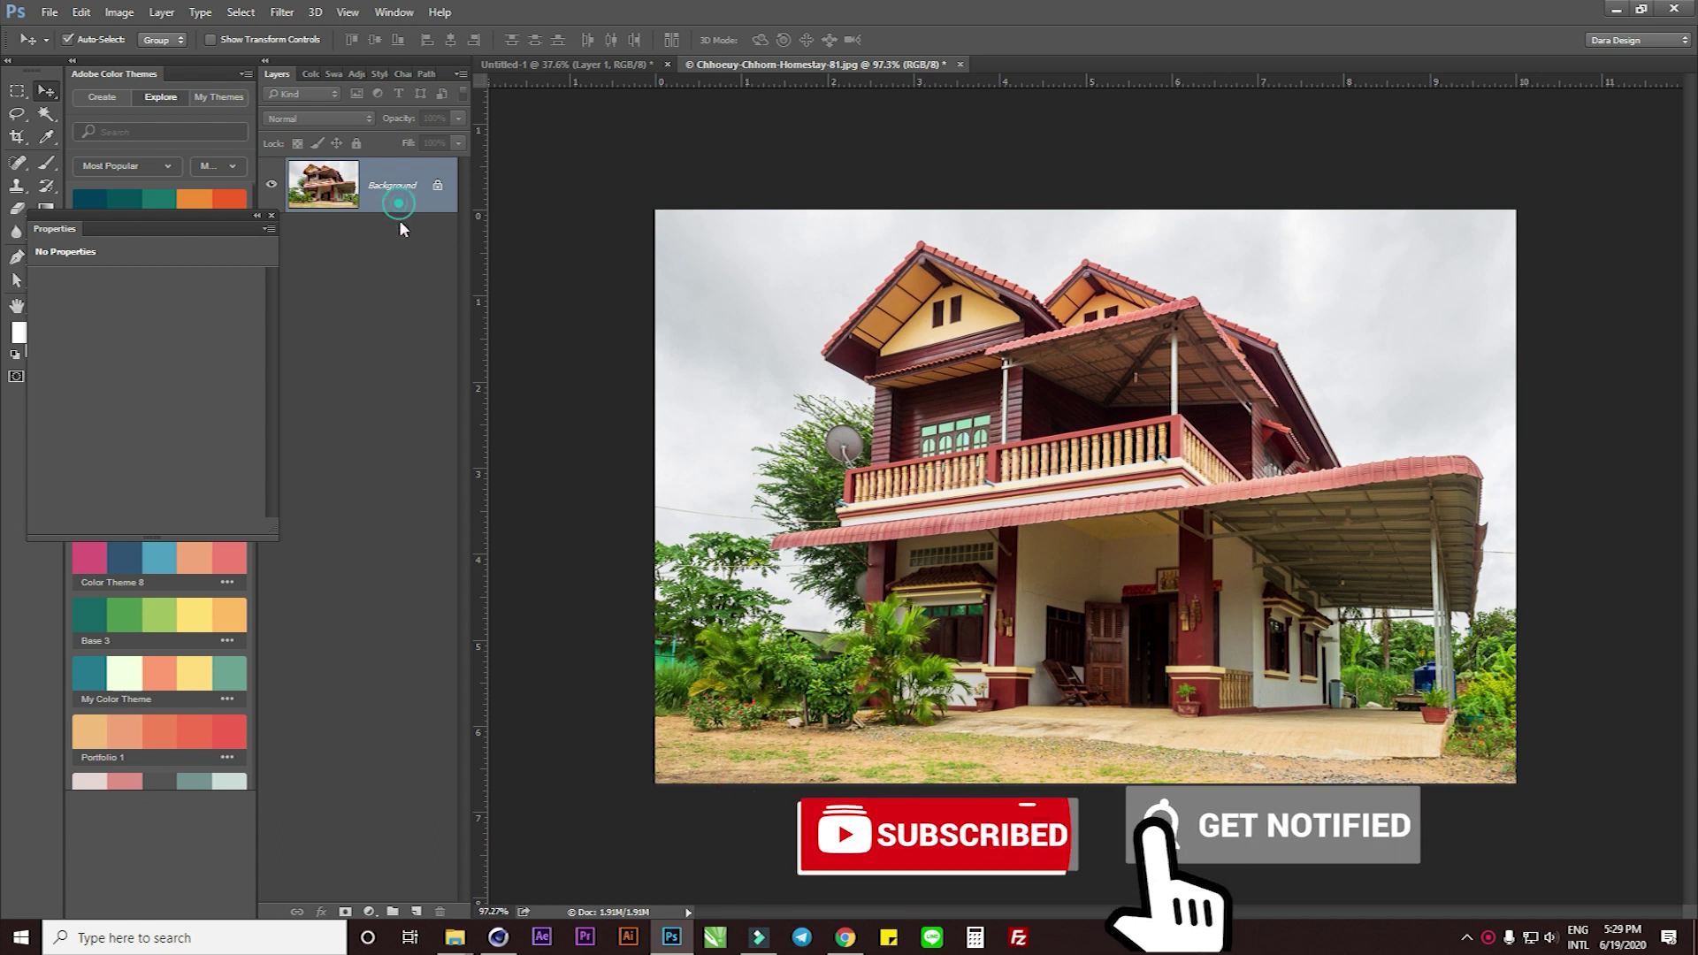
left_click_drag(400, 223, 414, 913)
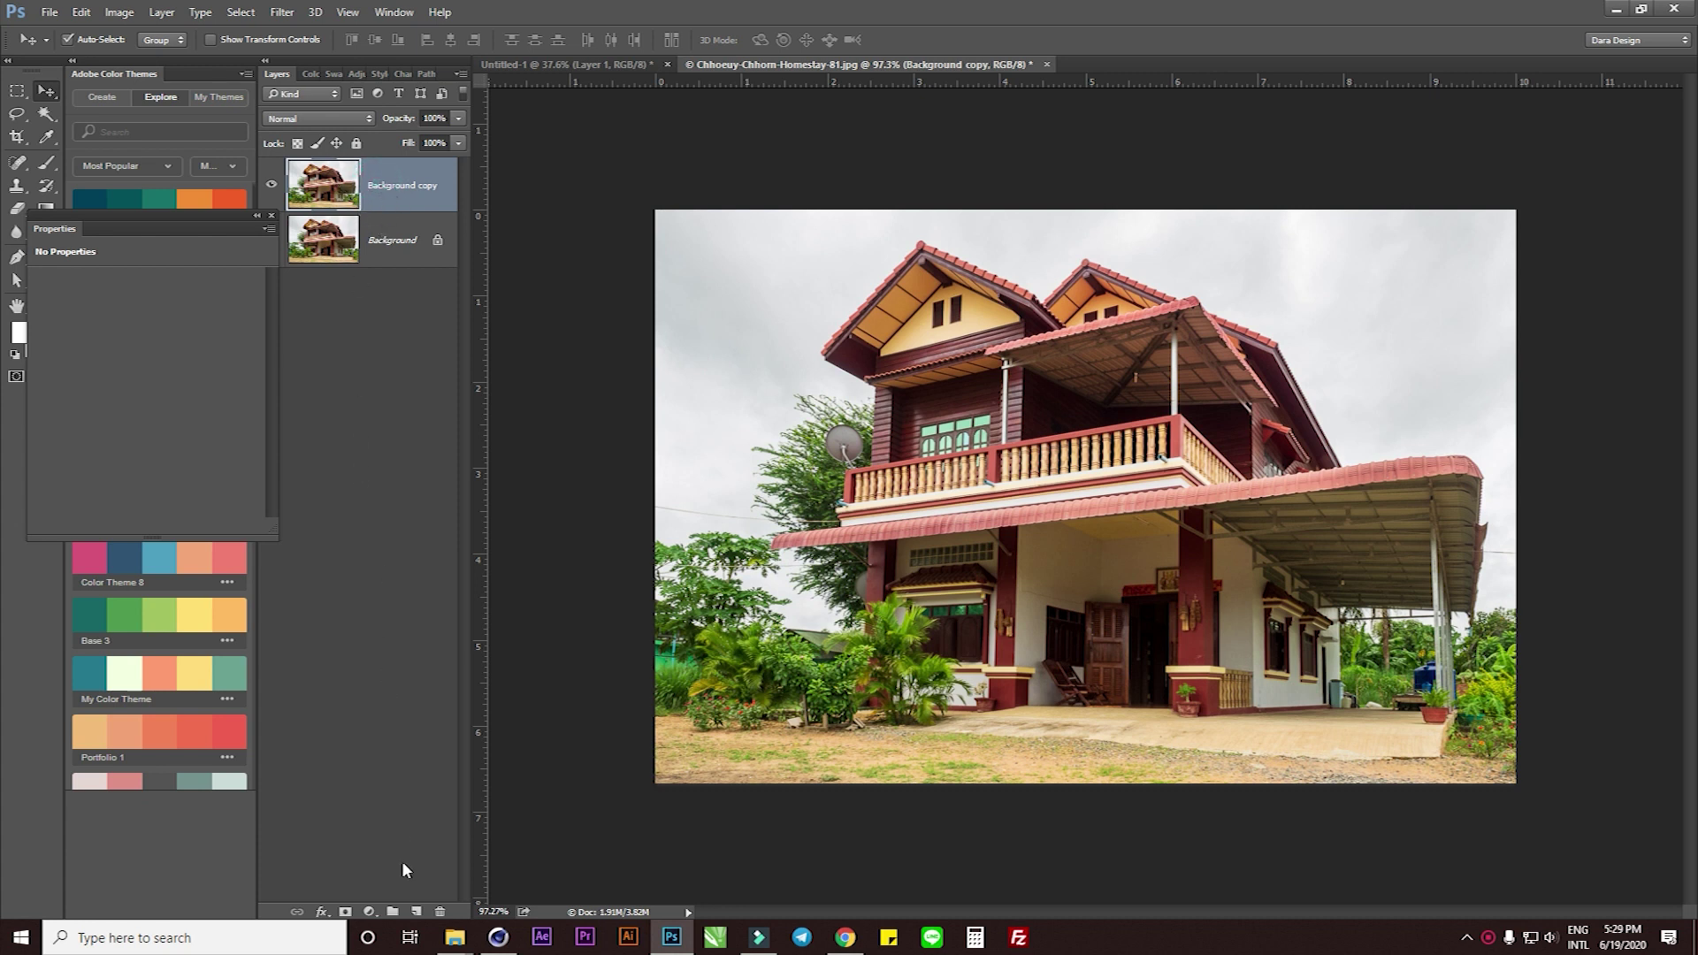
left_click(370, 912)
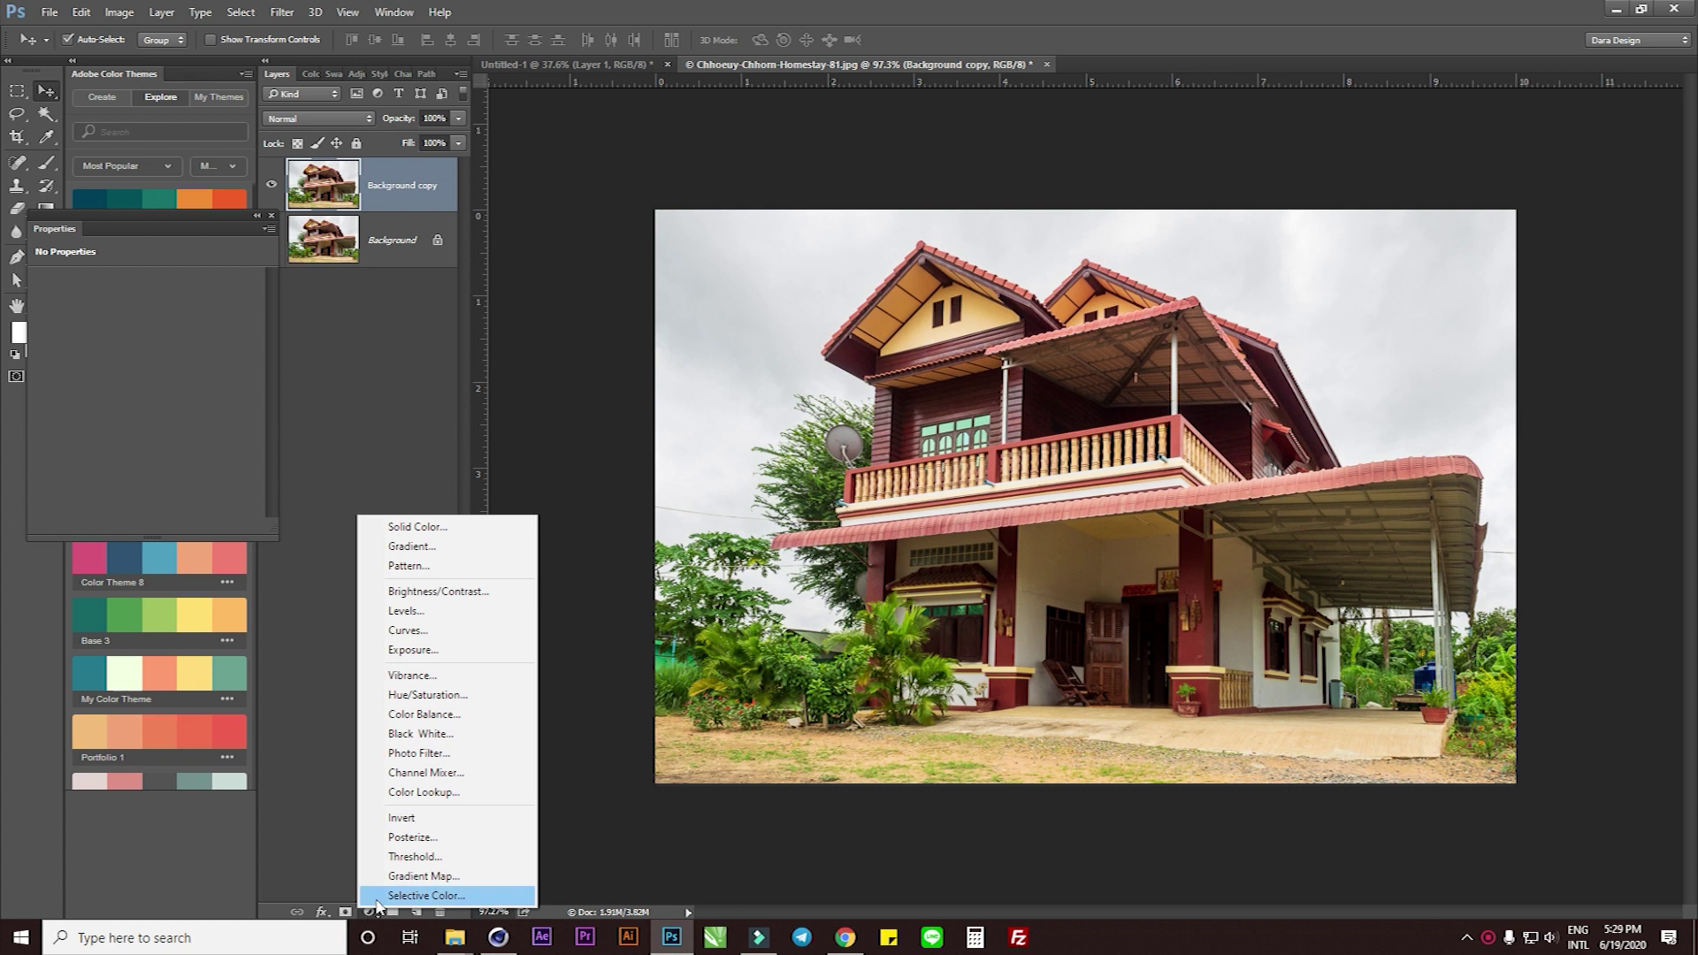
Add a Threshold adjustment at level 200 and merge it into Background copy
left_click(425, 876)
key("ctrl+z")
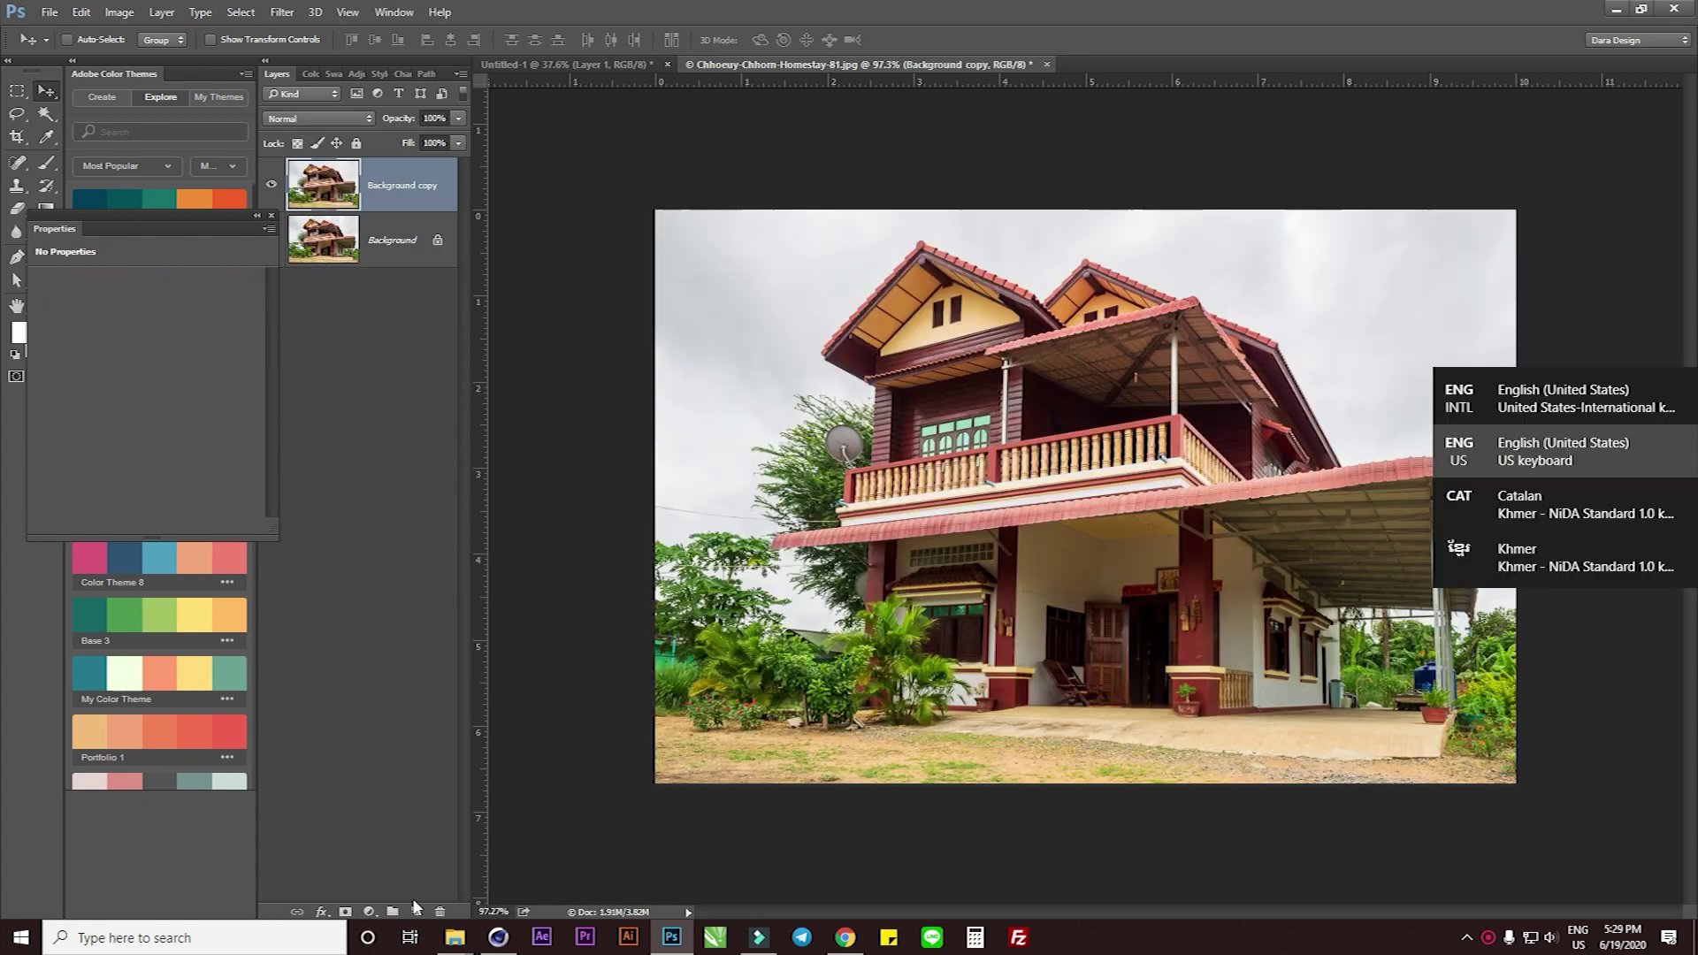
left_click(370, 912)
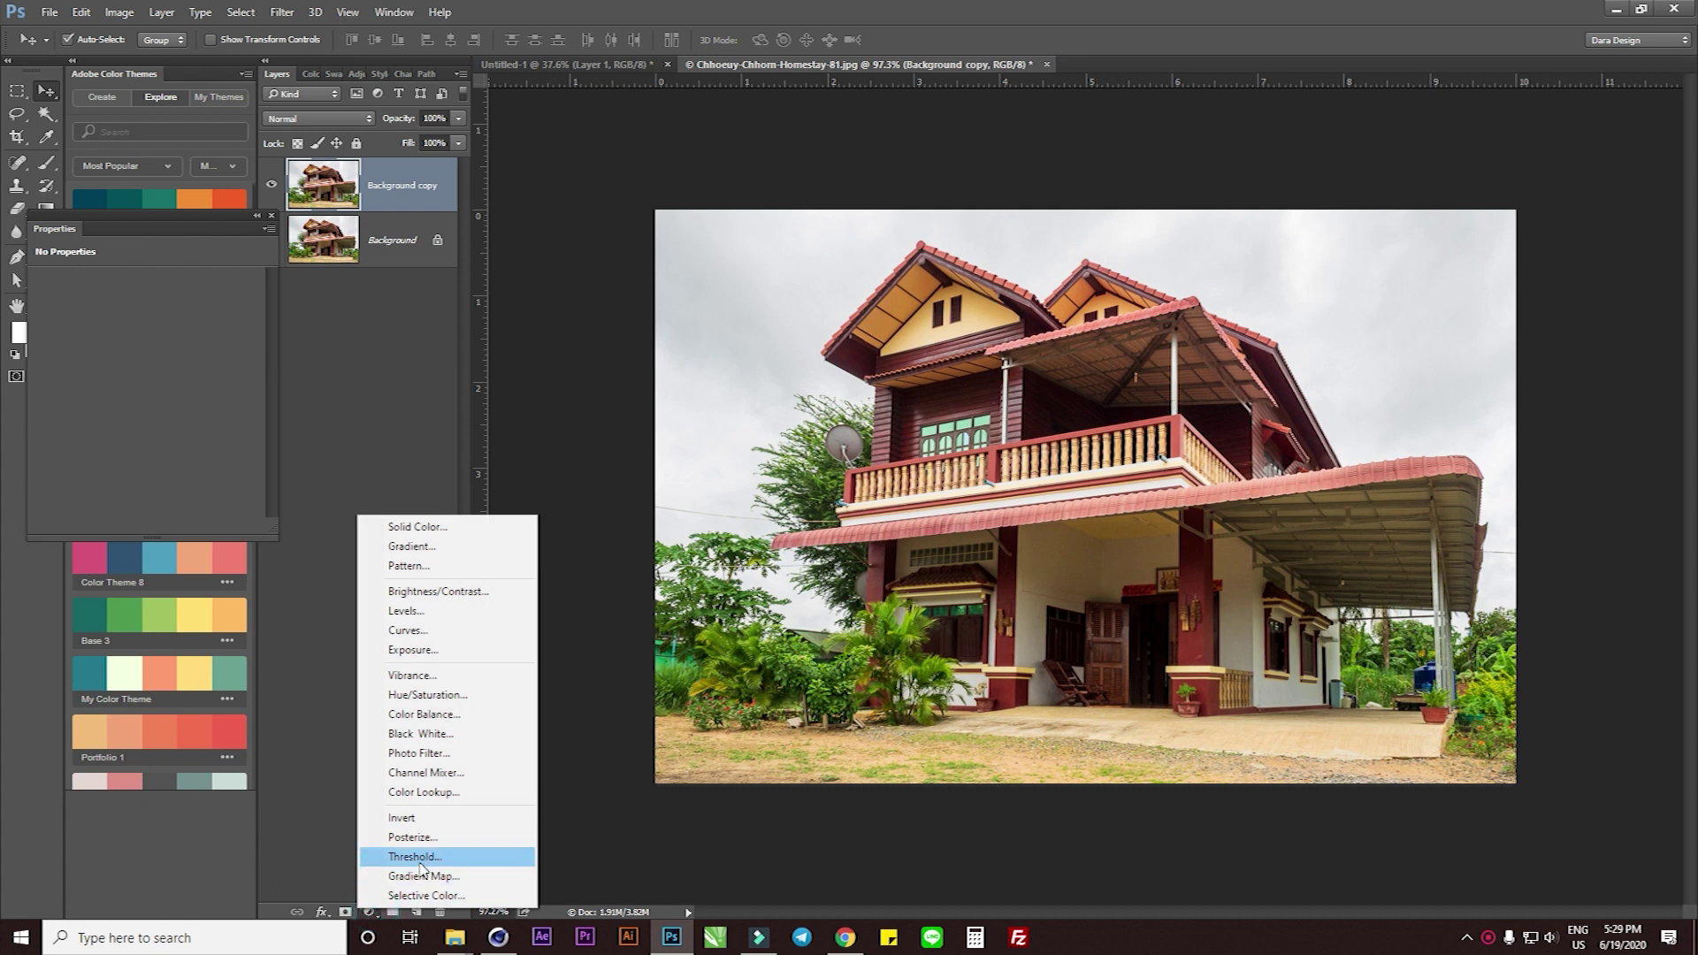
left_click(419, 862)
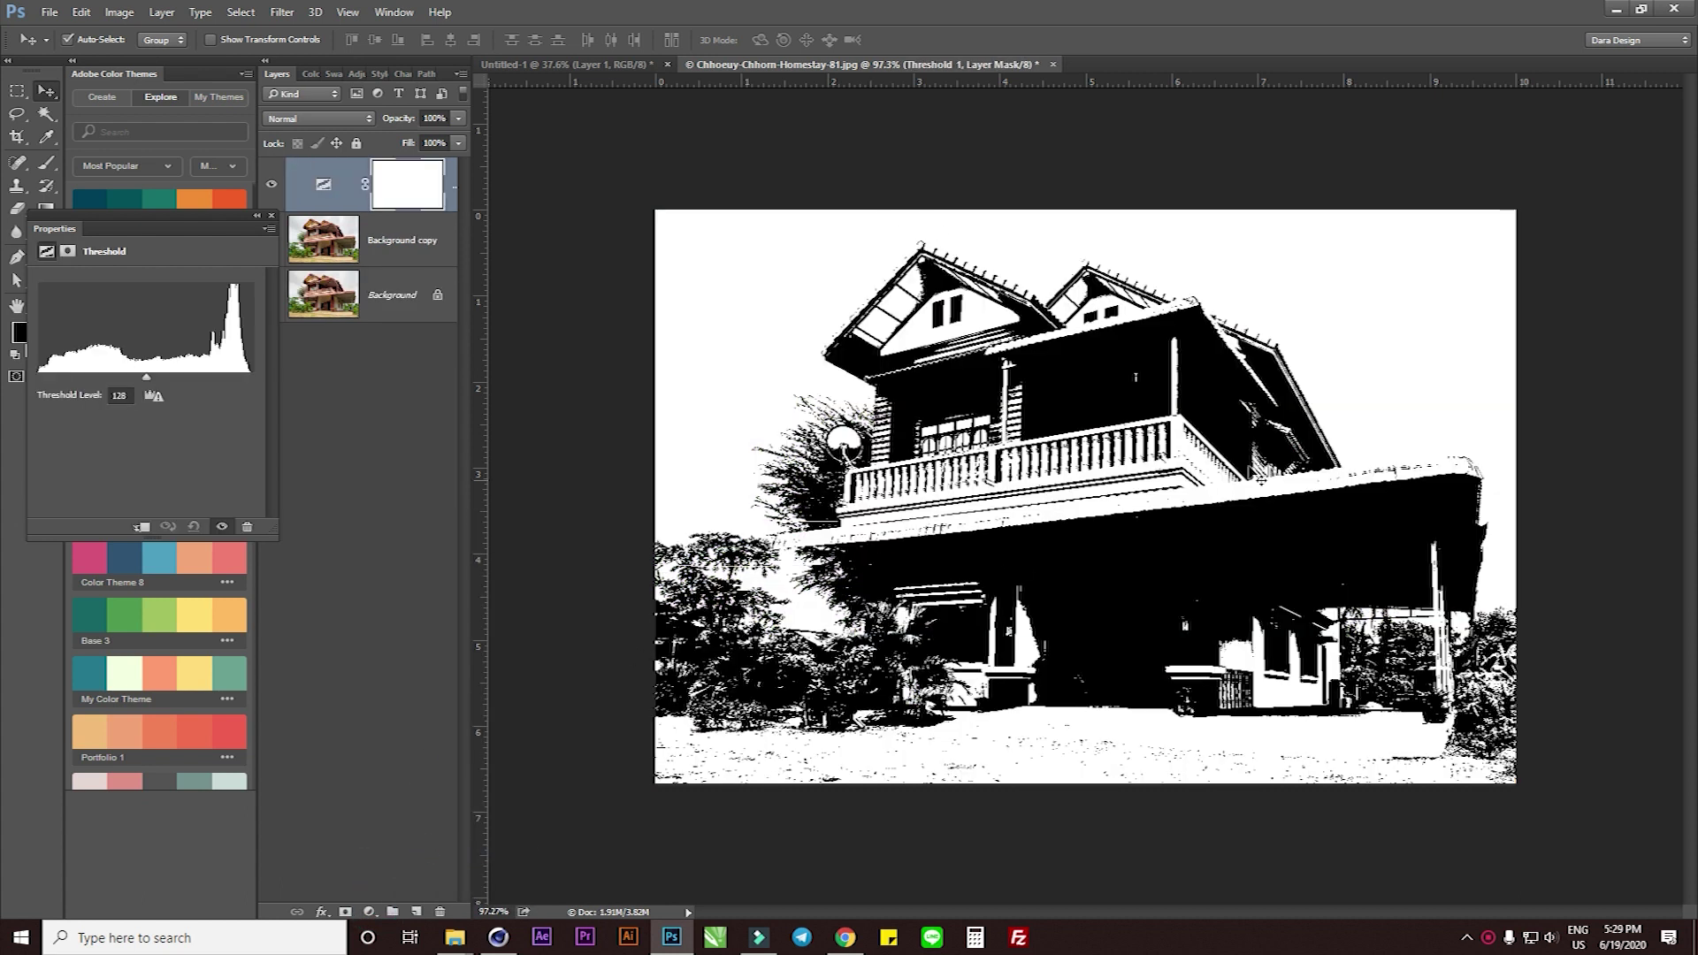
mouse_move(147, 376)
left_mouse_down()
mouse_move(221, 382)
mouse_move(207, 376)
left_mouse_up()
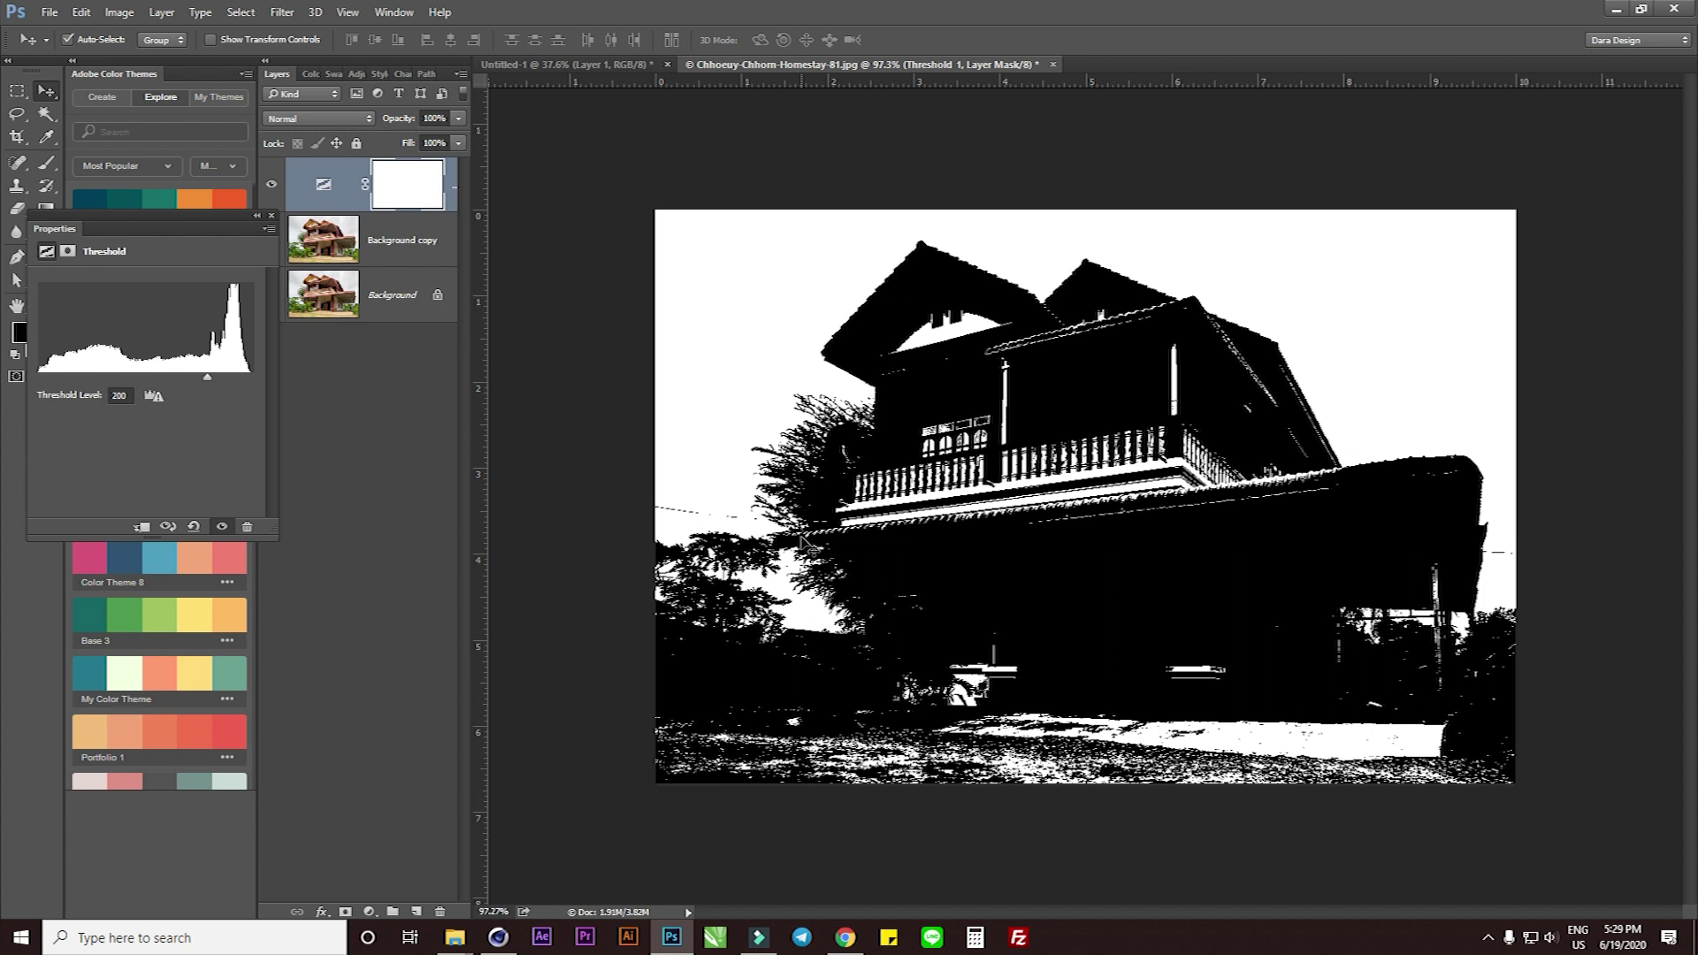
left_click(405, 247)
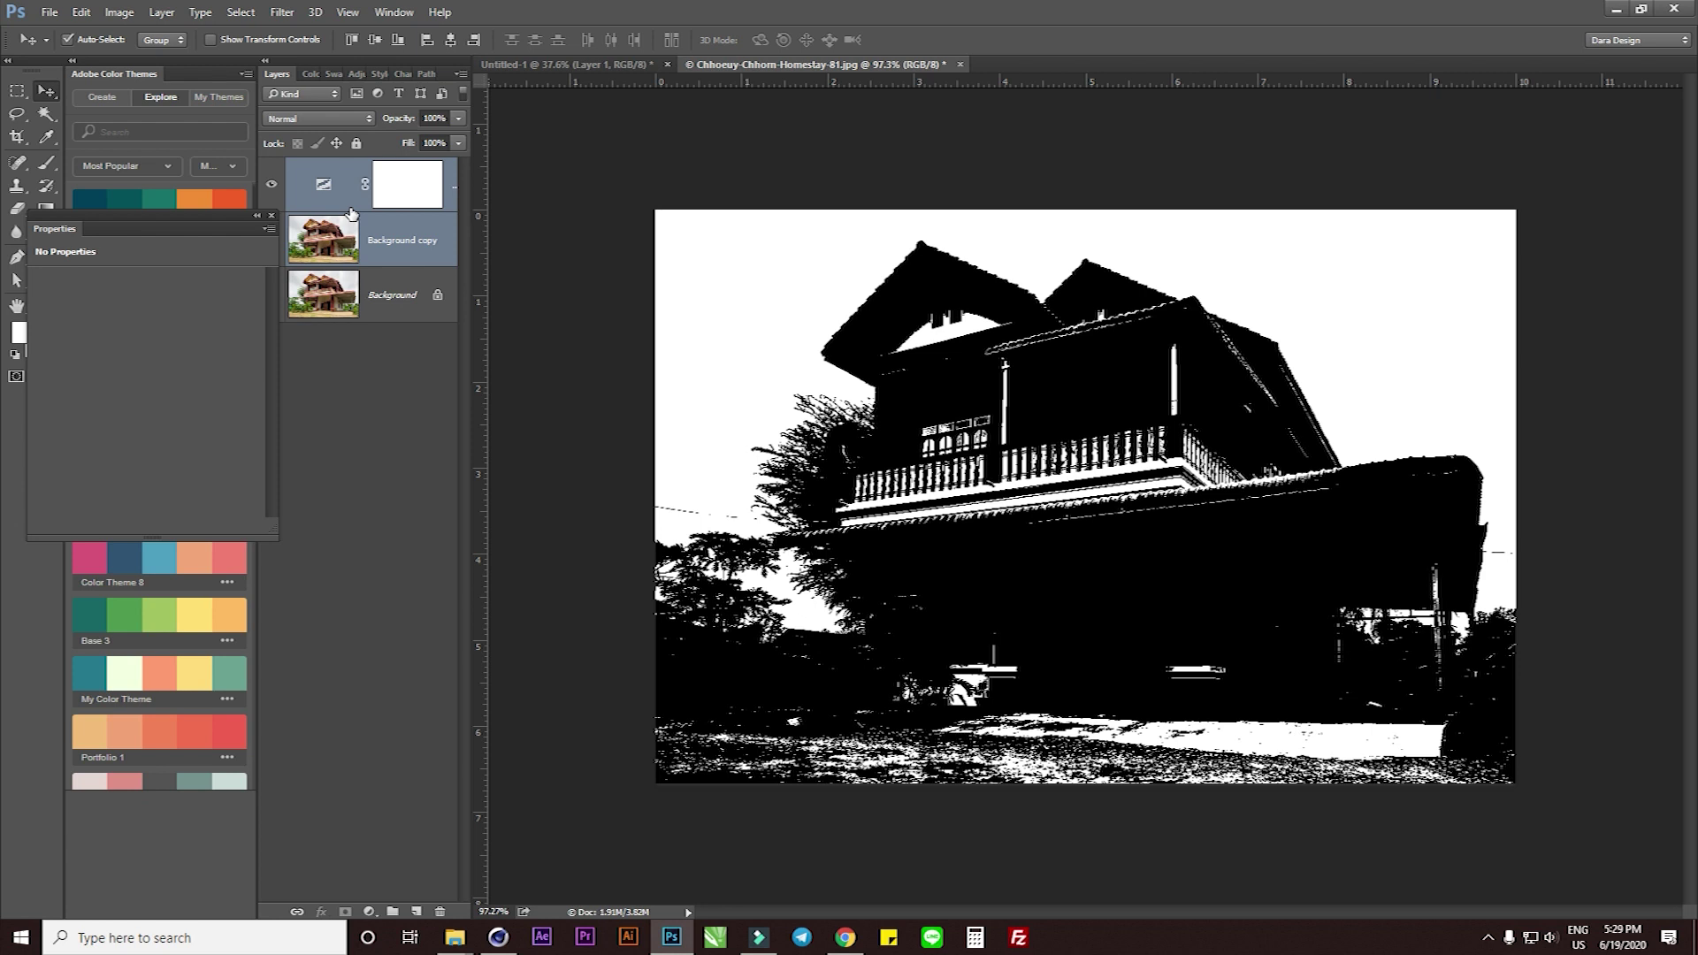
key("ctrl+e")
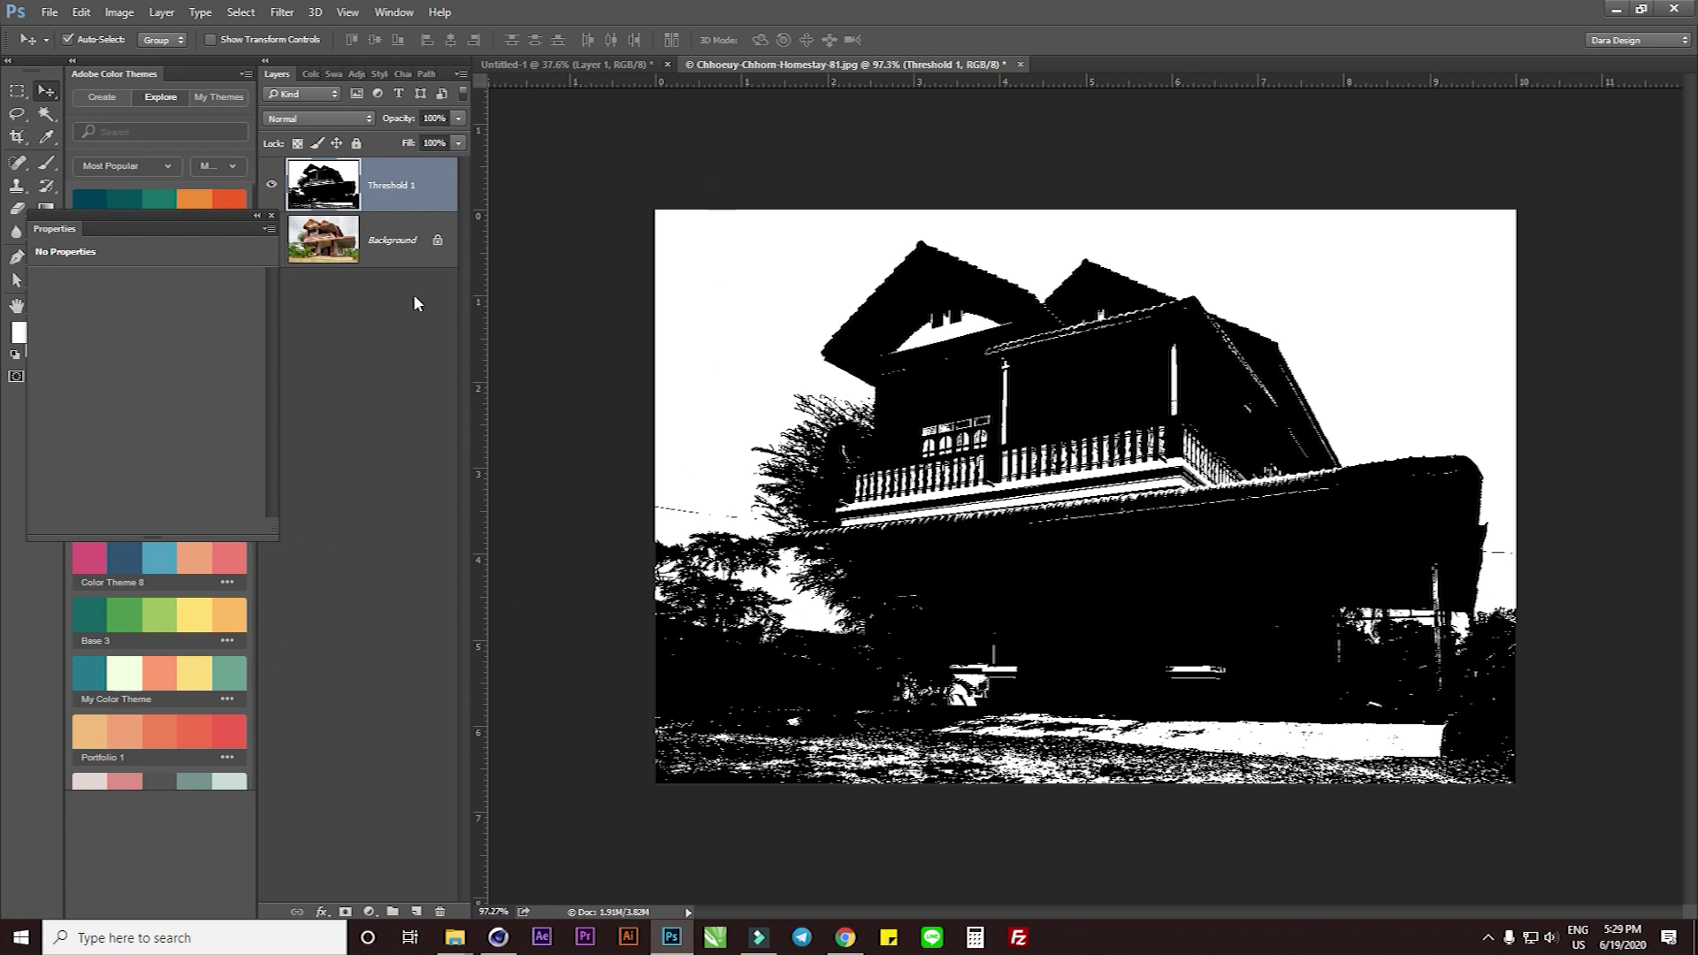
Collapse the properties panel and select the white sky with the Magic Wand
left_click(268, 216)
left_click(328, 187)
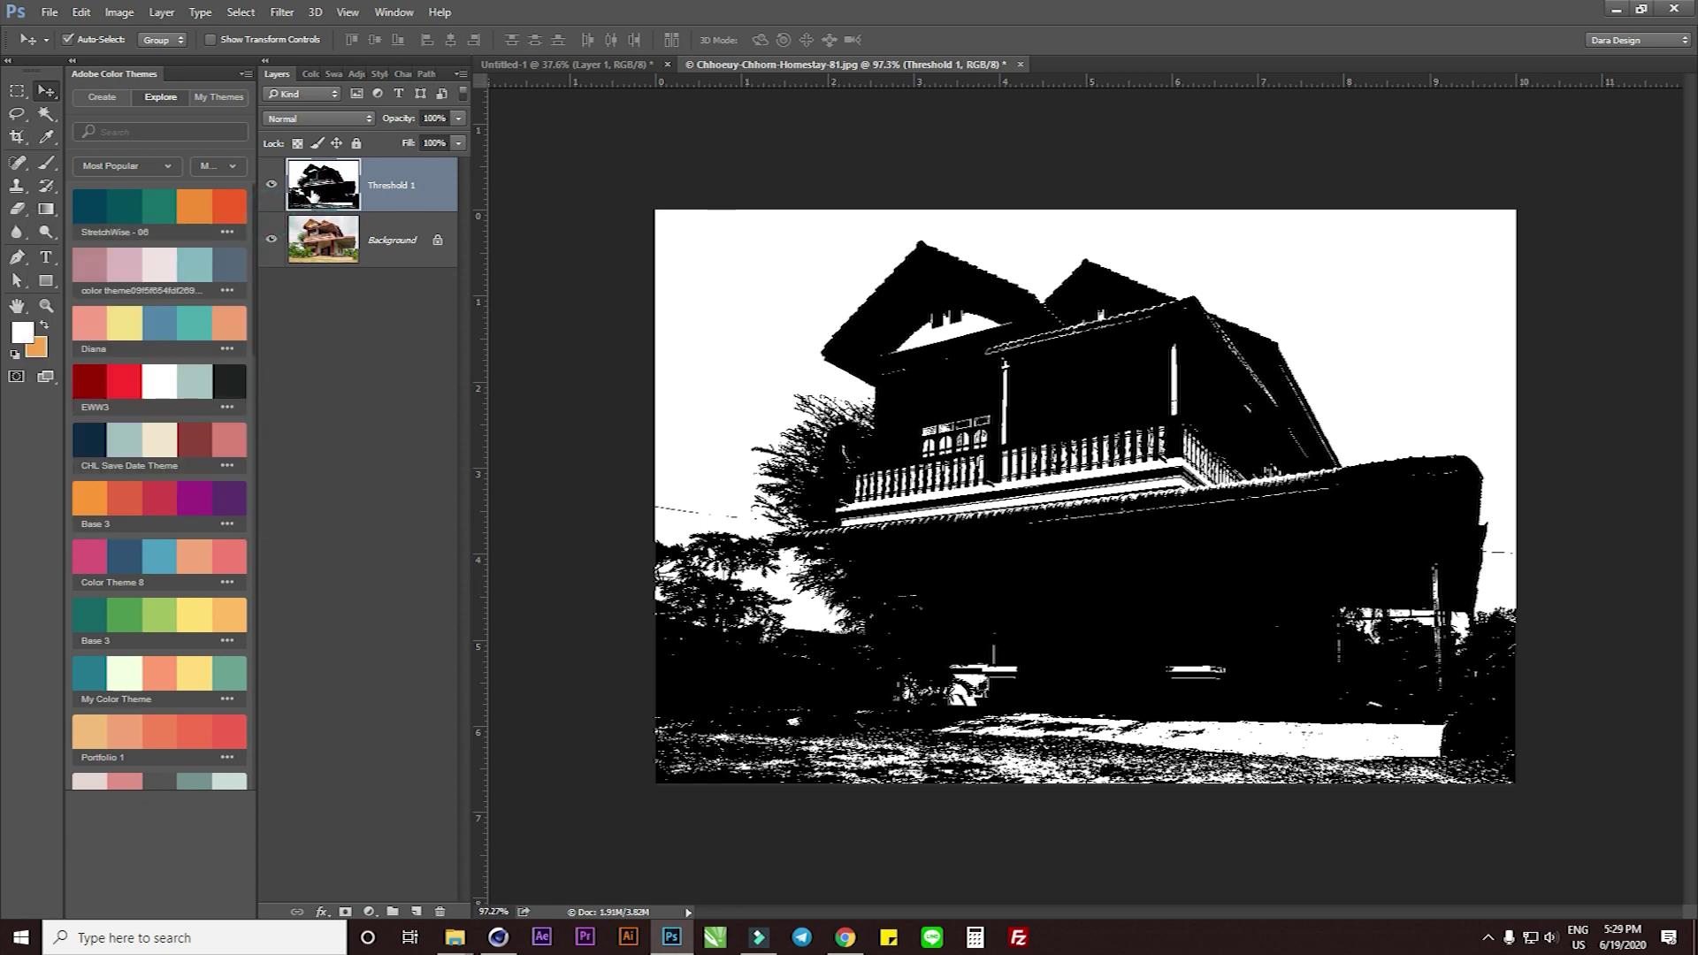
left_click(49, 117)
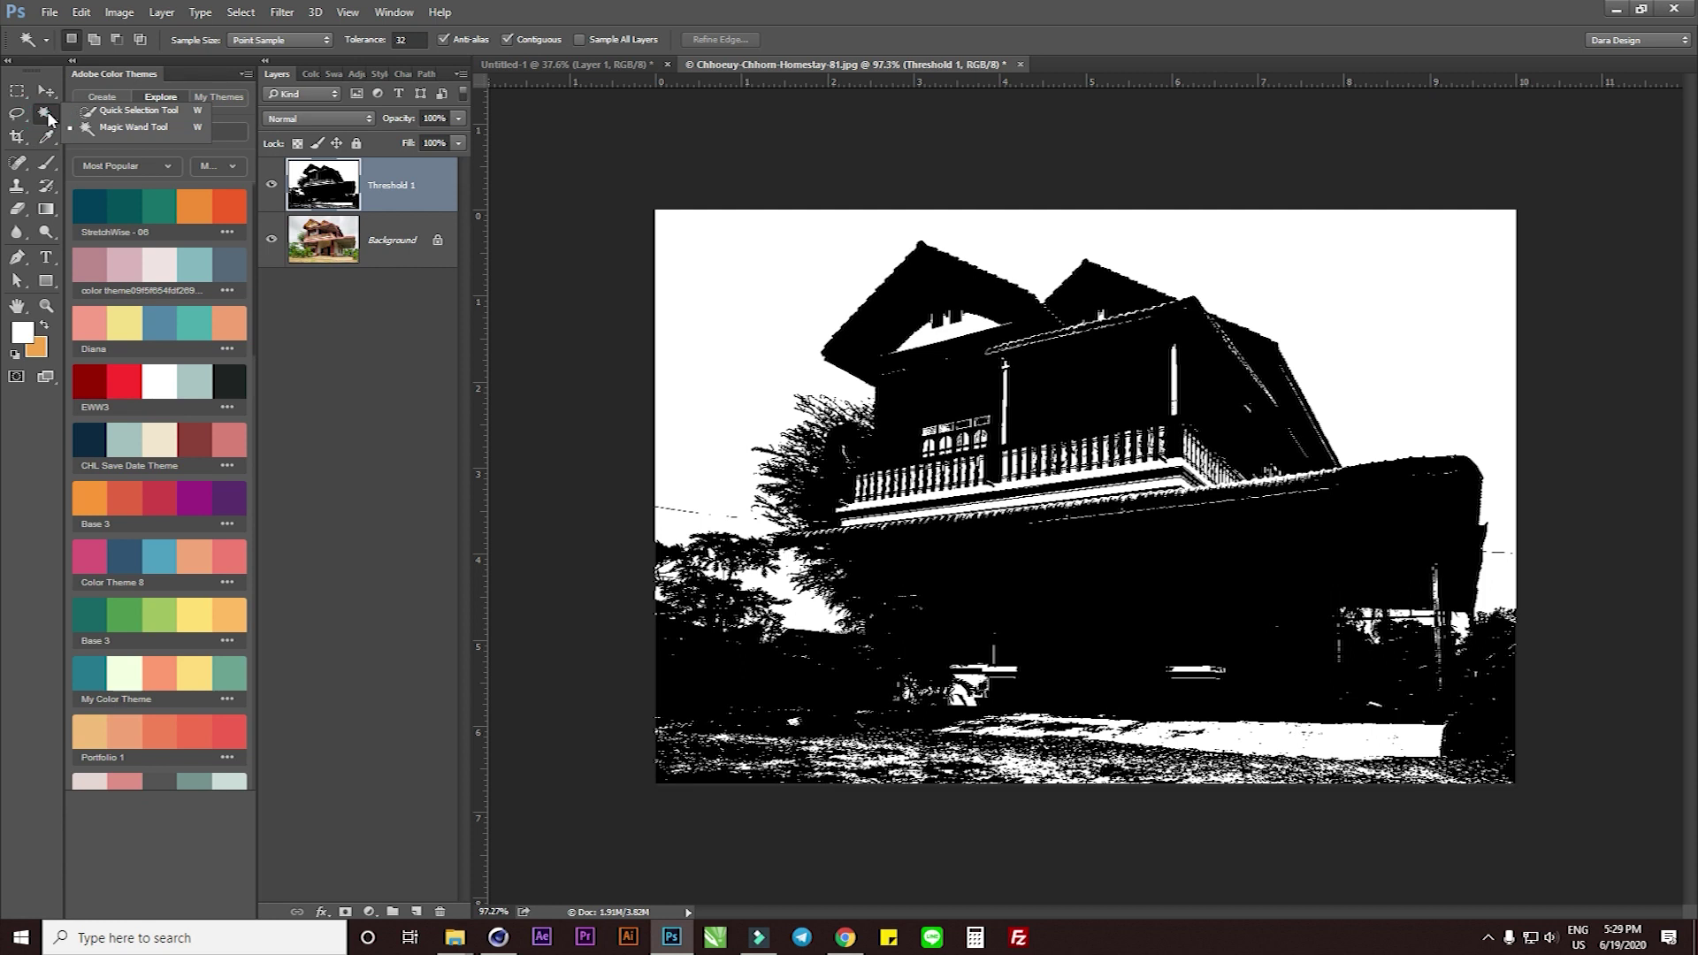
left_click(134, 130)
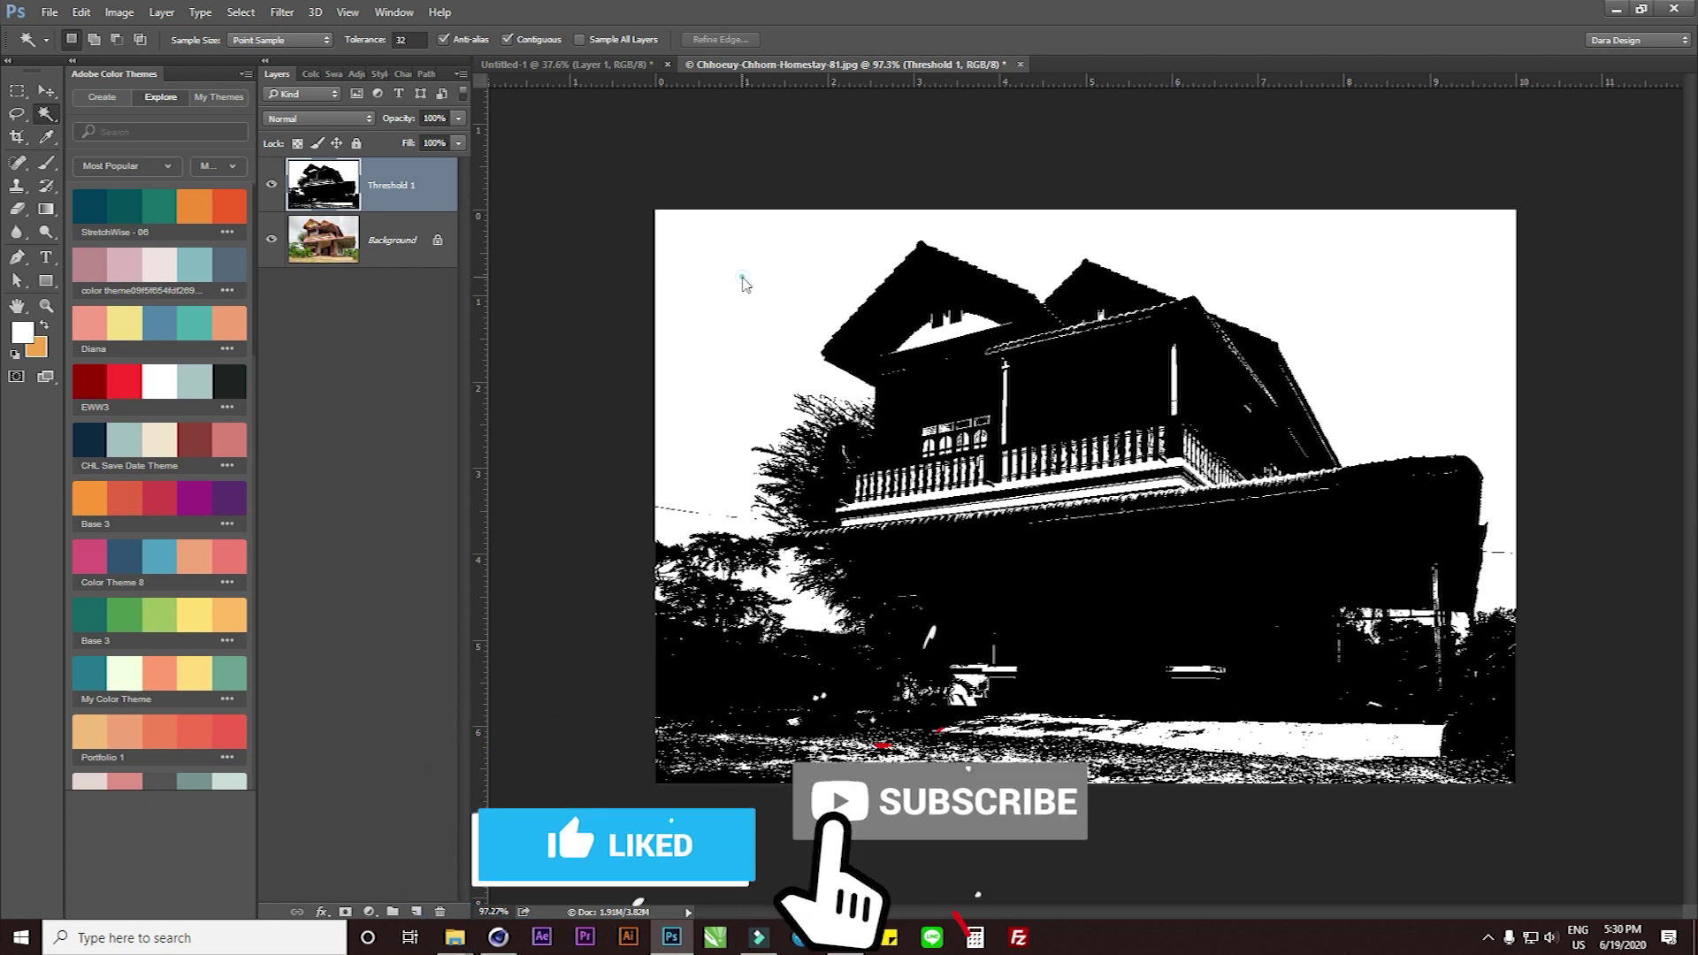
left_click(740, 277)
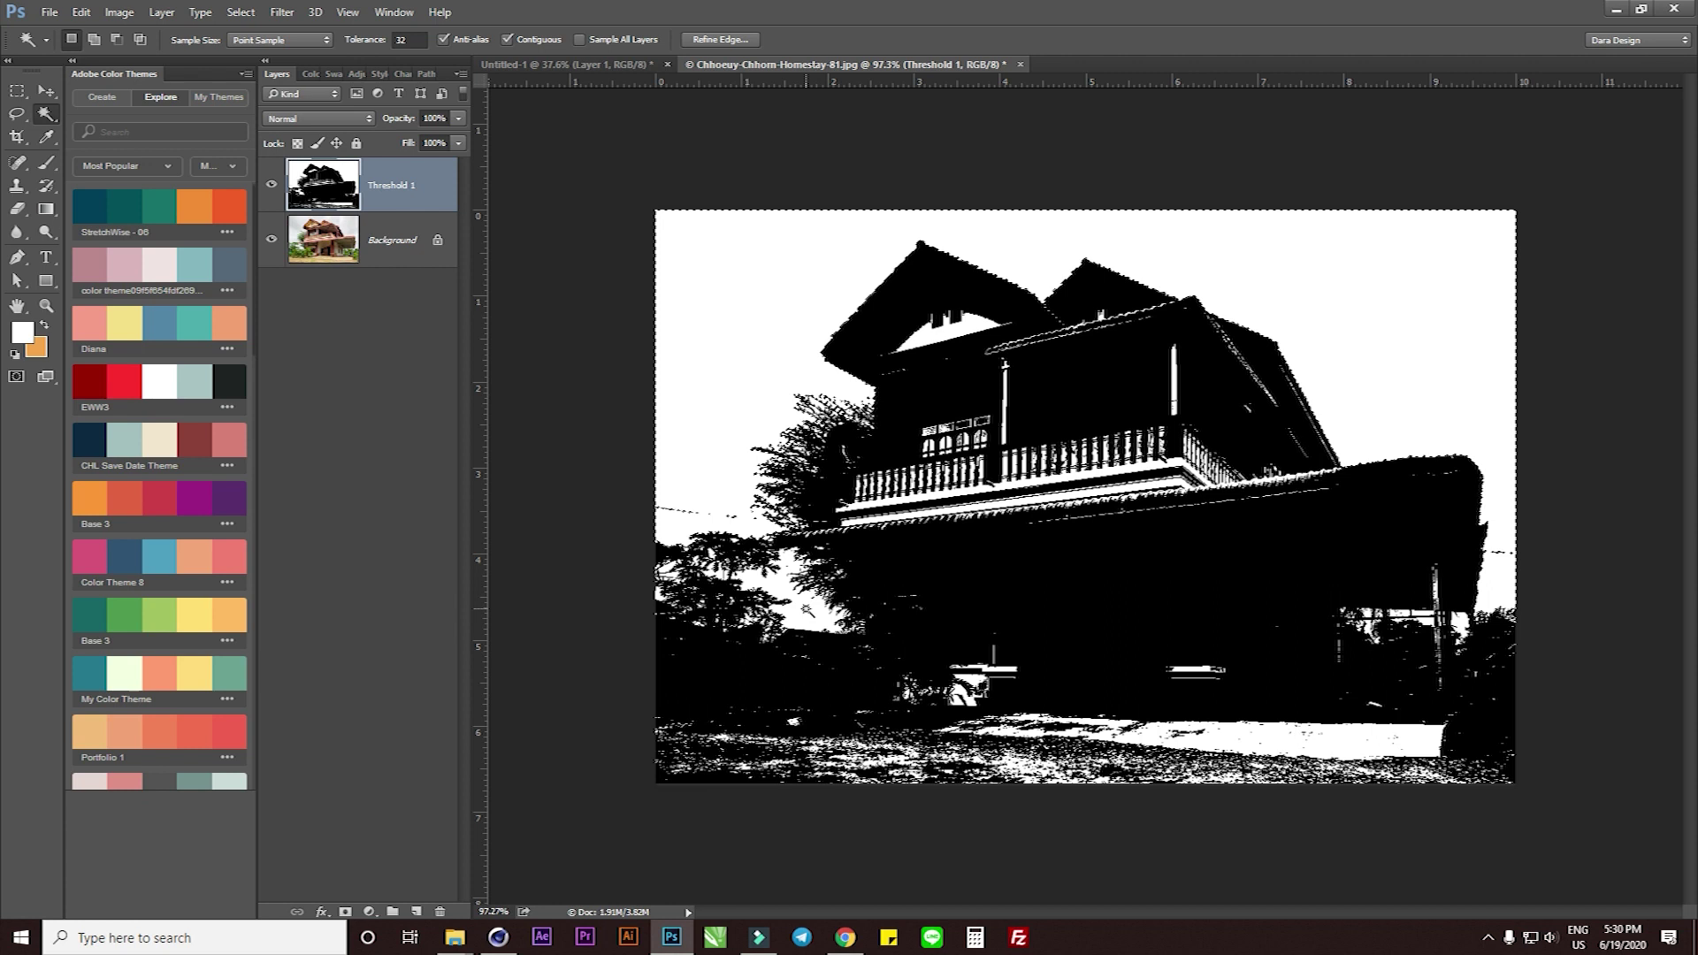
Add the white gaps among the trees and around the house to the selection
key("shift")
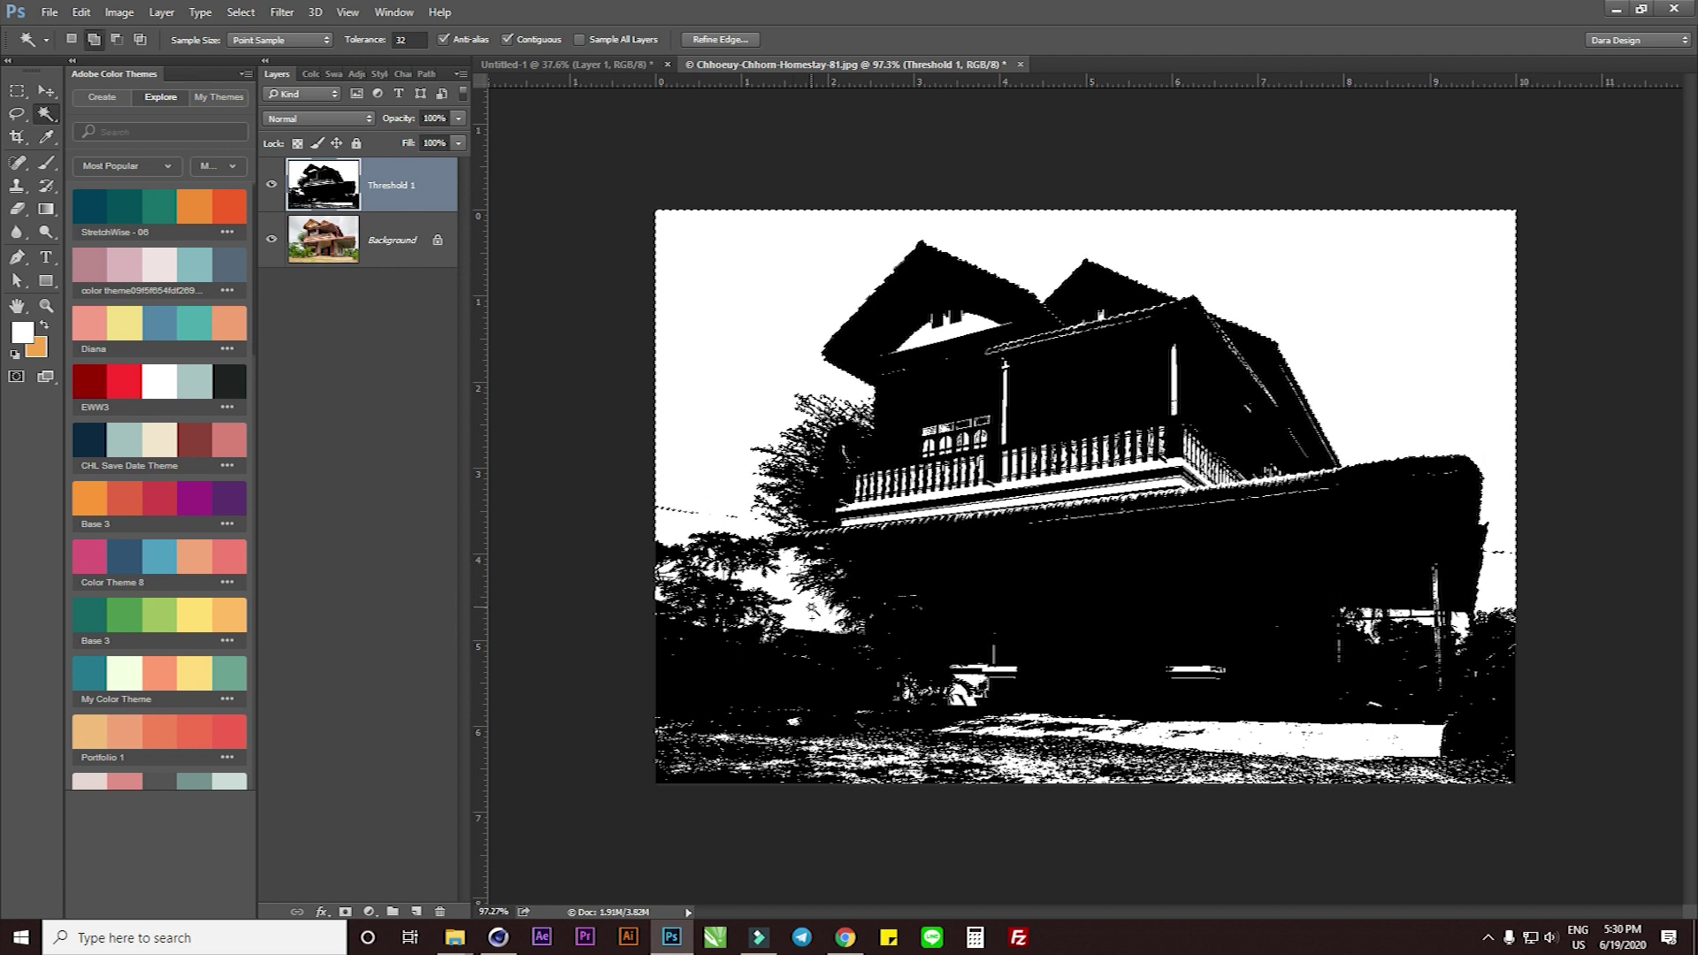
scroll(679, 586, "up", 3)
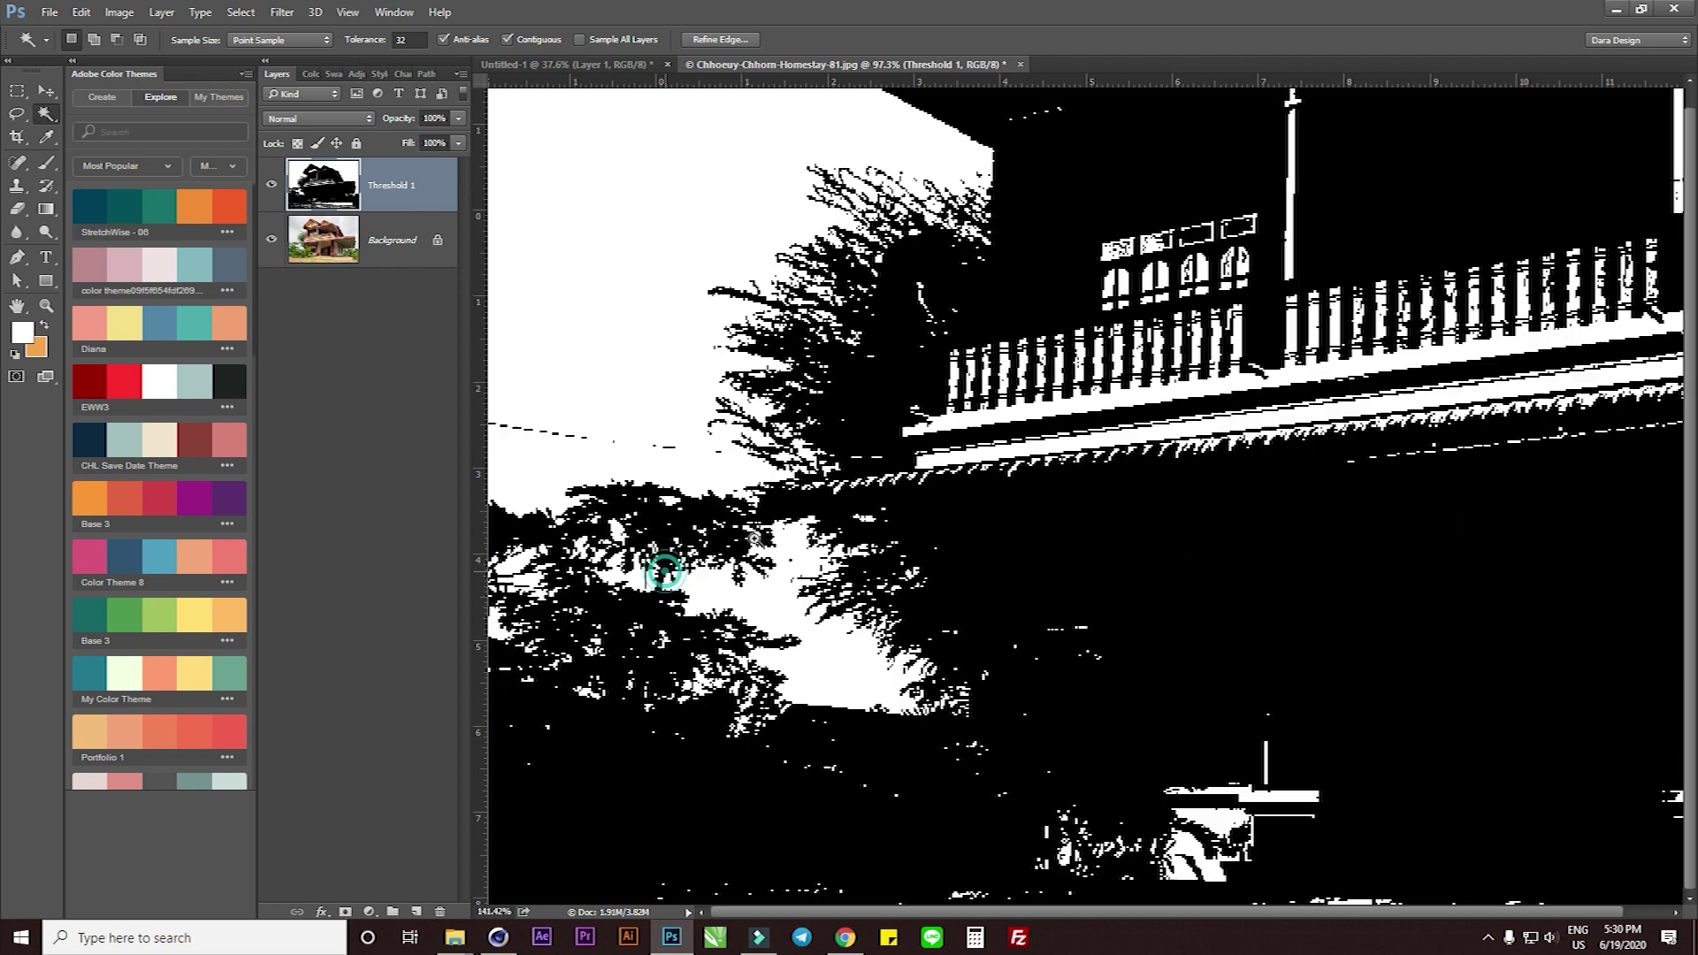
scroll(680, 586, "up", 3)
left_click_drag(979, 491, 1218, 385)
left_click(925, 426, "shift")
left_click(993, 496, "shift")
left_click(818, 766, "shift")
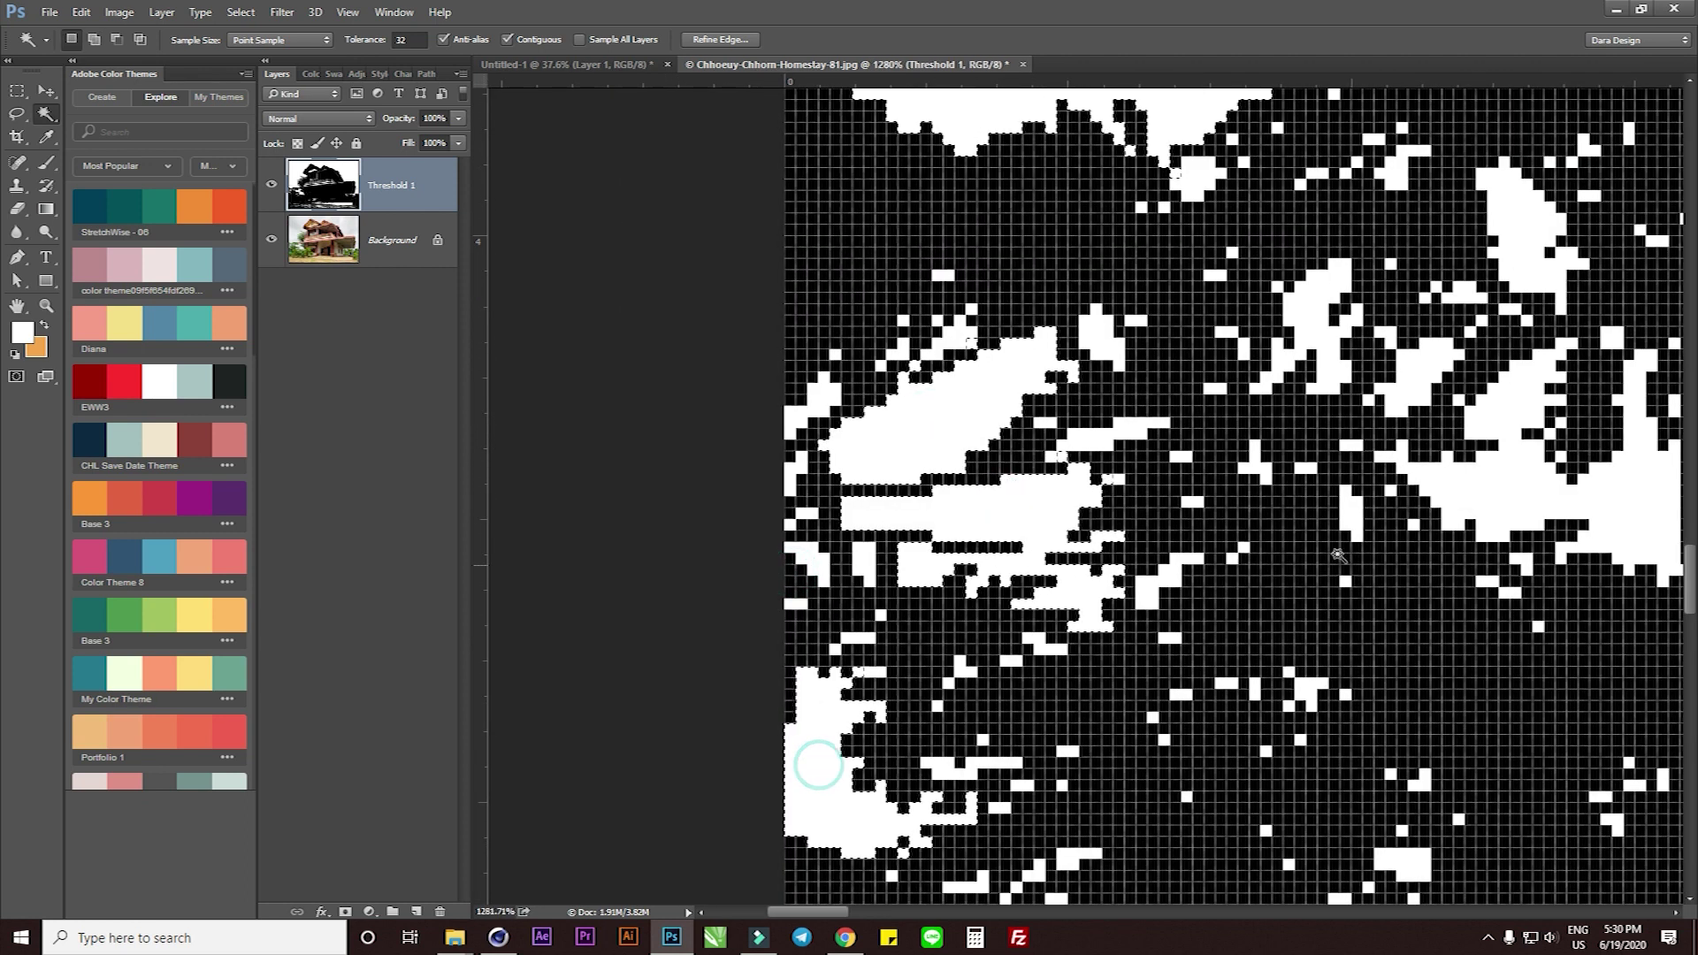
left_click_drag(1388, 455, 967, 454)
left_click(1106, 470, "shift")
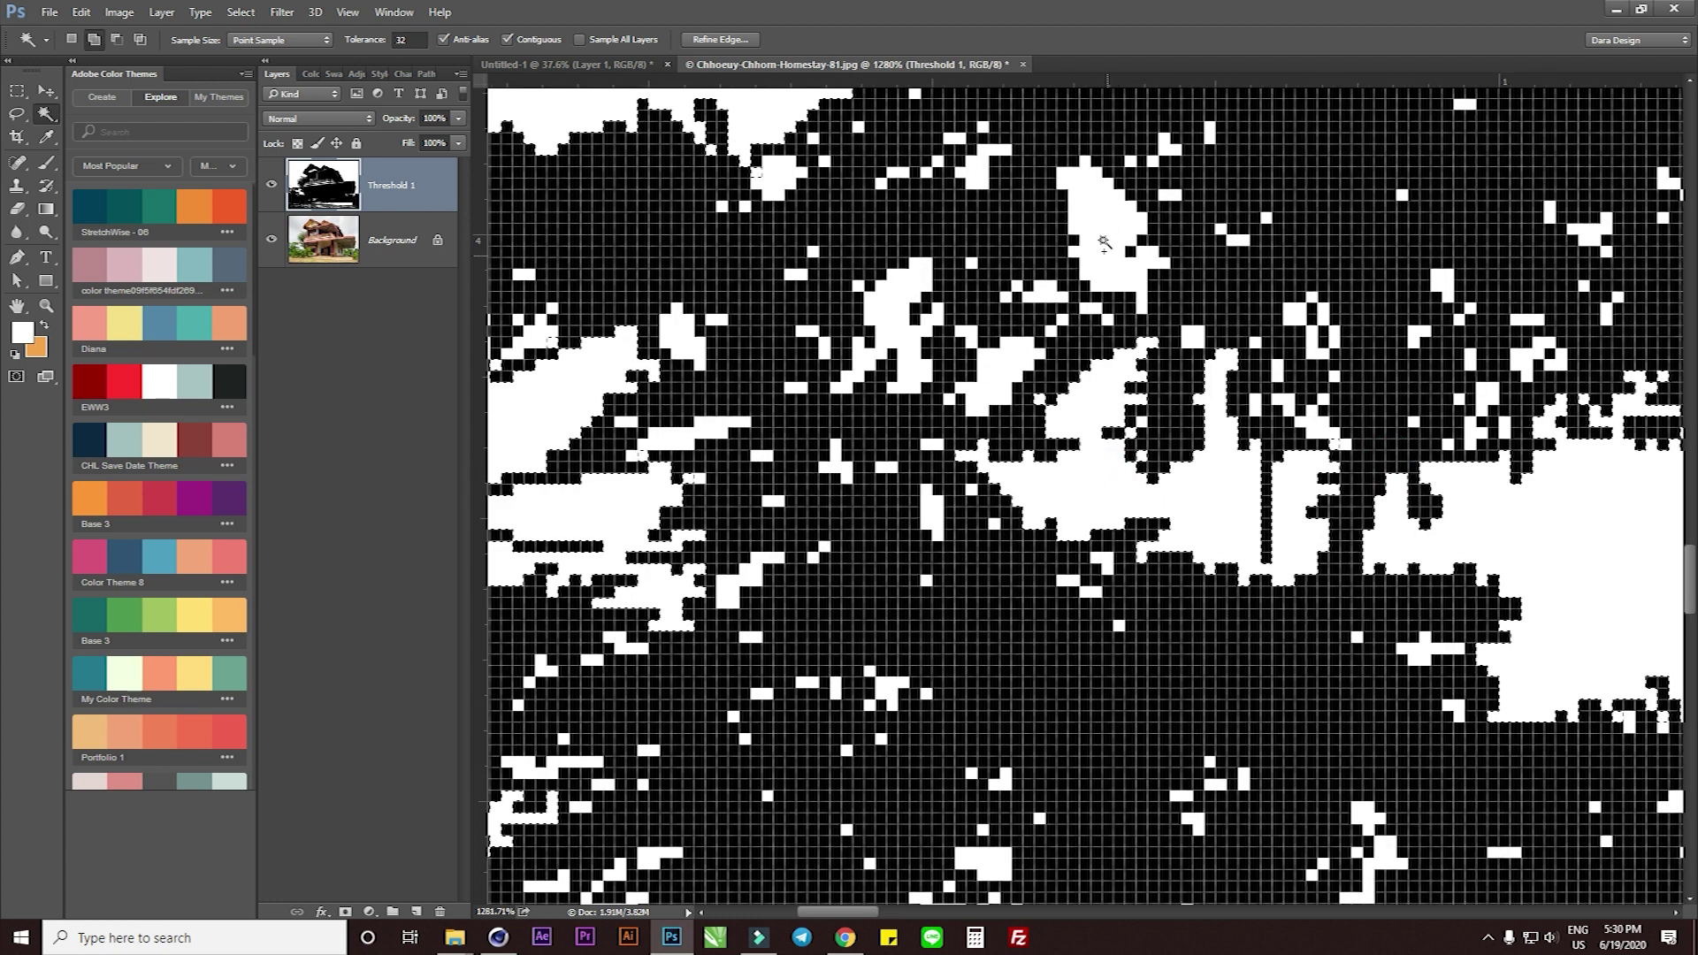
left_click_drag(1221, 335, 1107, 520)
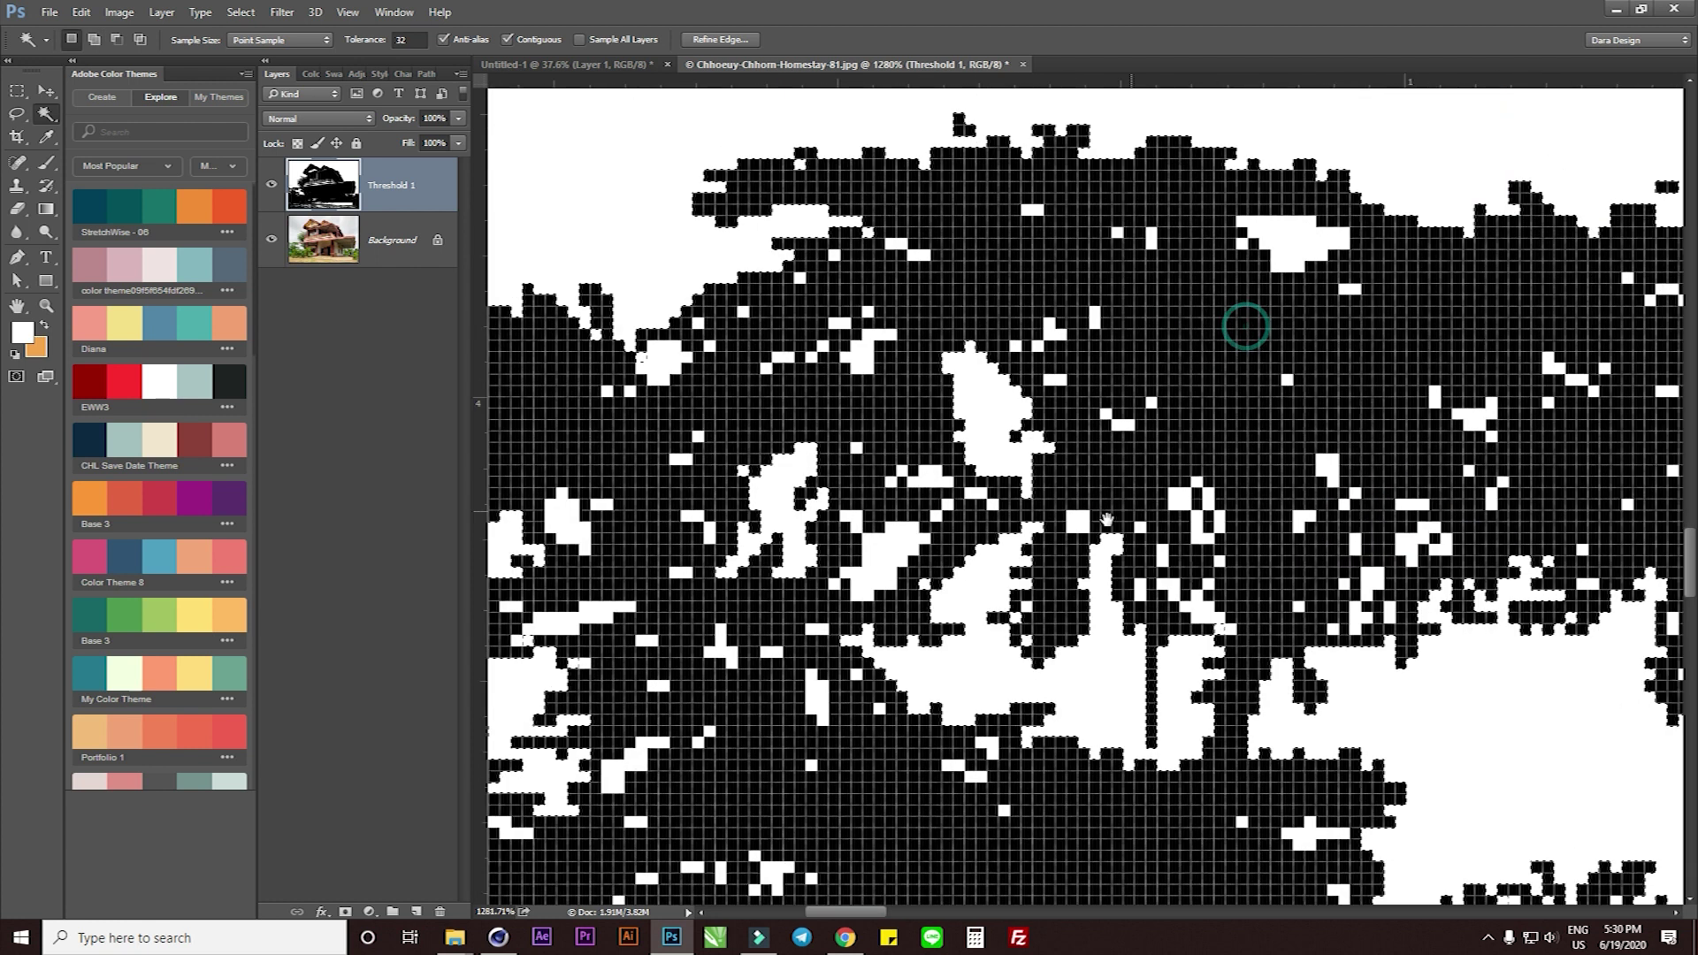
left_click_drag(1294, 372, 1091, 400)
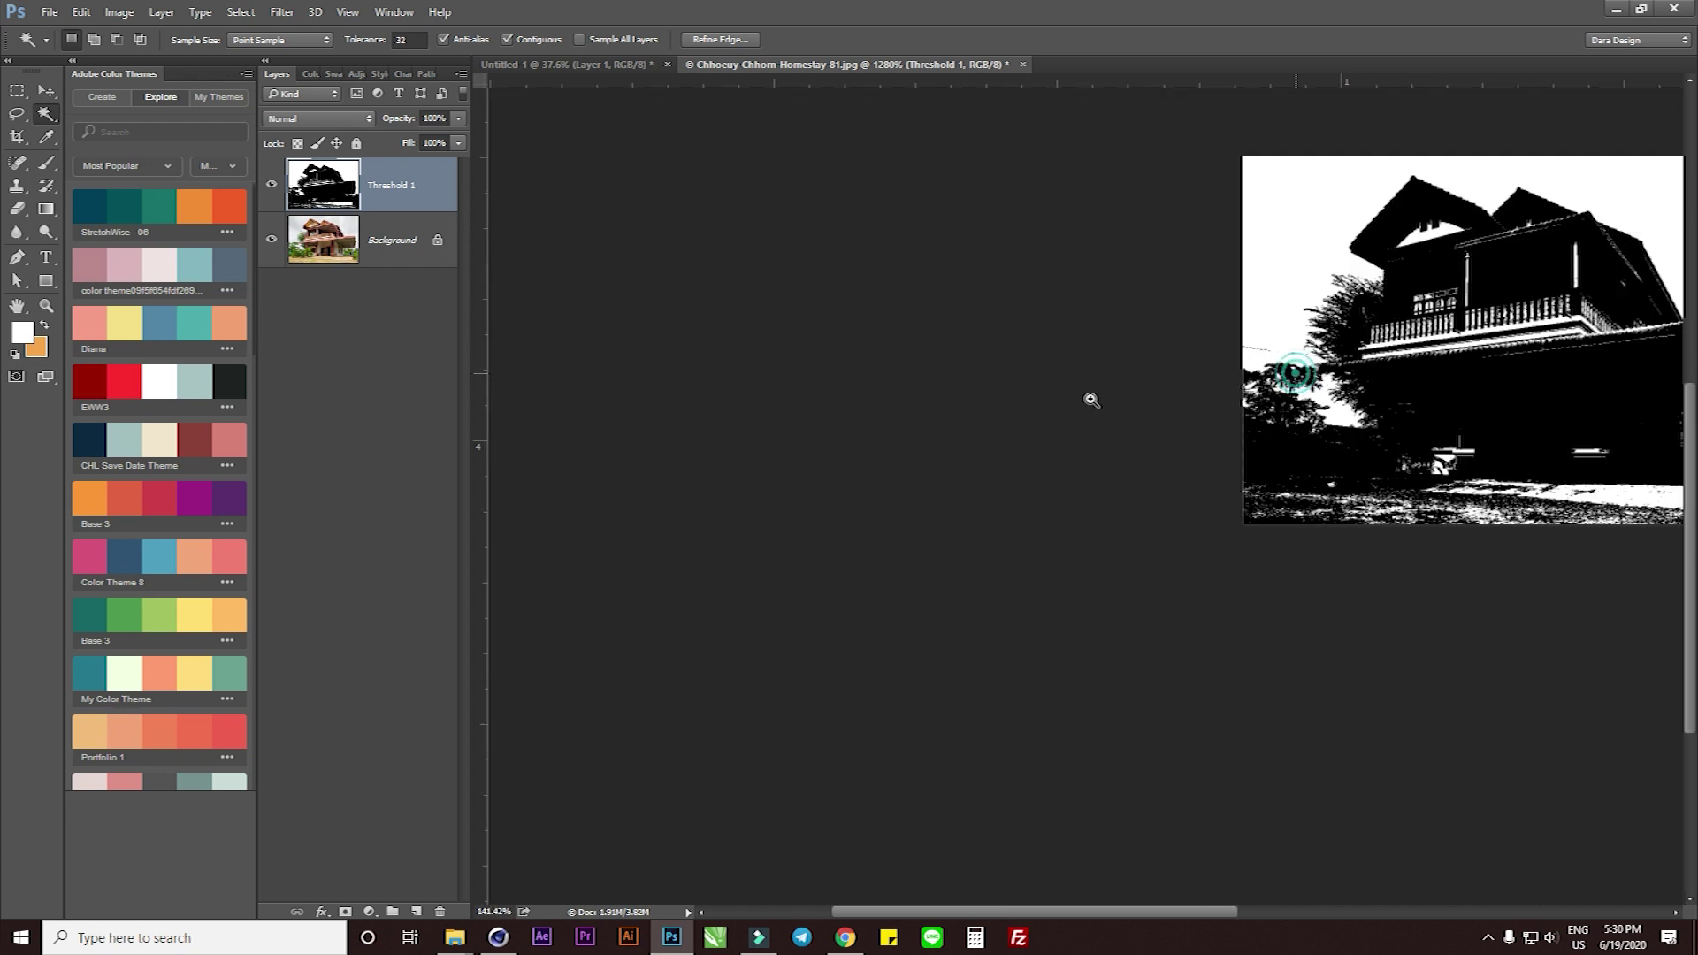
mouse_move(1433, 506)
left_mouse_down()
mouse_move(1490, 505)
mouse_move(1388, 620)
left_mouse_up()
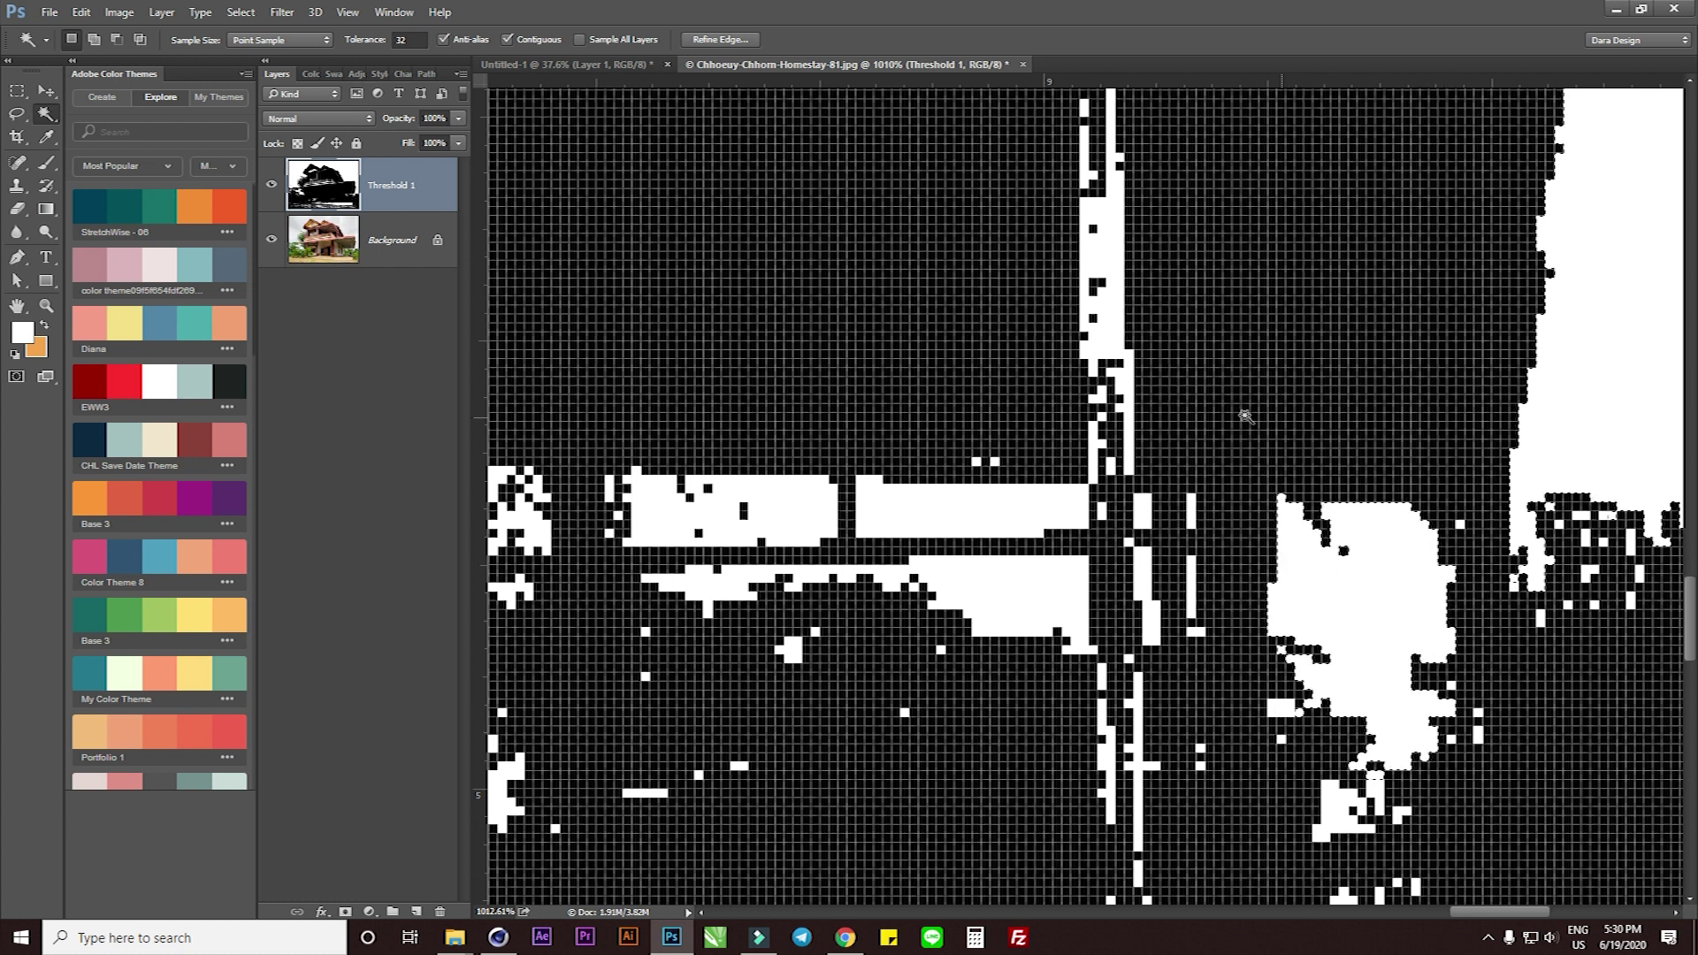
left_click(979, 504, "shift")
left_click(1025, 588, "shift")
left_click(746, 525, "shift")
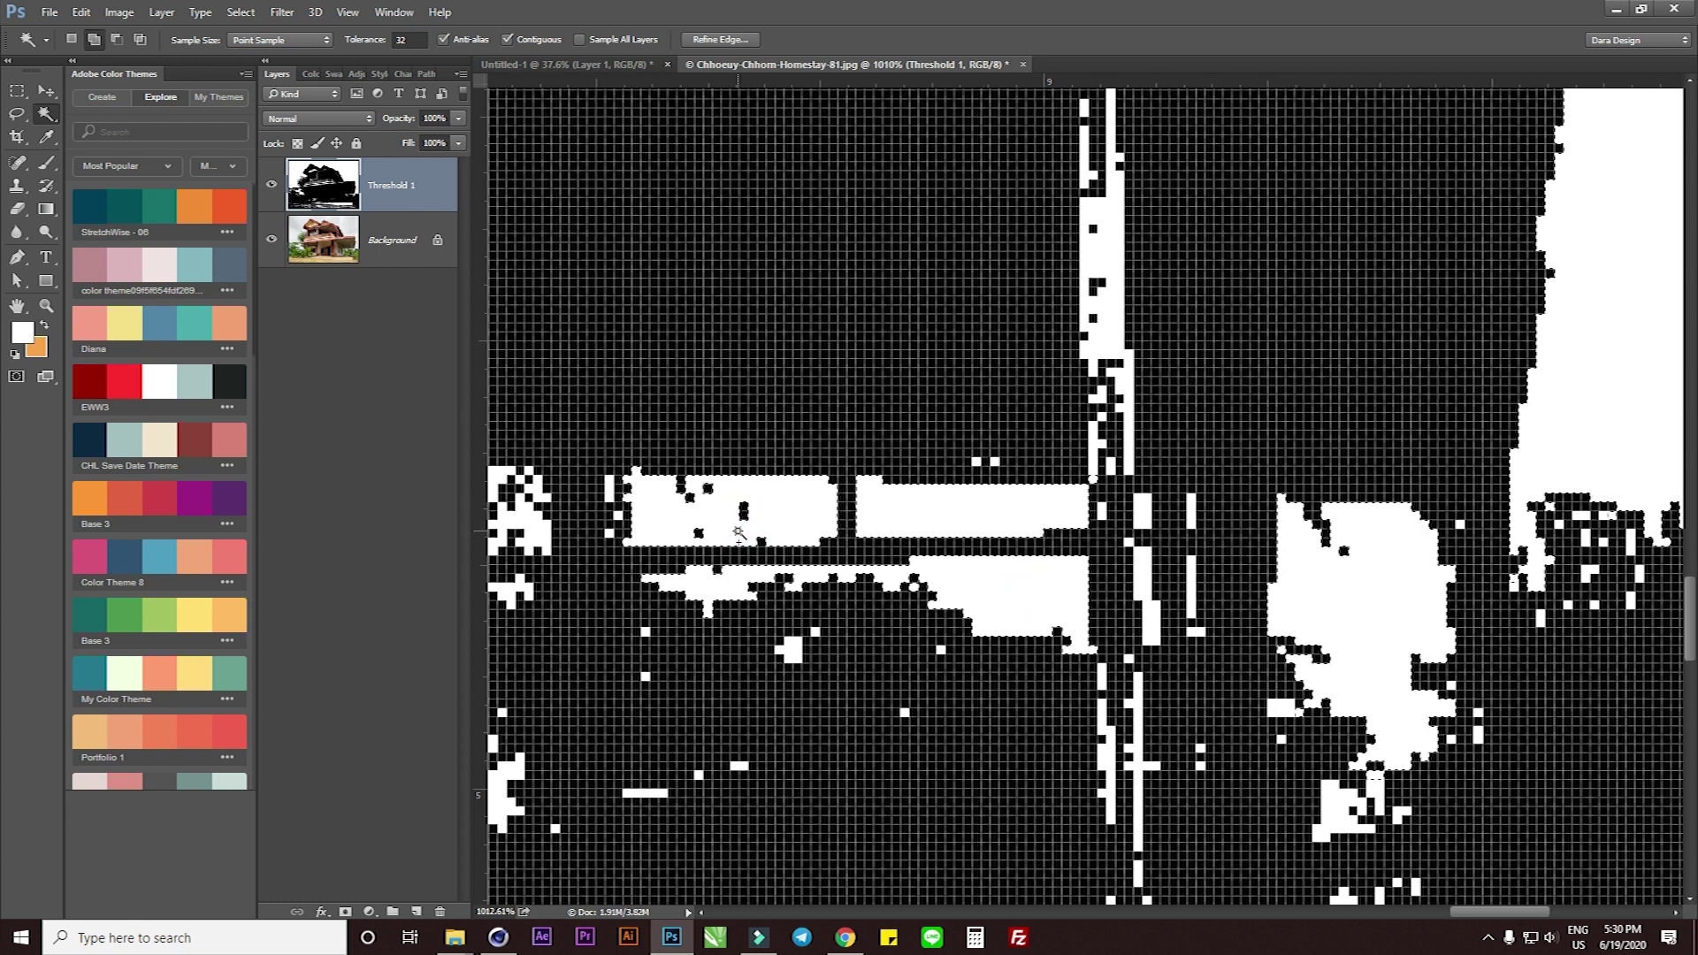
left_click_drag(746, 525, 922, 528)
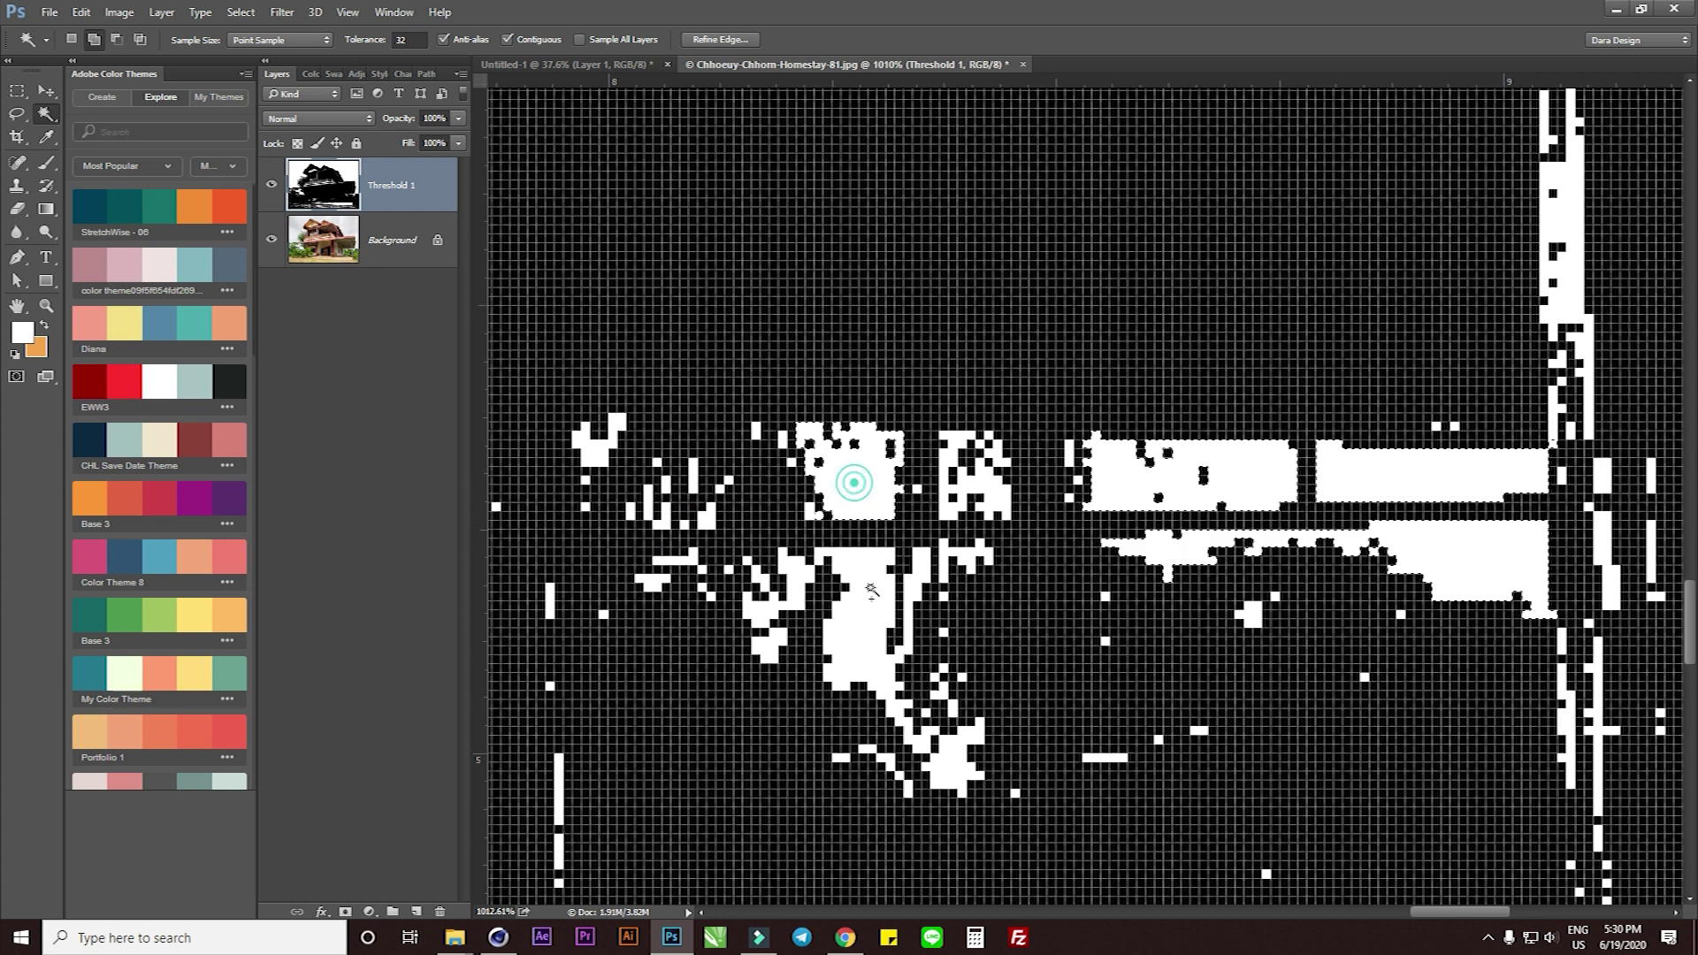
left_click_drag(760, 603, 855, 579)
left_click(863, 560, "shift")
left_click(787, 746, "shift")
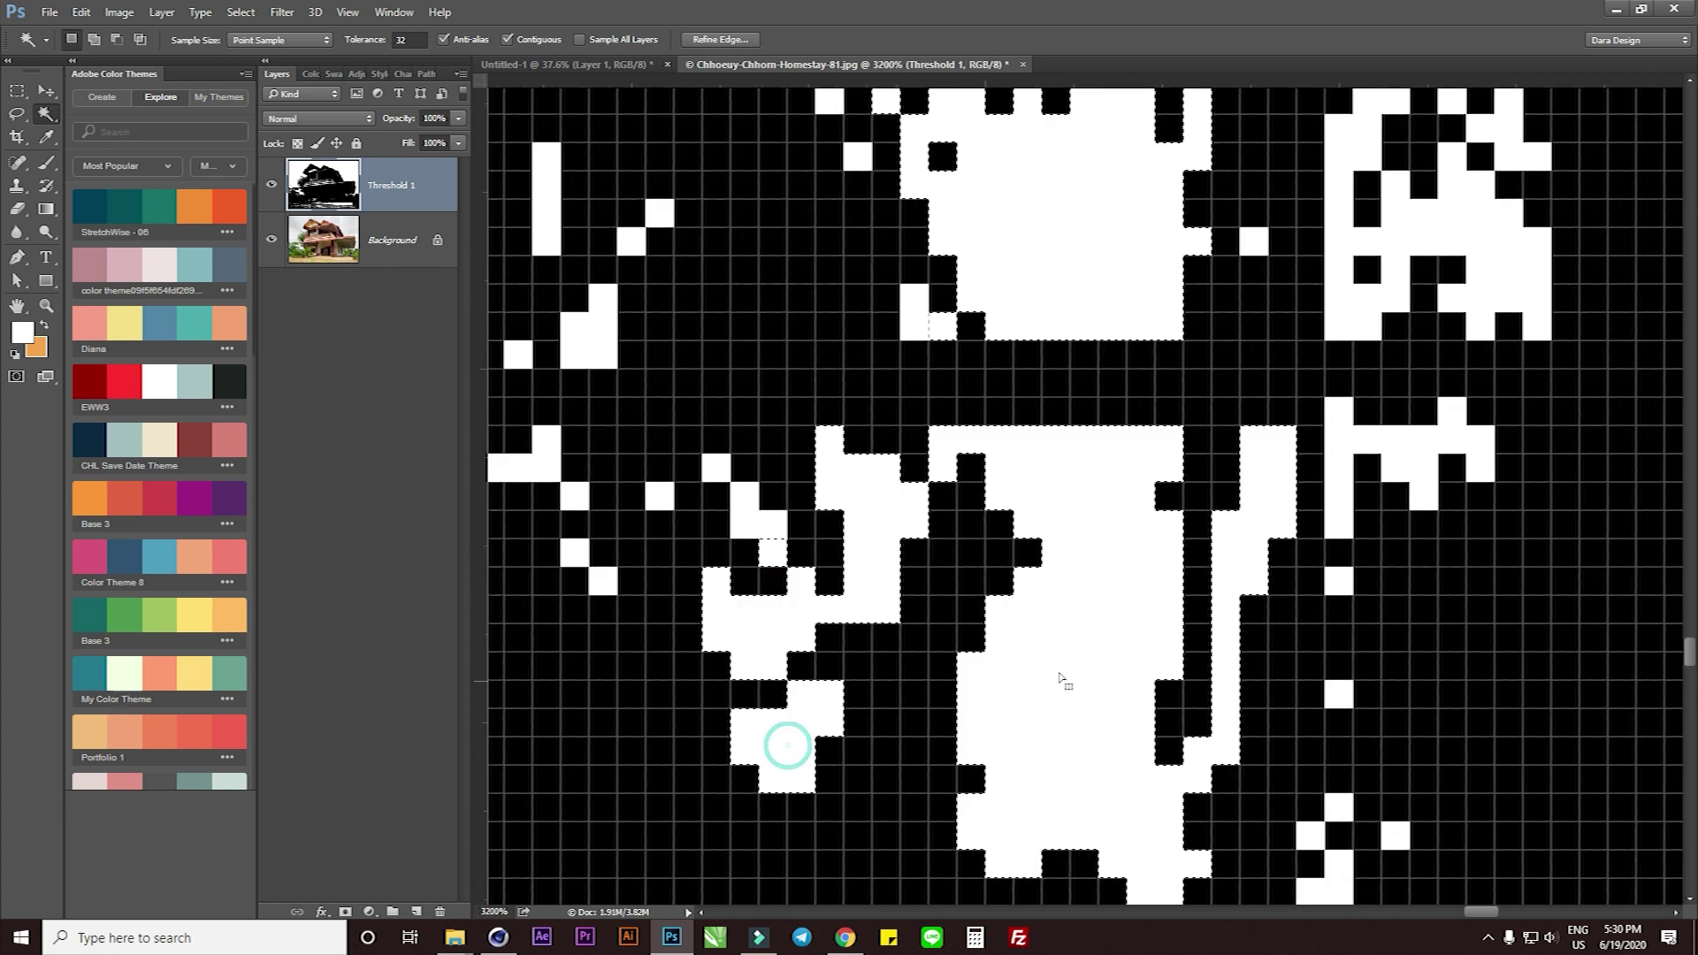
Add the remaining small white patches near the bottom to the selection
scroll(1281, 491, "right", 2)
scroll(1281, 491, "up", 1)
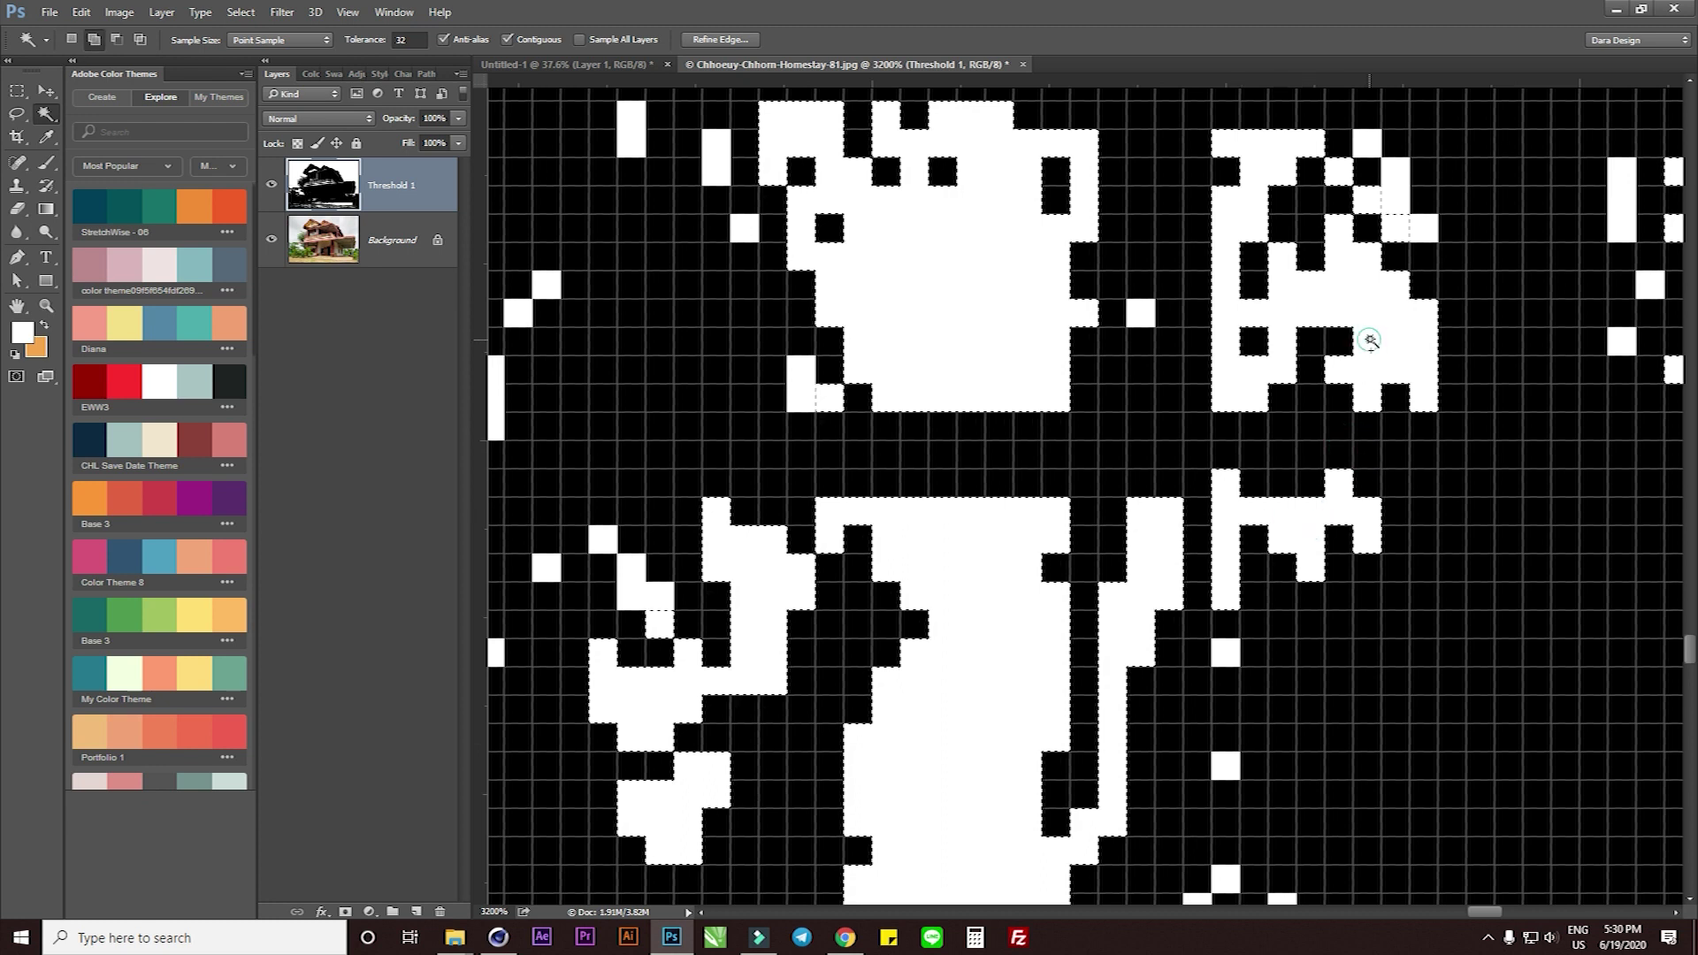
scroll(1362, 204, "up", 3)
scroll(1362, 203, "right", 5)
left_click_drag(1365, 204, 1375, 559)
scroll(1375, 575, "up", 1)
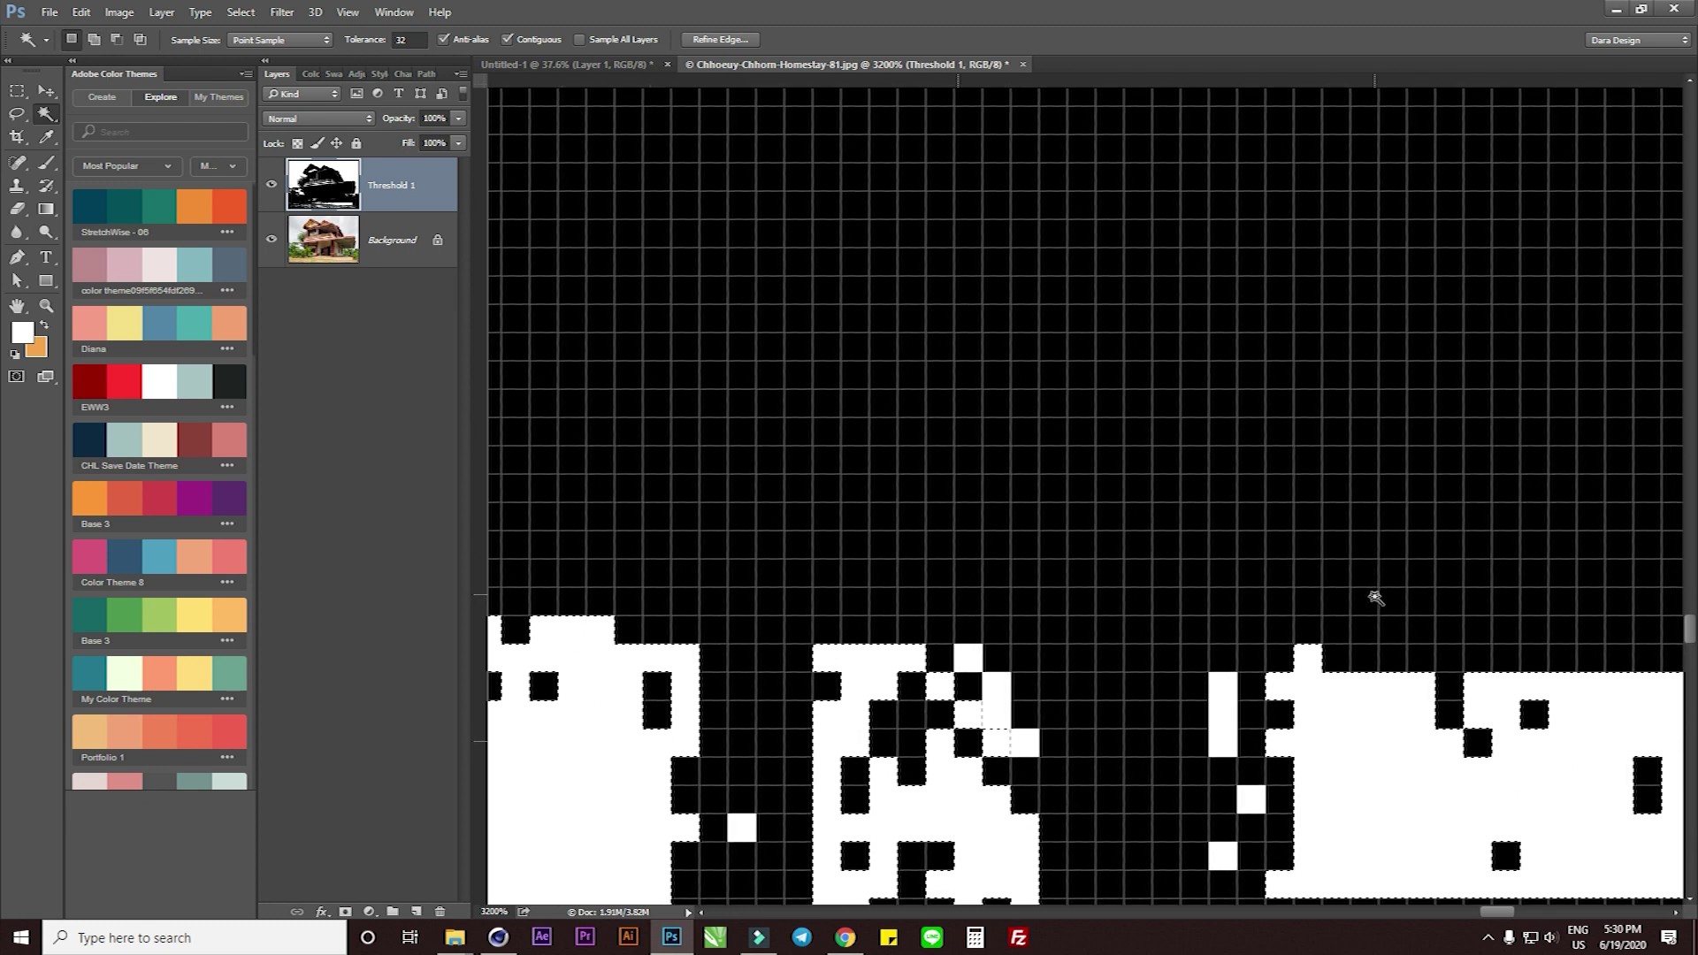
scroll(1186, 485, "down", 5)
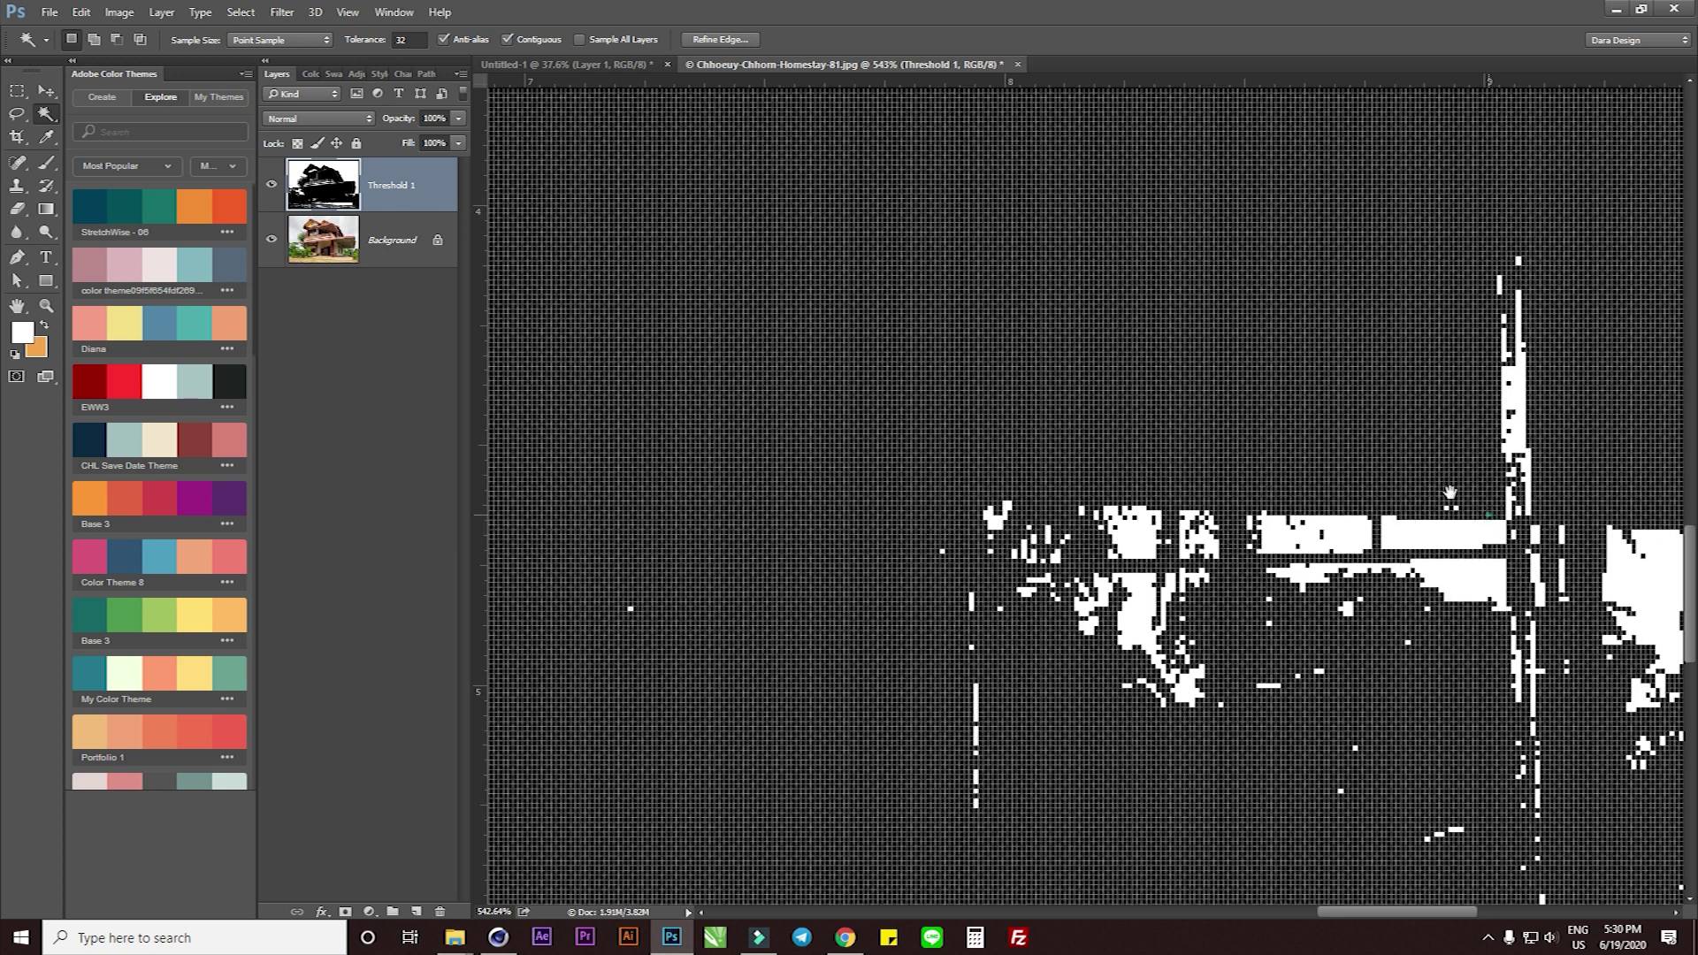
scroll(1242, 443, "right", 5)
scroll(1243, 442, "down", 1)
scroll(1225, 354, "up", 3)
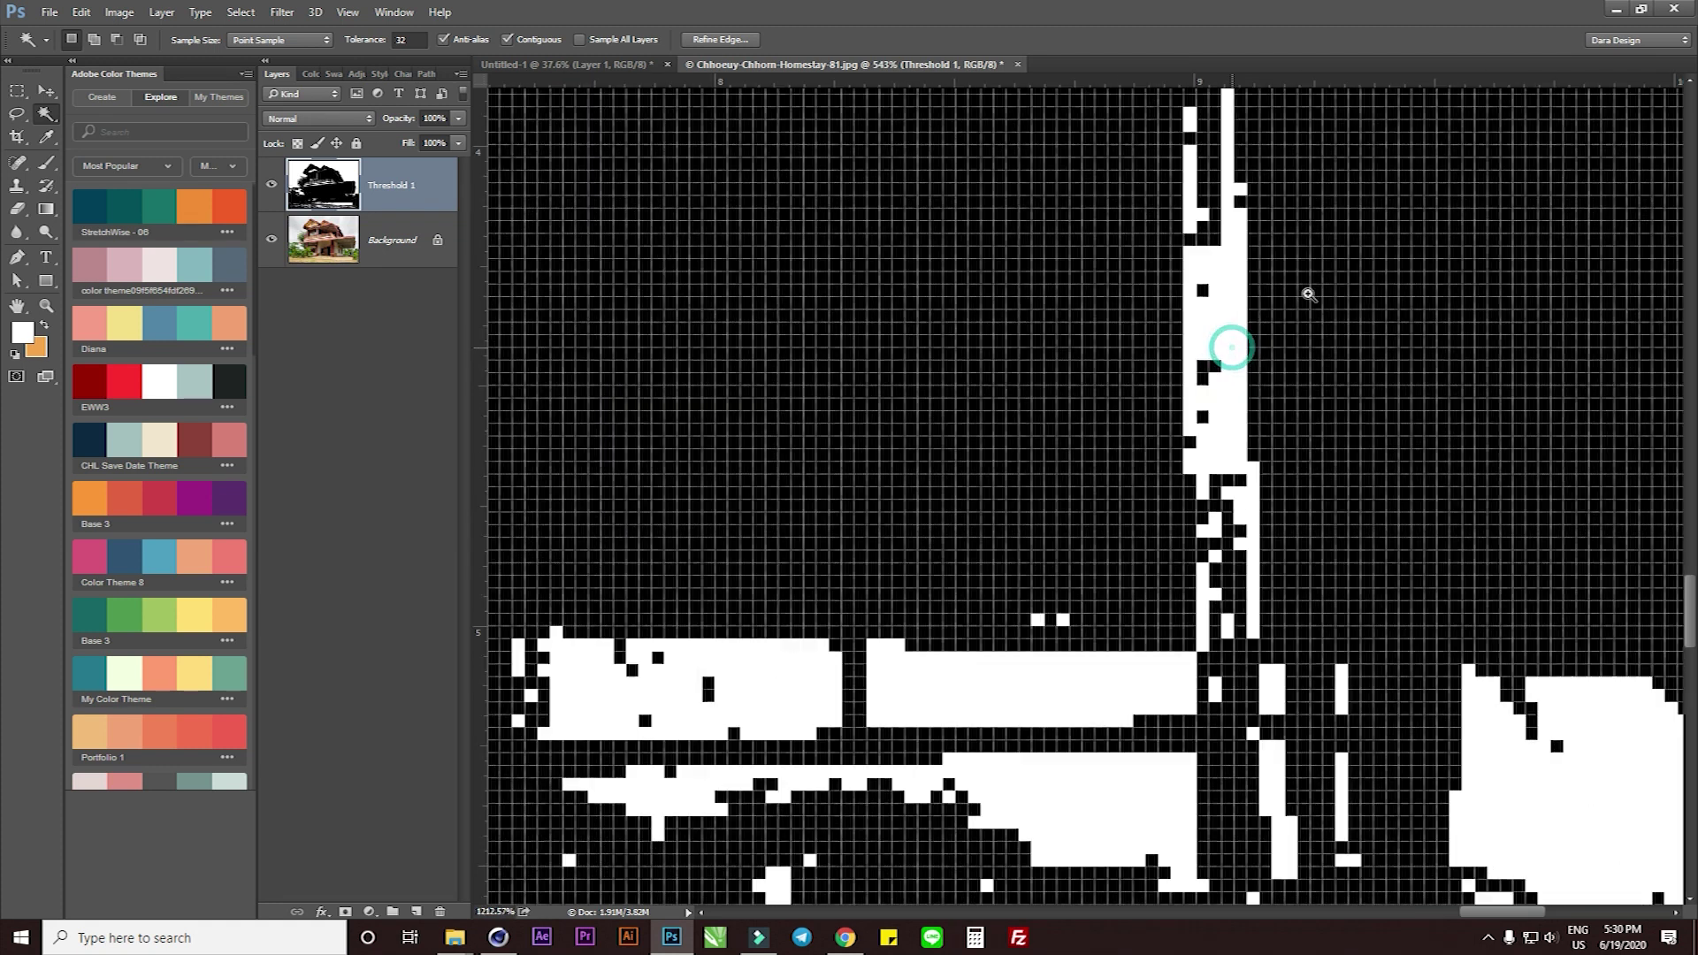
left_click(1220, 492, "shift")
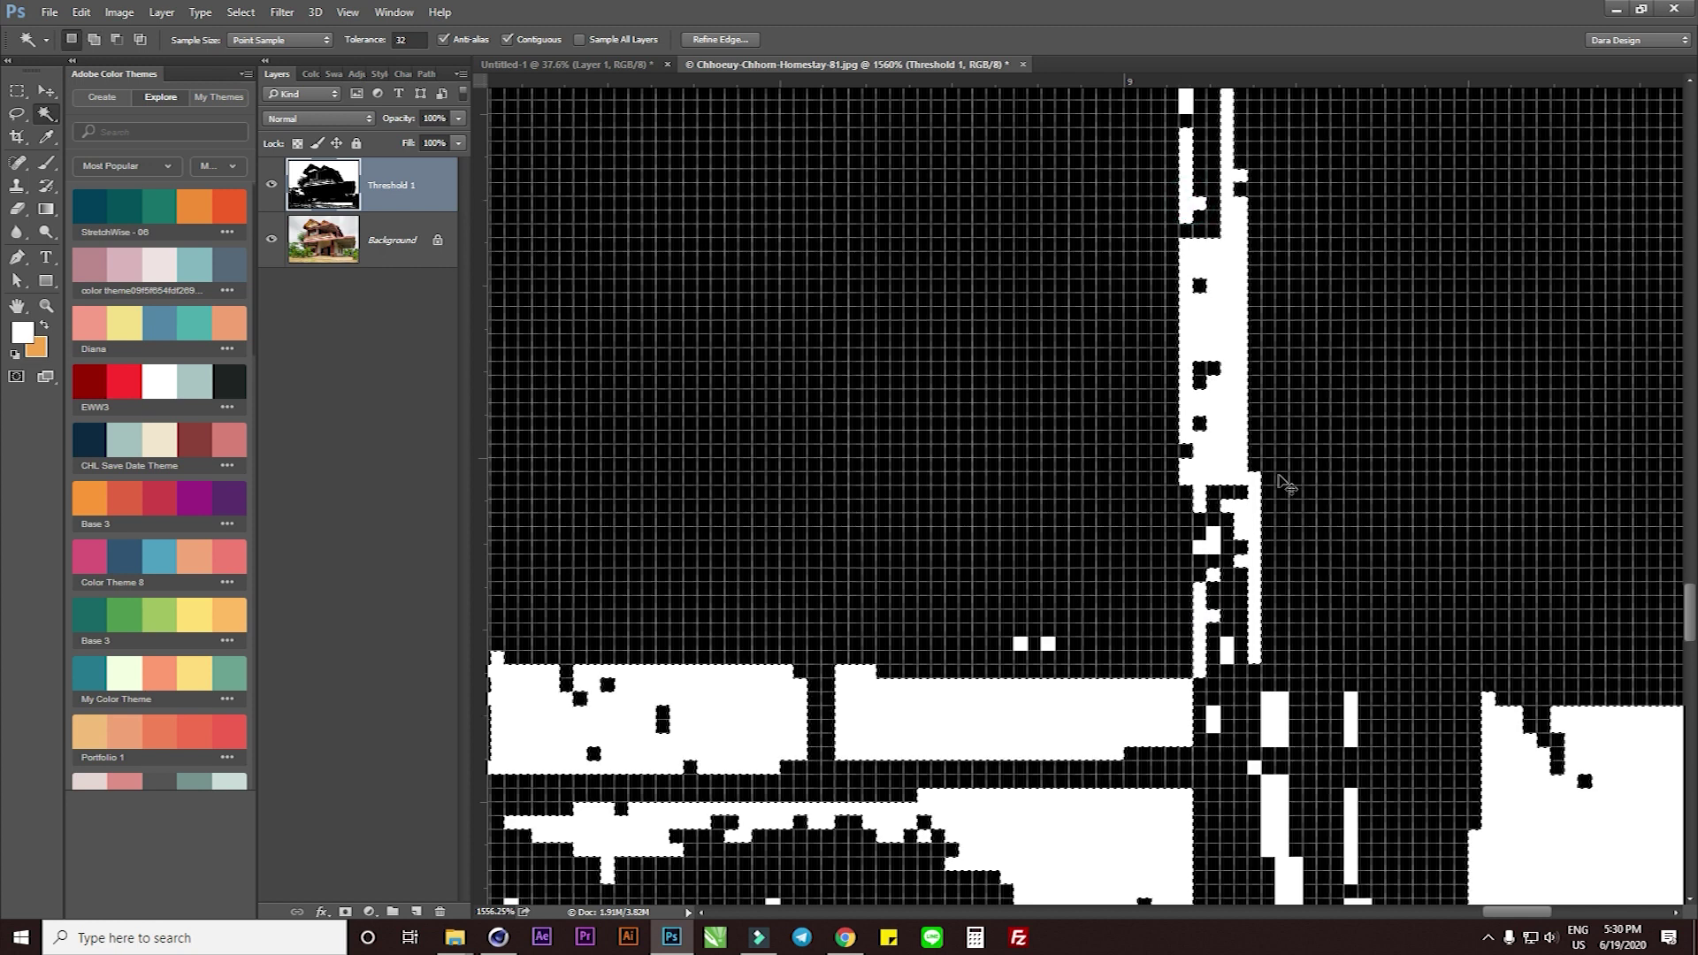
scroll(1213, 539, "down", 2)
scroll(1297, 675, "up", 3)
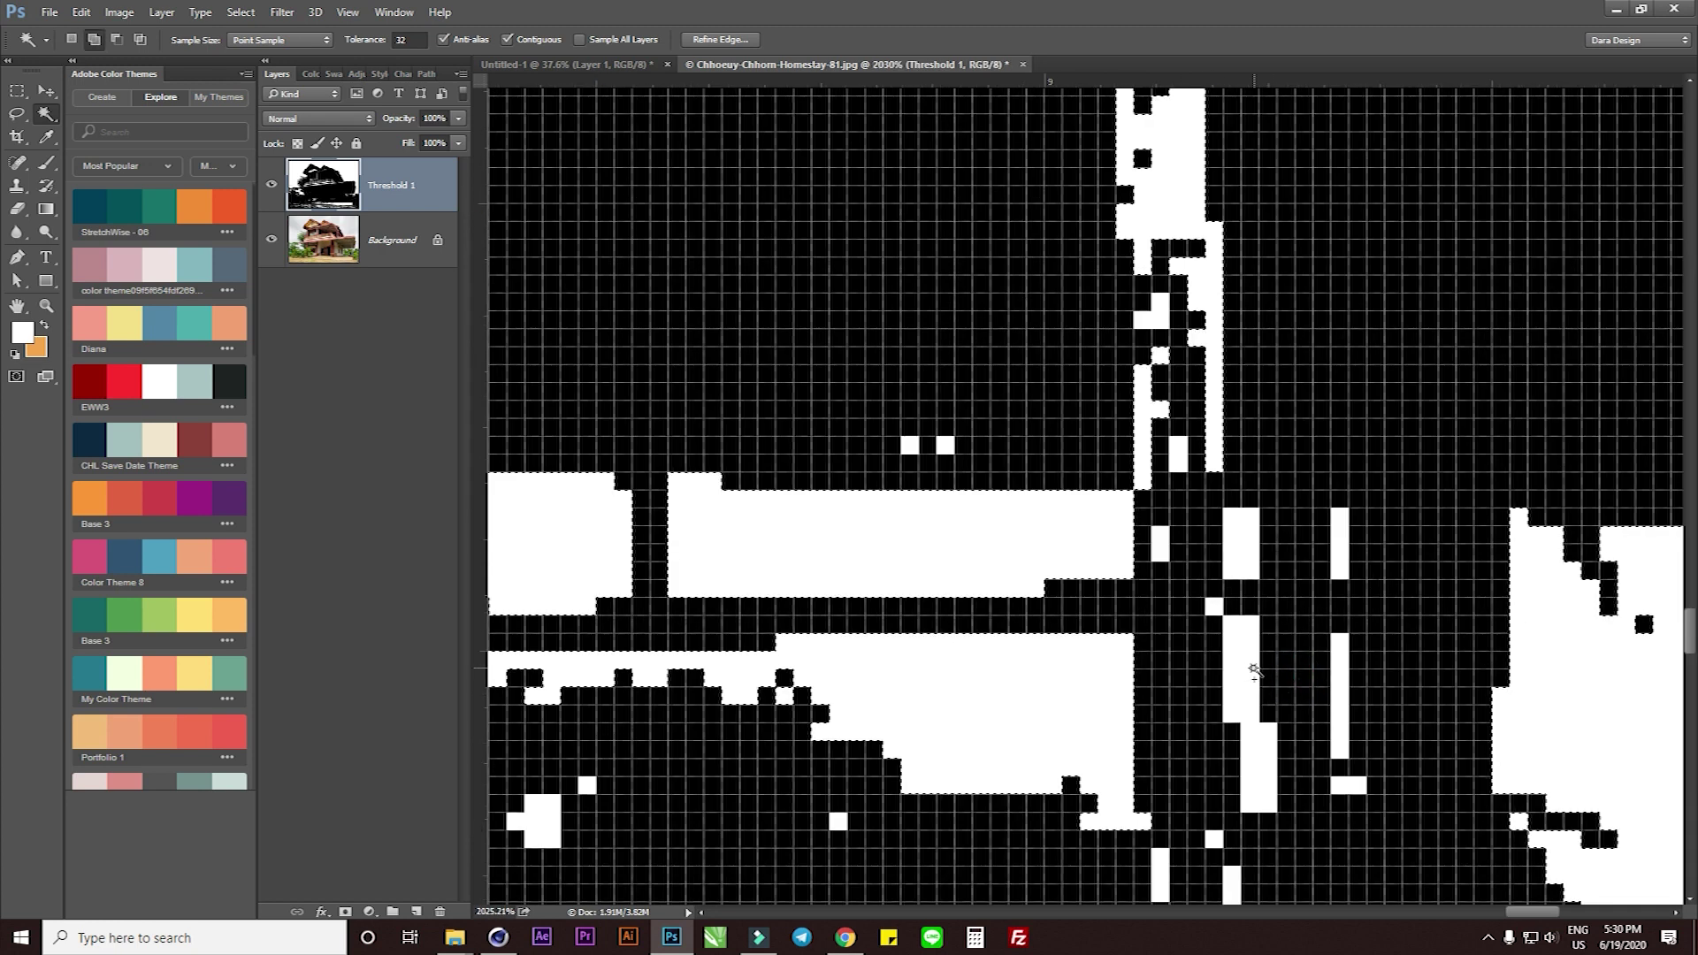
scroll(1221, 708, "down", 5)
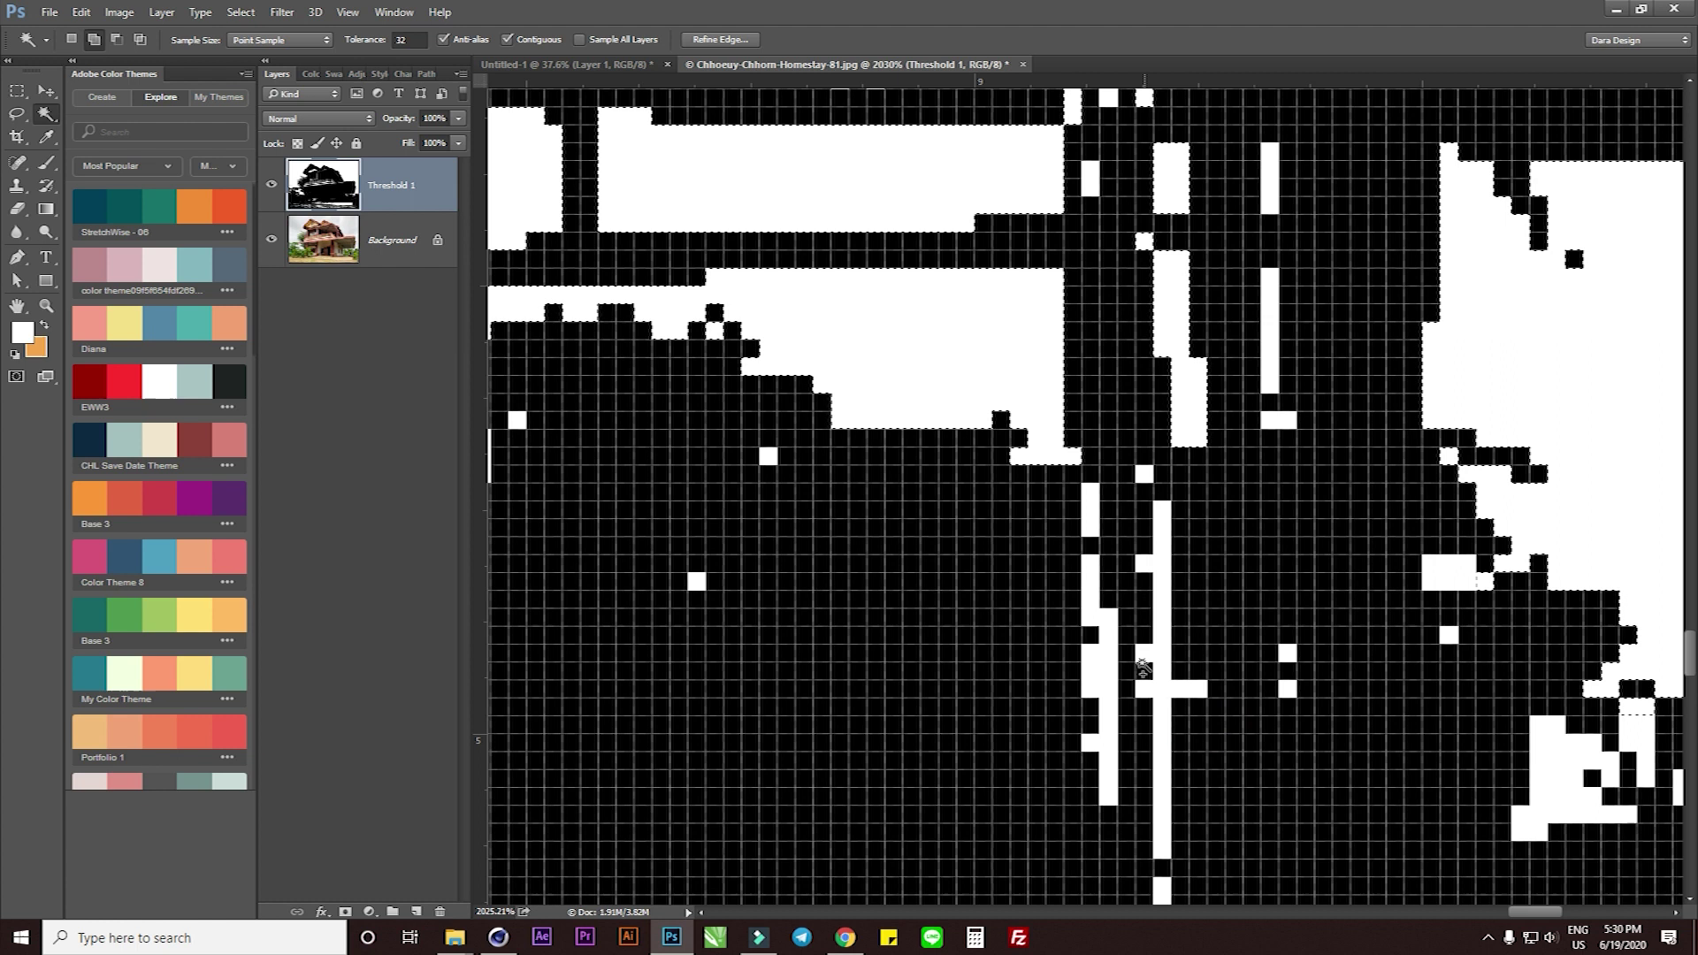
scroll(1354, 671, "down", 4)
scroll(1415, 619, "right", 4)
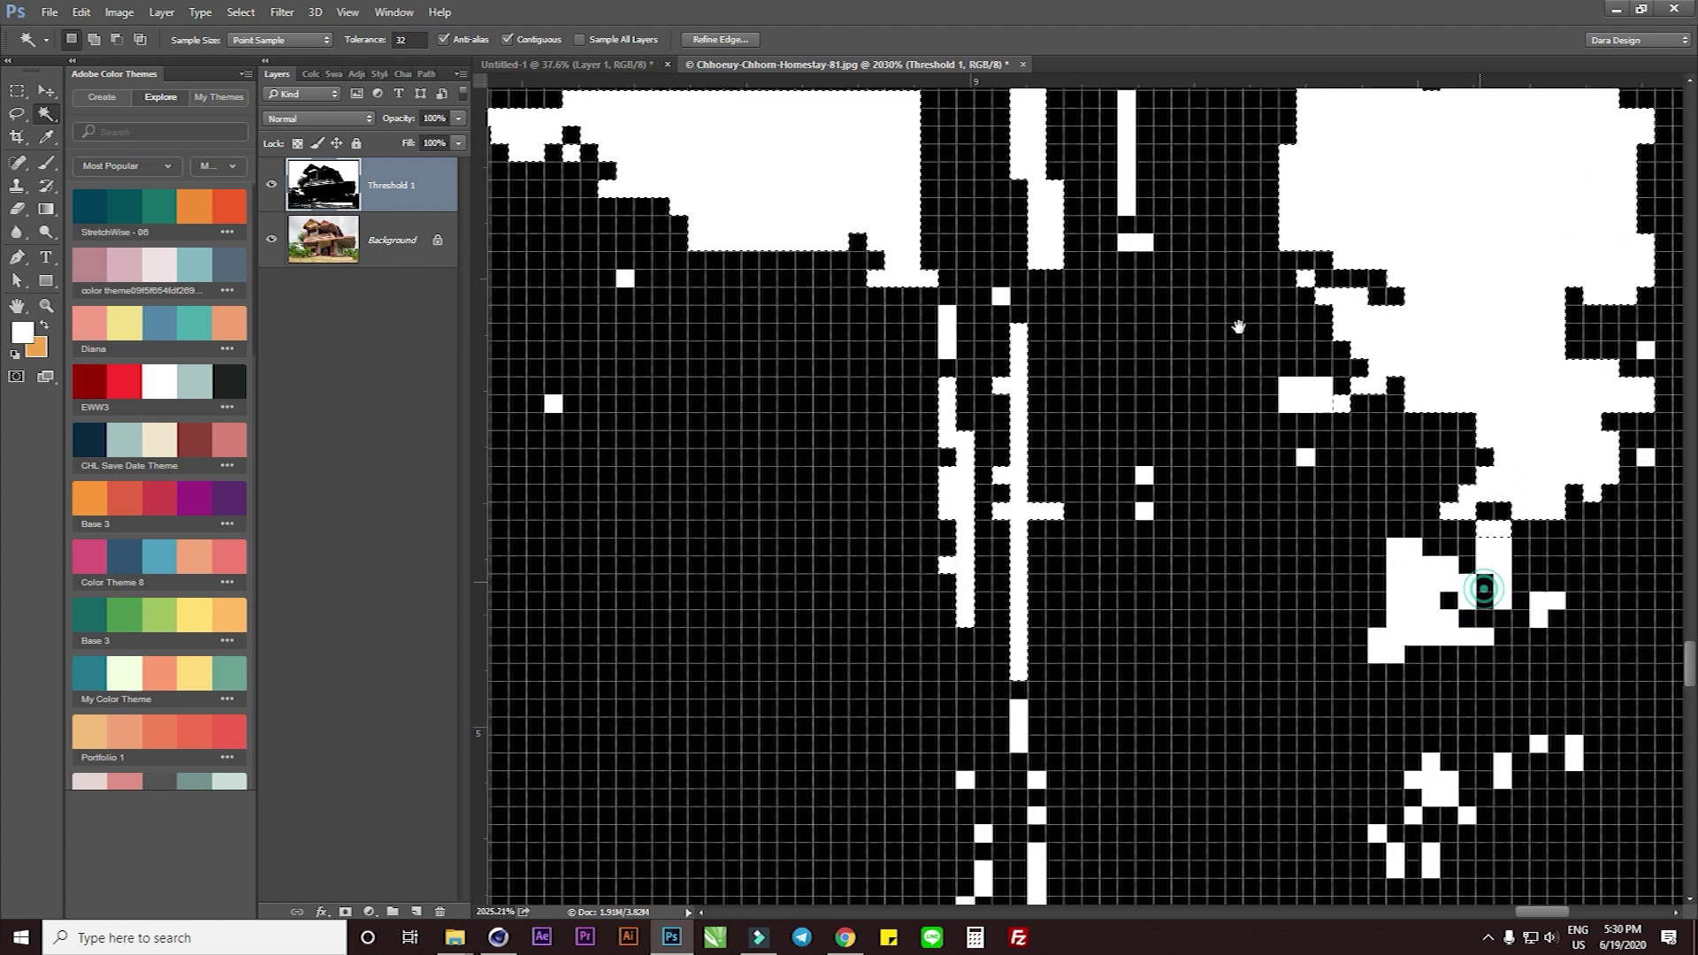
scroll(1415, 513, "down", 3)
Clear the selection and reselect the white sky around the house in one click
key("ctrl+d")
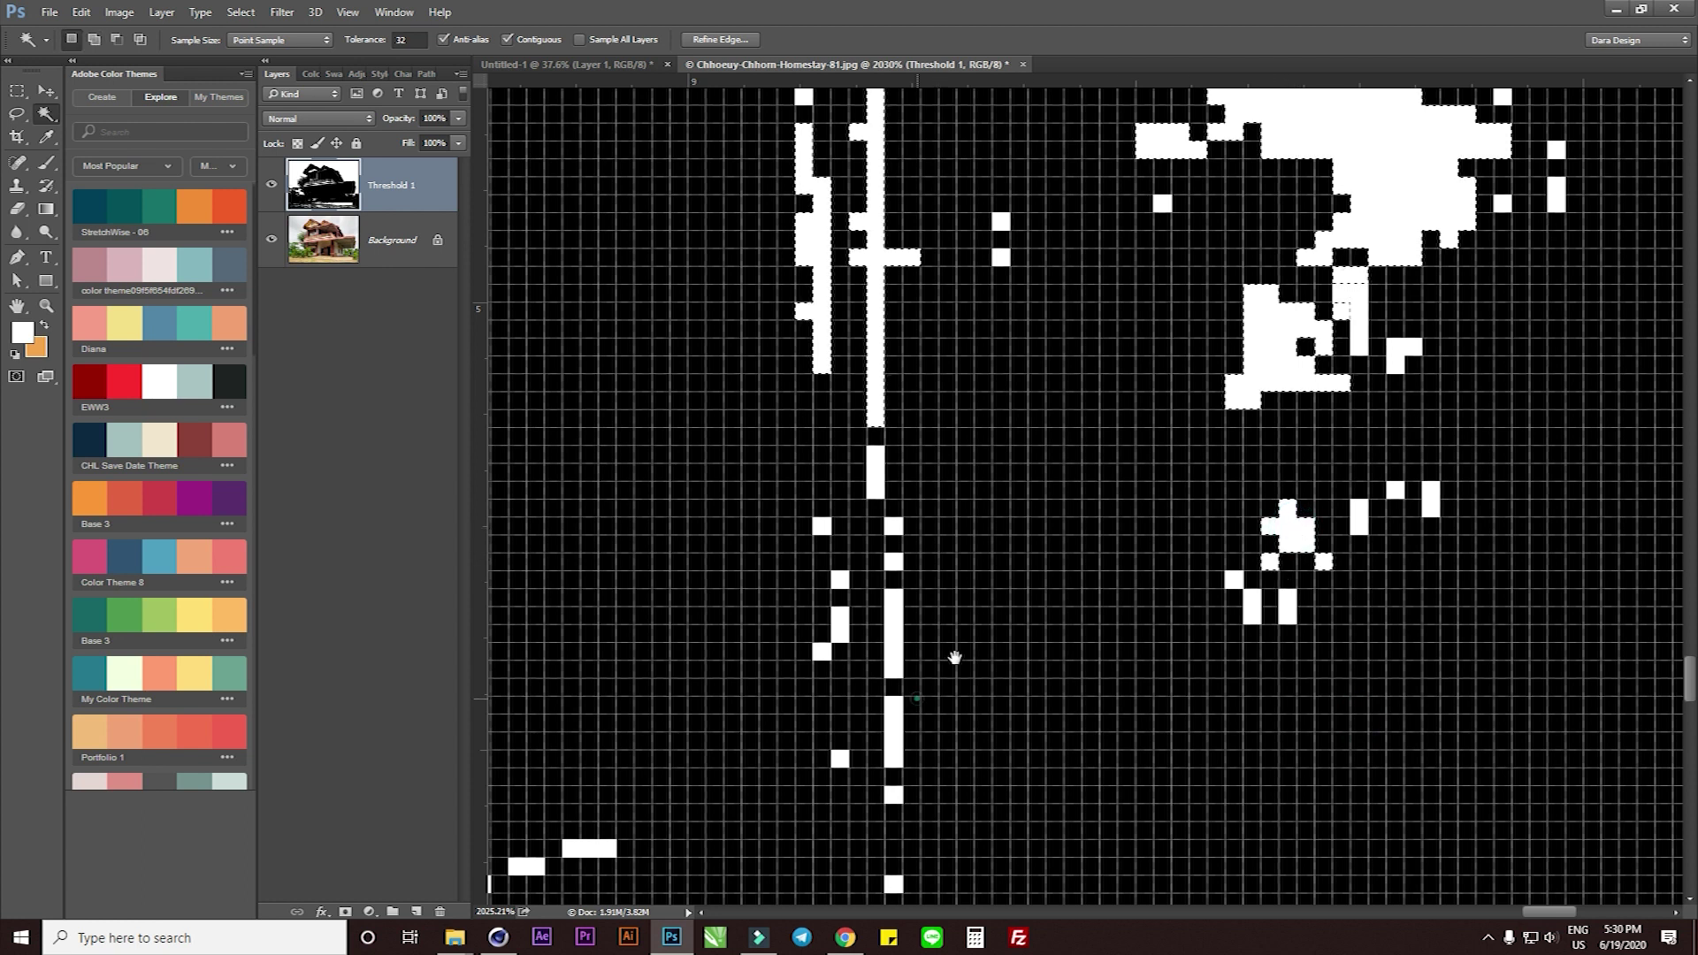
scroll(956, 657, "down", 2)
scroll(1283, 619, "down", 10)
scroll(1210, 757, "up", 7)
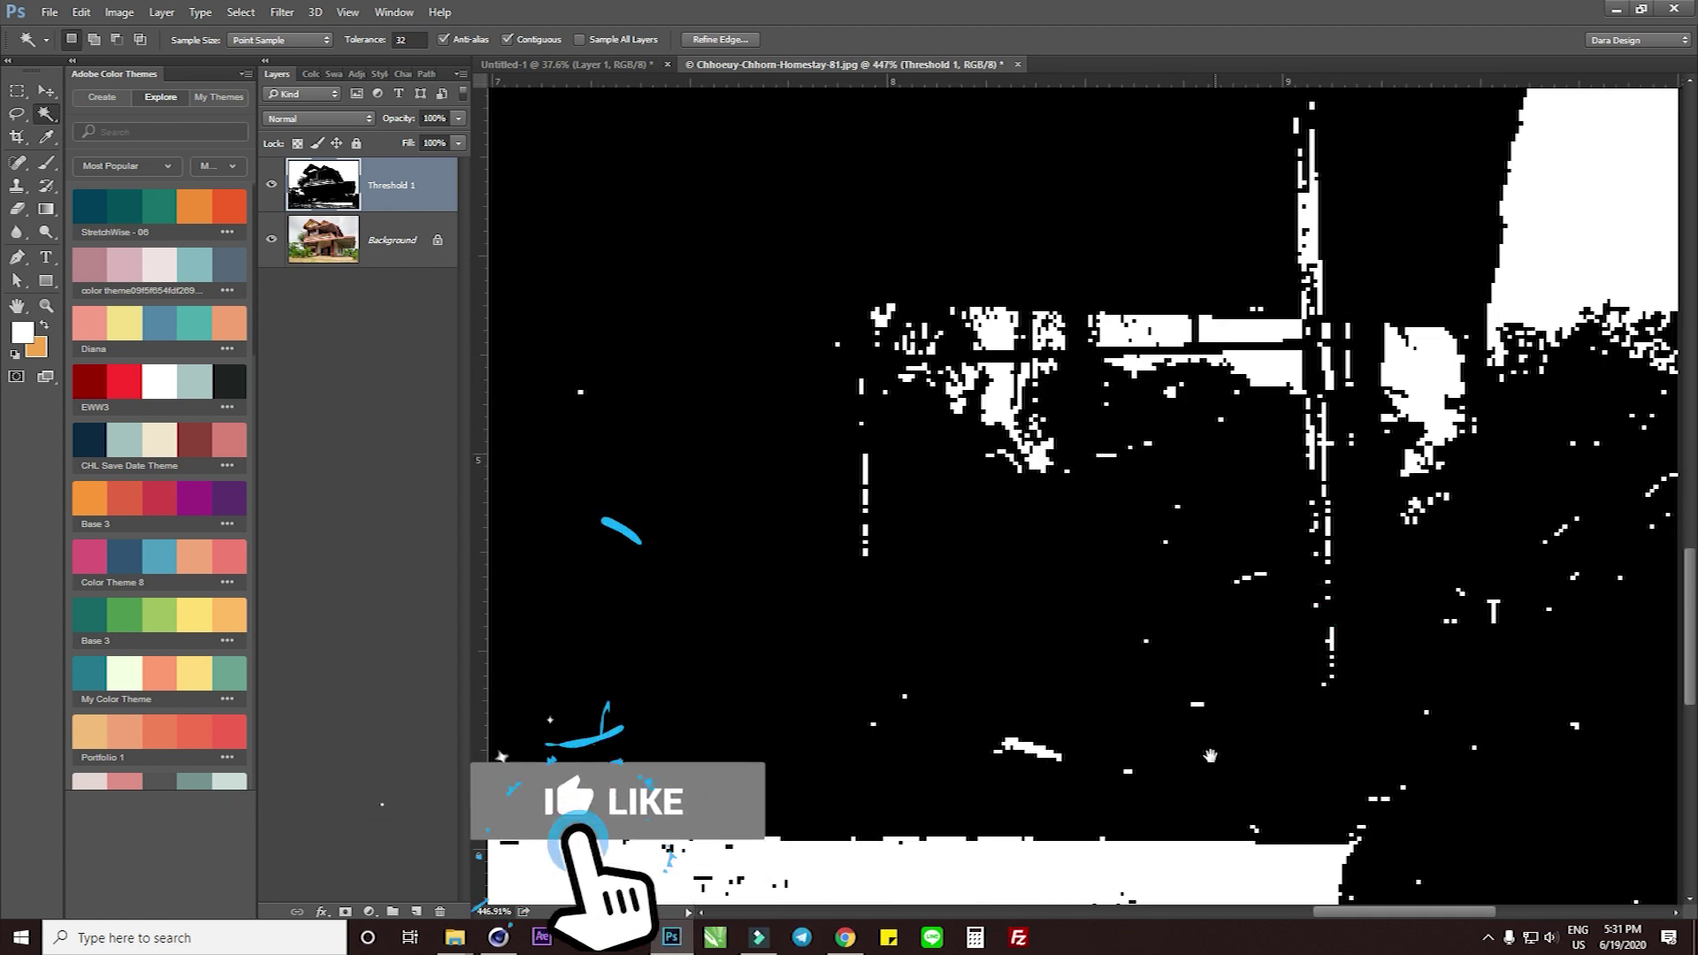
left_click(1355, 372)
scroll(1238, 531, "down", 8)
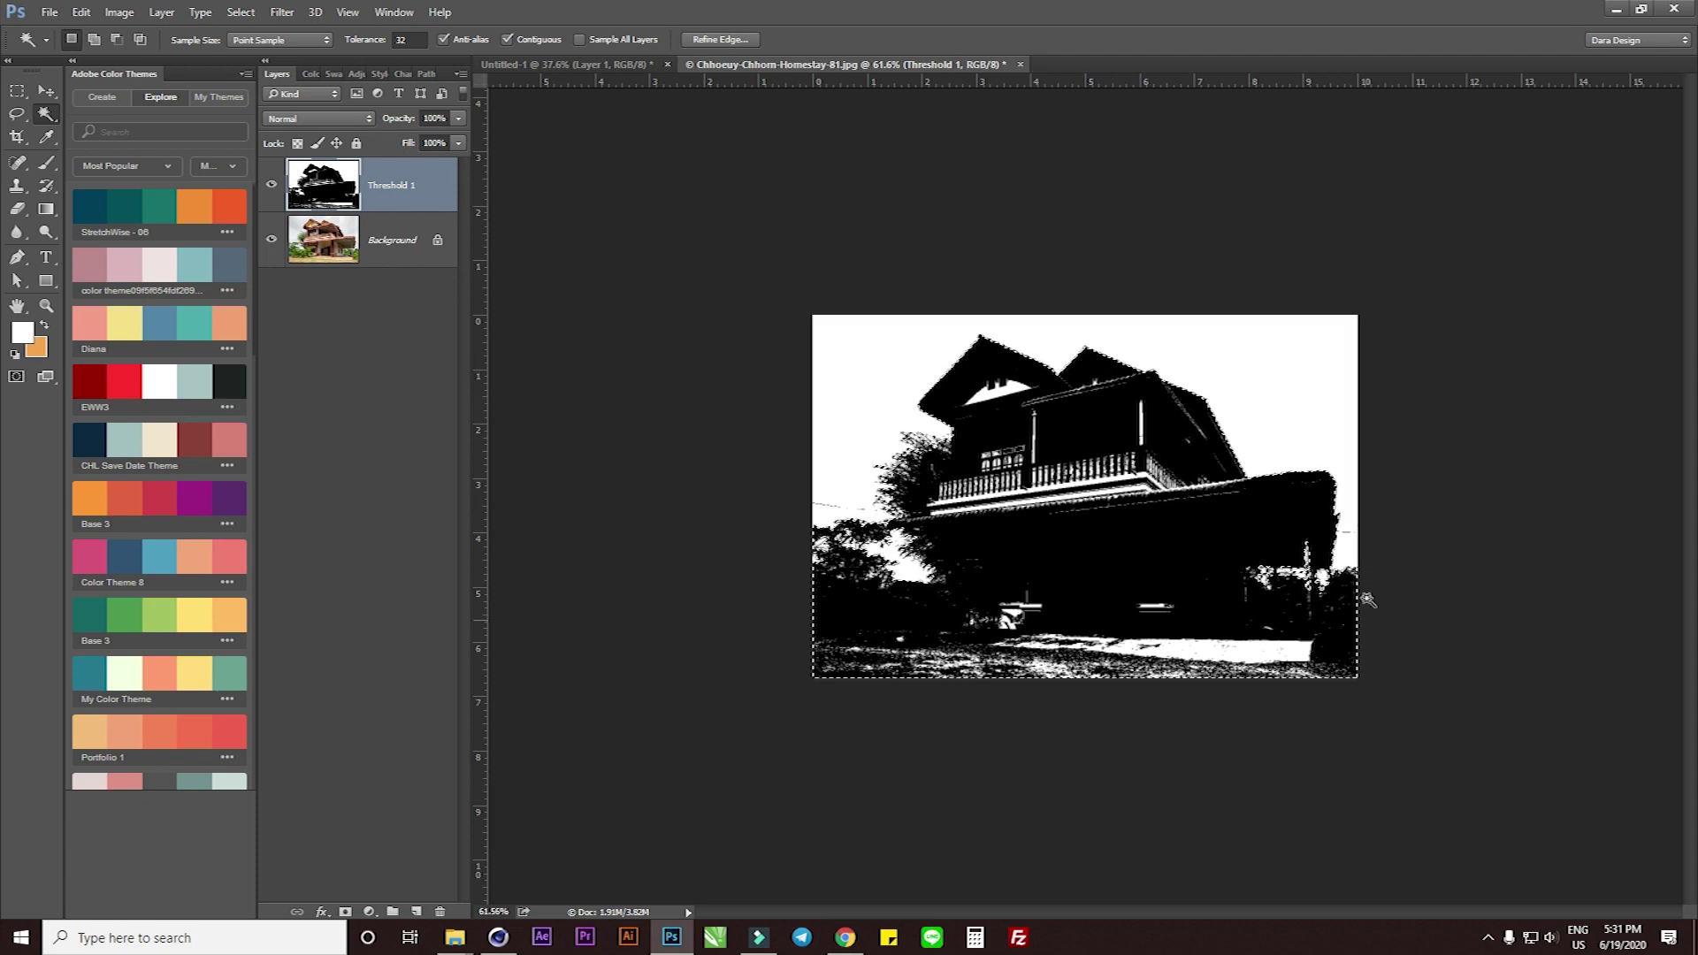
Mask the Background layer with the selection, hide Threshold 1, and apply the mask
left_click(371, 243)
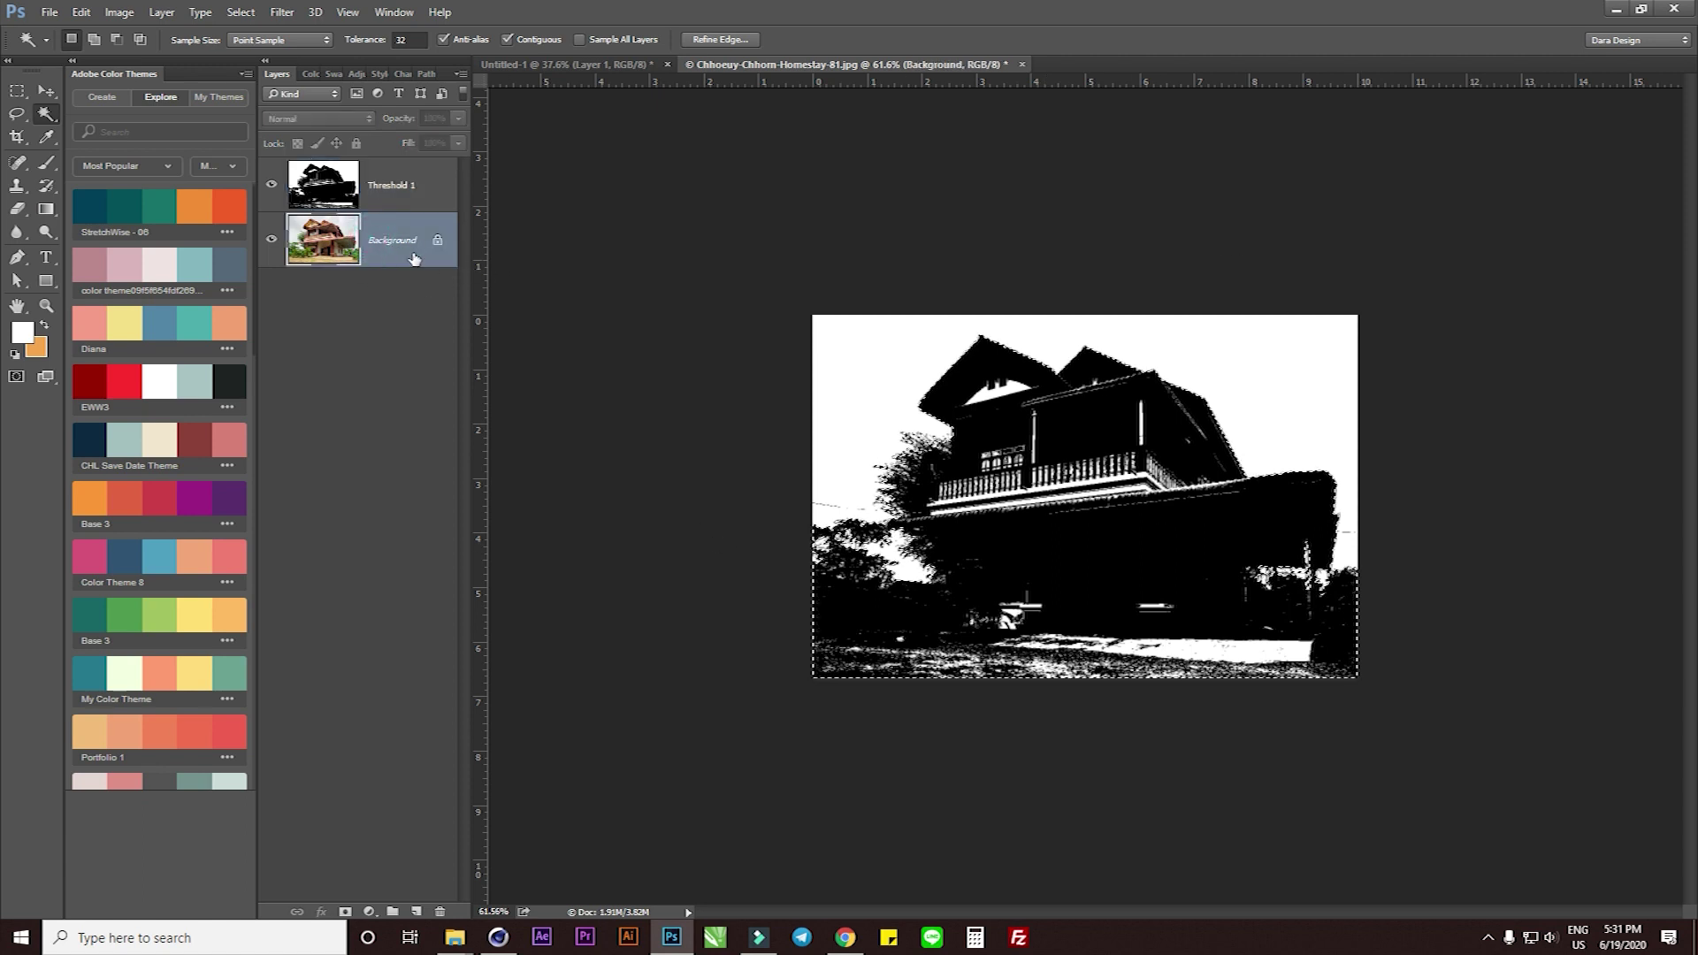
left_click(347, 913)
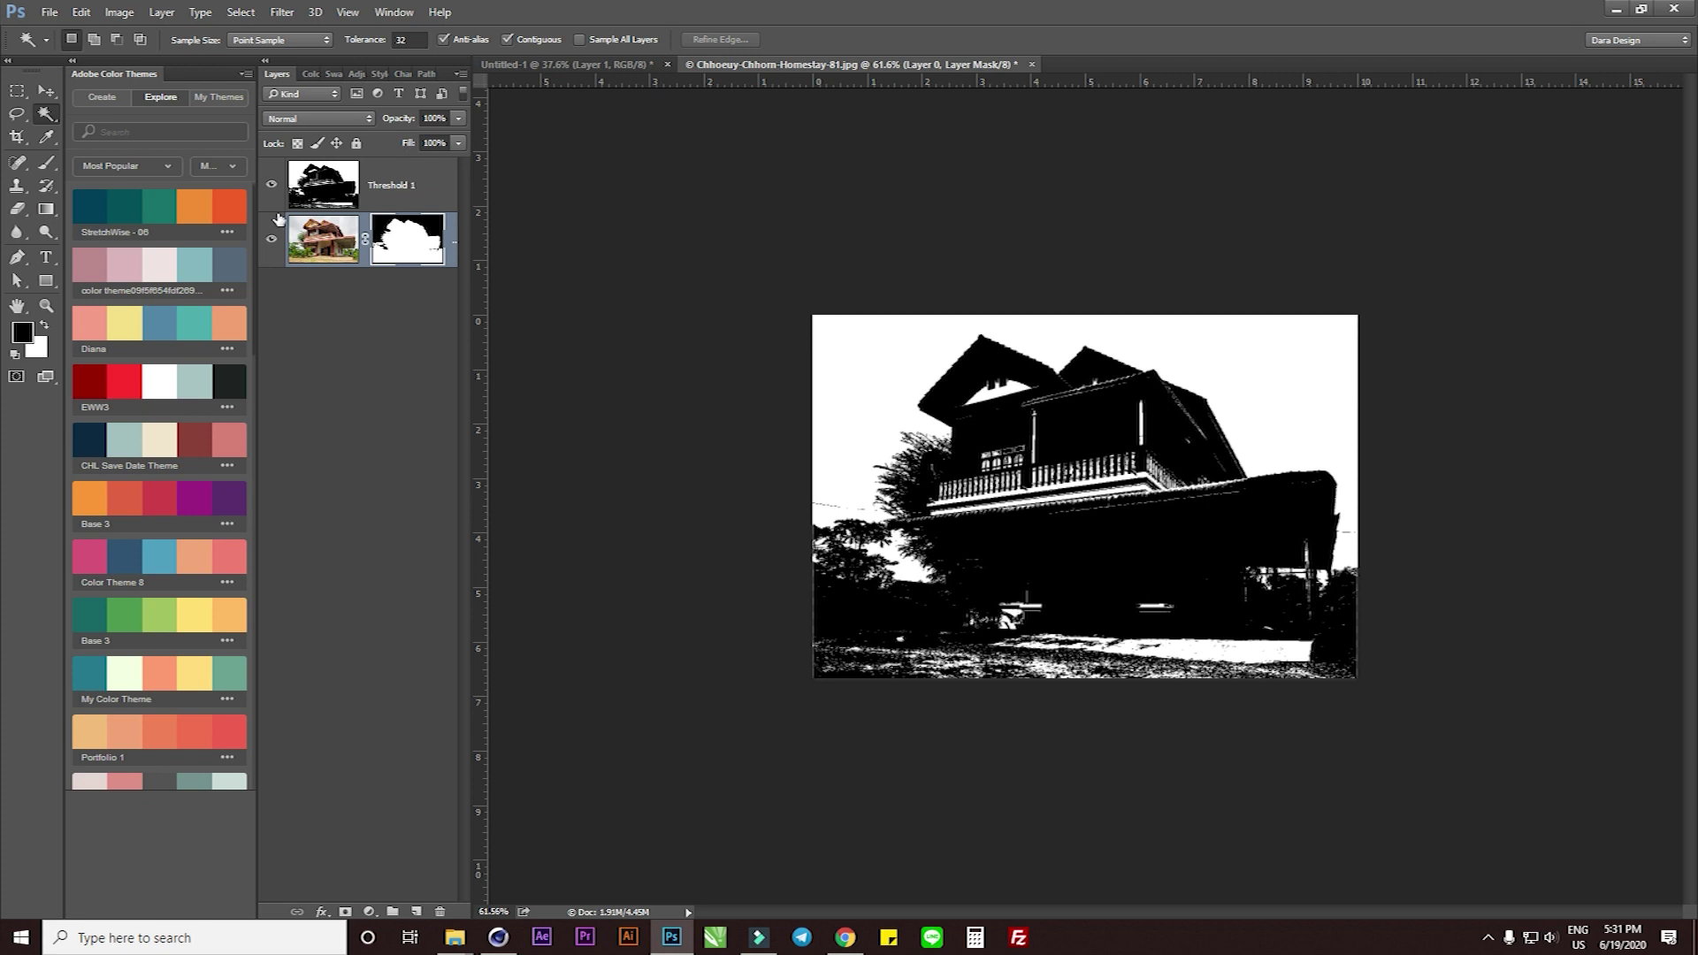
left_click(271, 186)
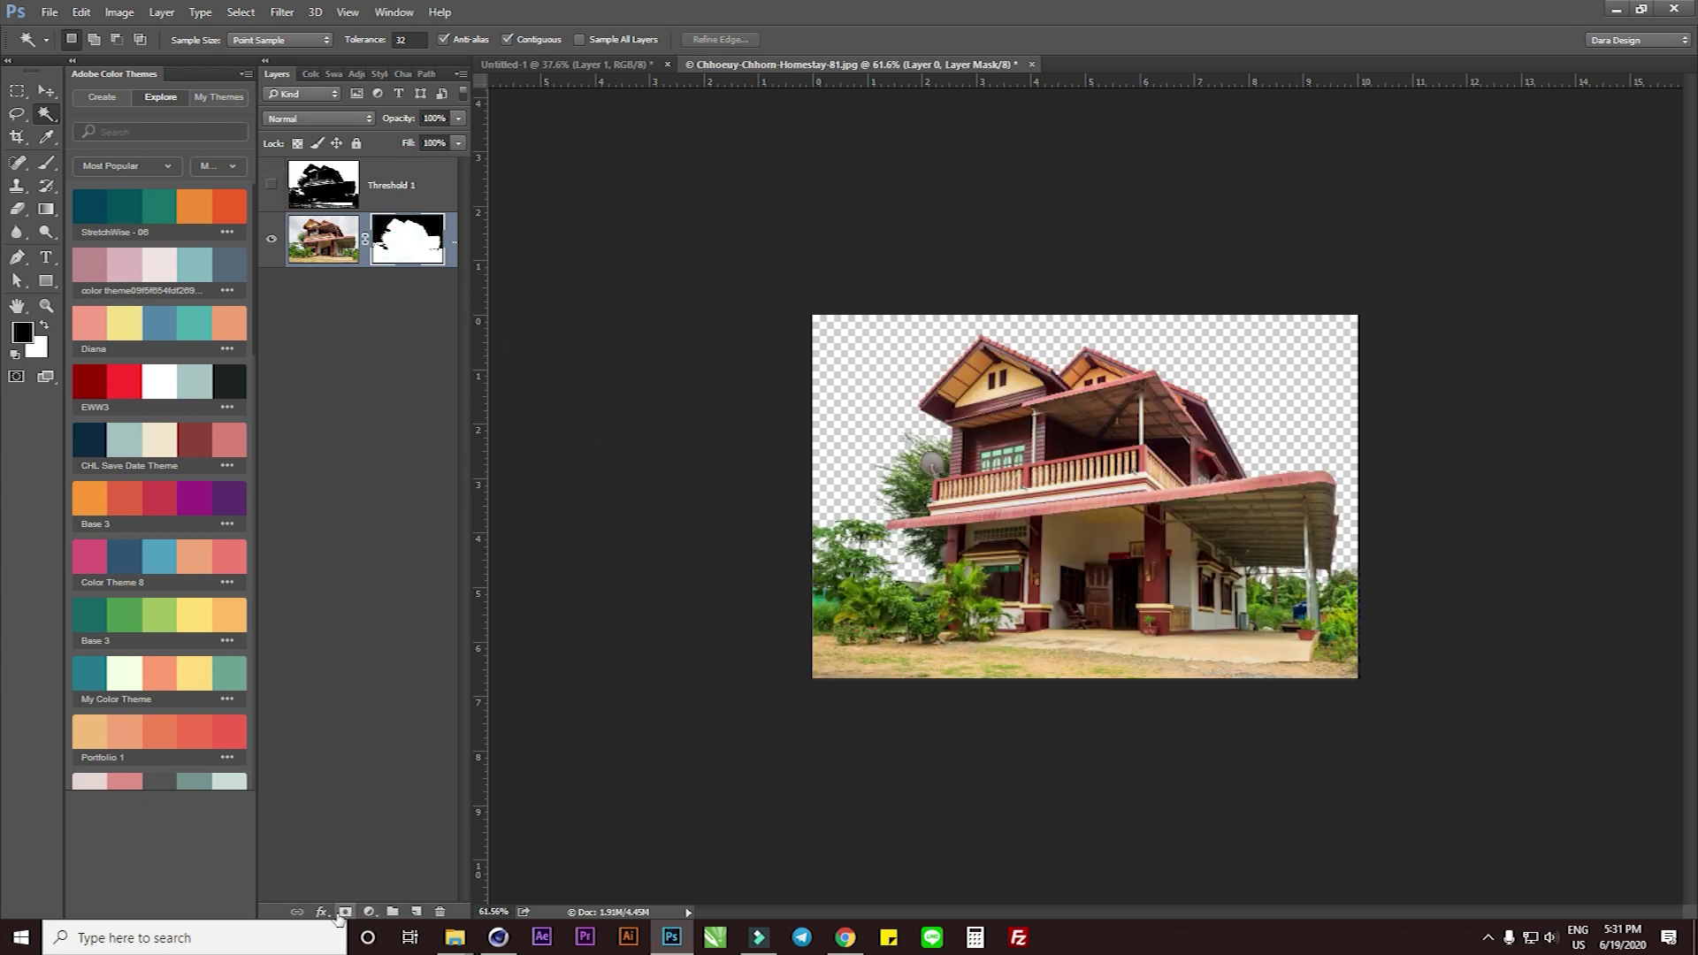
right_click(412, 245)
left_click(483, 299)
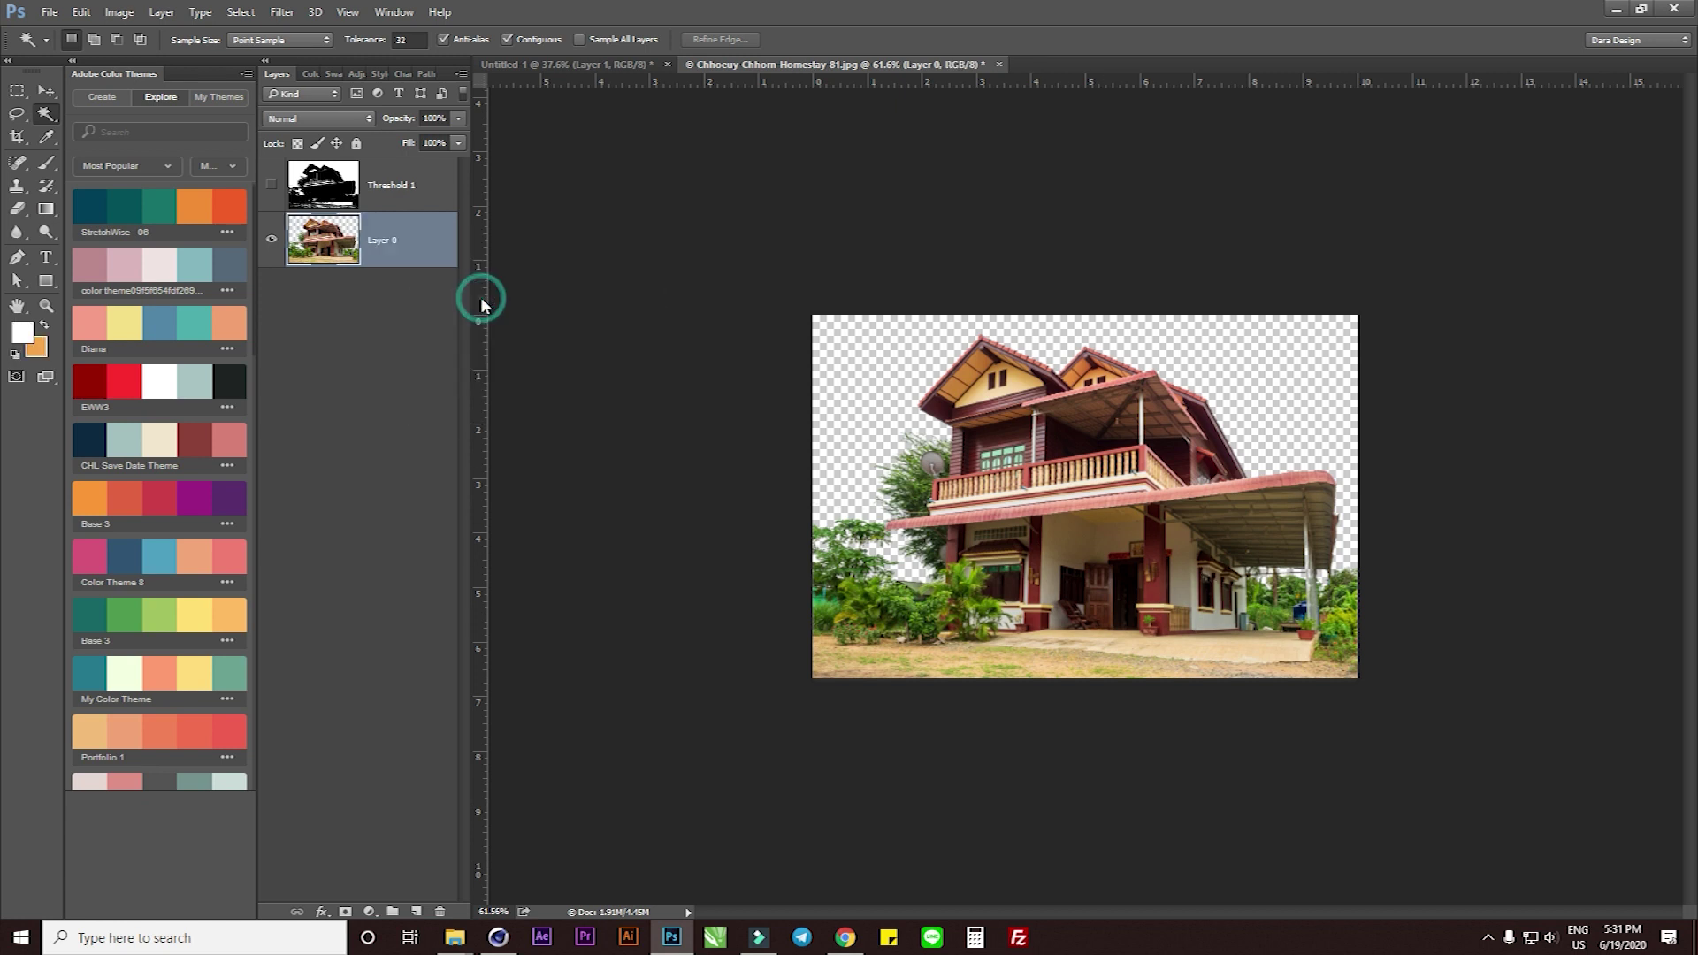
Zoom in to inspect the cut-out edges at the carport roof and treetop
left_click(47, 93)
left_click(272, 184)
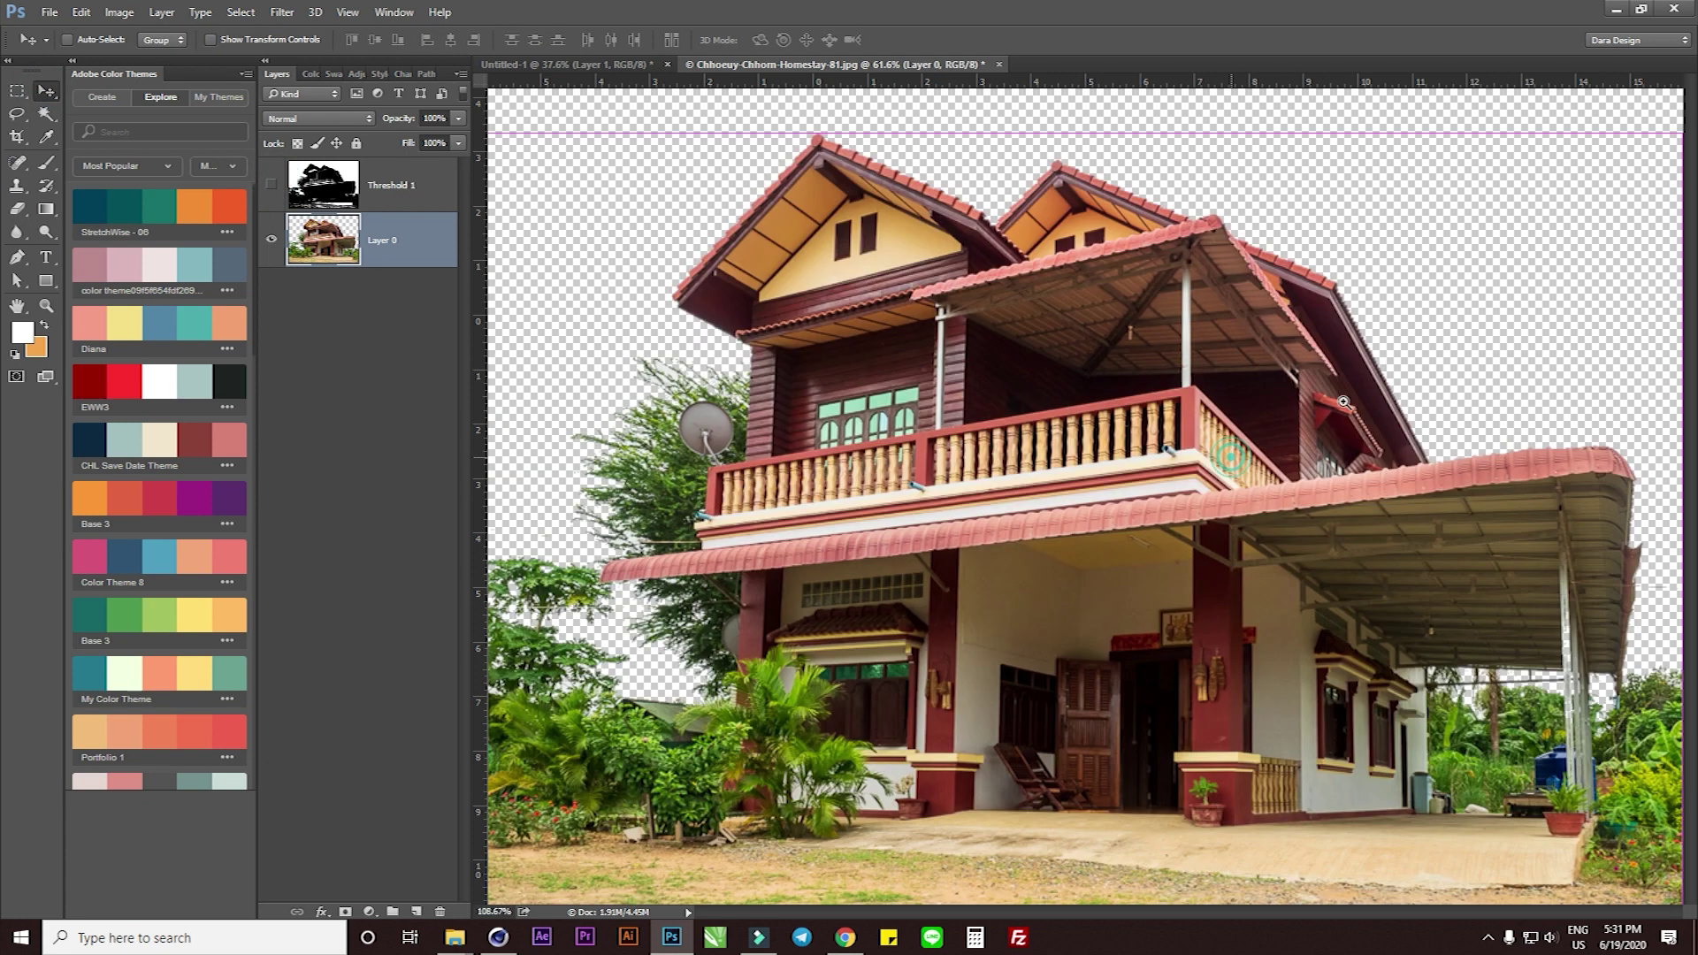
left_click_drag(1238, 448, 1319, 455)
left_click_drag(1319, 640, 1065, 383)
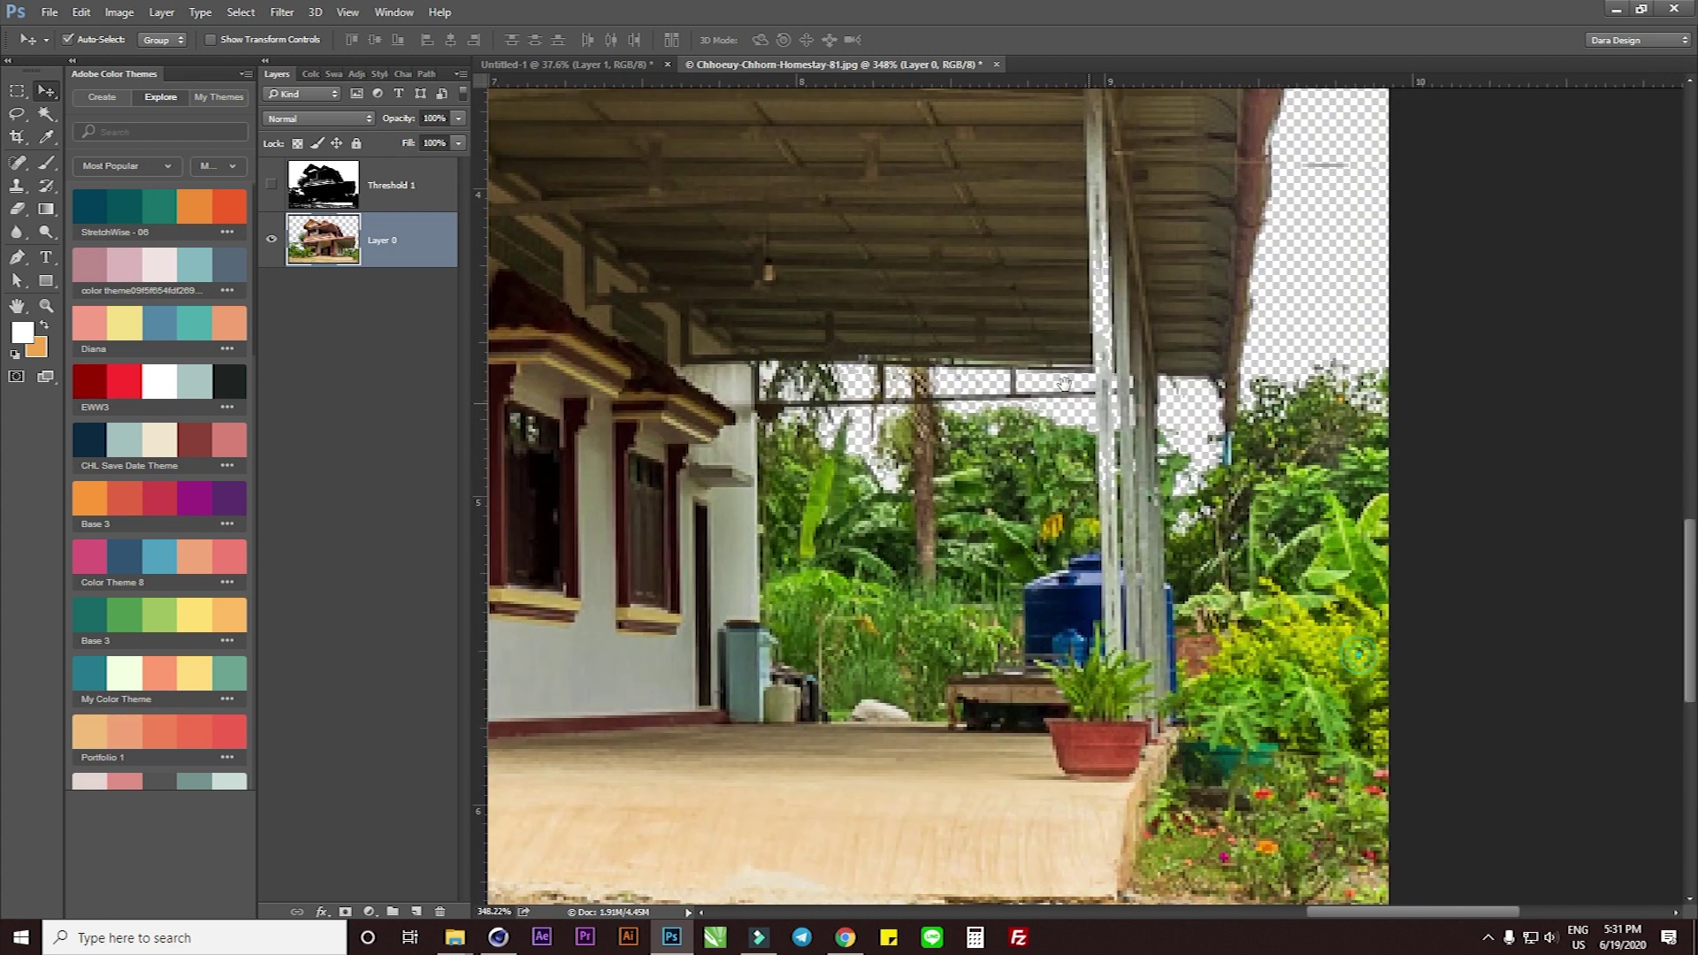
left_click_drag(1253, 431, 823, 462)
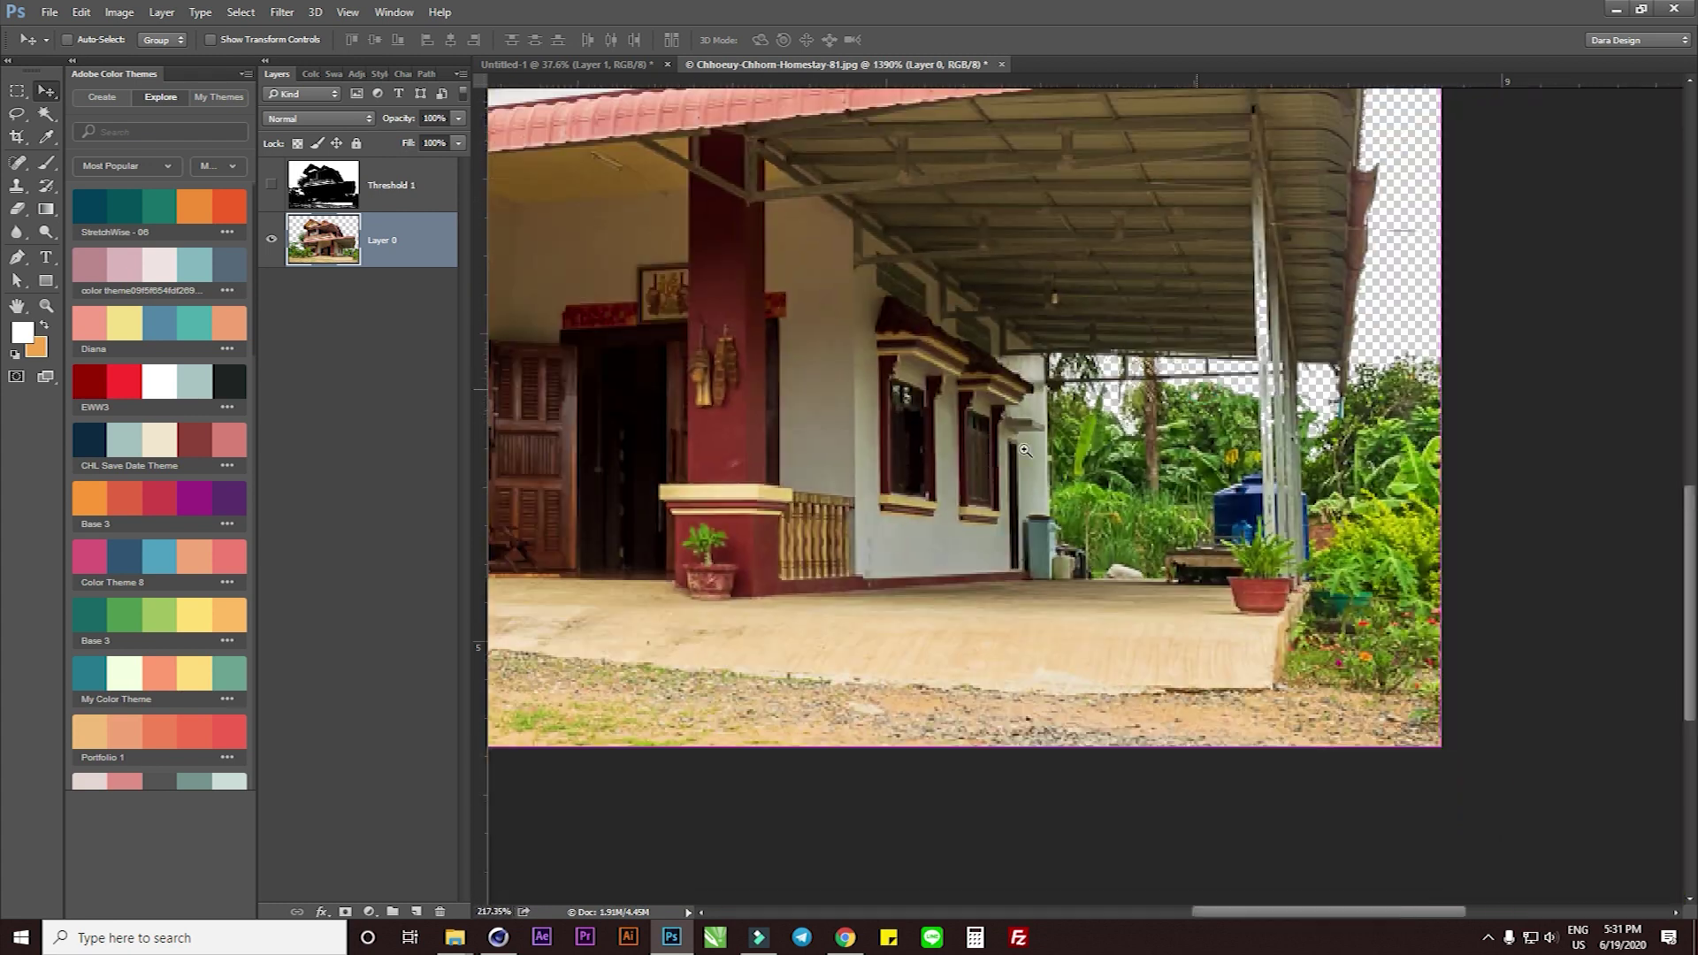
scroll(823, 461, "left", 5)
scroll(770, 434, "left", 5)
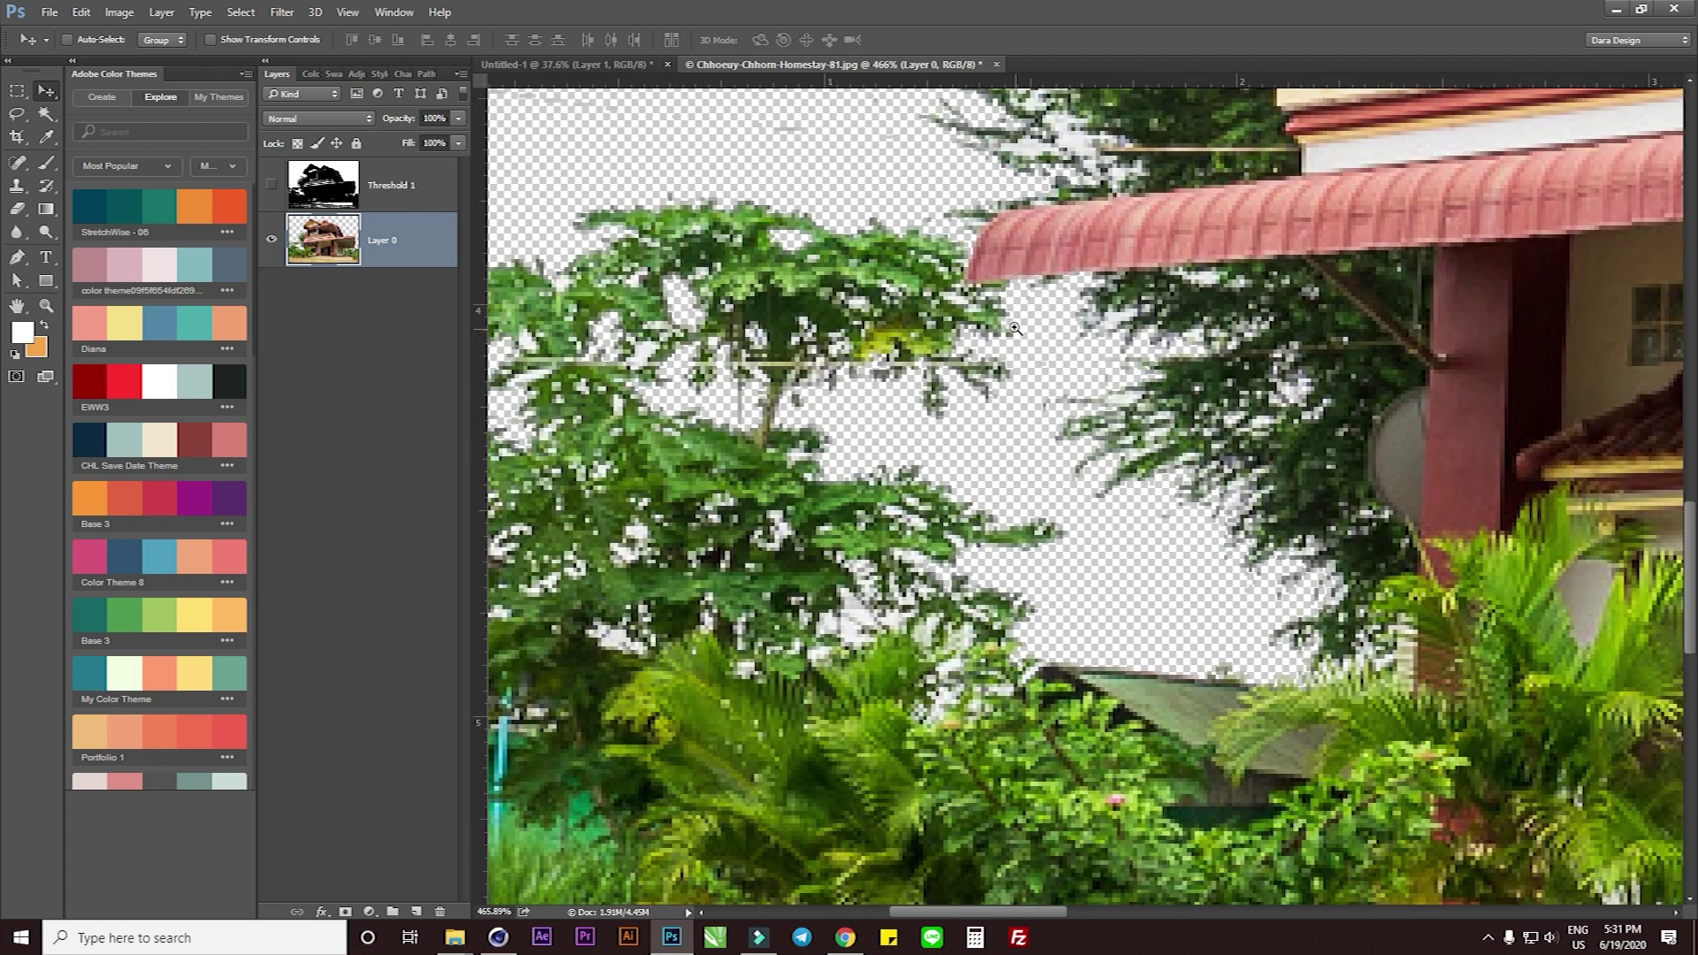
left_click_drag(997, 311, 875, 376)
left_click_drag(916, 301, 1023, 261)
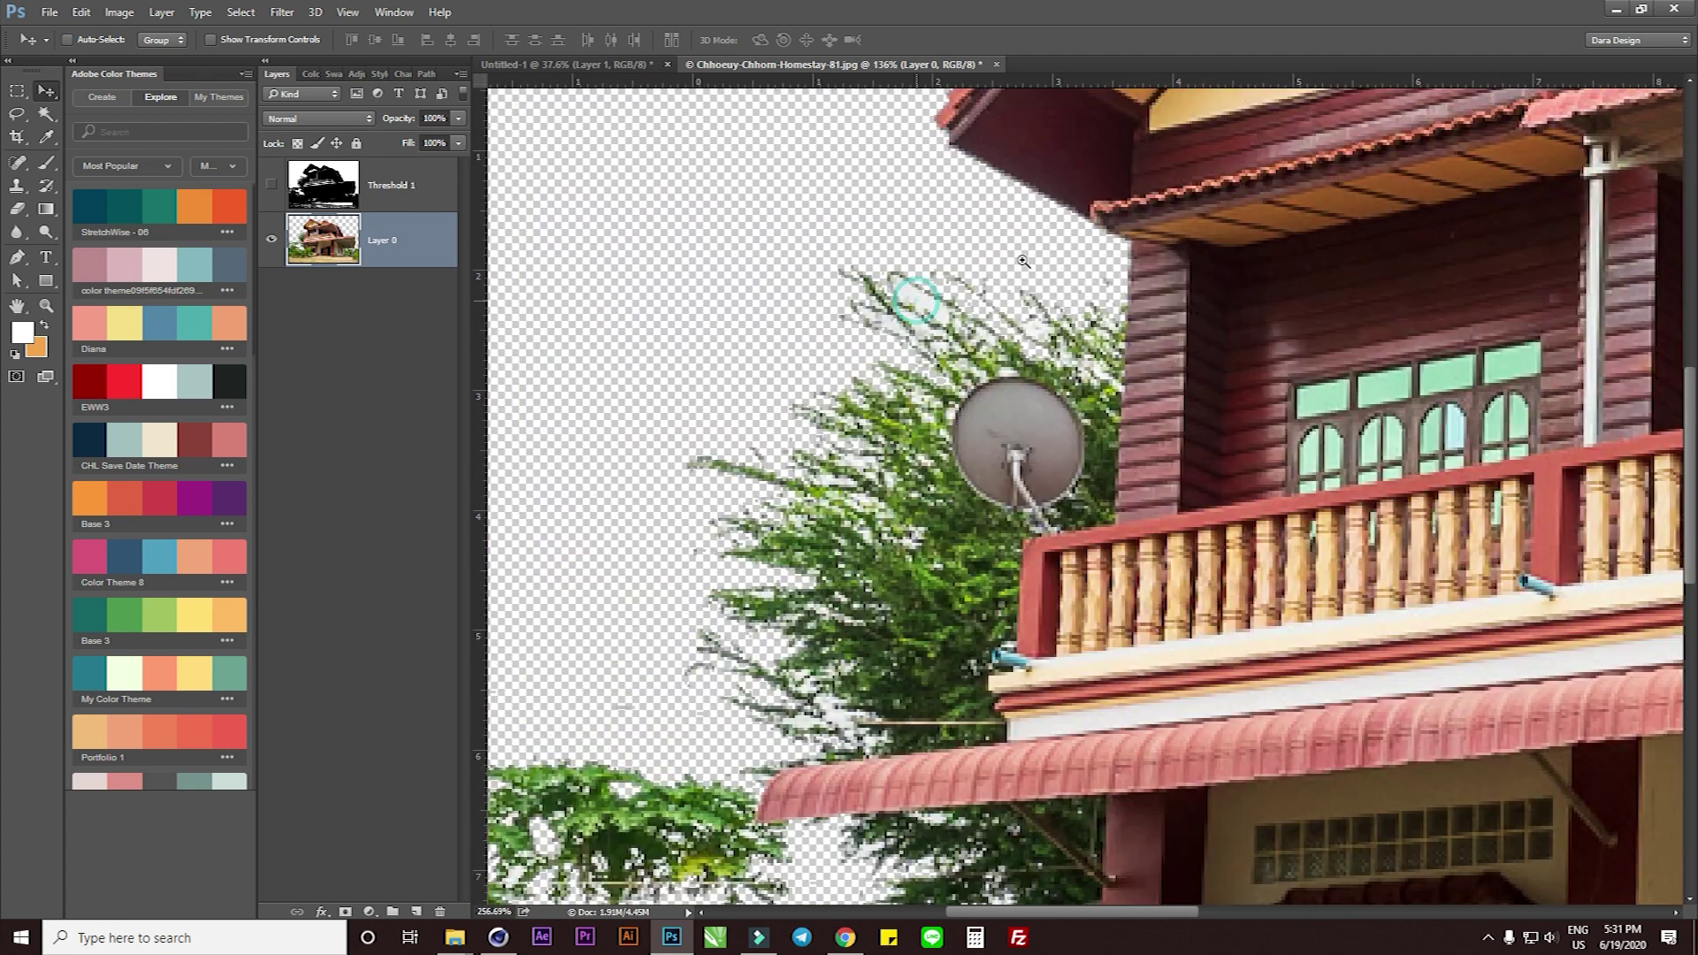
left_click_drag(952, 349, 951, 341)
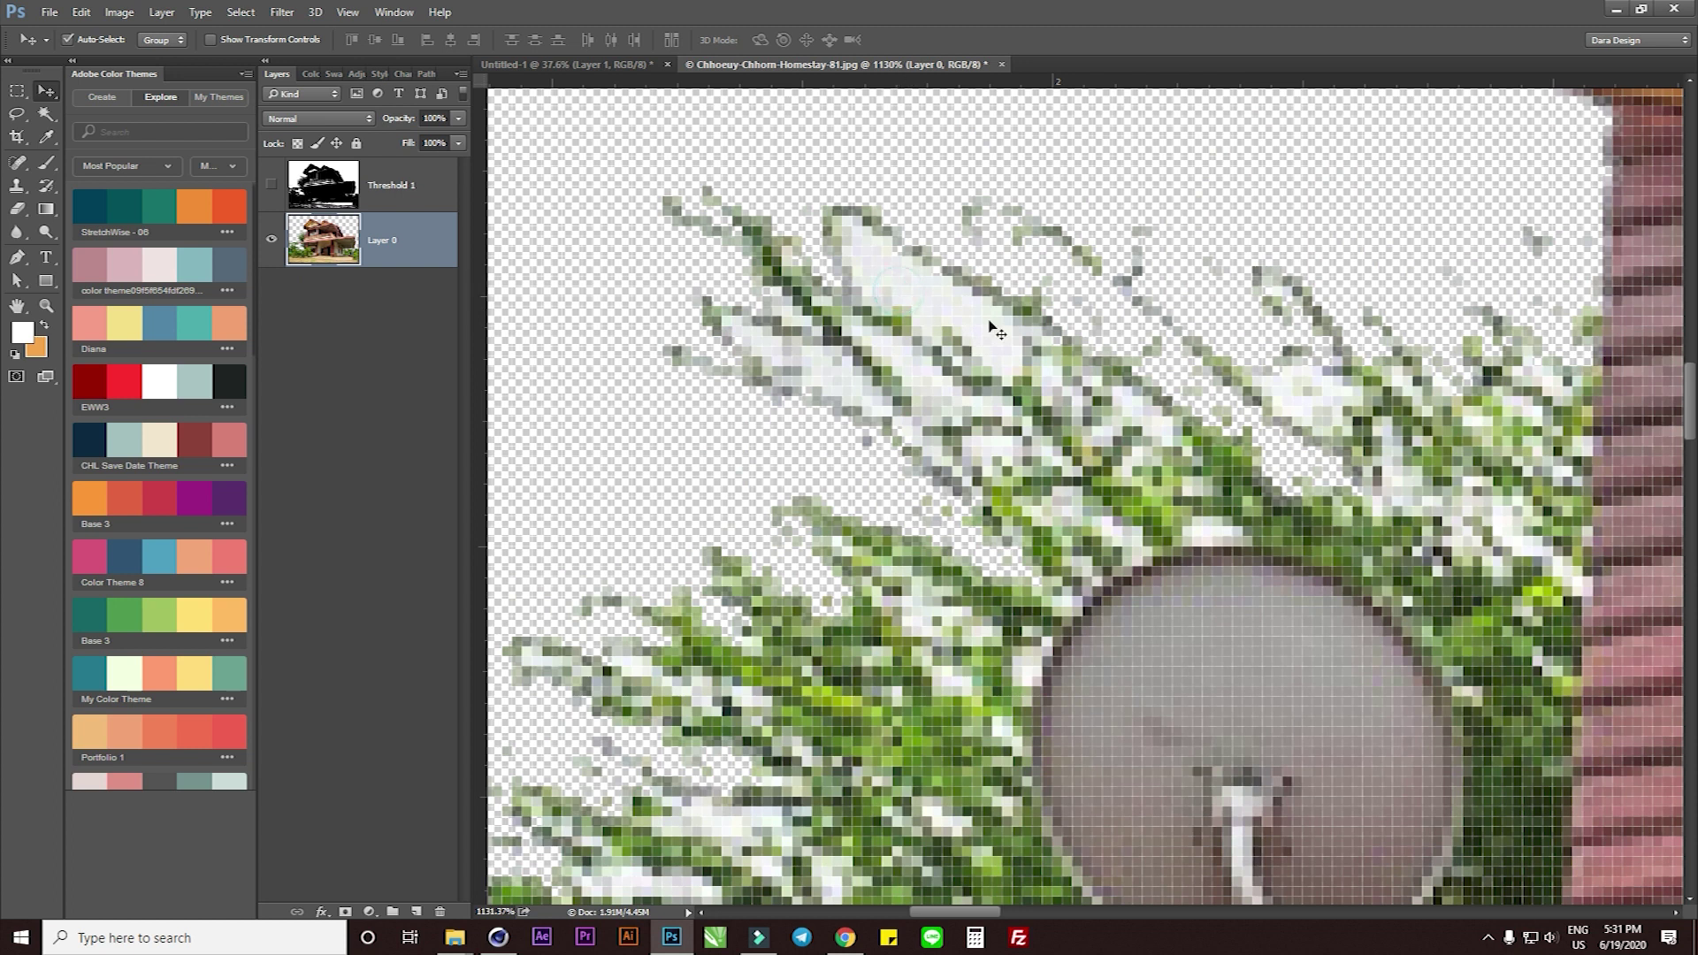
Hide Threshold 1 again, inspect the tree and satellite dish edges, and deselect
left_click(272, 186)
left_click(912, 274)
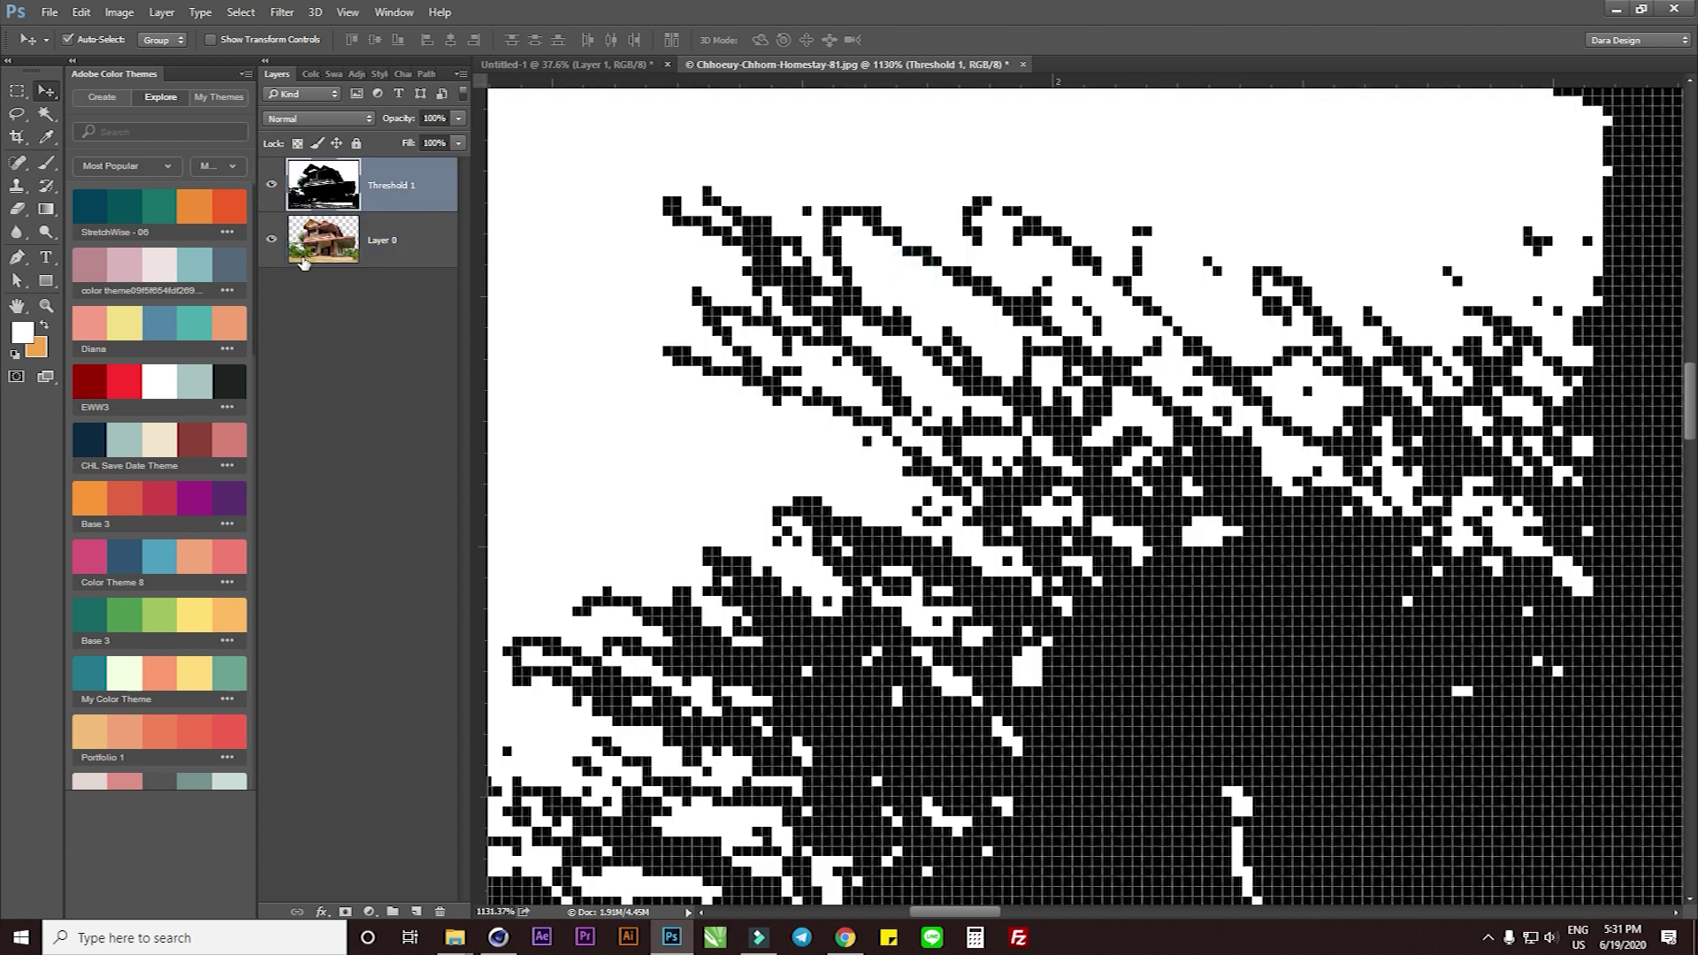
left_click(45, 113)
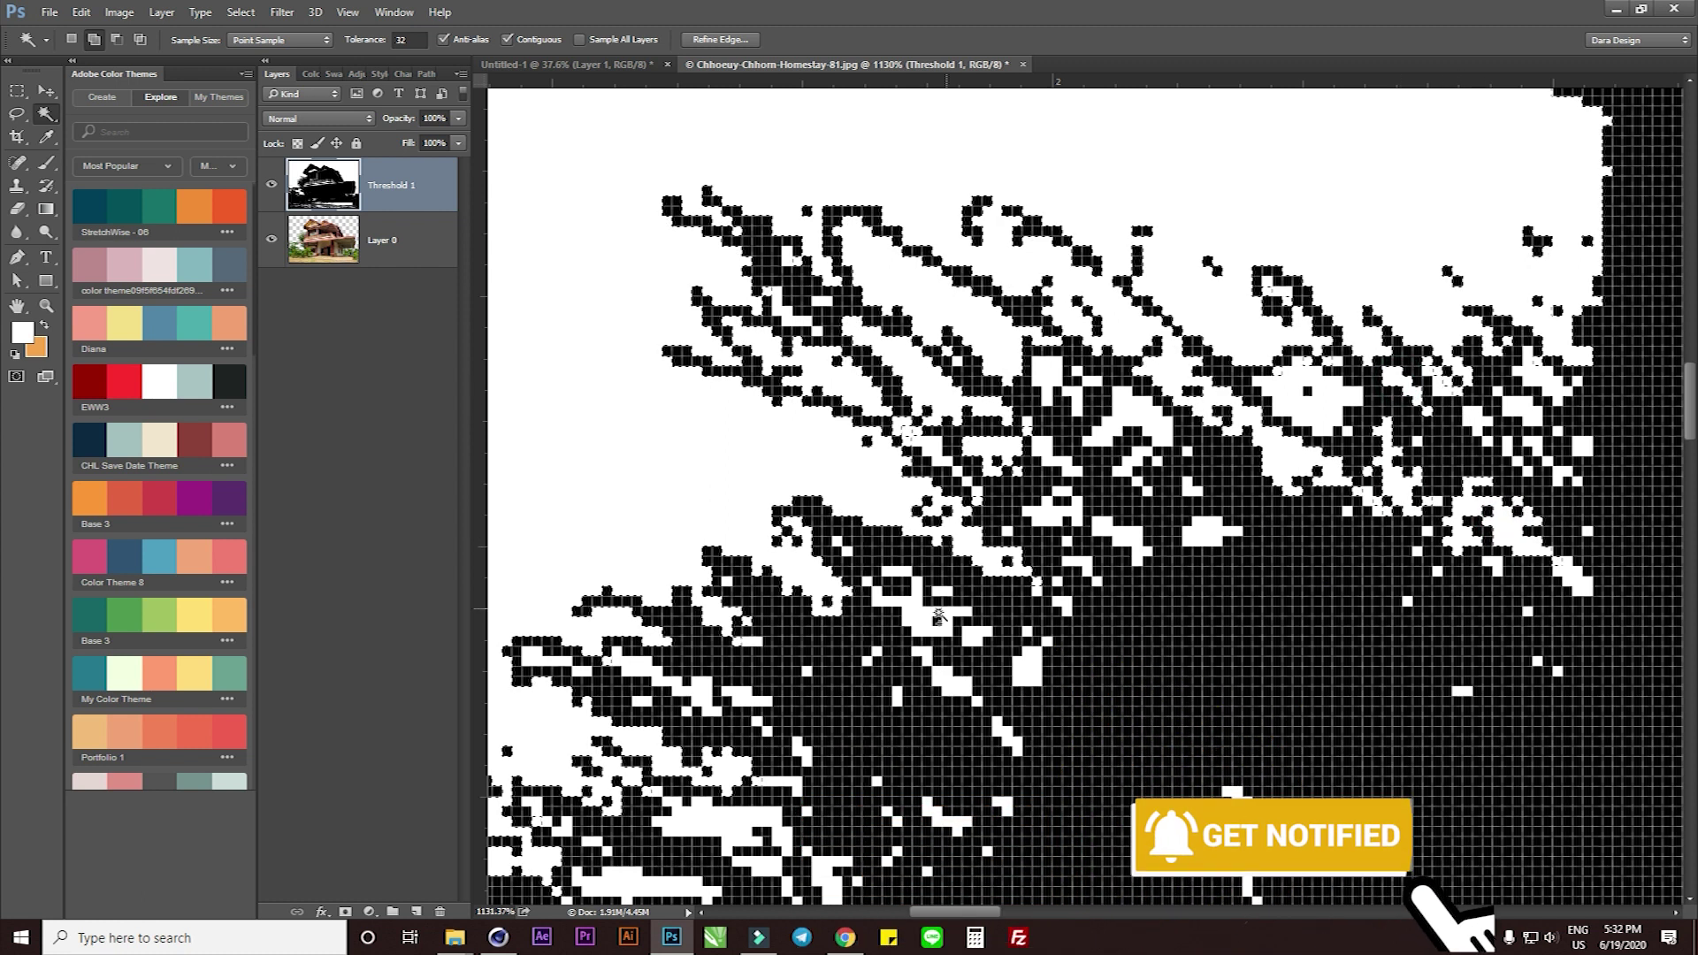
left_click(362, 248)
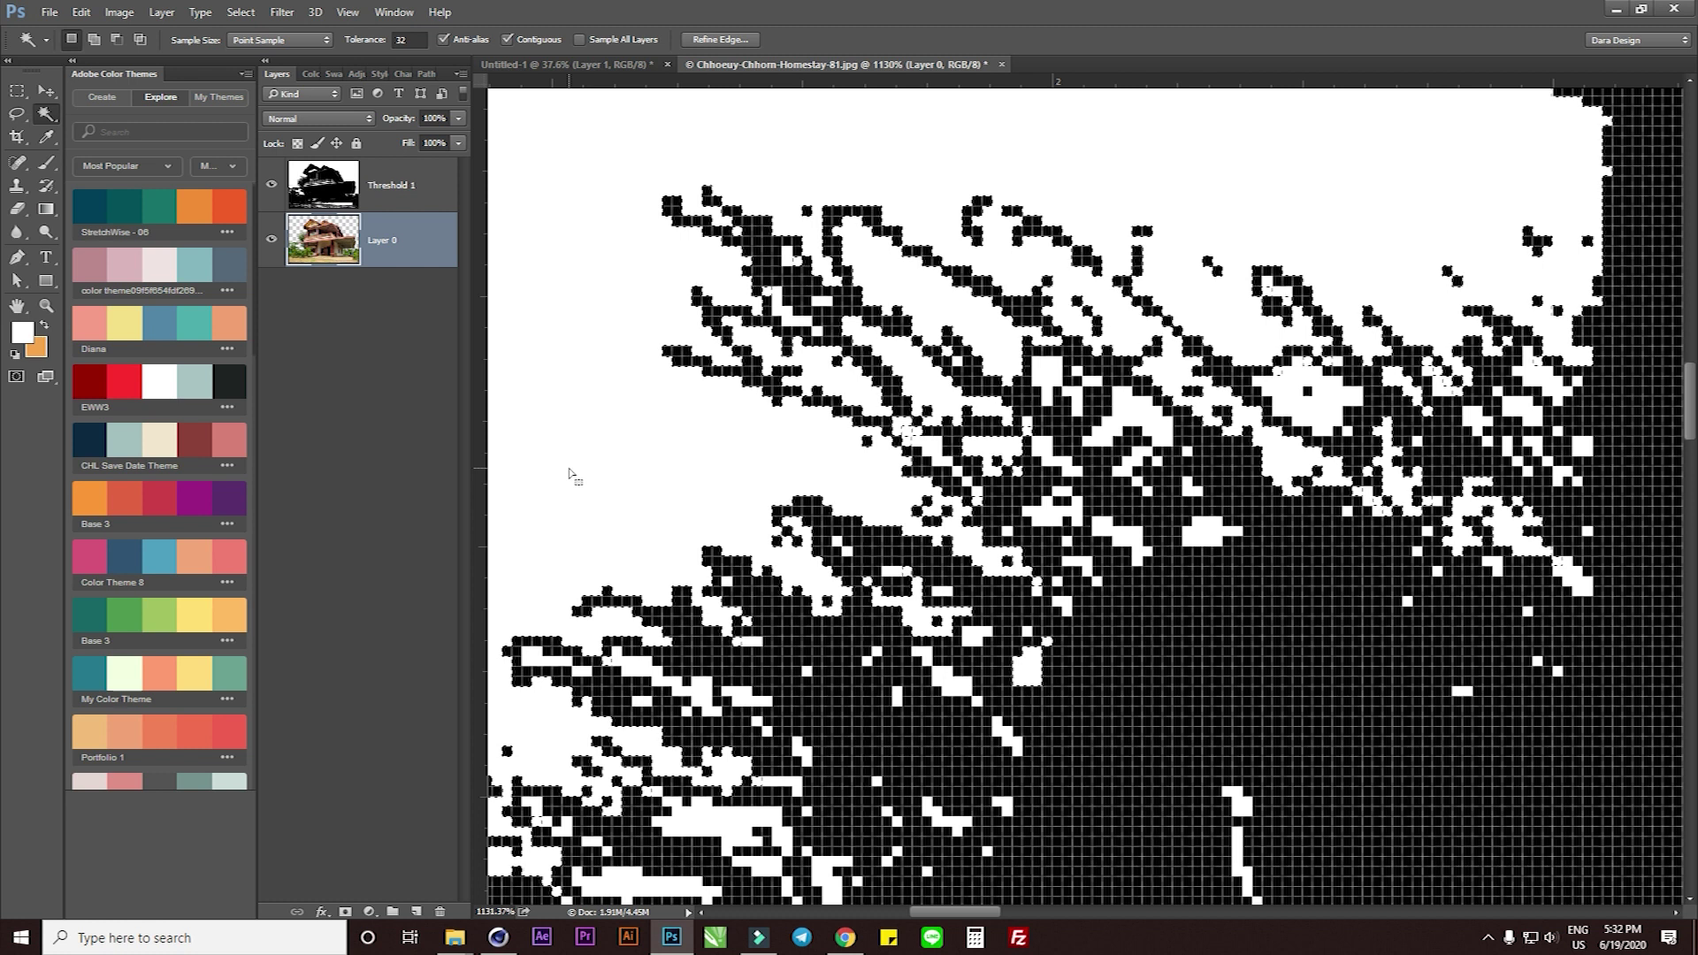
left_click(272, 185)
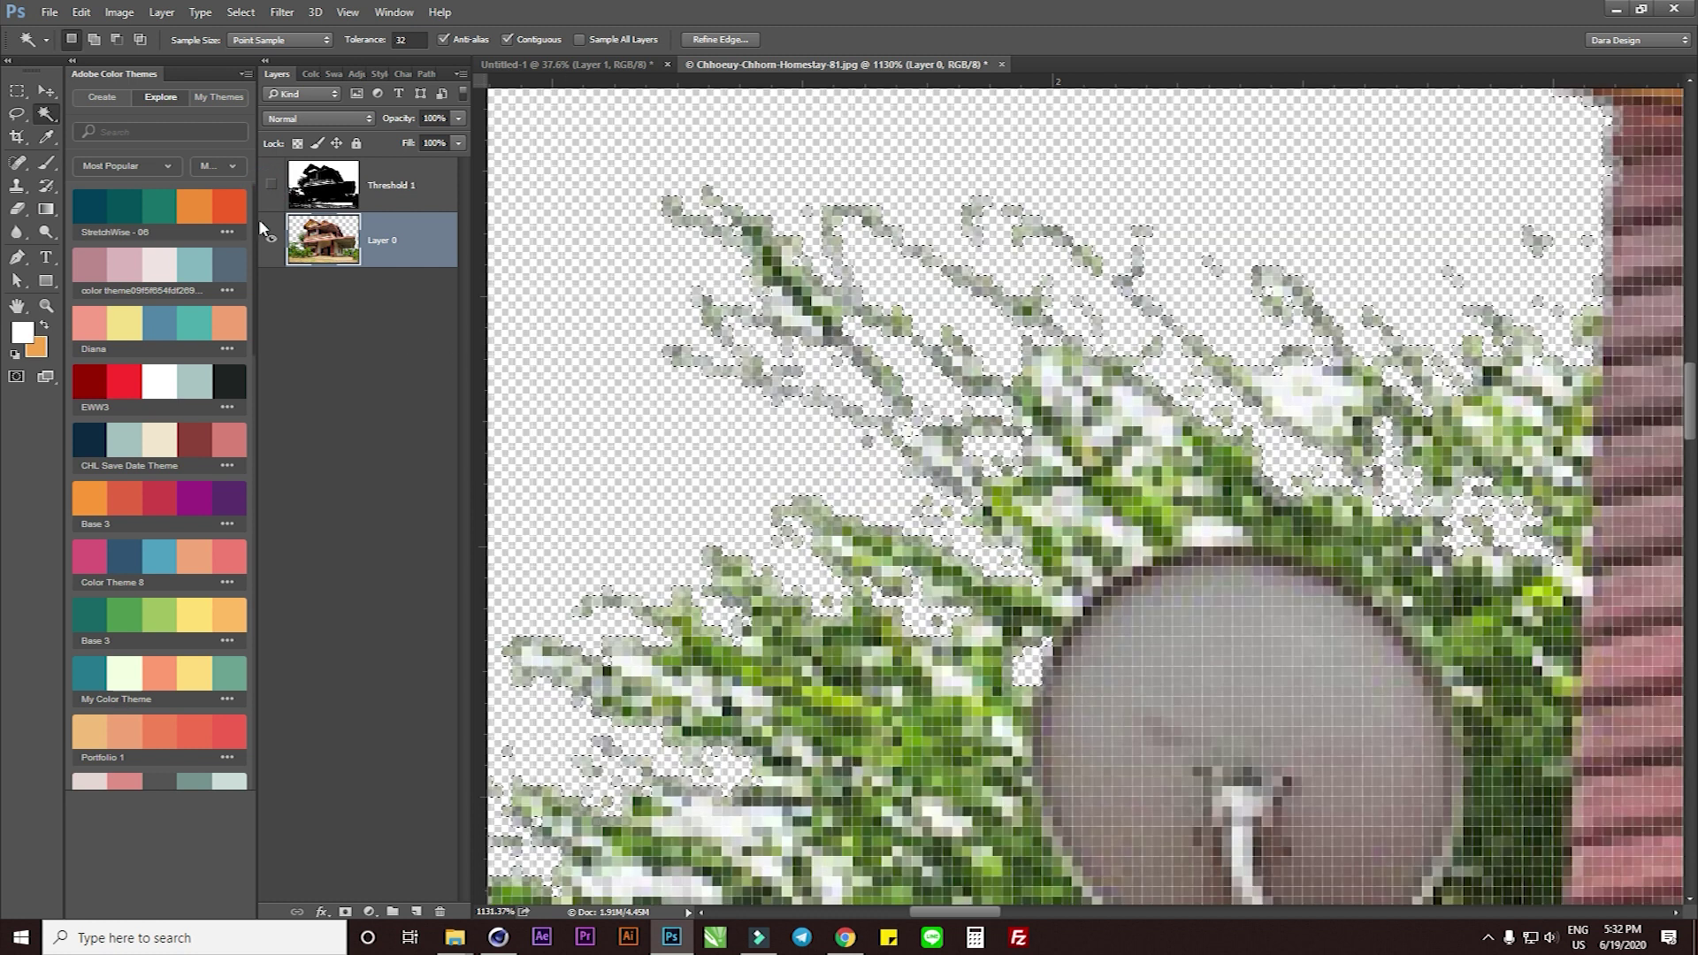
left_click_drag(1495, 495, 1287, 474)
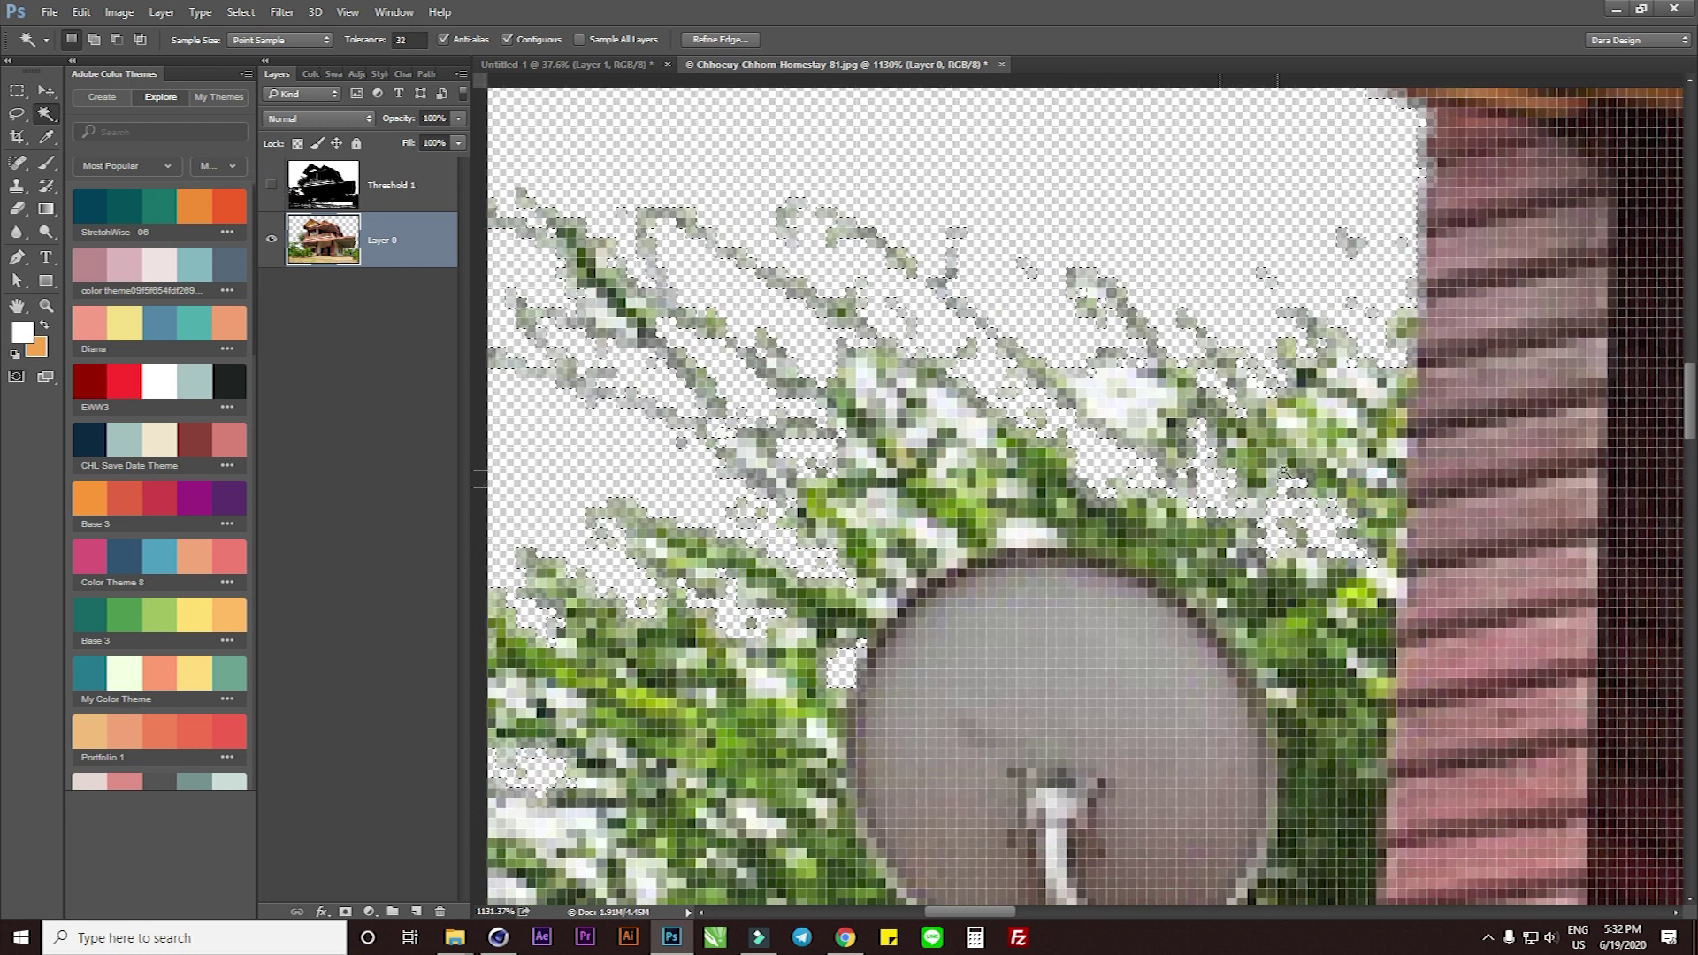
left_click_drag(956, 619, 1145, 337)
left_click_drag(783, 536, 865, 434)
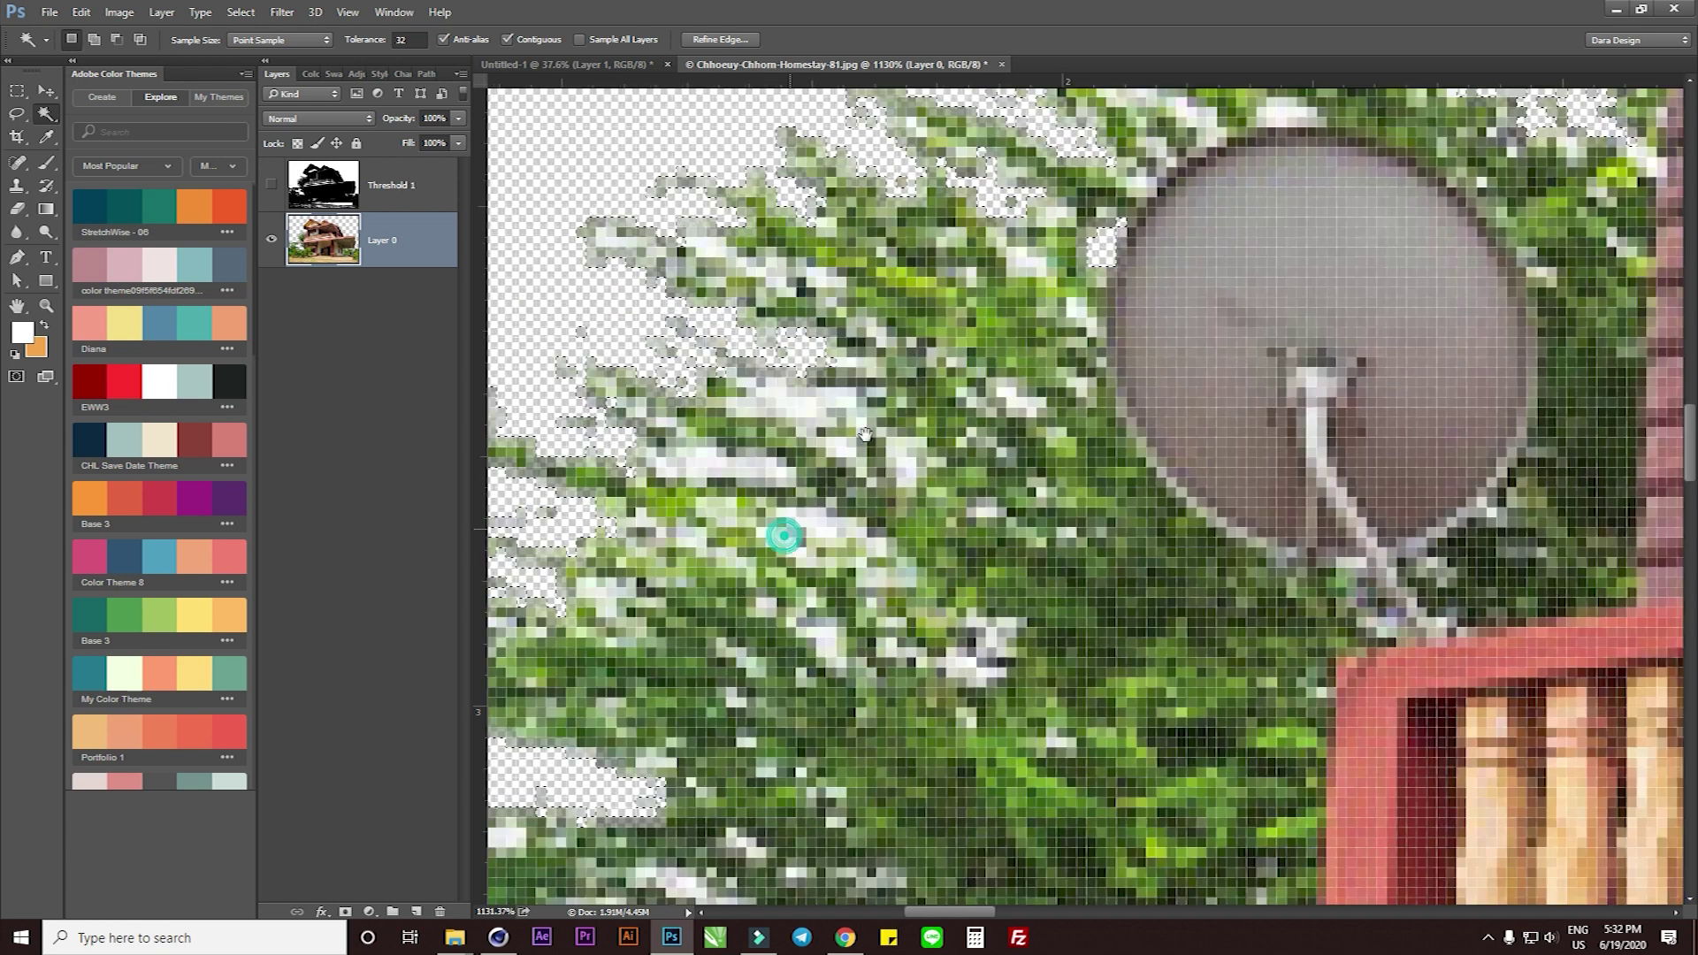
mouse_move(1177, 443)
left_mouse_down()
mouse_move(1055, 437)
mouse_move(1074, 440)
left_mouse_up()
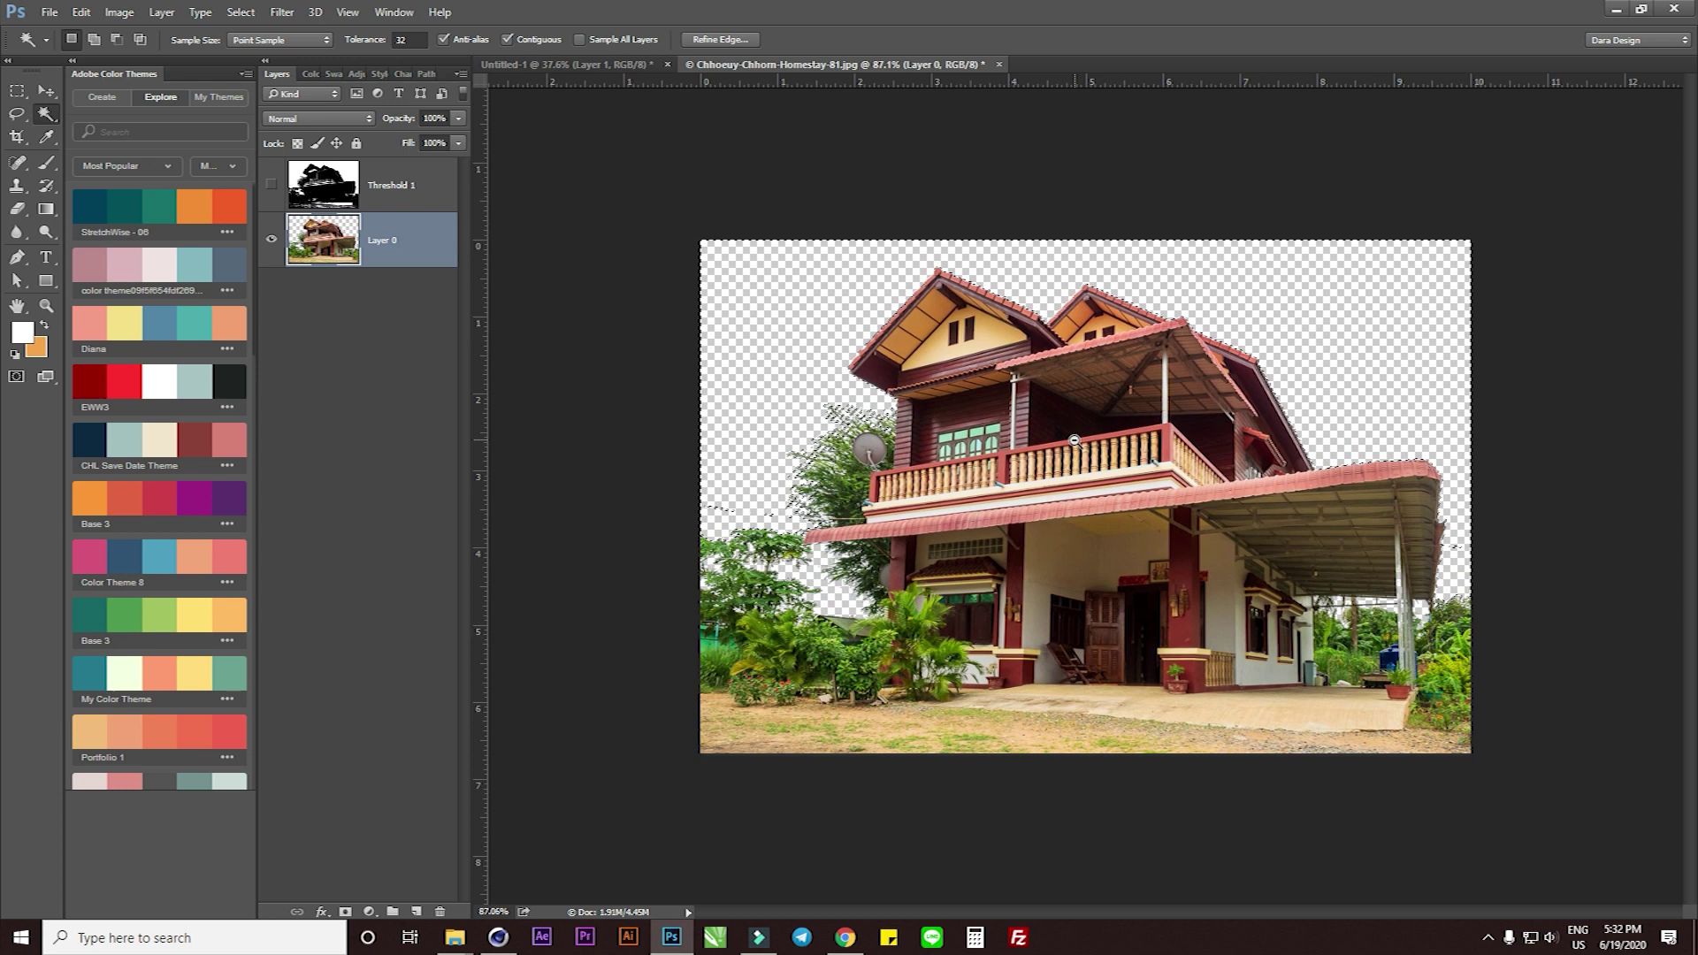
key("ctrl+d")
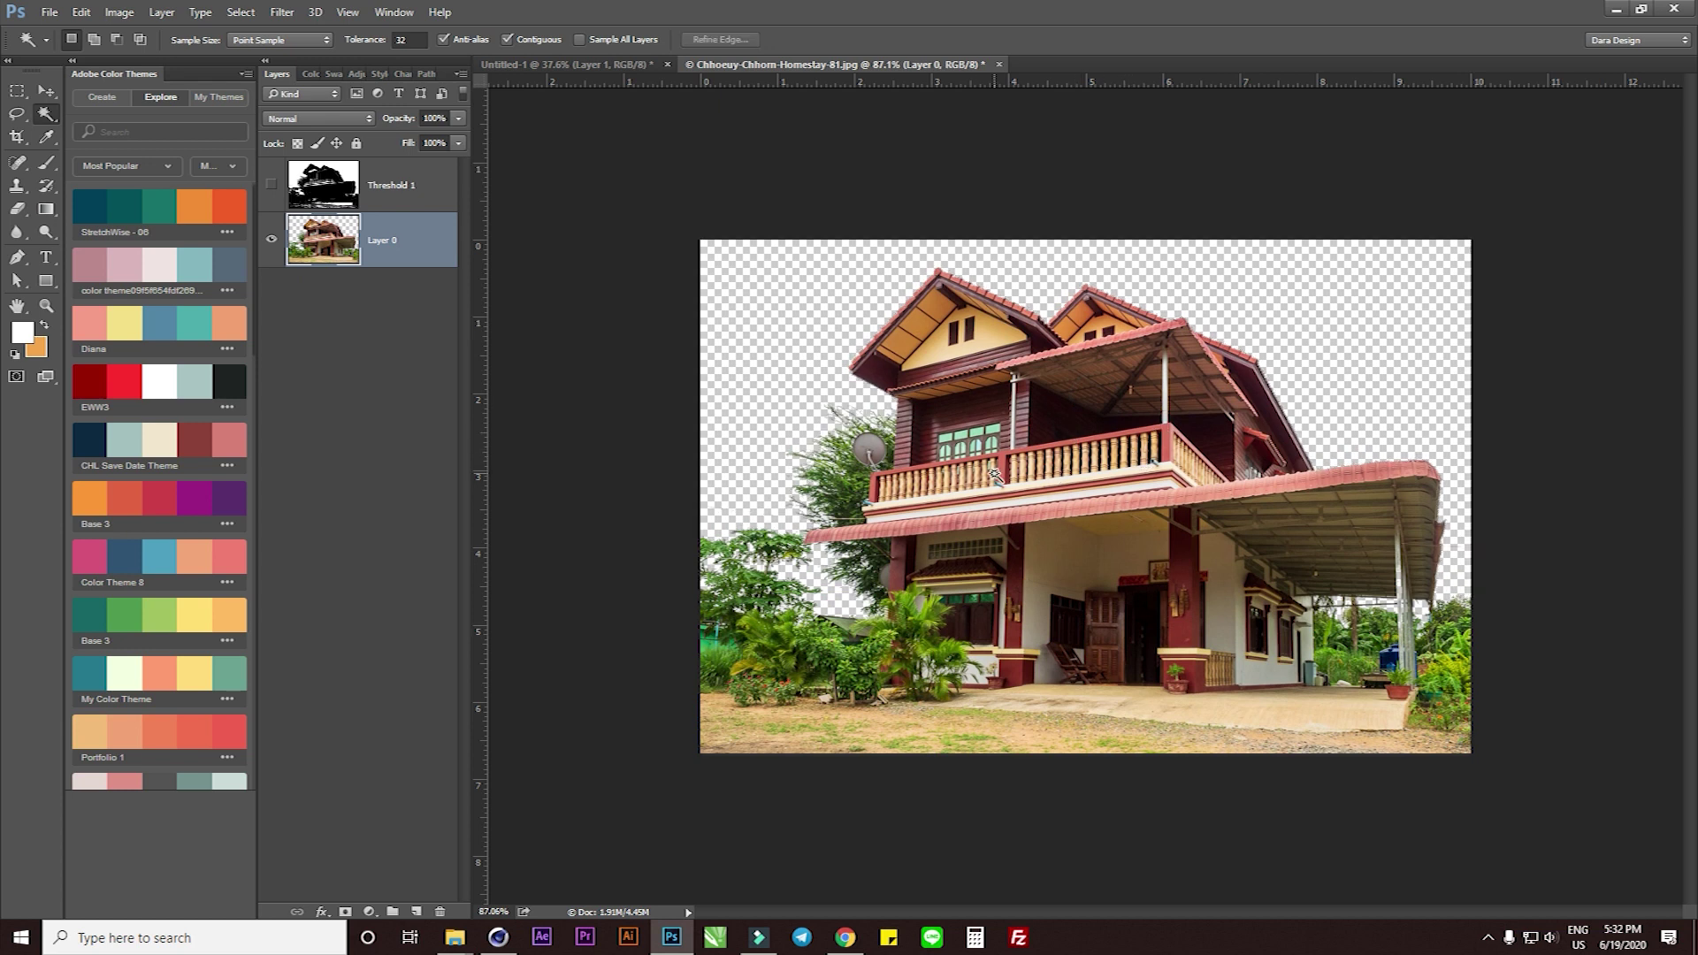
Try dragging the cut-out house into the poster, then undo it
key("v")
mouse_move(995, 475)
left_mouse_down()
mouse_move(553, 75)
mouse_move(1108, 457)
mouse_move(1100, 423)
left_mouse_up()
key("ctrl+z")
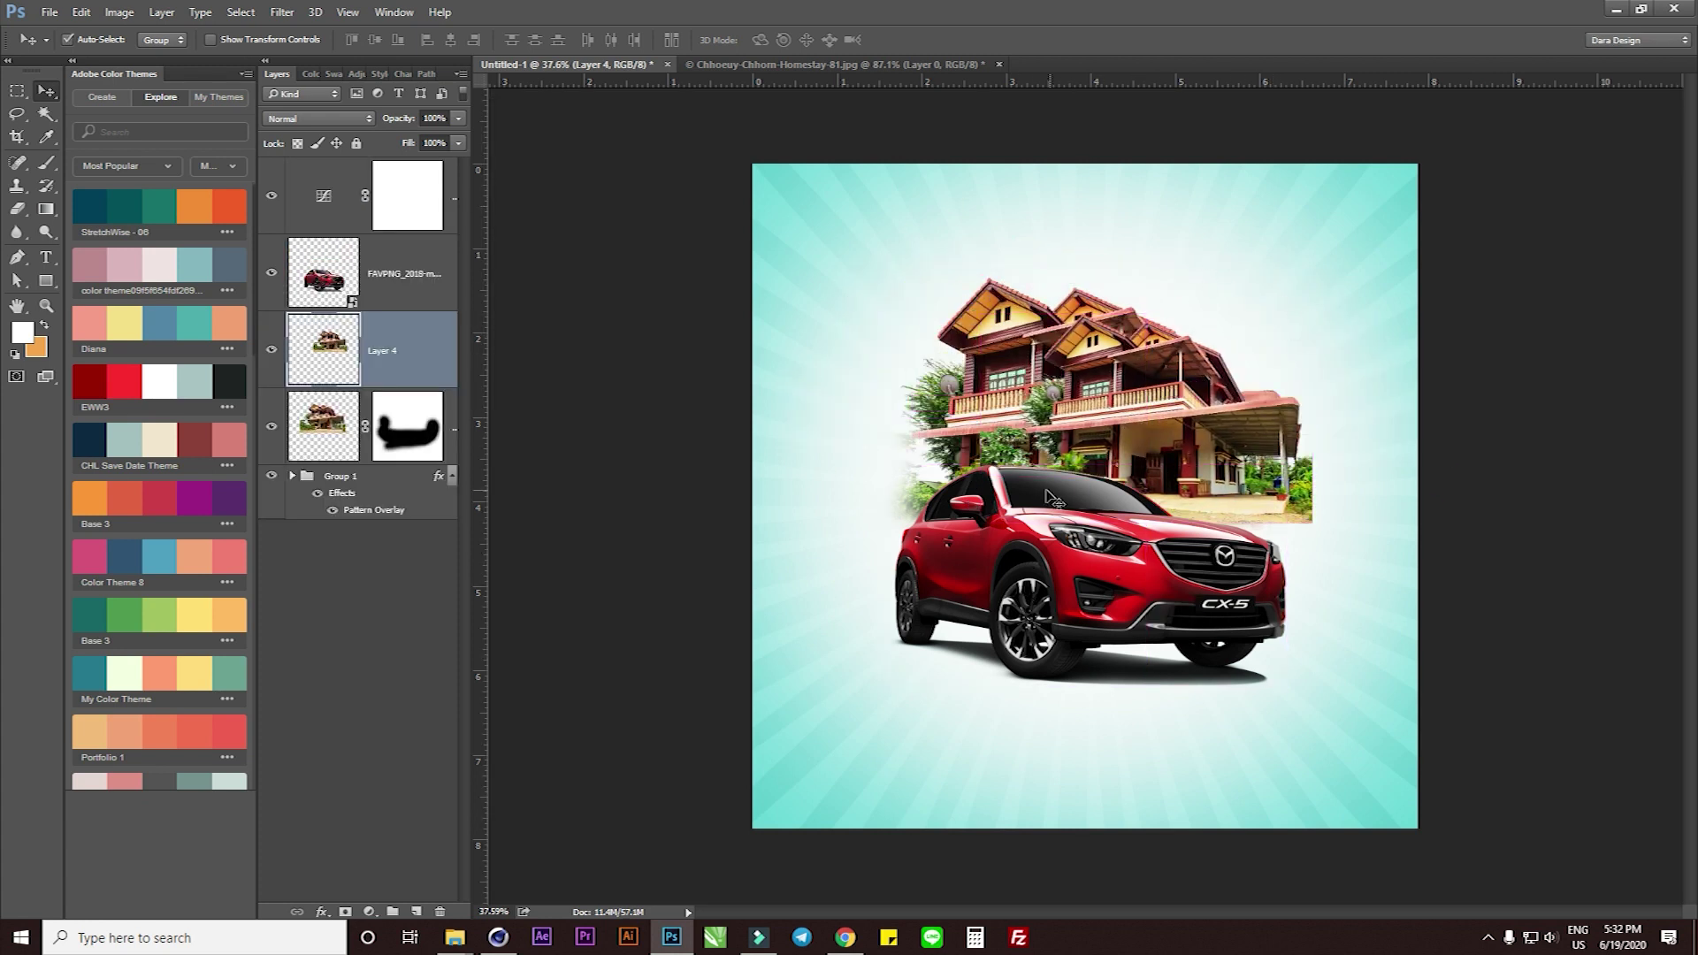
Save the poster as Post Car.psd, accepting Maximize Compatibility
key("ctrl+s")
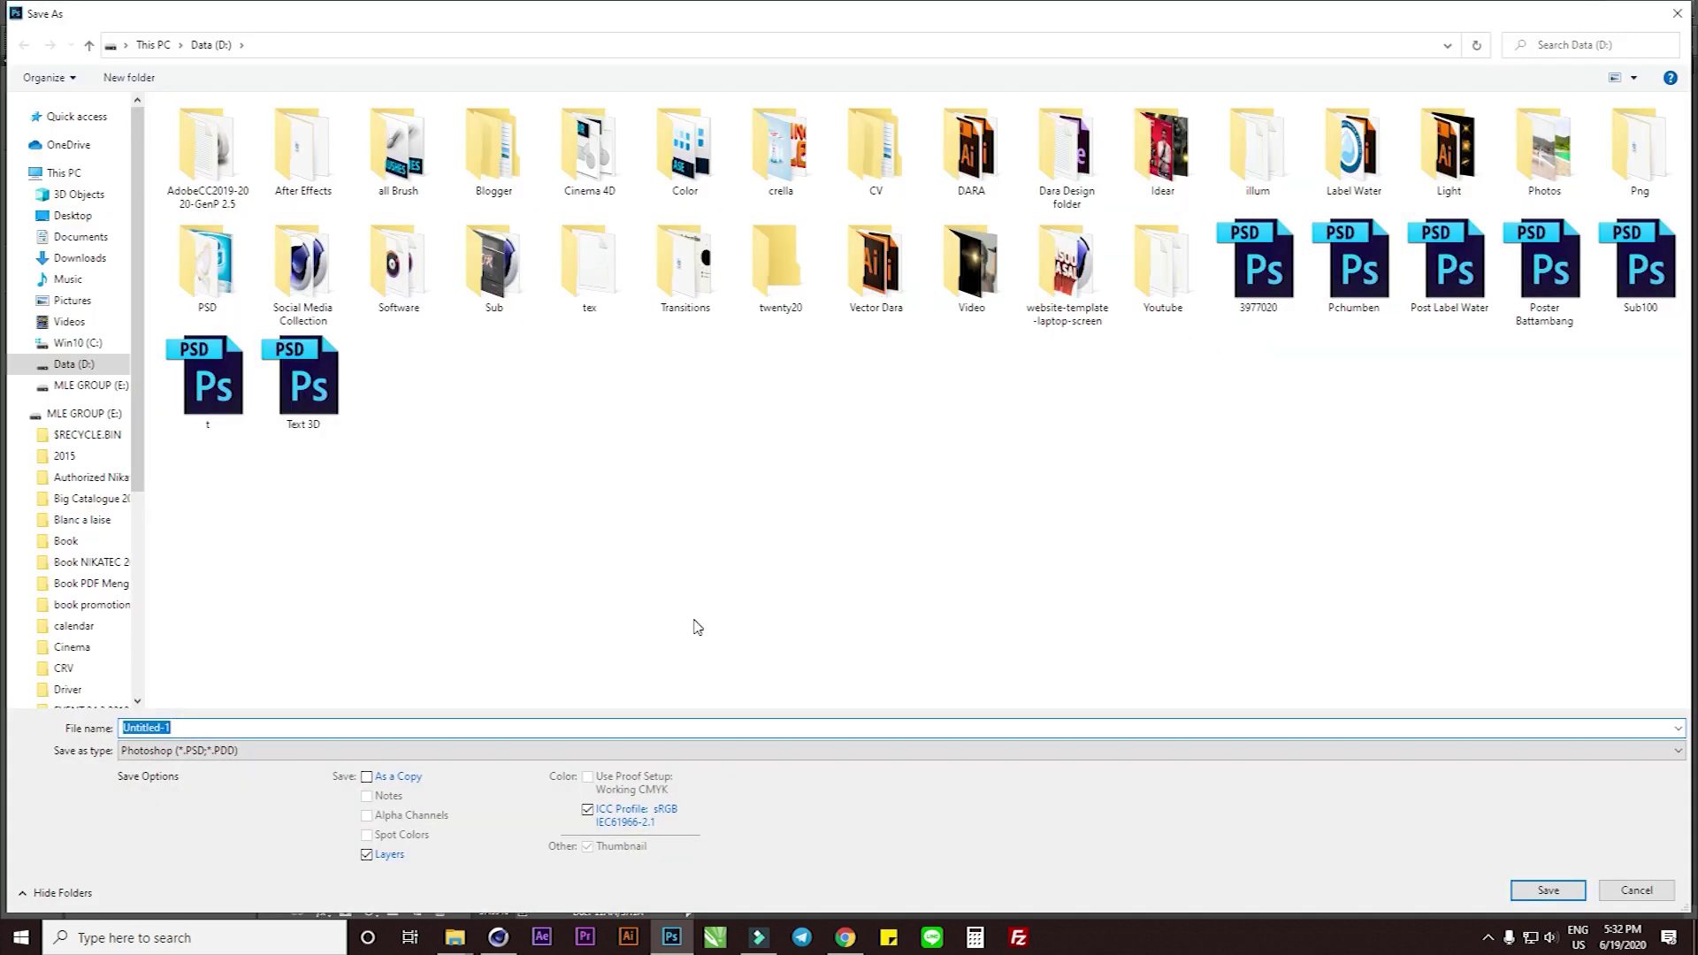
type("Post")
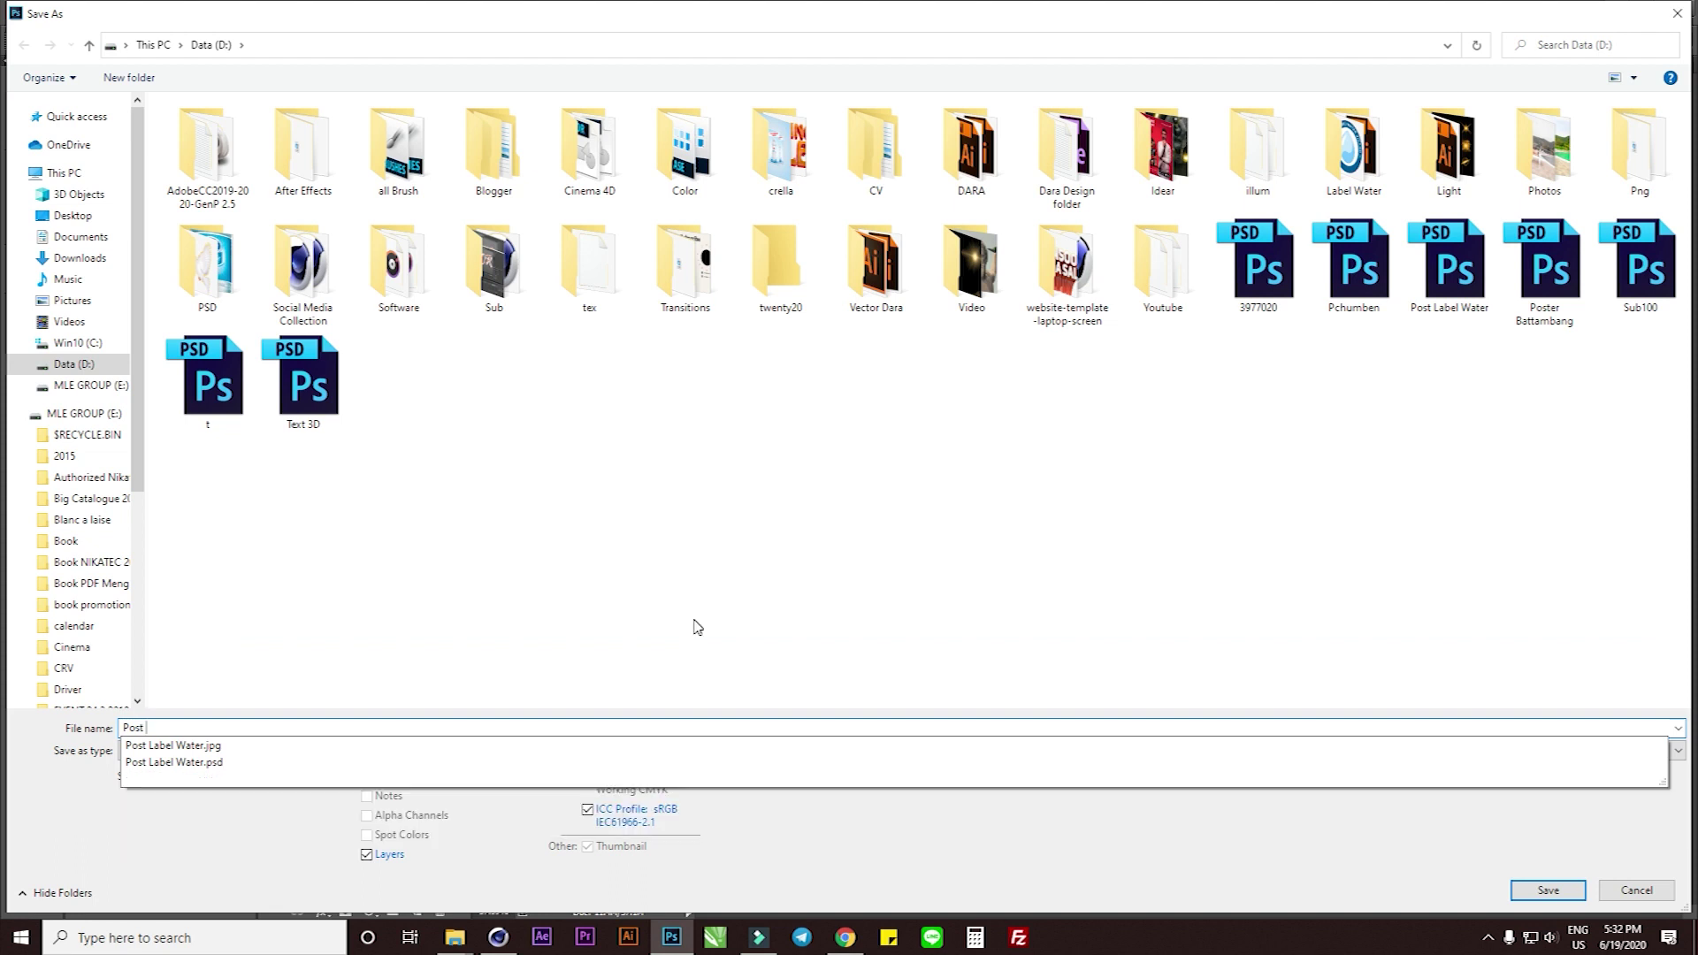
type(" C")
key("Return")
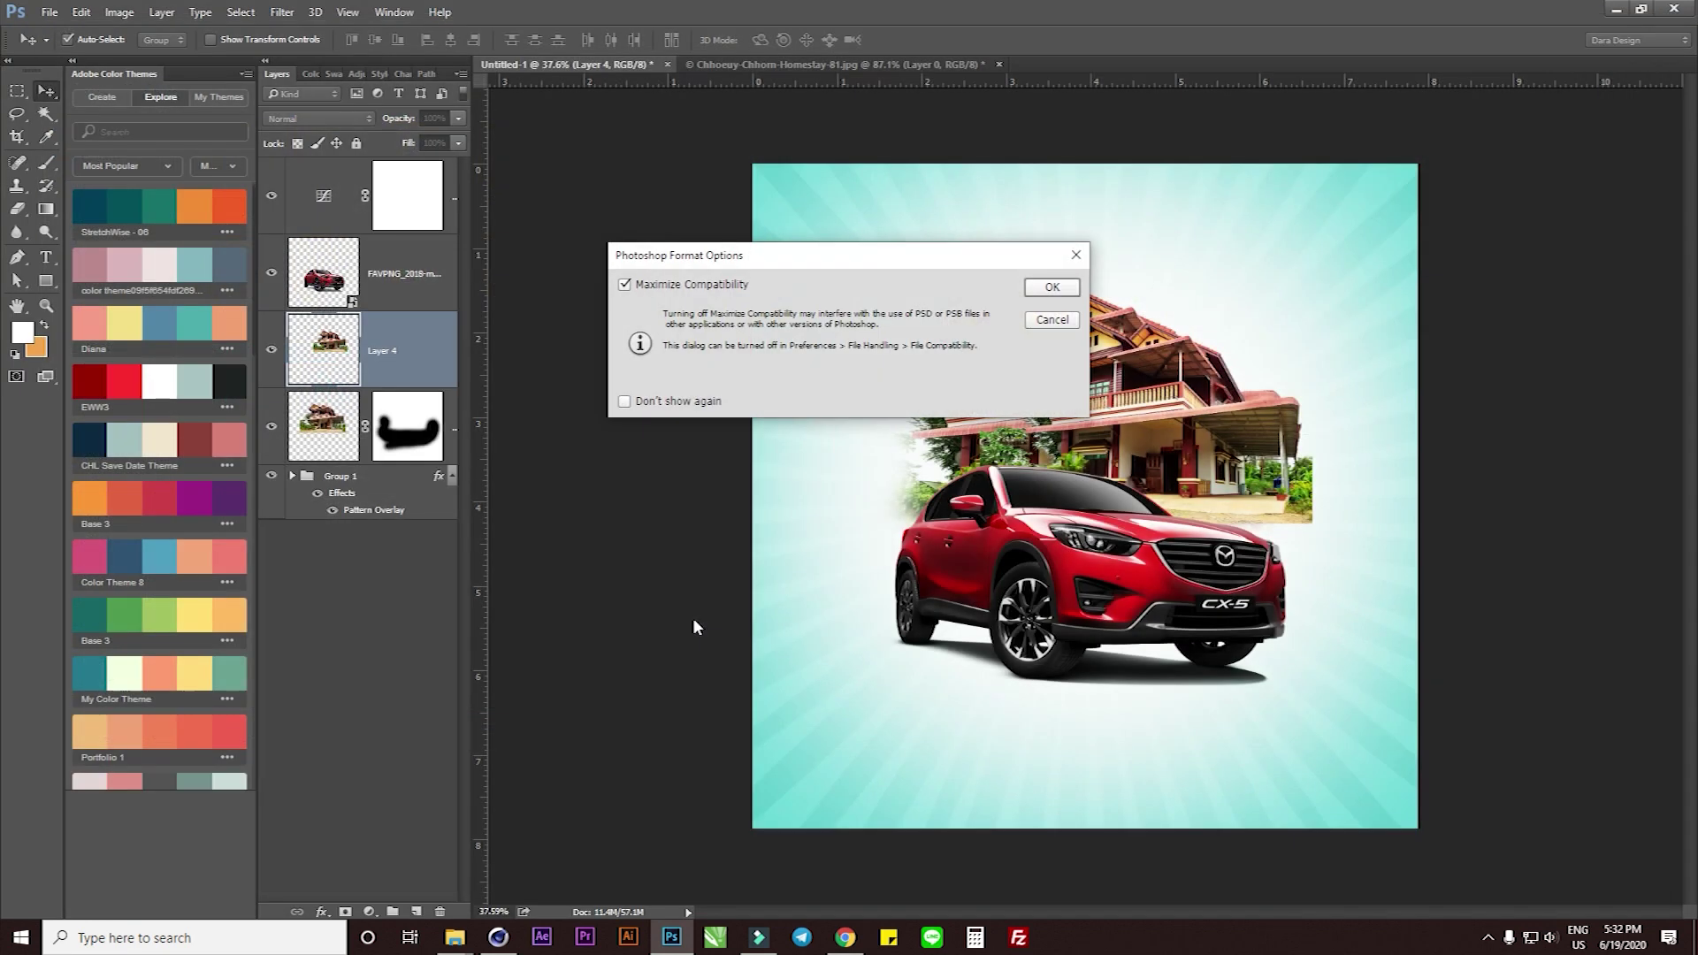
key("Return")
Set up a 20 cm square, 100 px/cm, 8-bit RGB document with white background
left_click(49, 16)
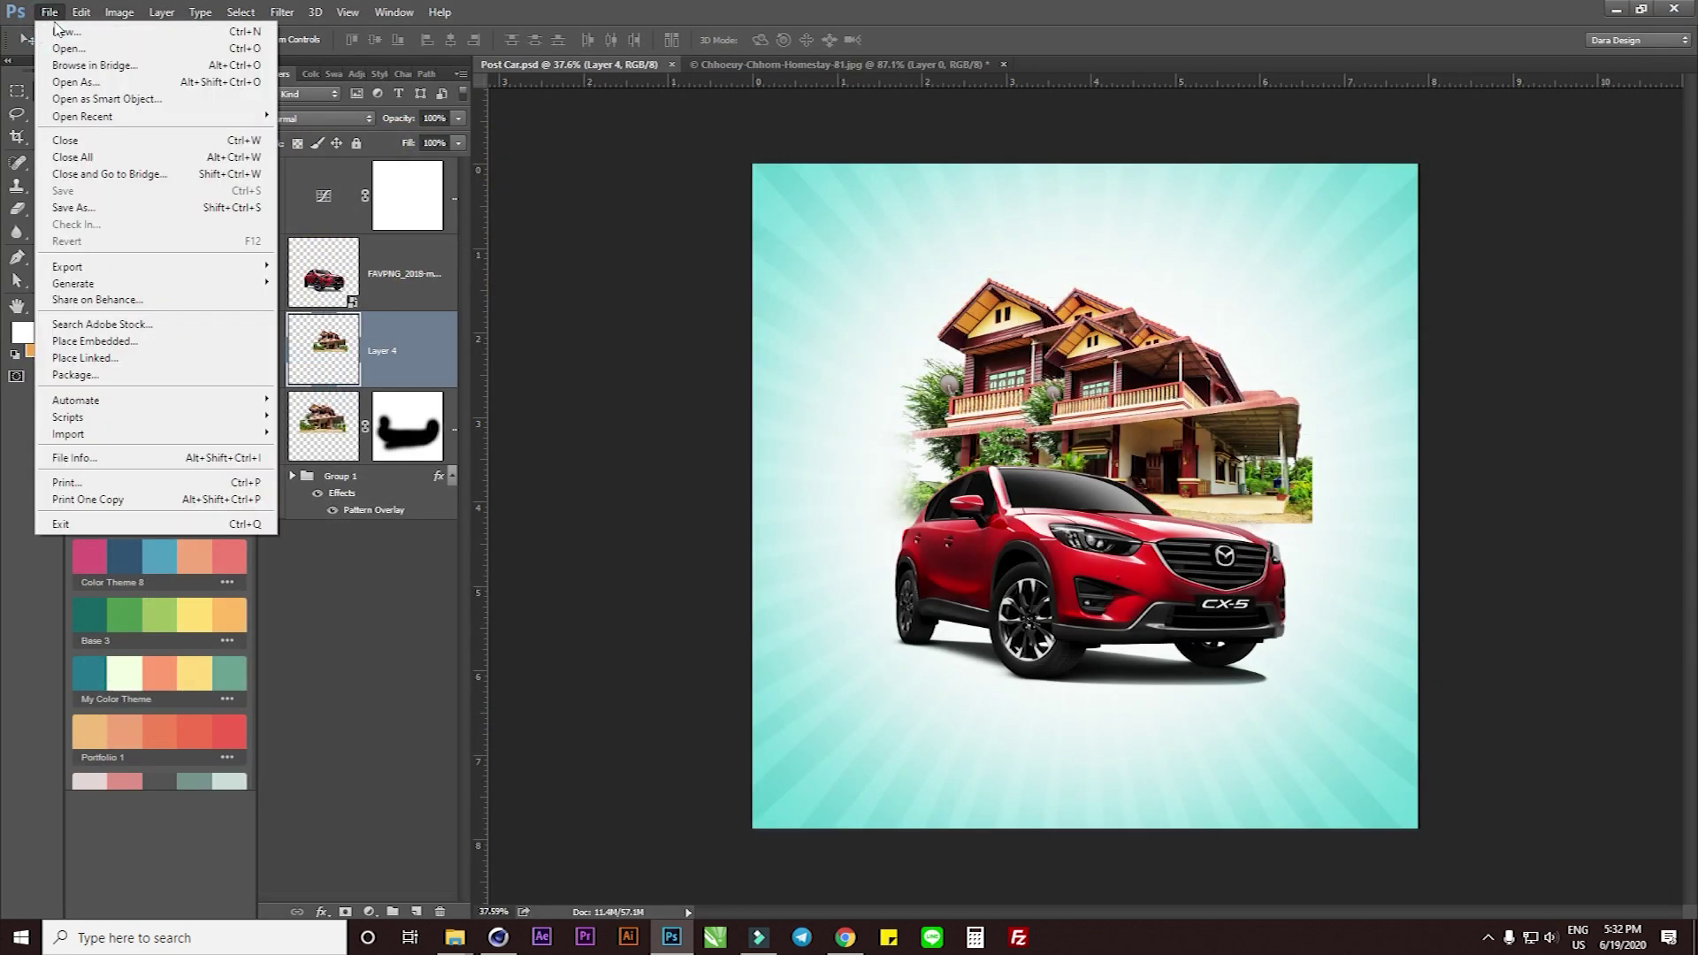
left_click(97, 37)
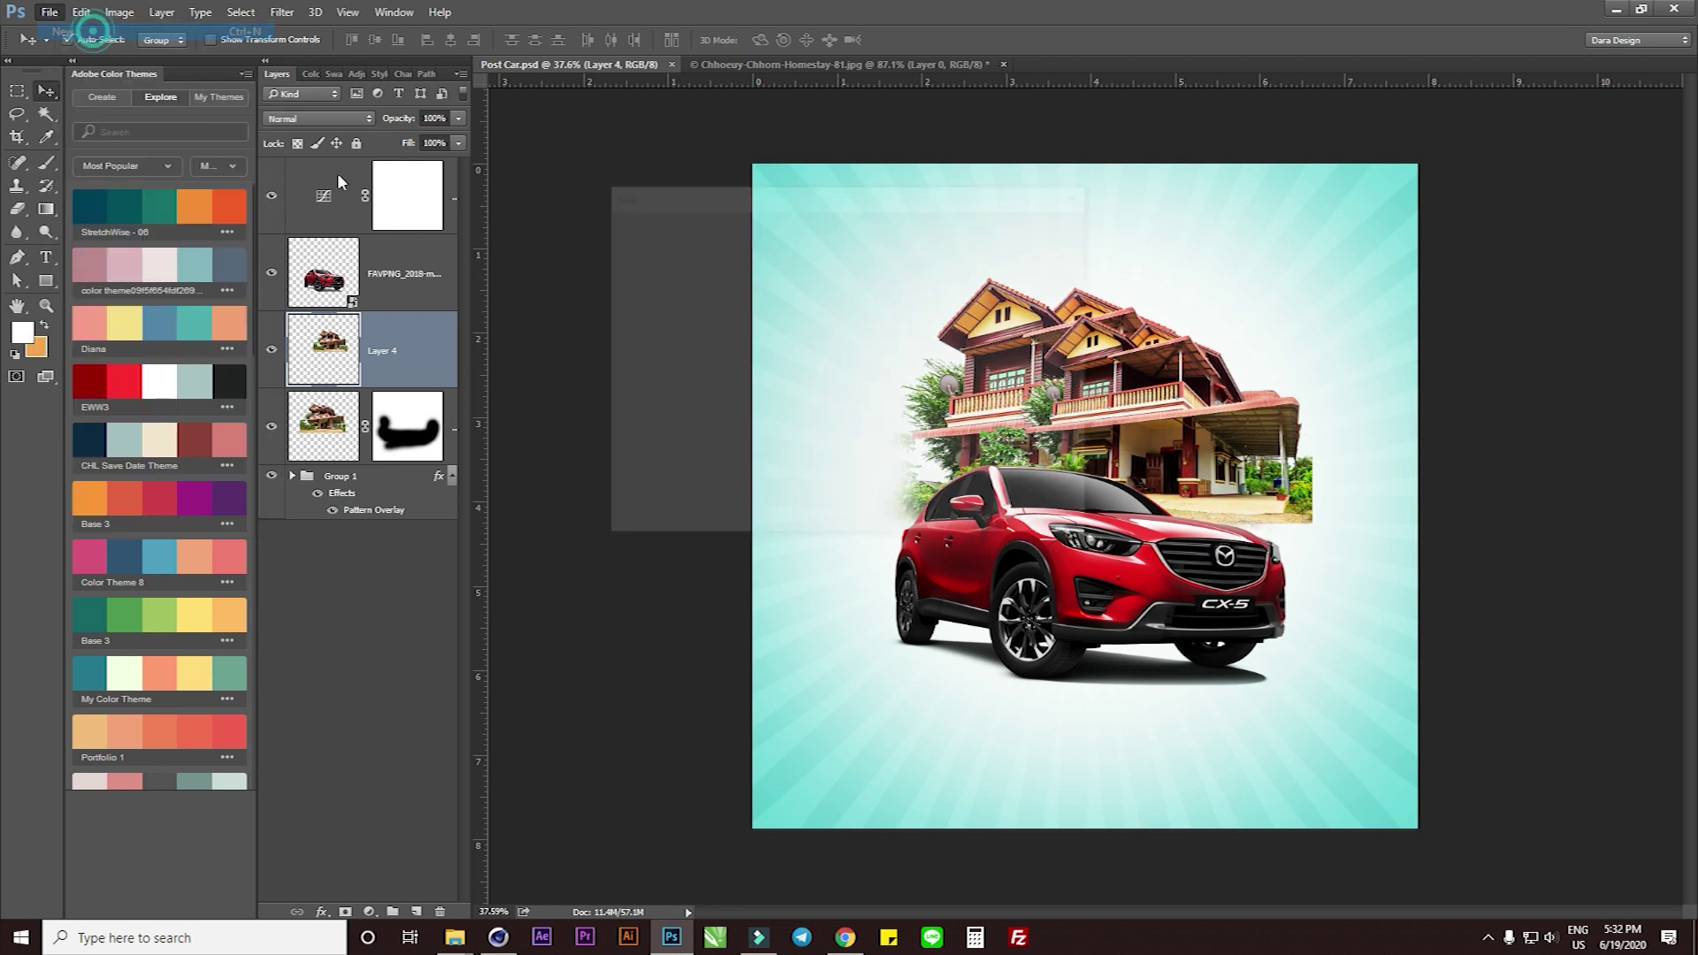
double_click(777, 304)
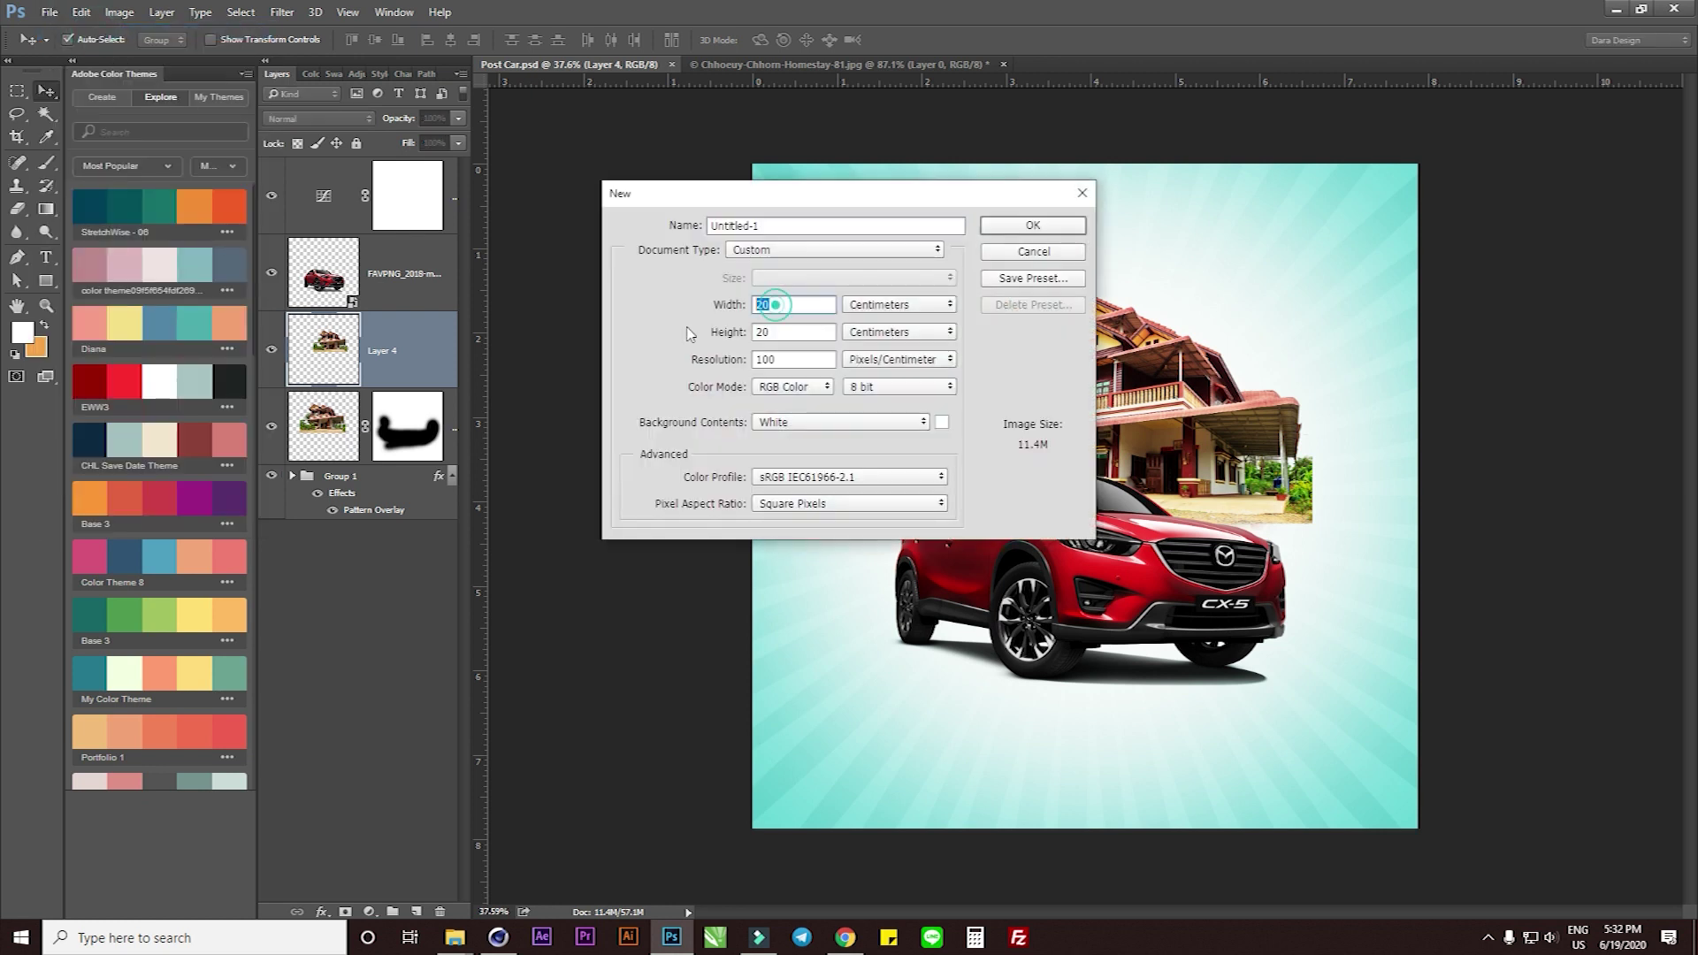
double_click(788, 360)
left_click(803, 360)
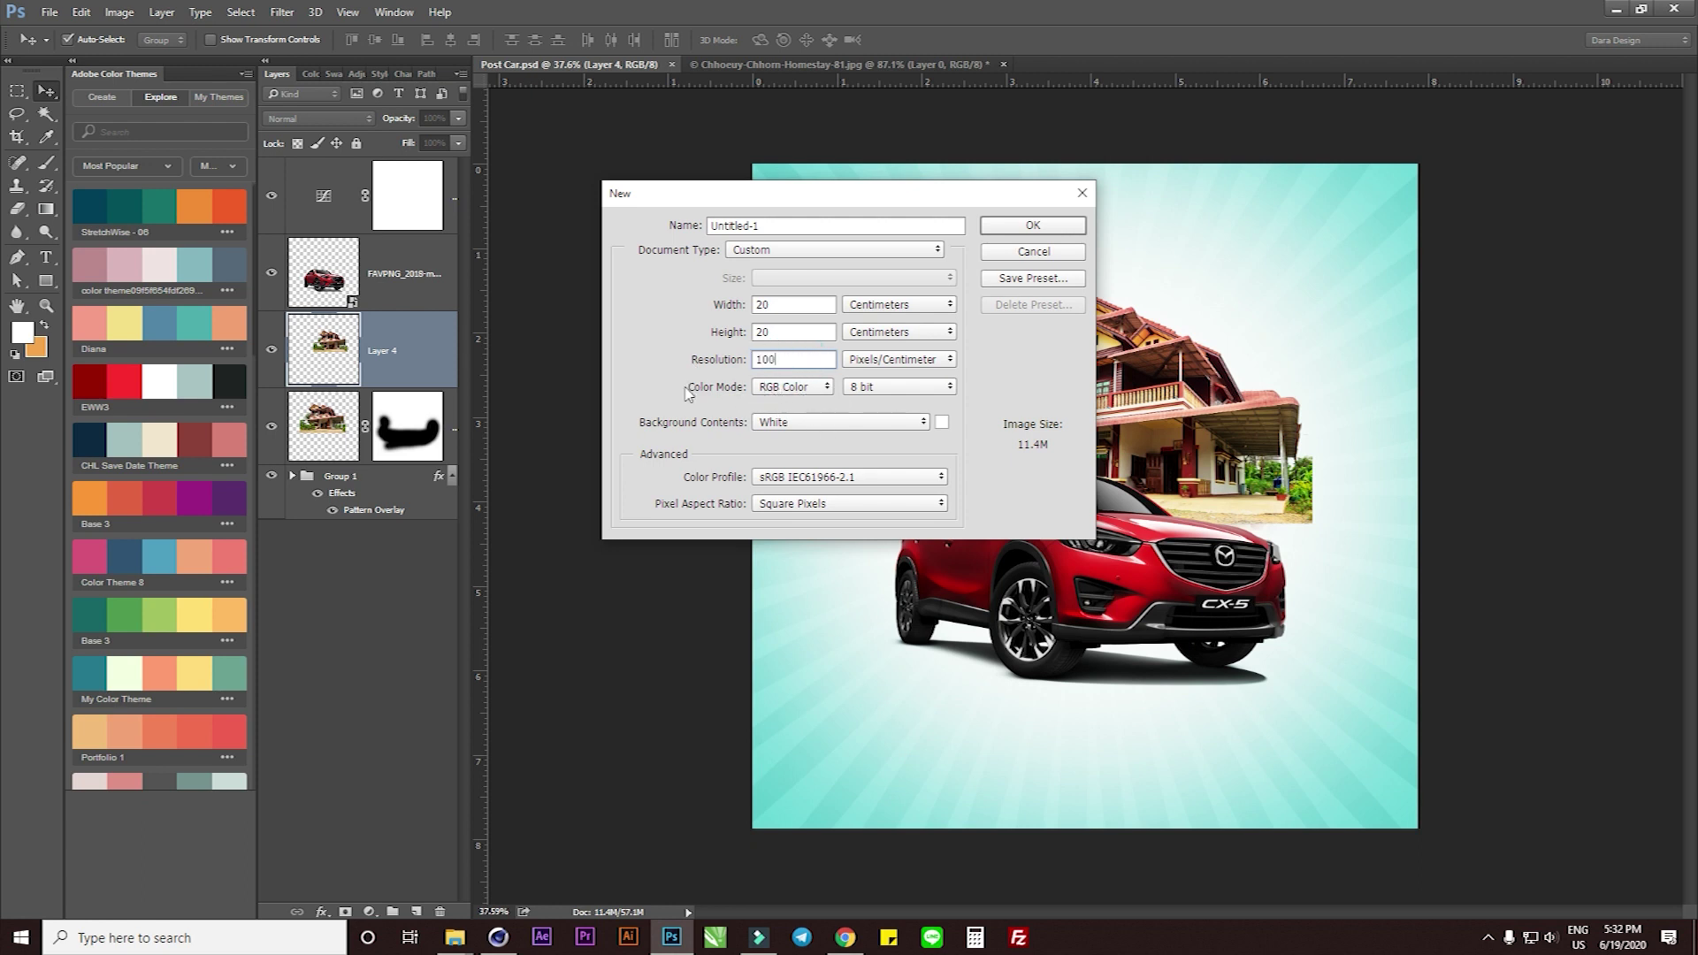
left_click(885, 389)
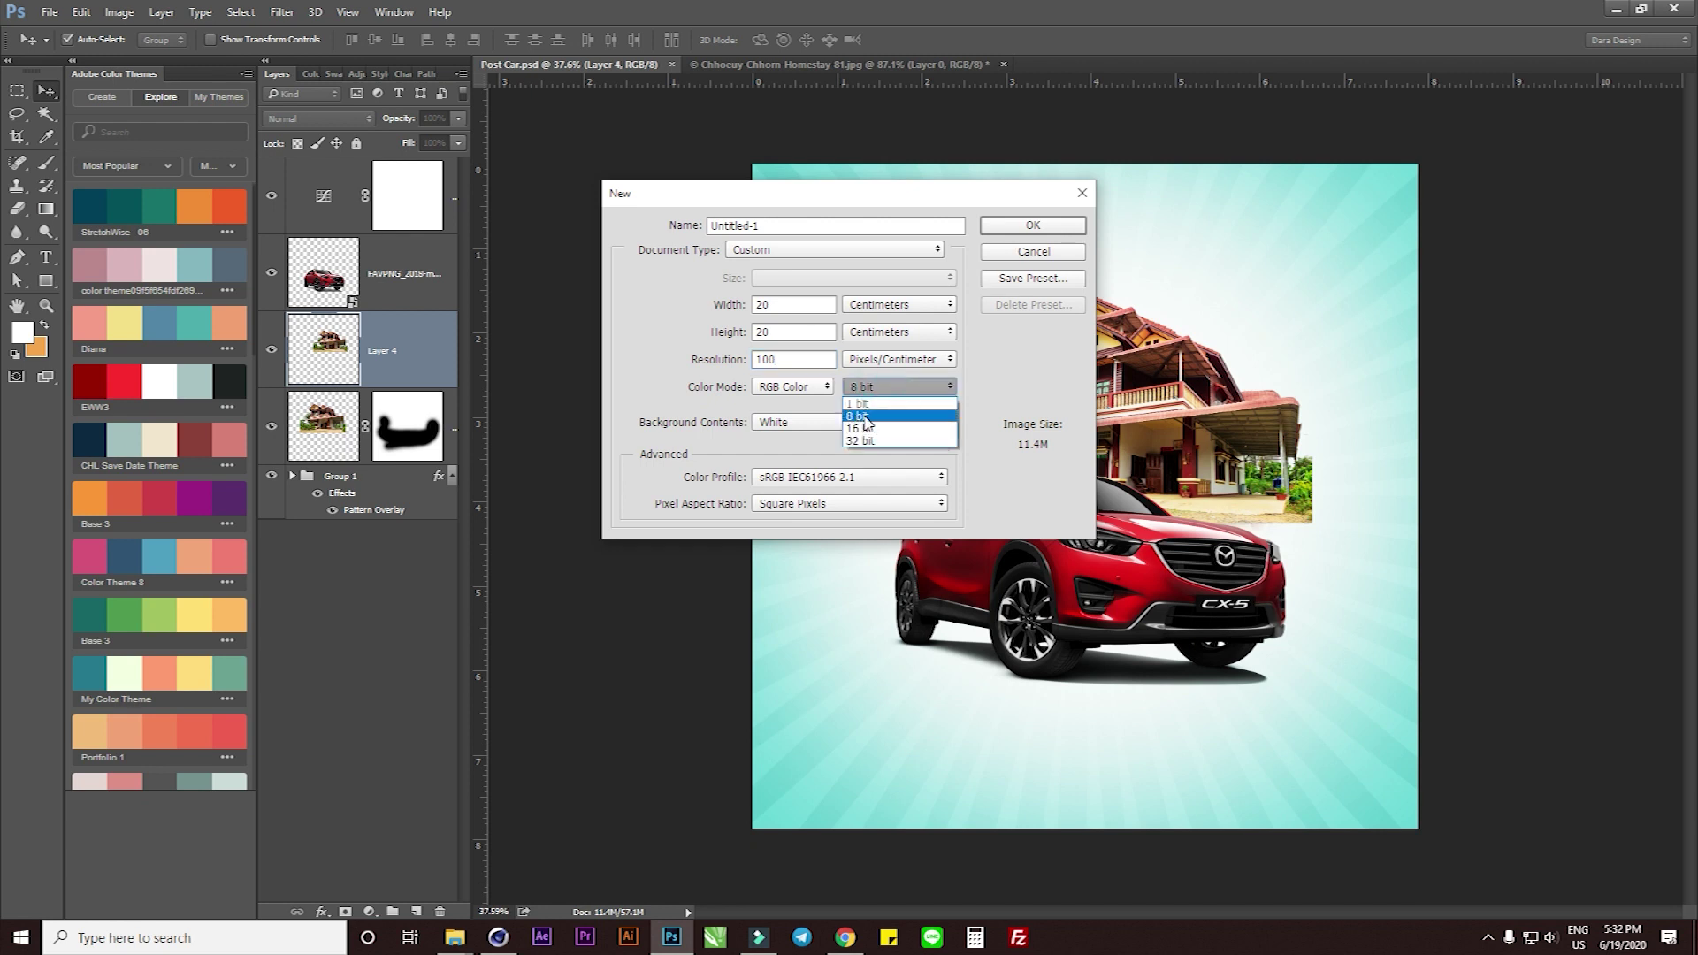
left_click(865, 417)
left_click(839, 423)
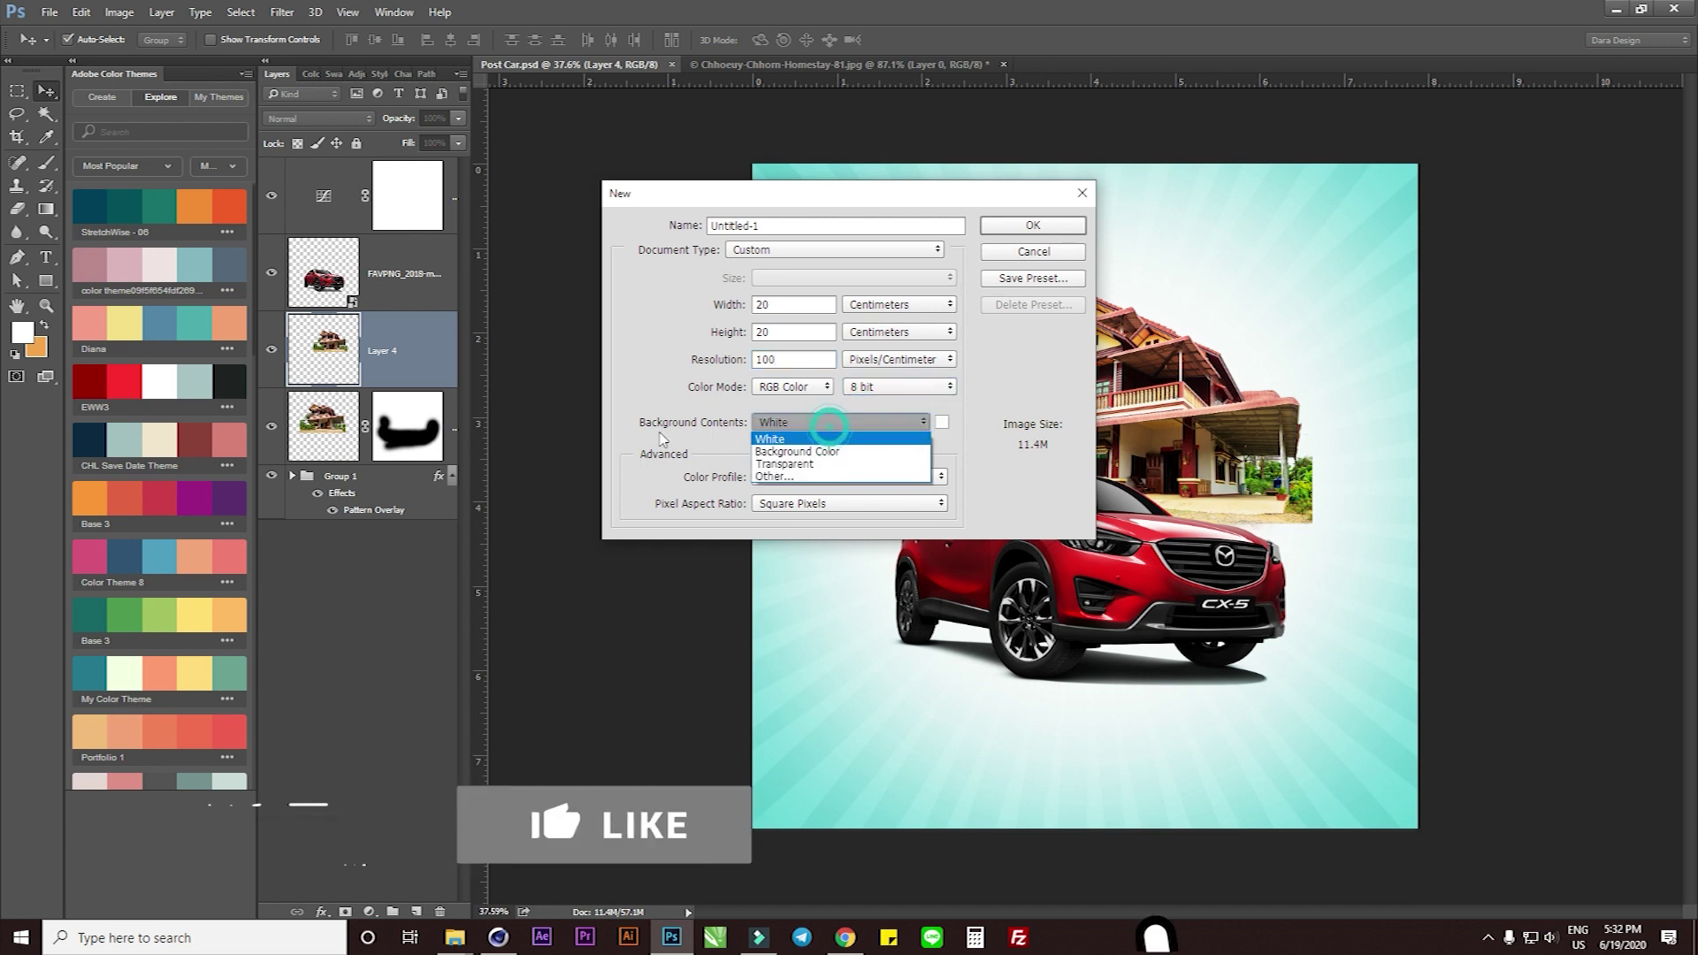
left_click(945, 393)
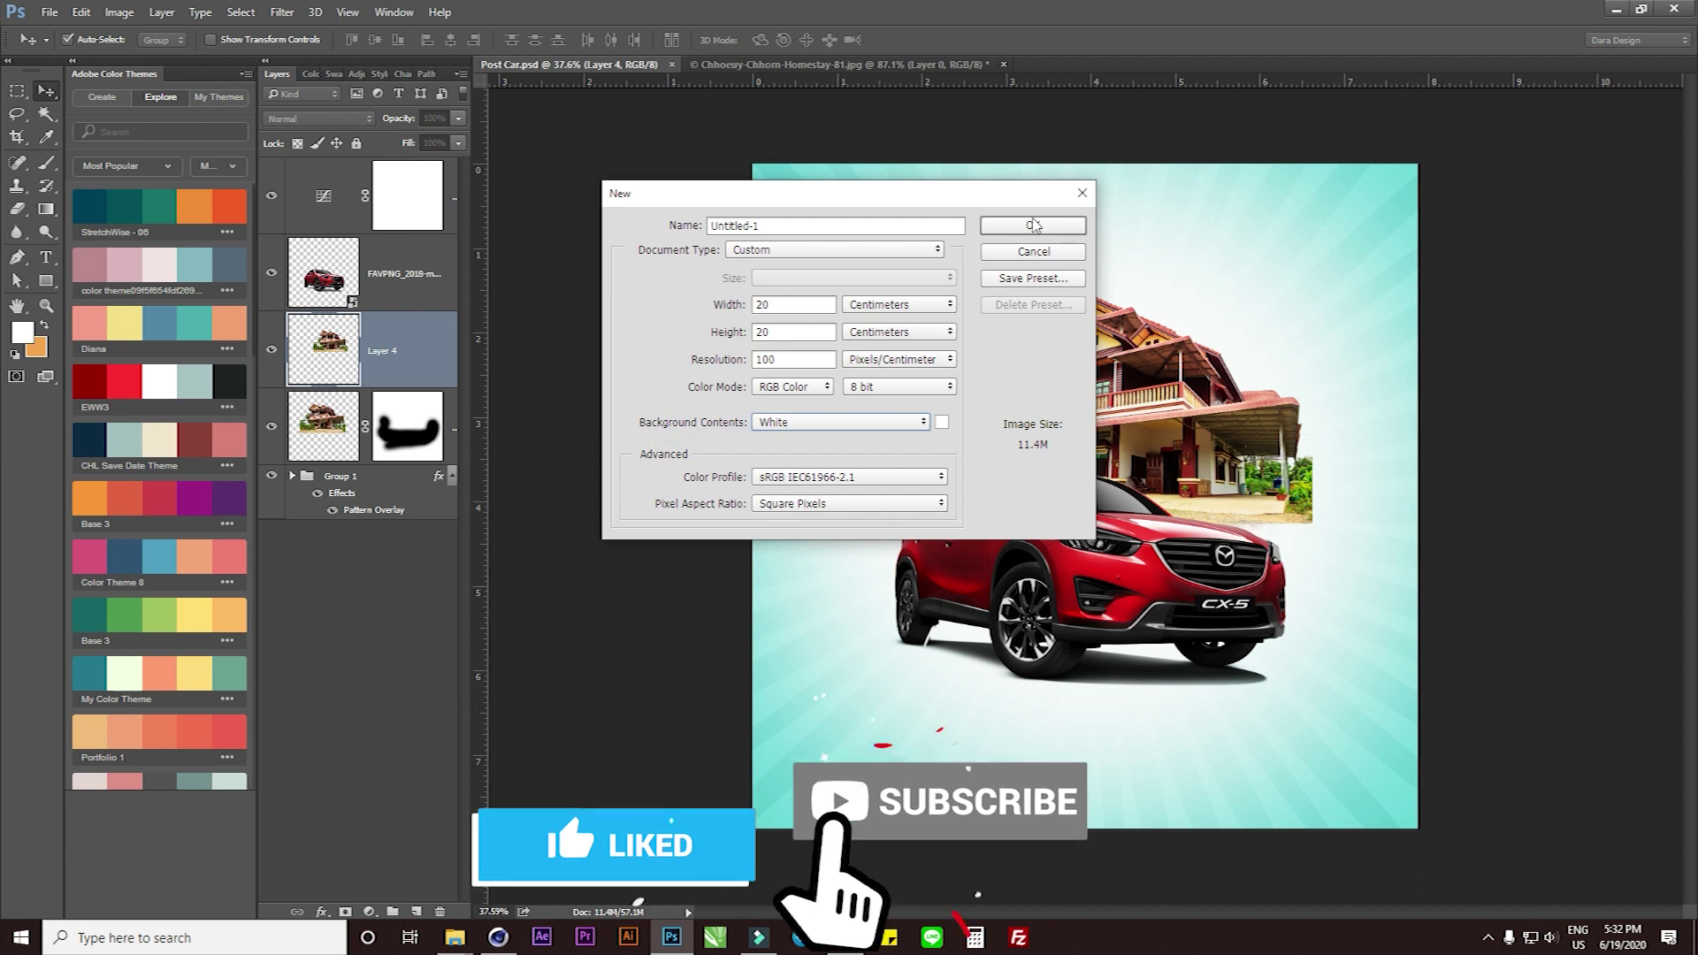
left_click(1033, 225)
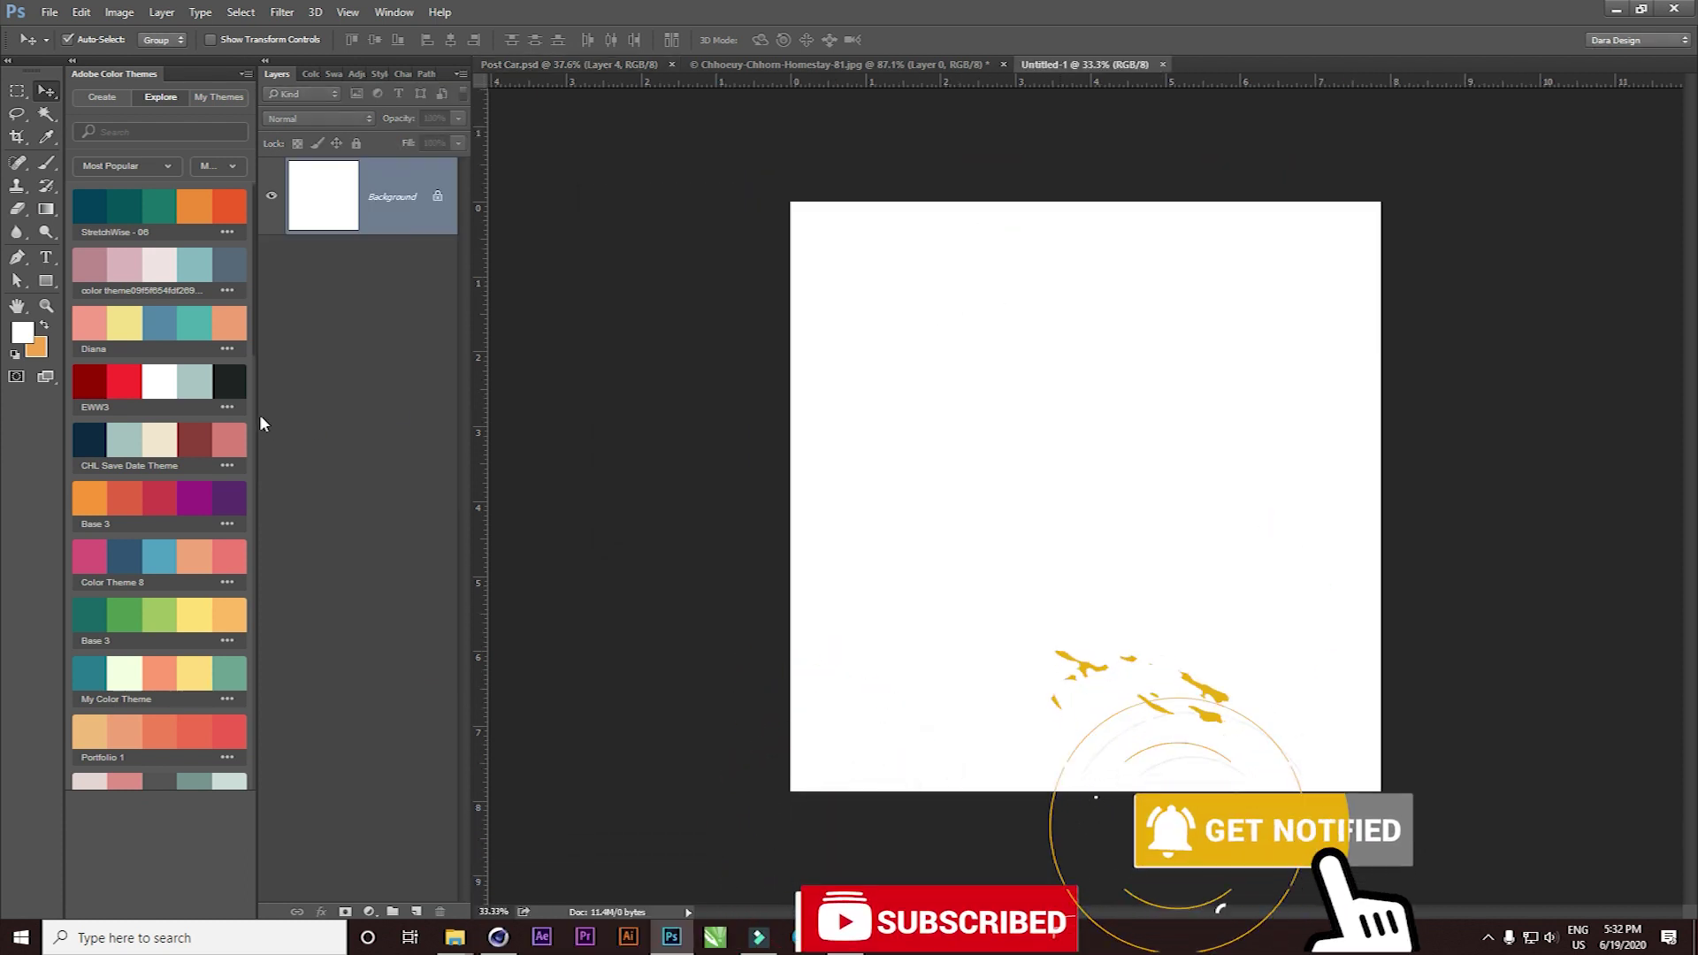
Fill the canvas with the Diana teal colour swatch
left_click(199, 319)
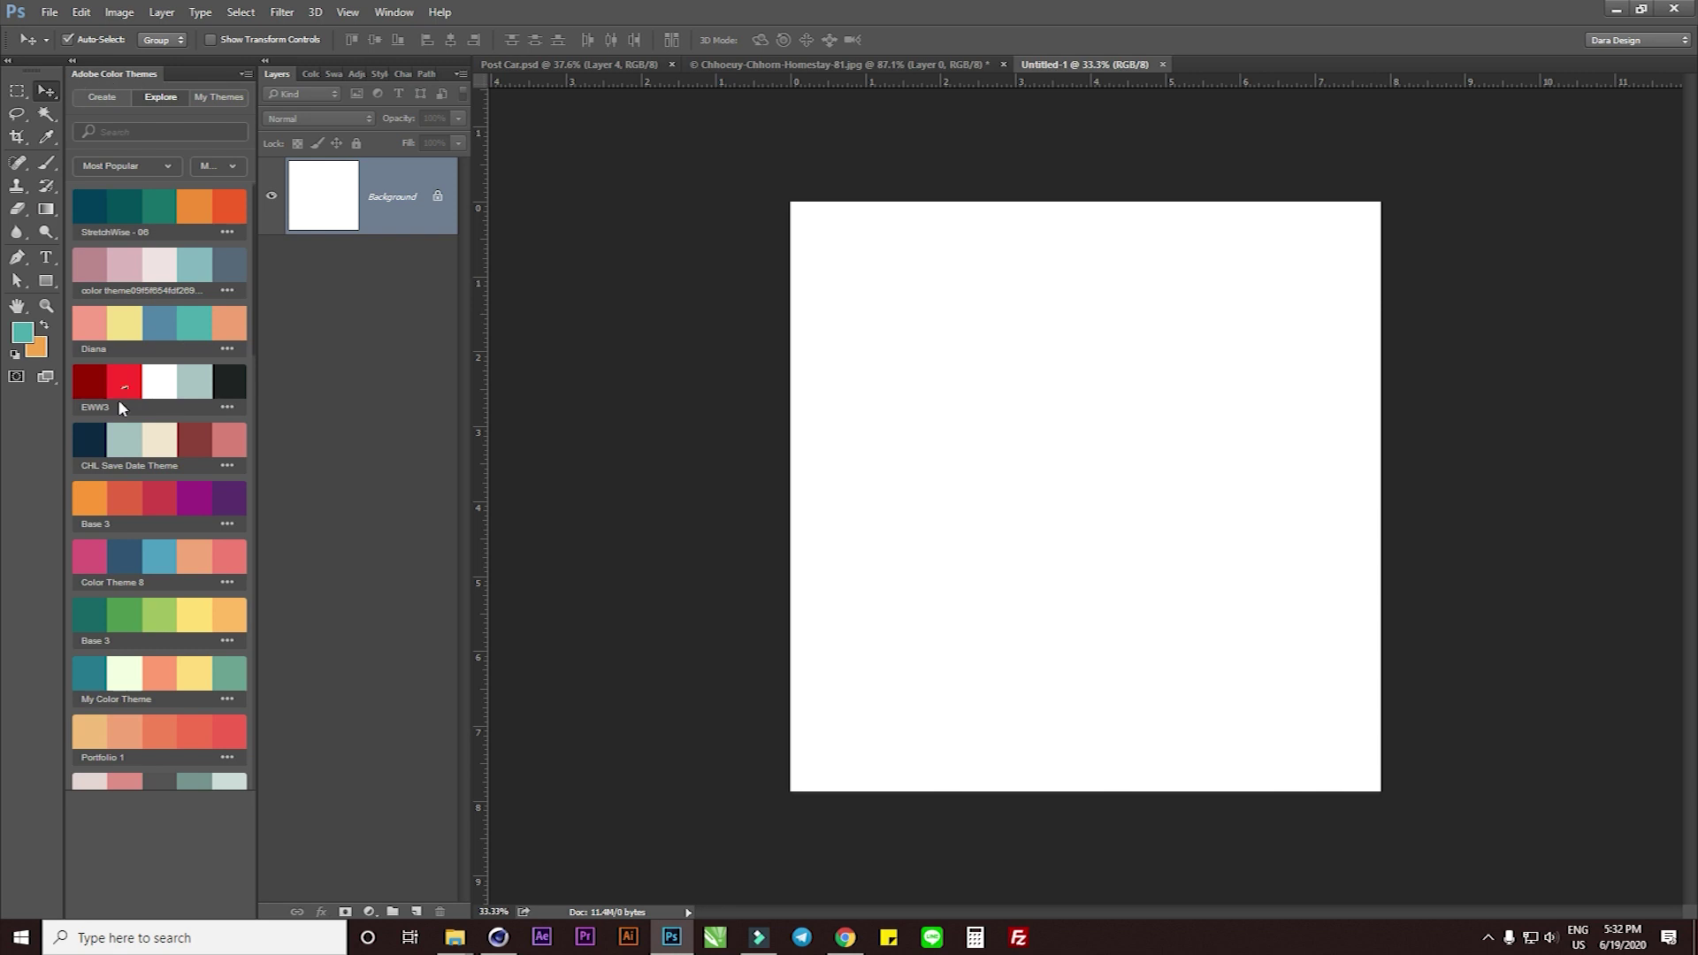
left_click(381, 16)
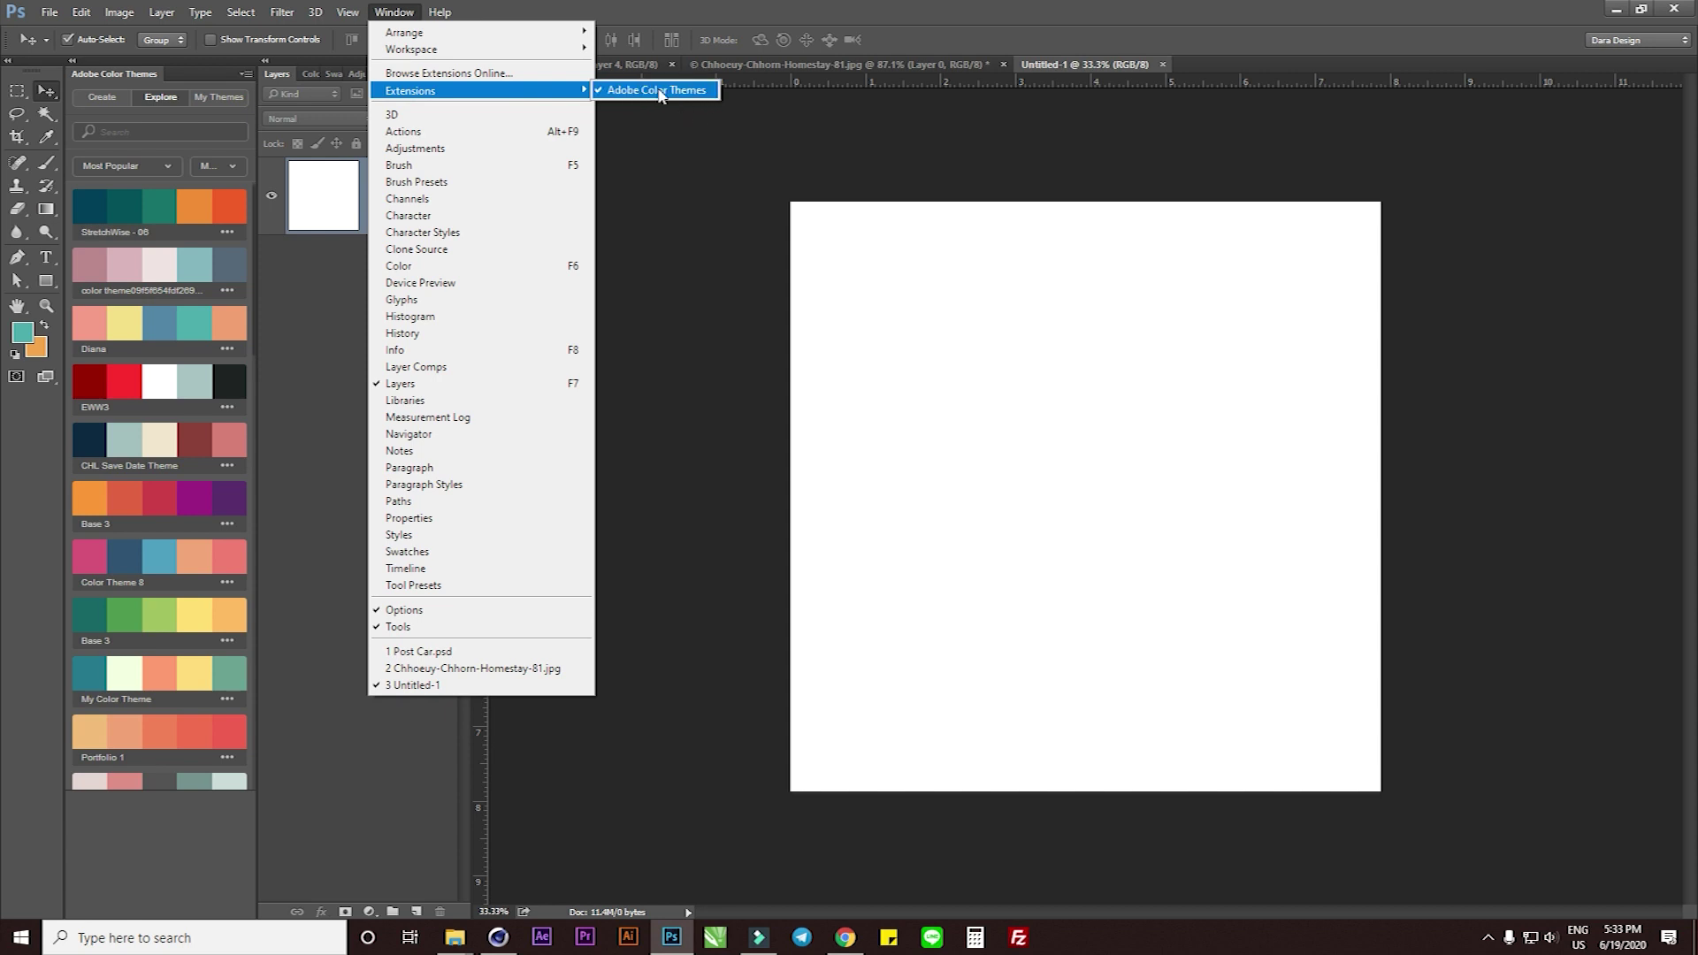
left_click(1017, 371)
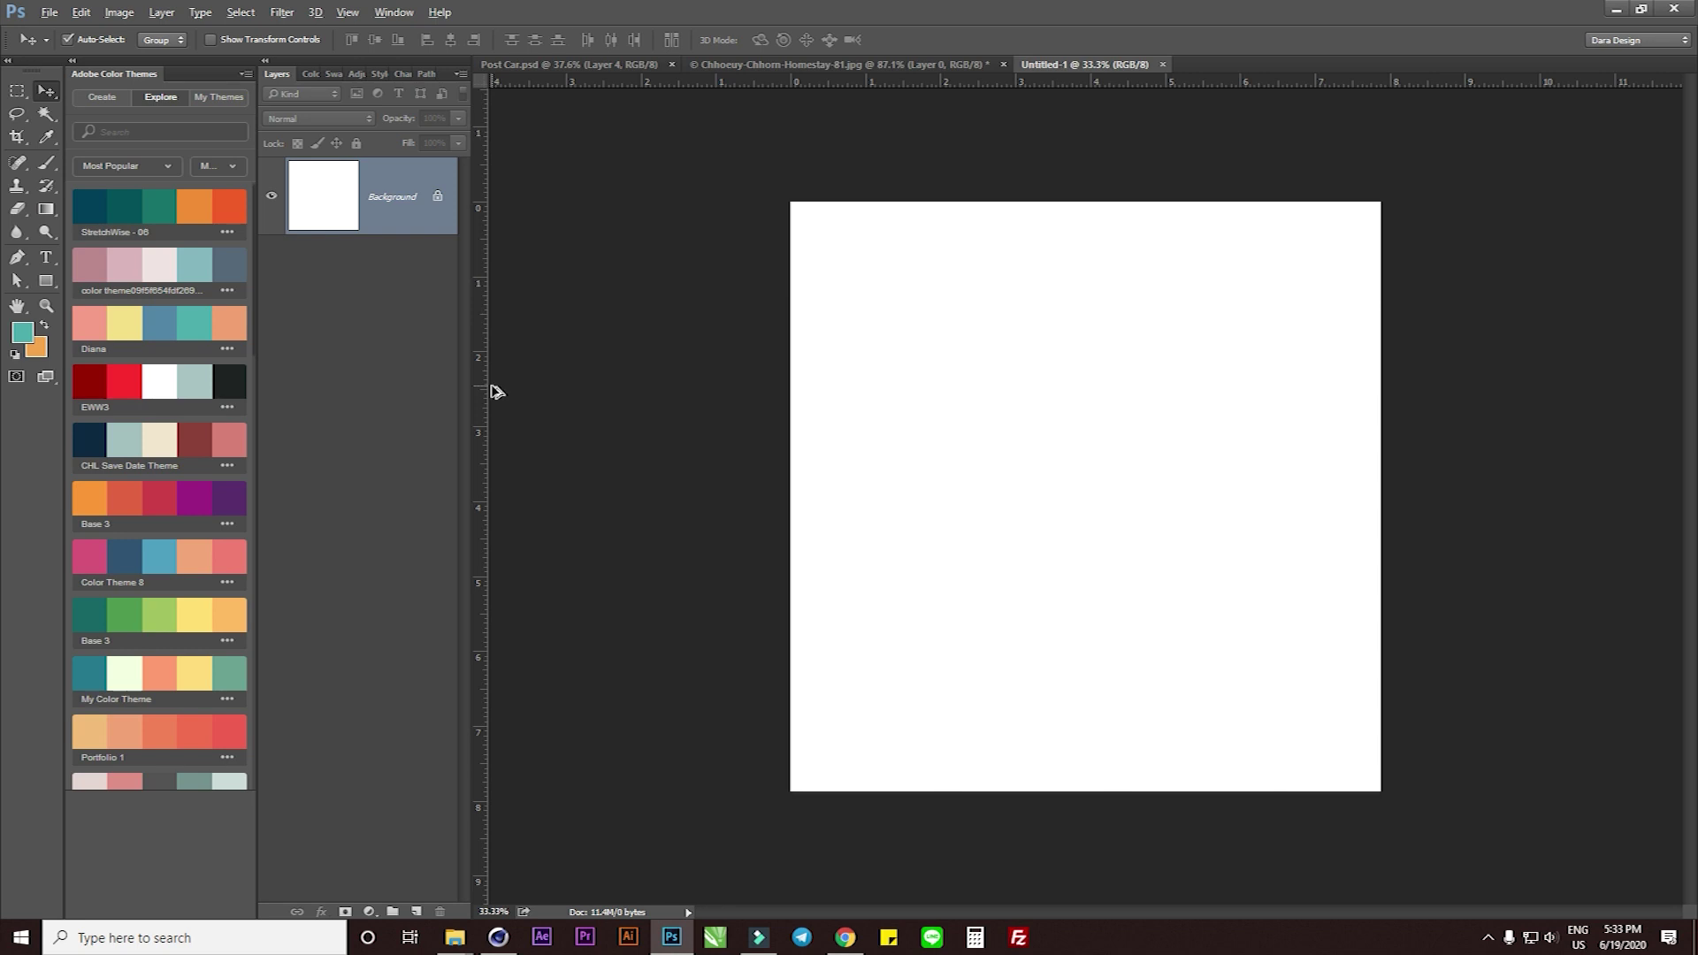
key("alt+BackSpace")
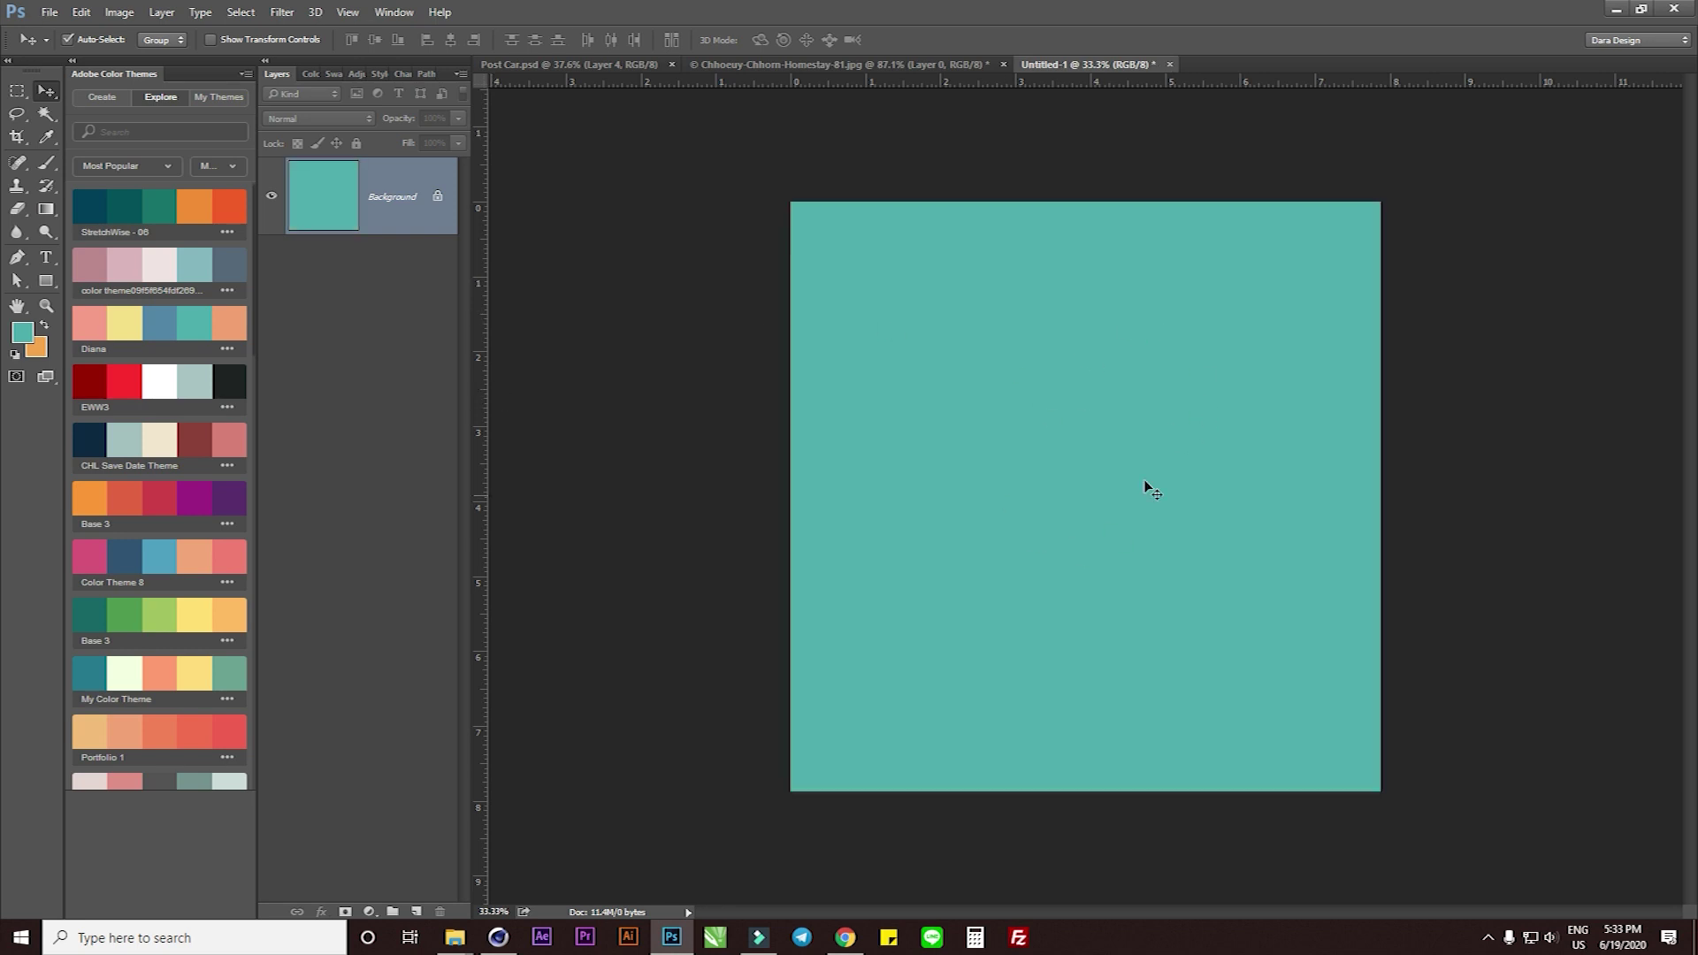
Paint a white dab with a large soft round brush, then clear it
left_click(162, 374)
key("b")
right_click(1072, 460)
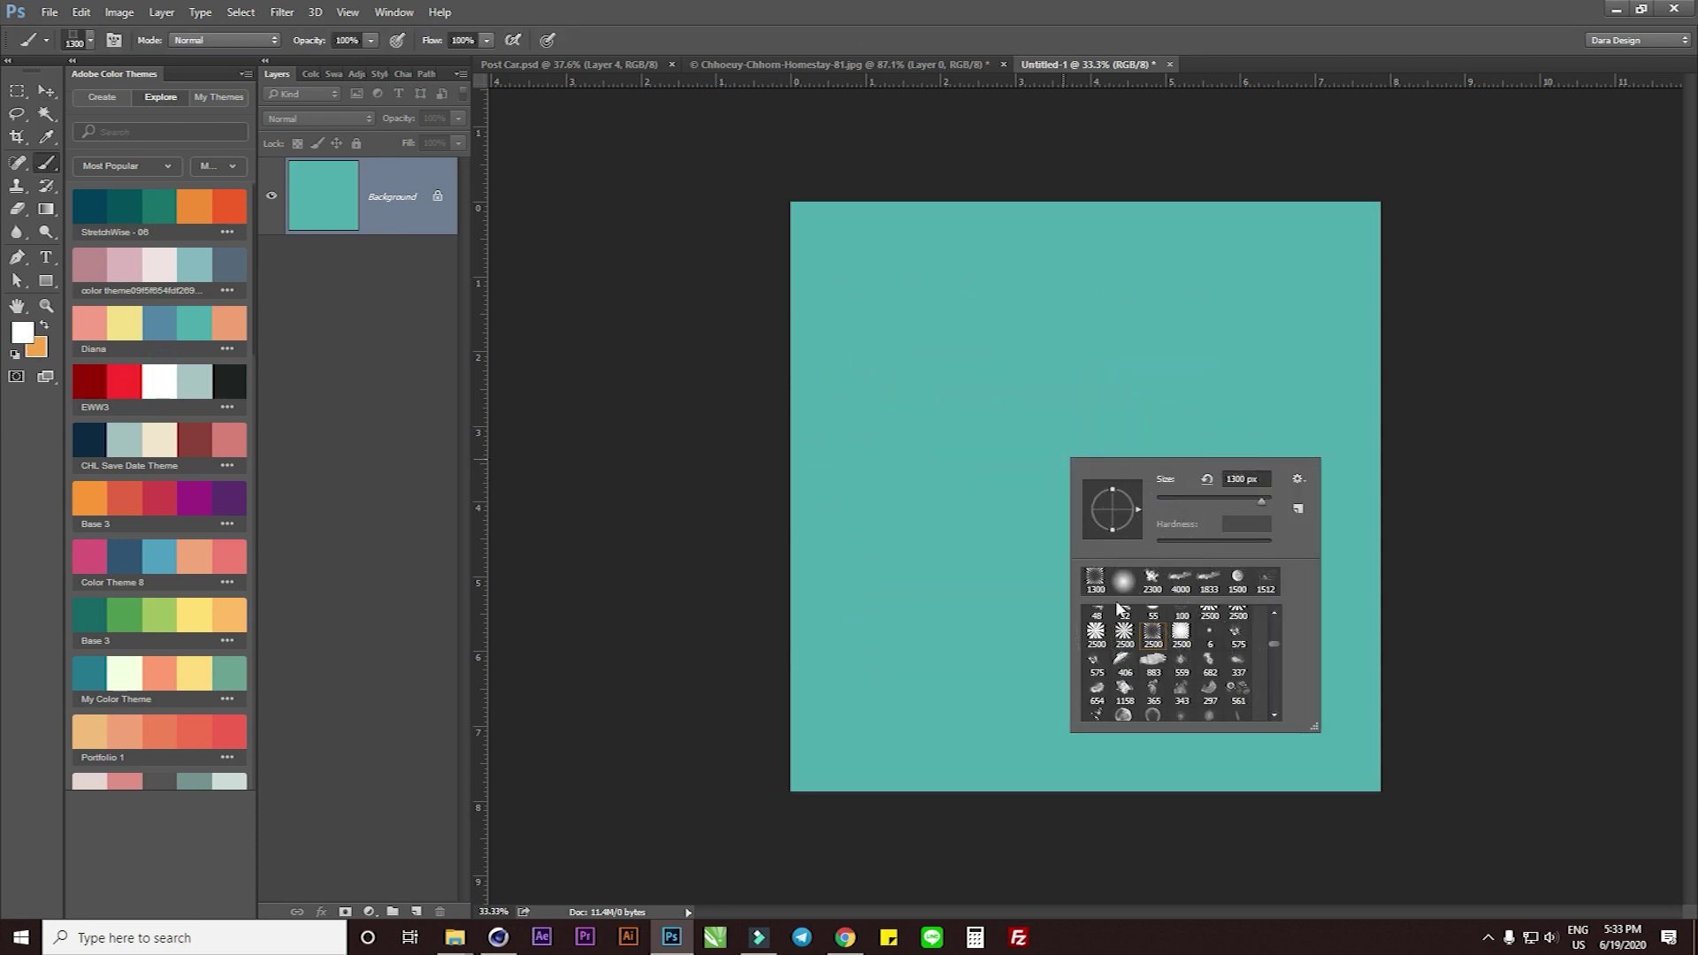
left_click(1124, 581)
key("Return")
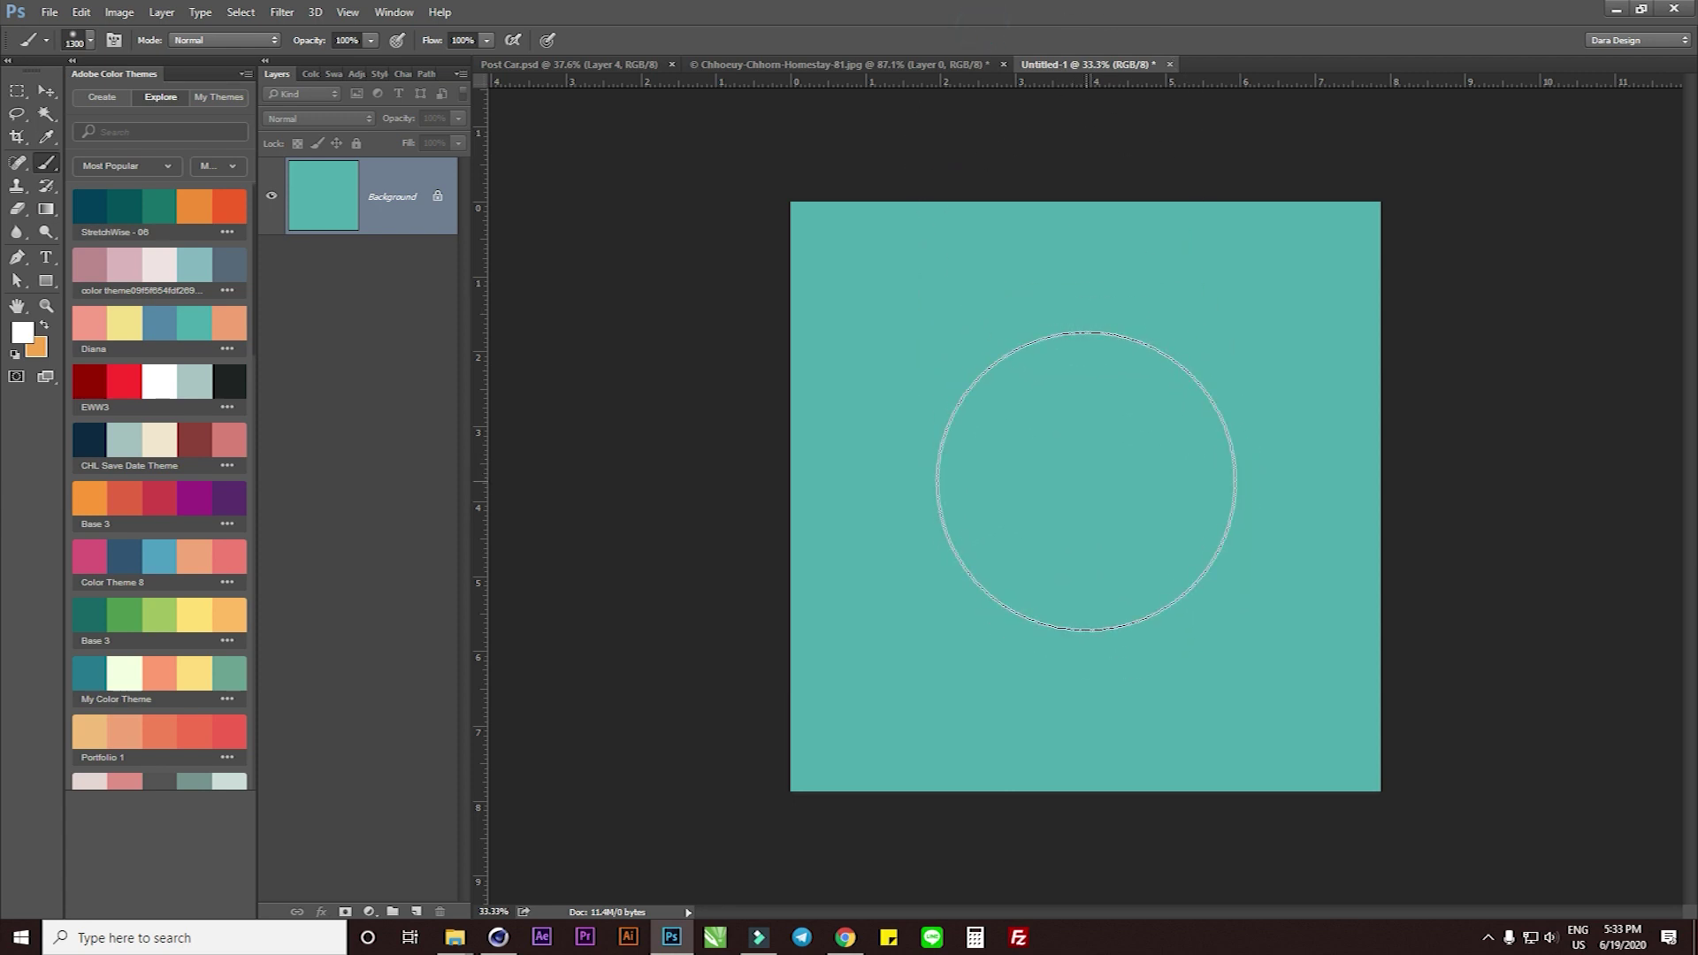
left_click(1084, 483)
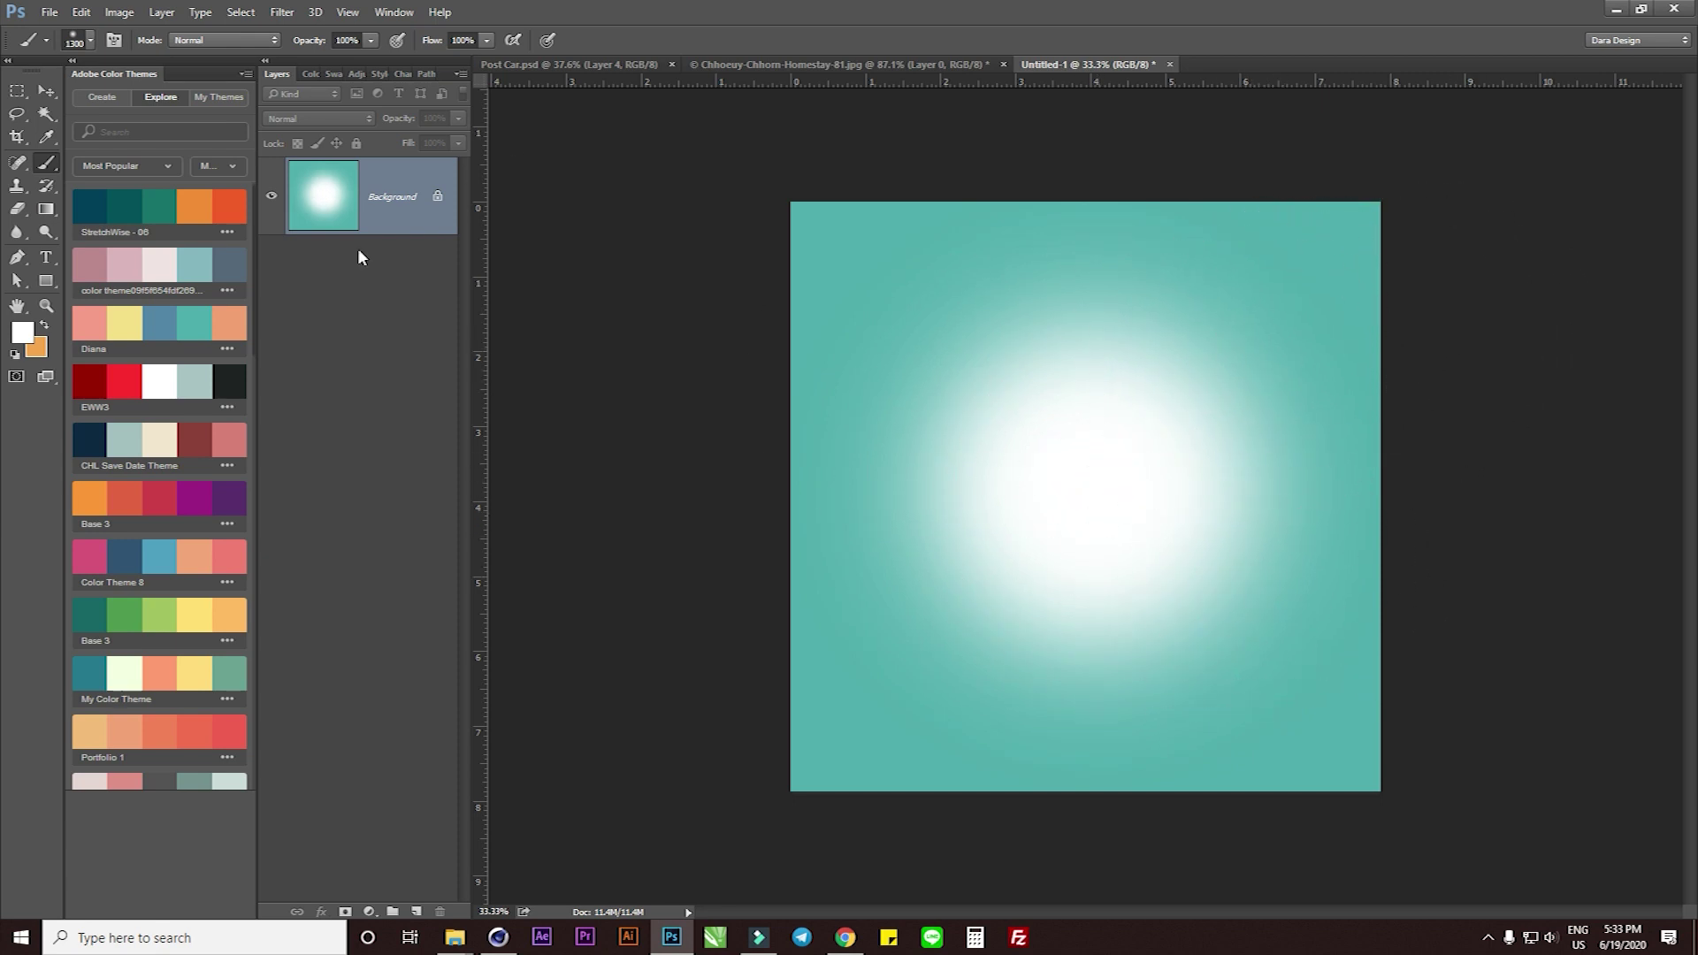
key("alt+z")
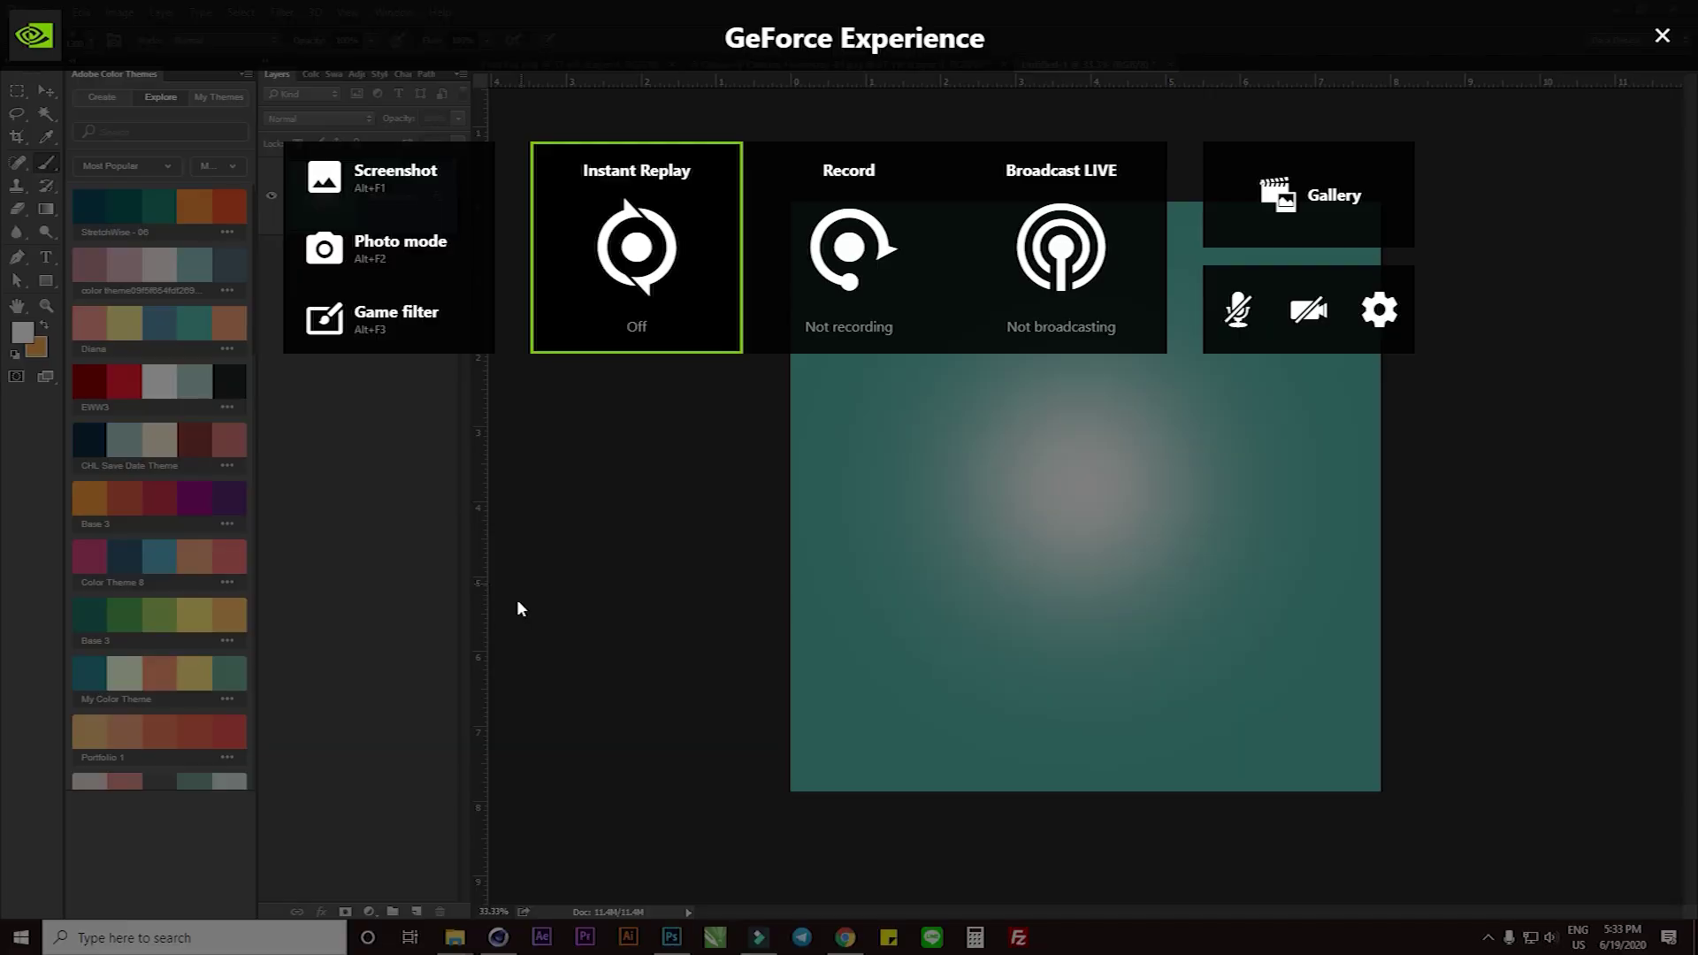
left_click(1664, 37)
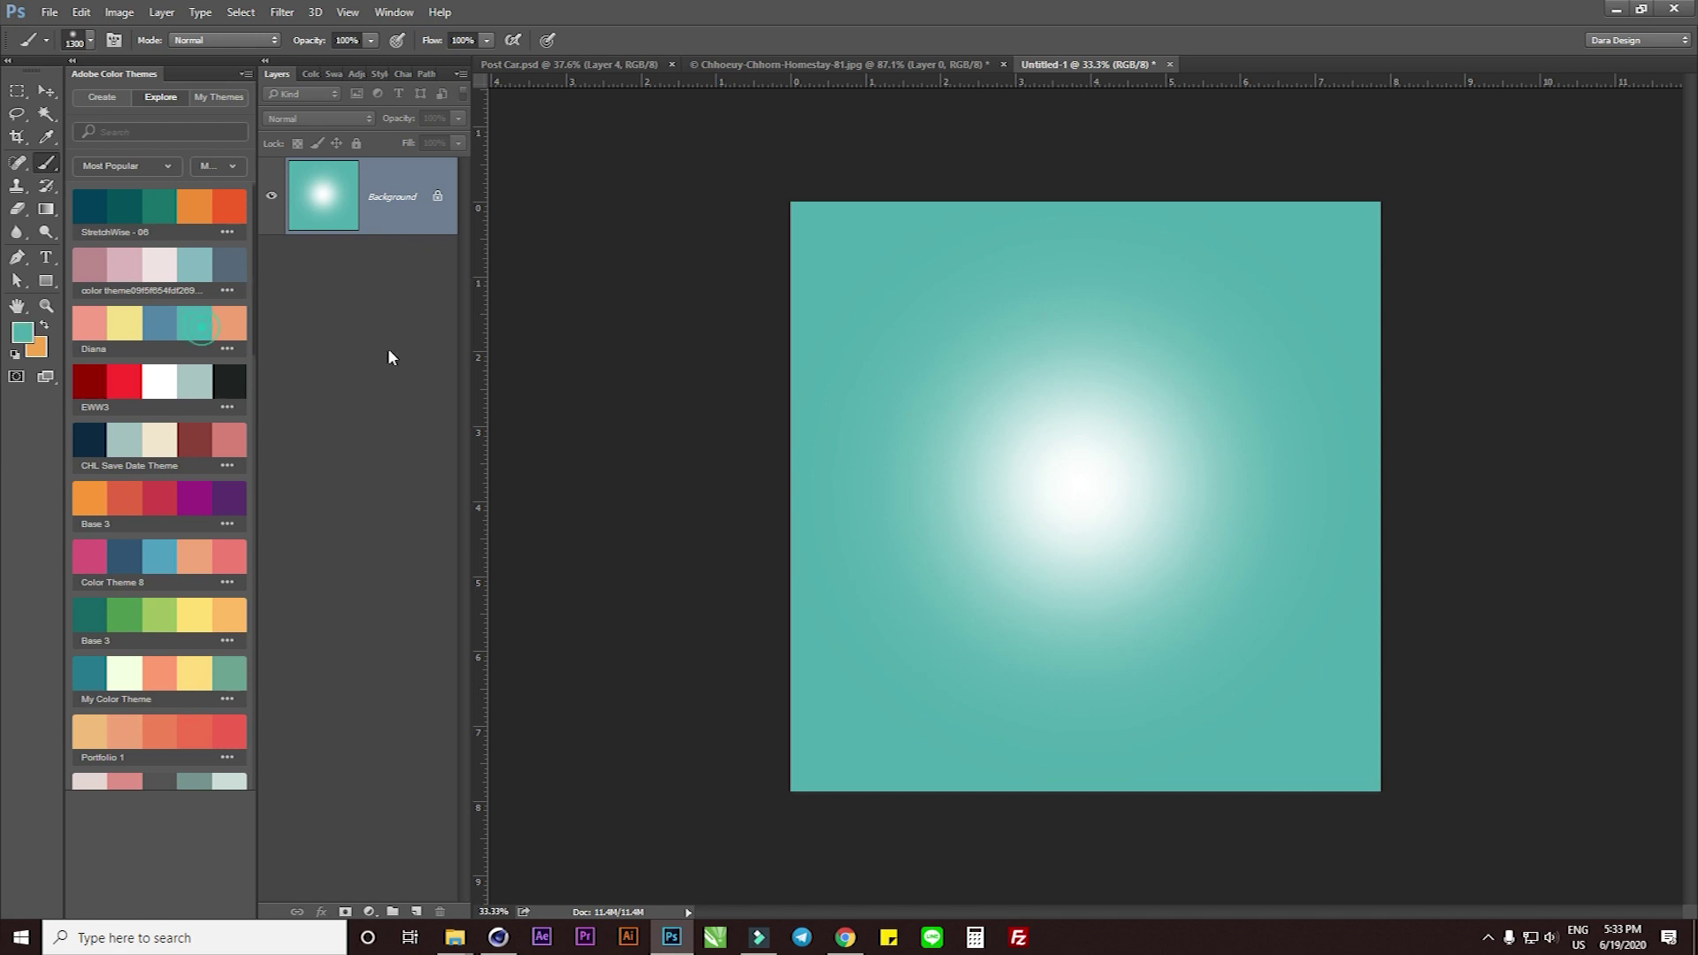
key("alt+BackSpace")
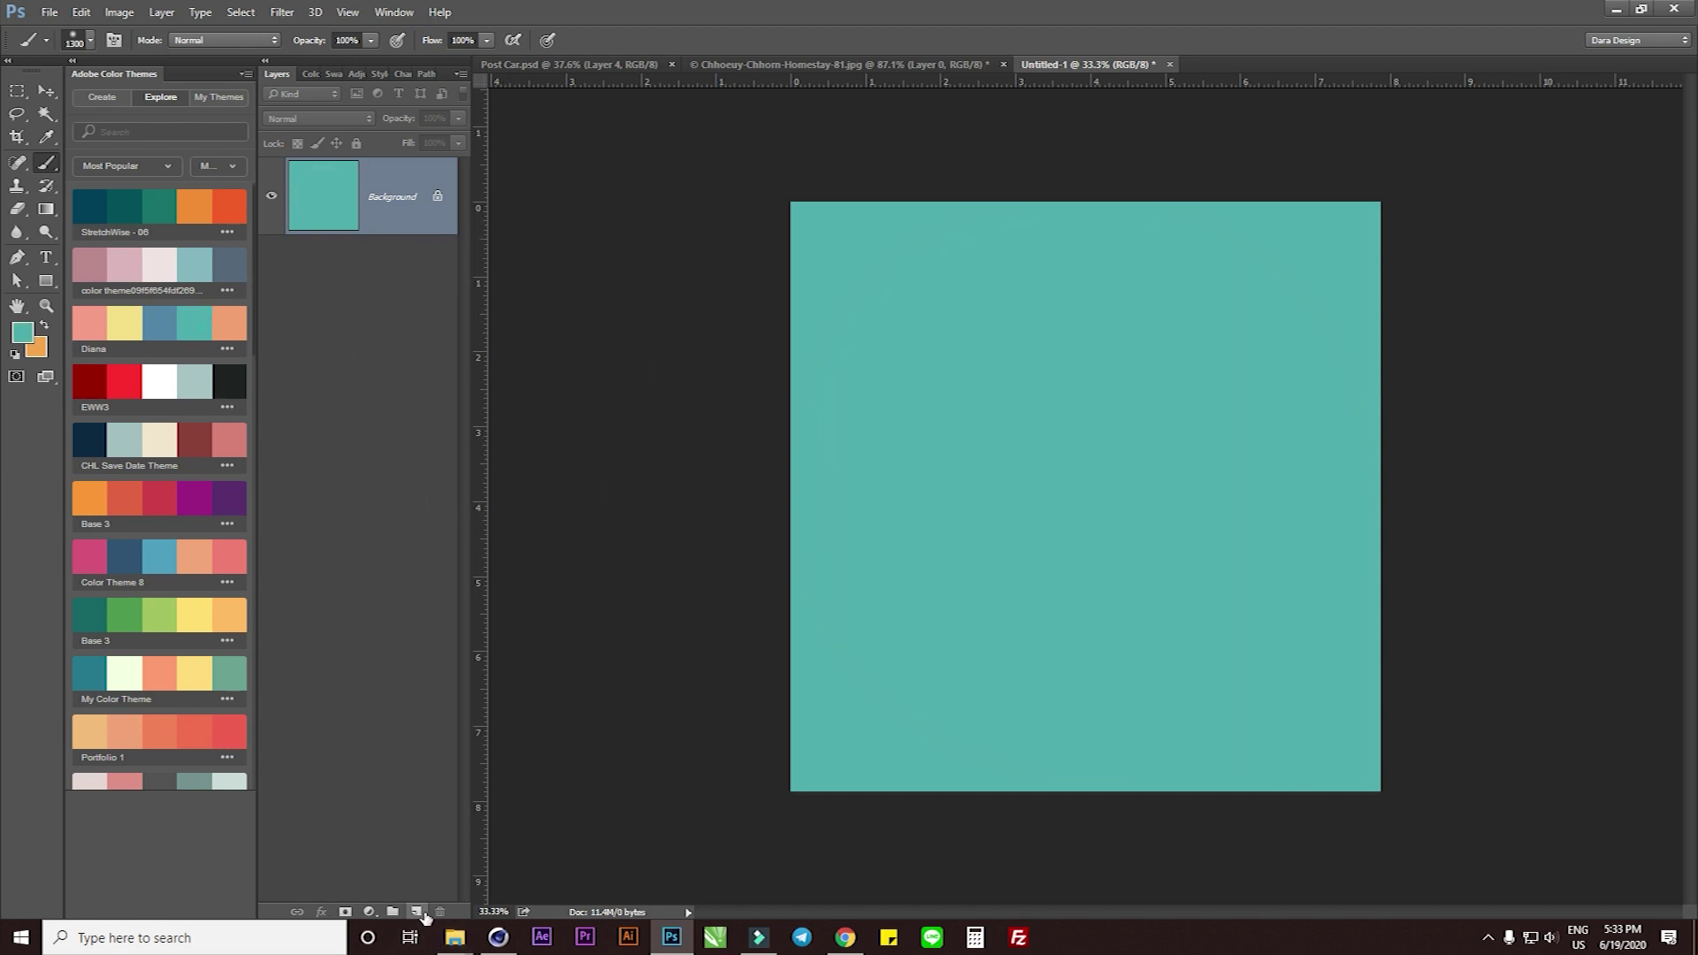
Paint a soft white glow at the canvas centre on a new Layer 1
left_click(424, 912)
left_click(1095, 484)
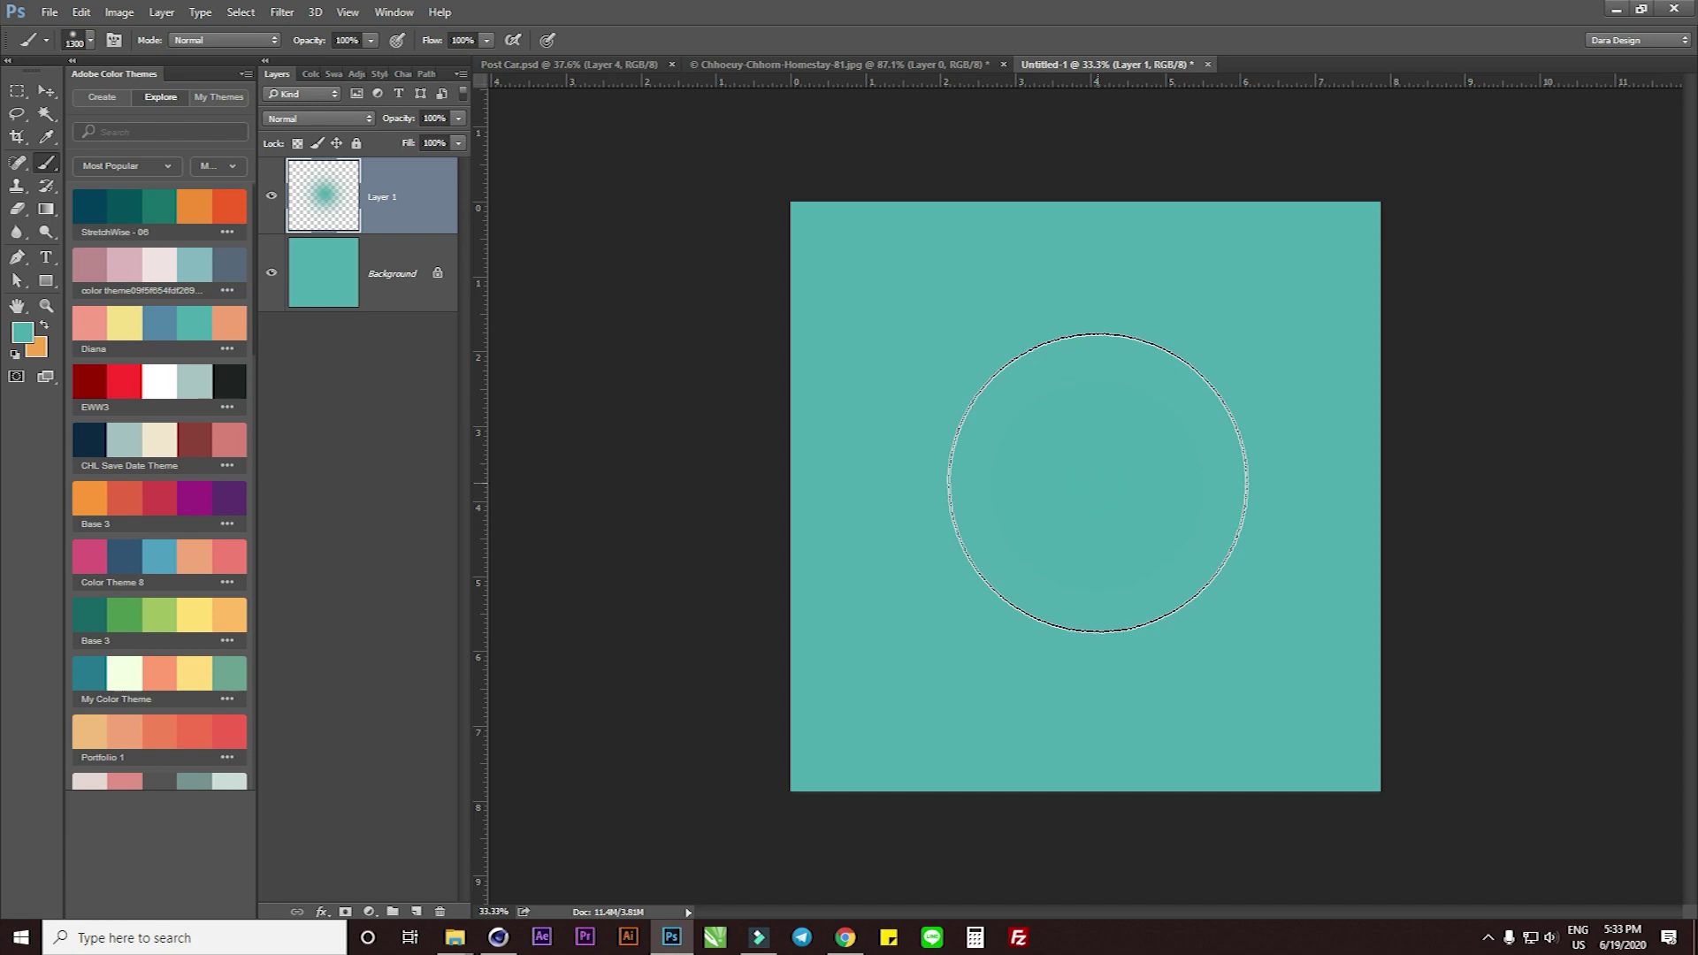
key("ctrl+z")
key("alt+z")
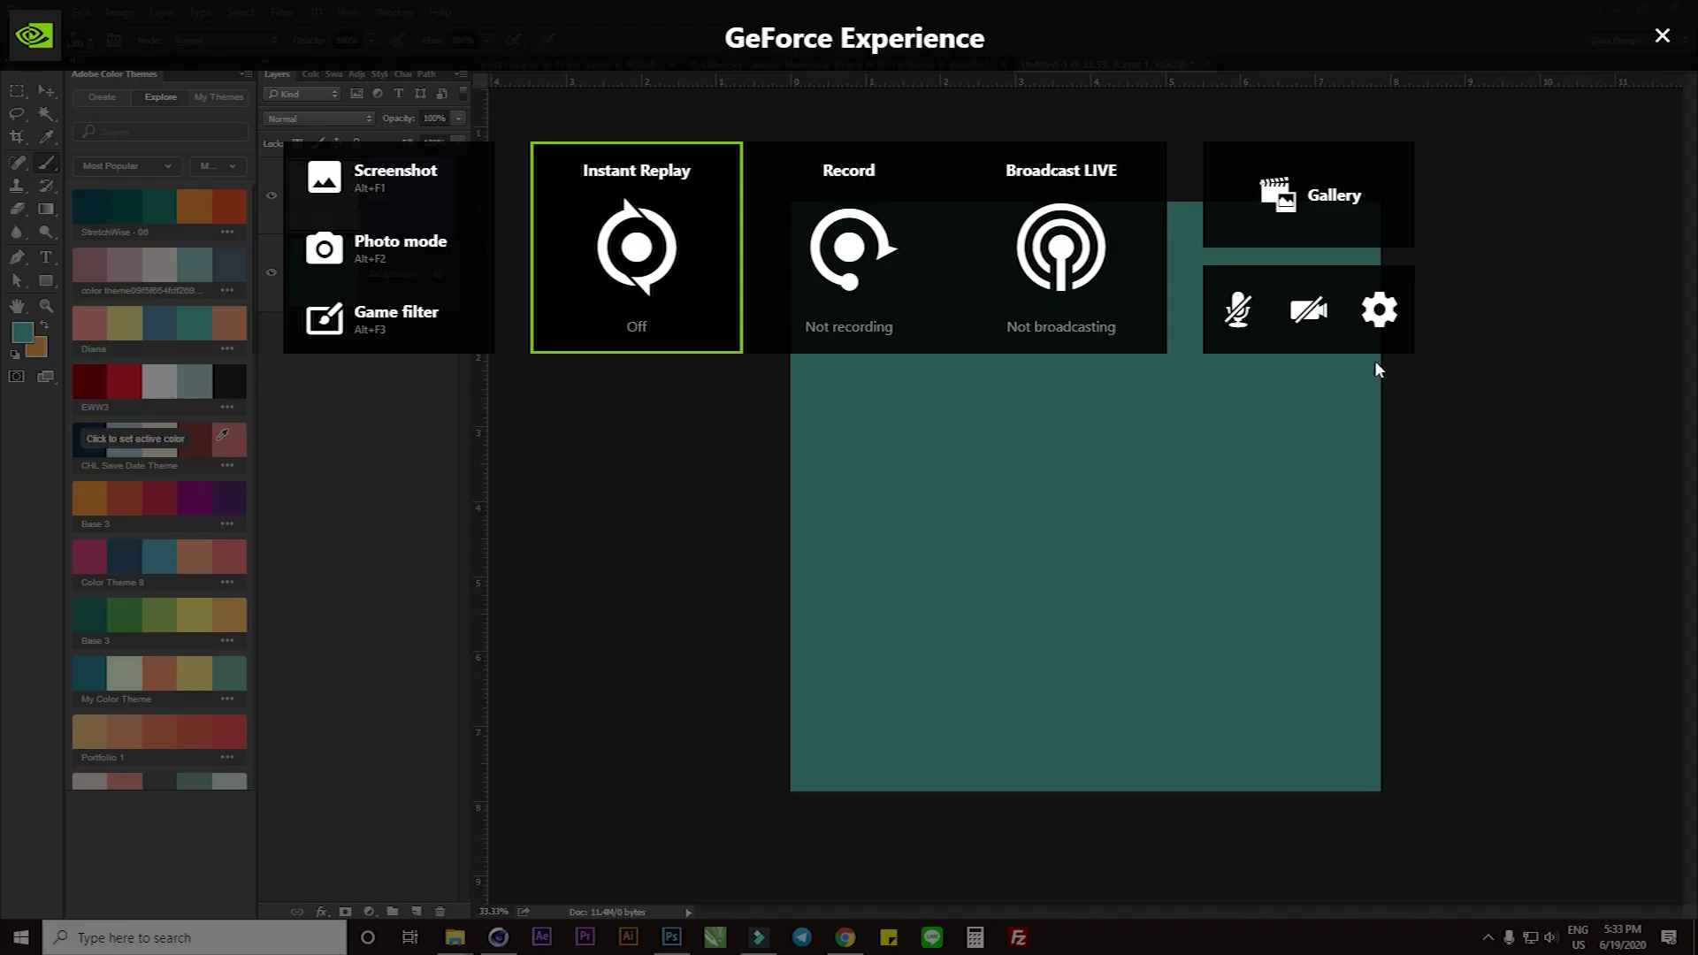
left_click(1375, 370)
left_click(149, 377)
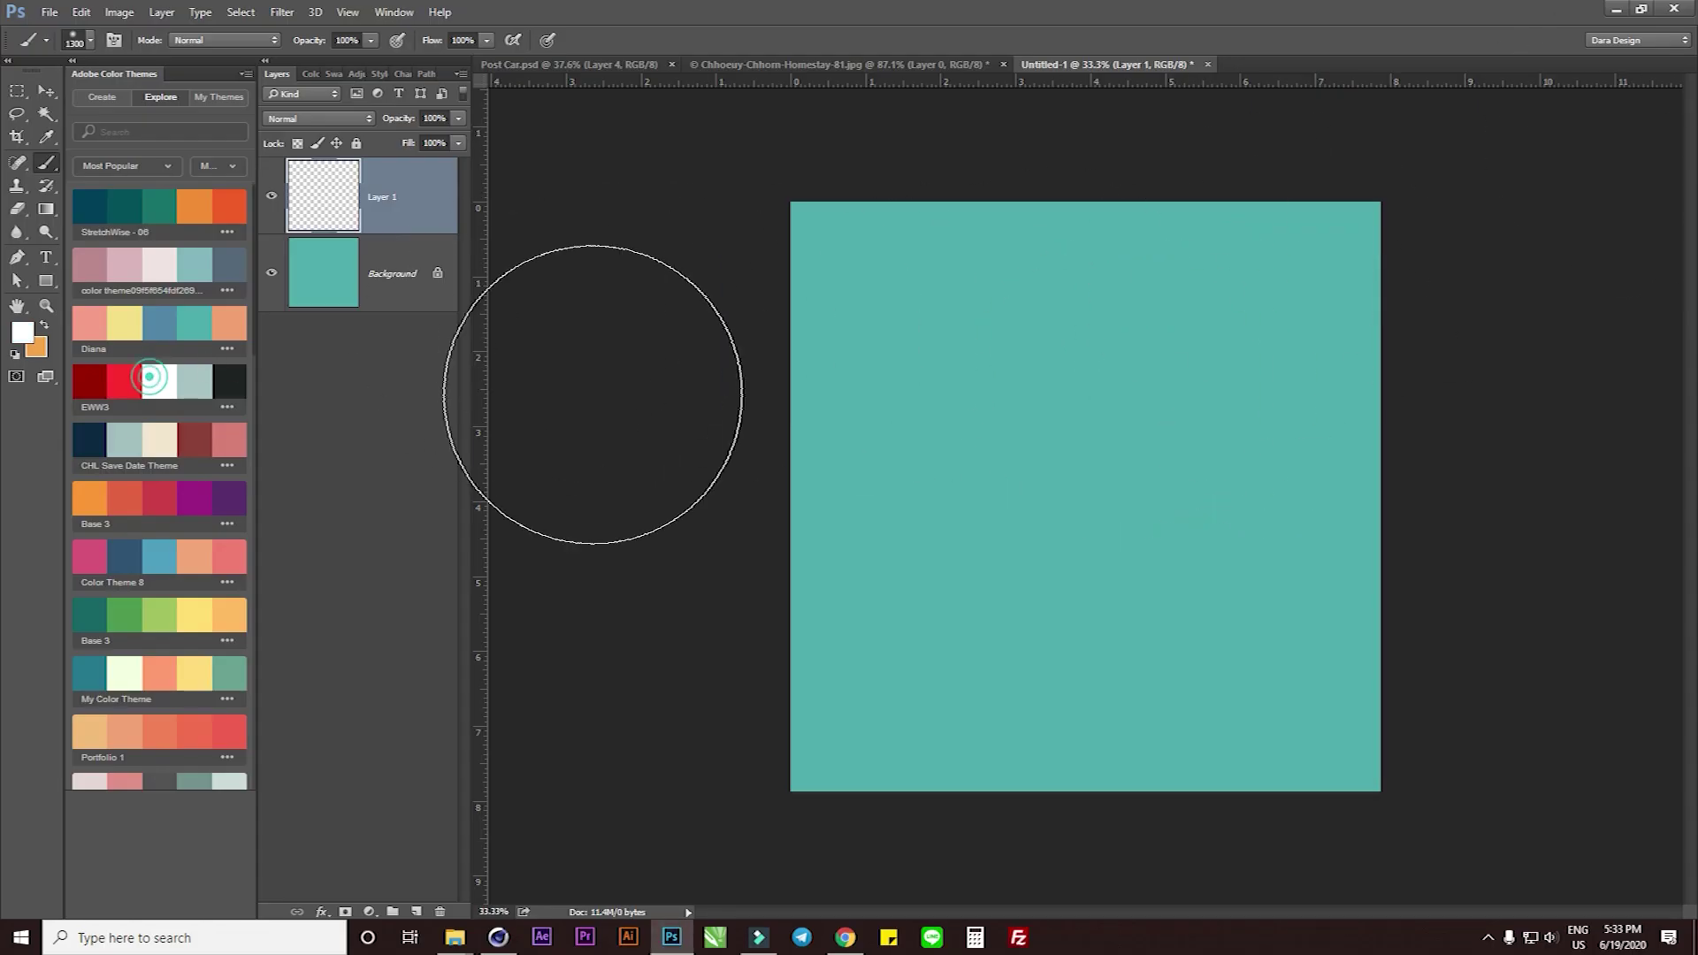
left_click(1103, 469)
left_click(1103, 463)
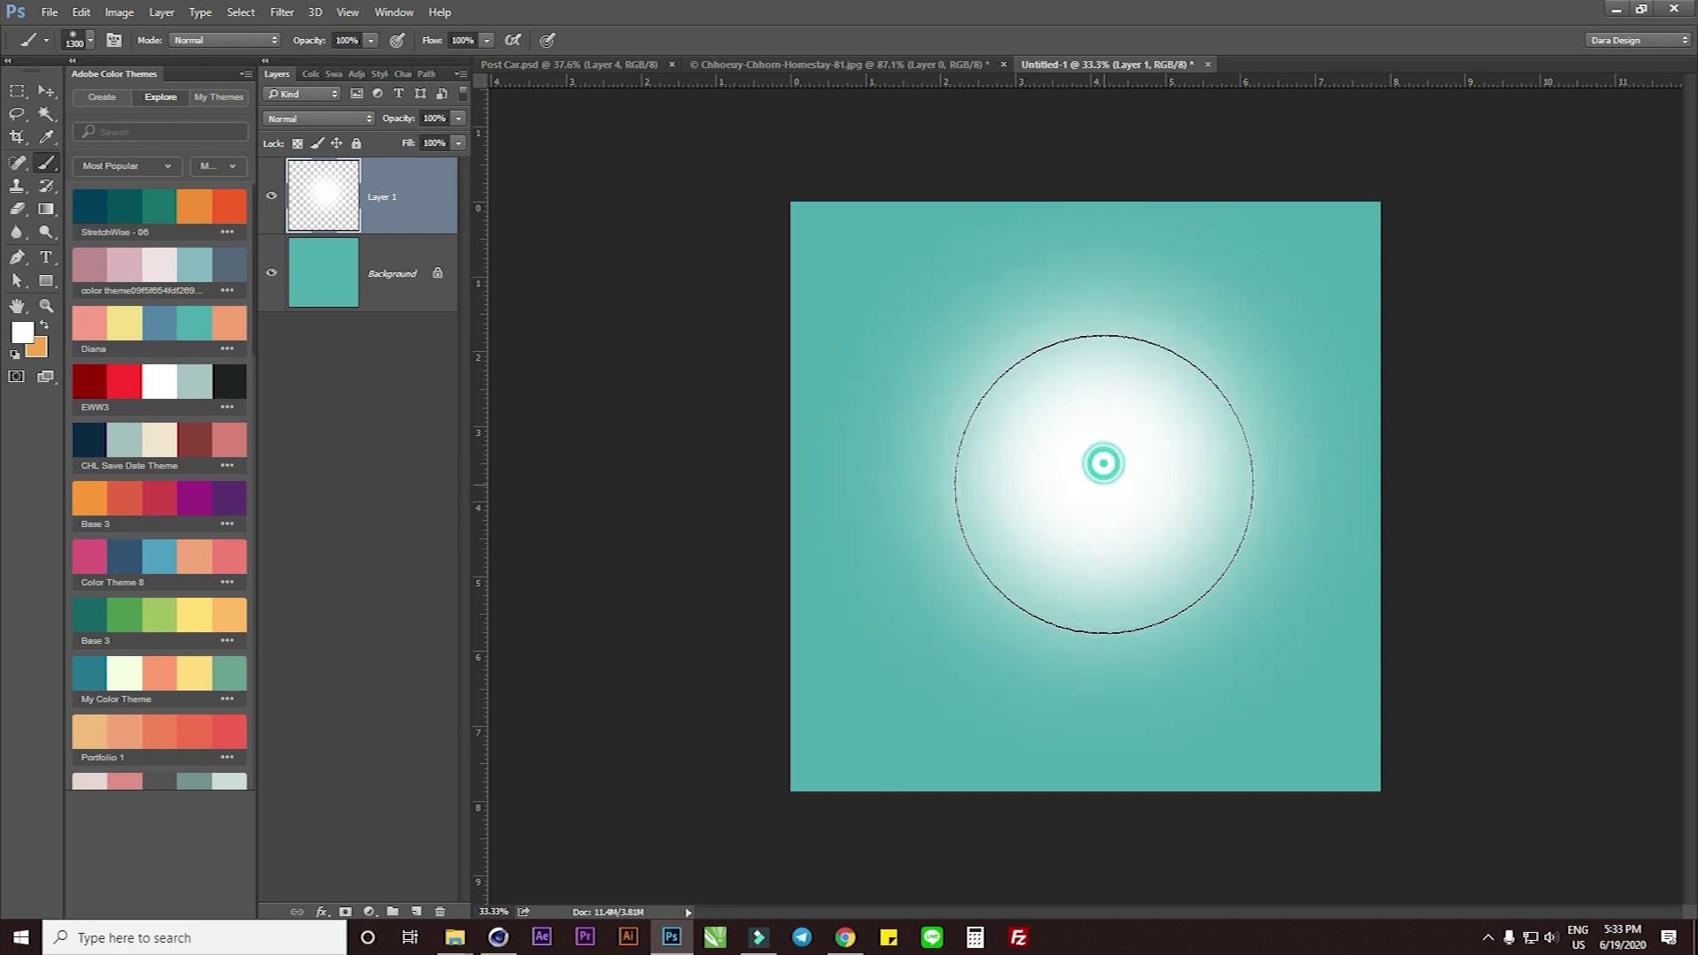
Scale the glow to about 189%, nudge it down, and add an empty Layer 2
key("ctrl+t")
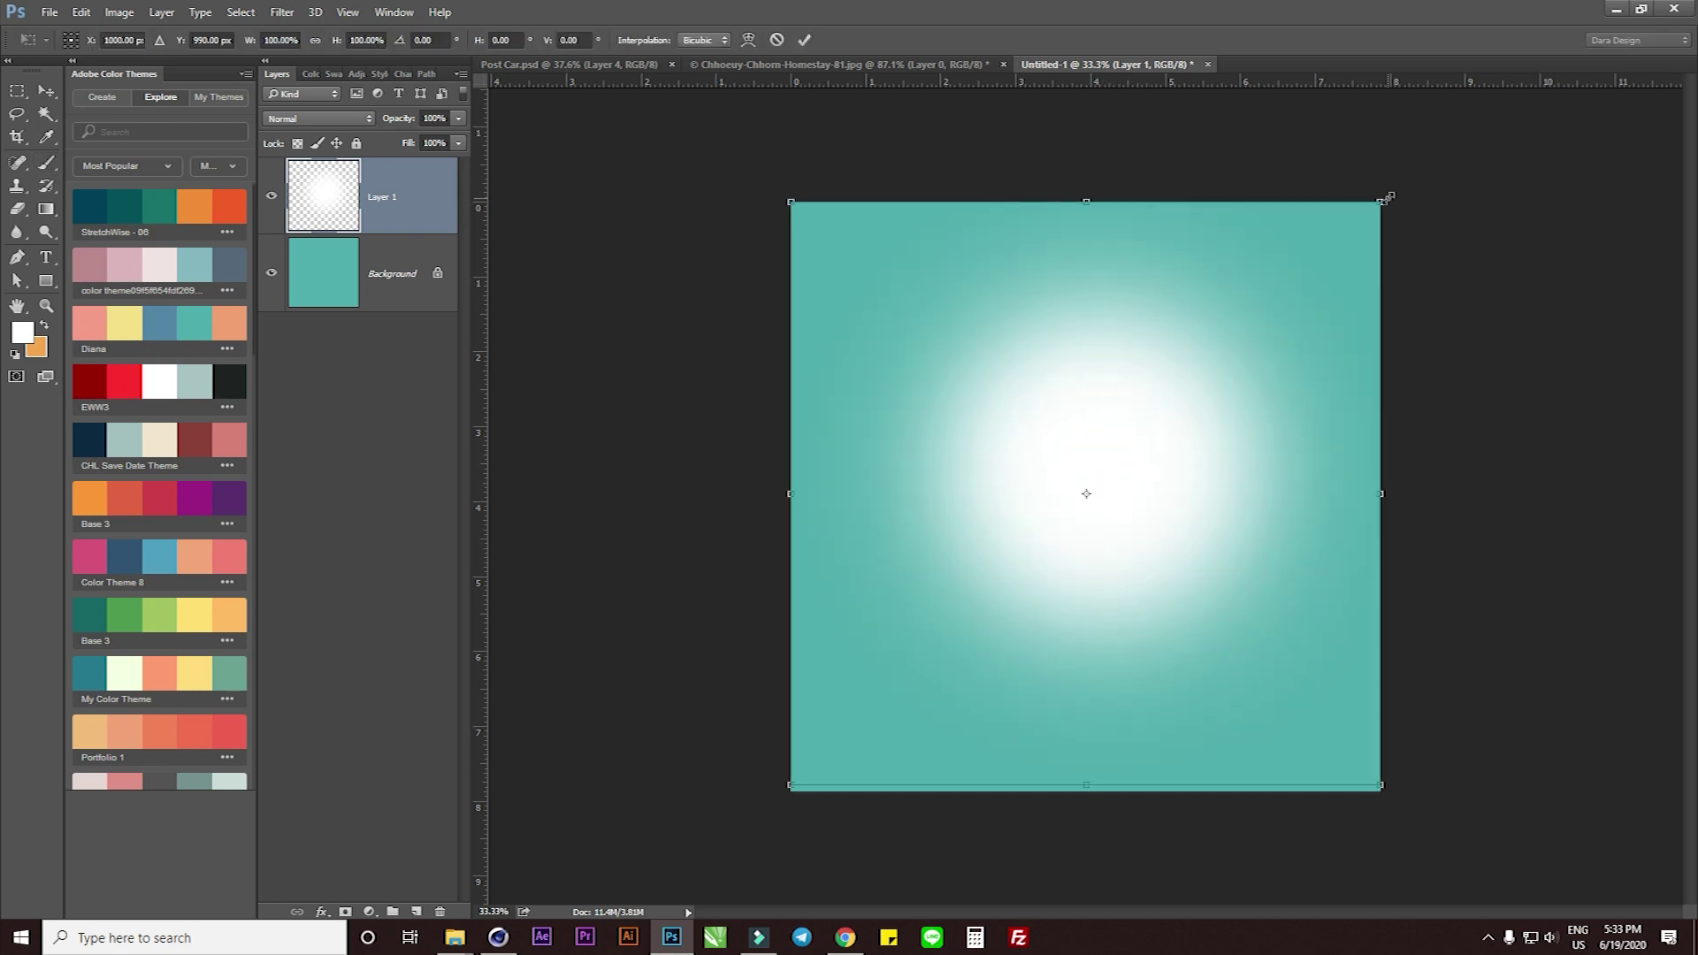
left_click_drag(1386, 197, 1468, 115)
left_click_drag(1231, 432, 1212, 428)
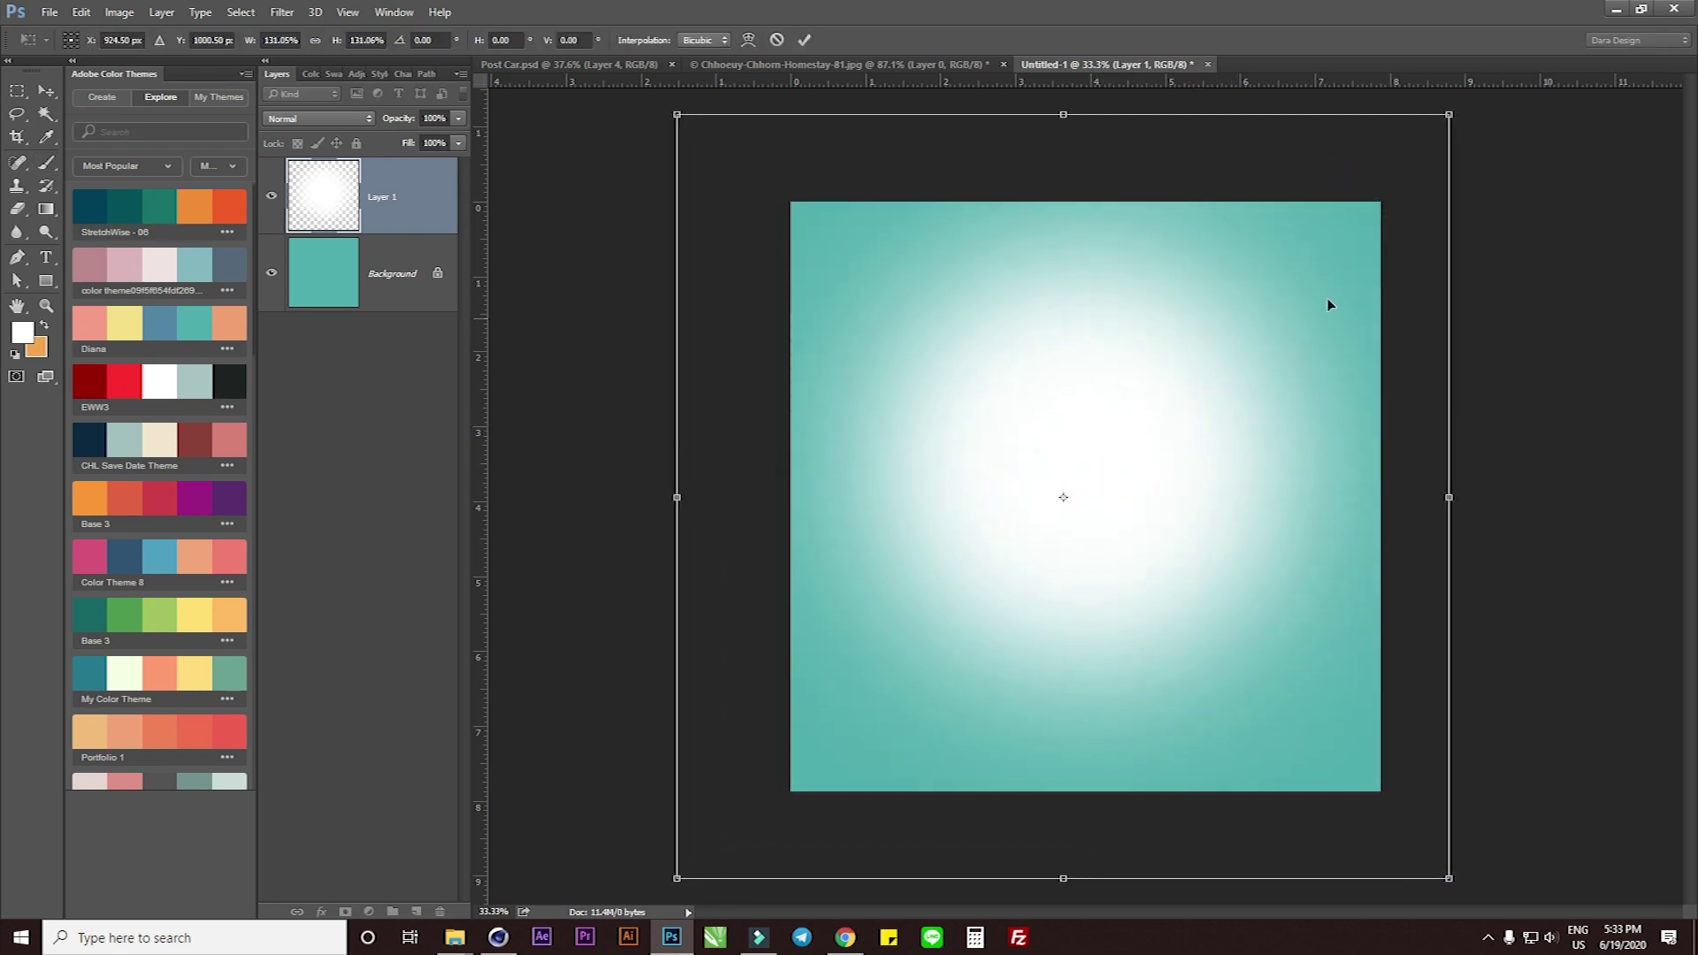
left_click_drag(1450, 114, 1535, 31)
left_click_drag(1233, 429, 1213, 459)
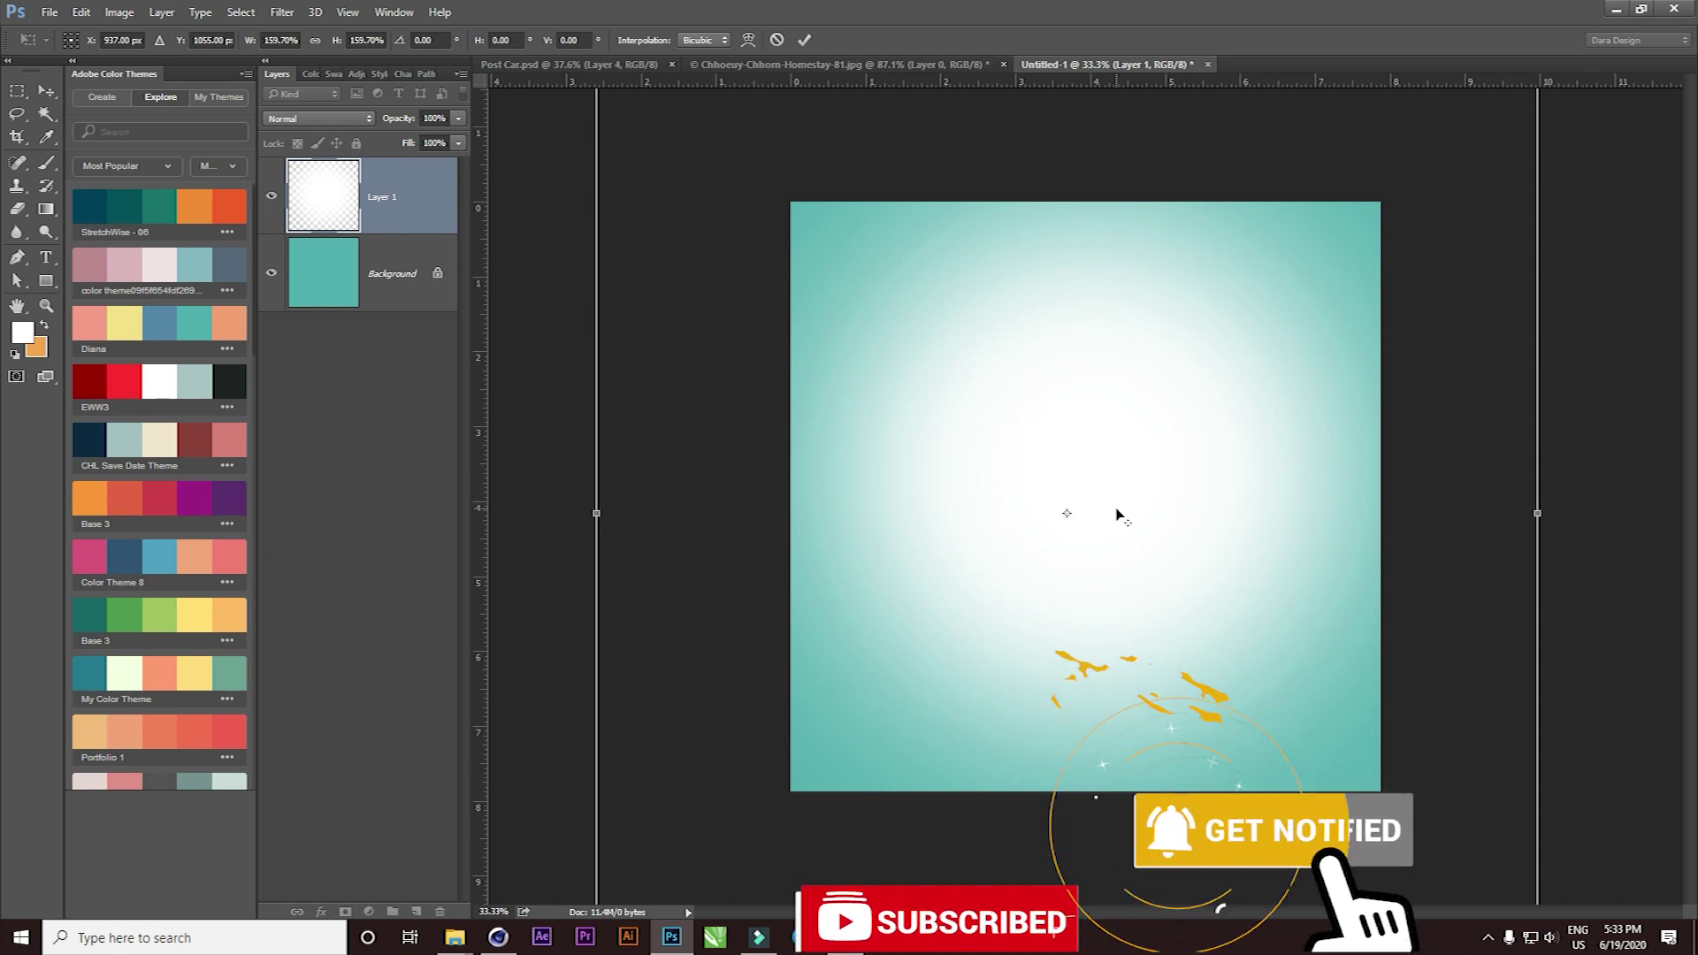
scroll(1118, 519, "down", 3)
left_click_drag(1342, 239, 1391, 191)
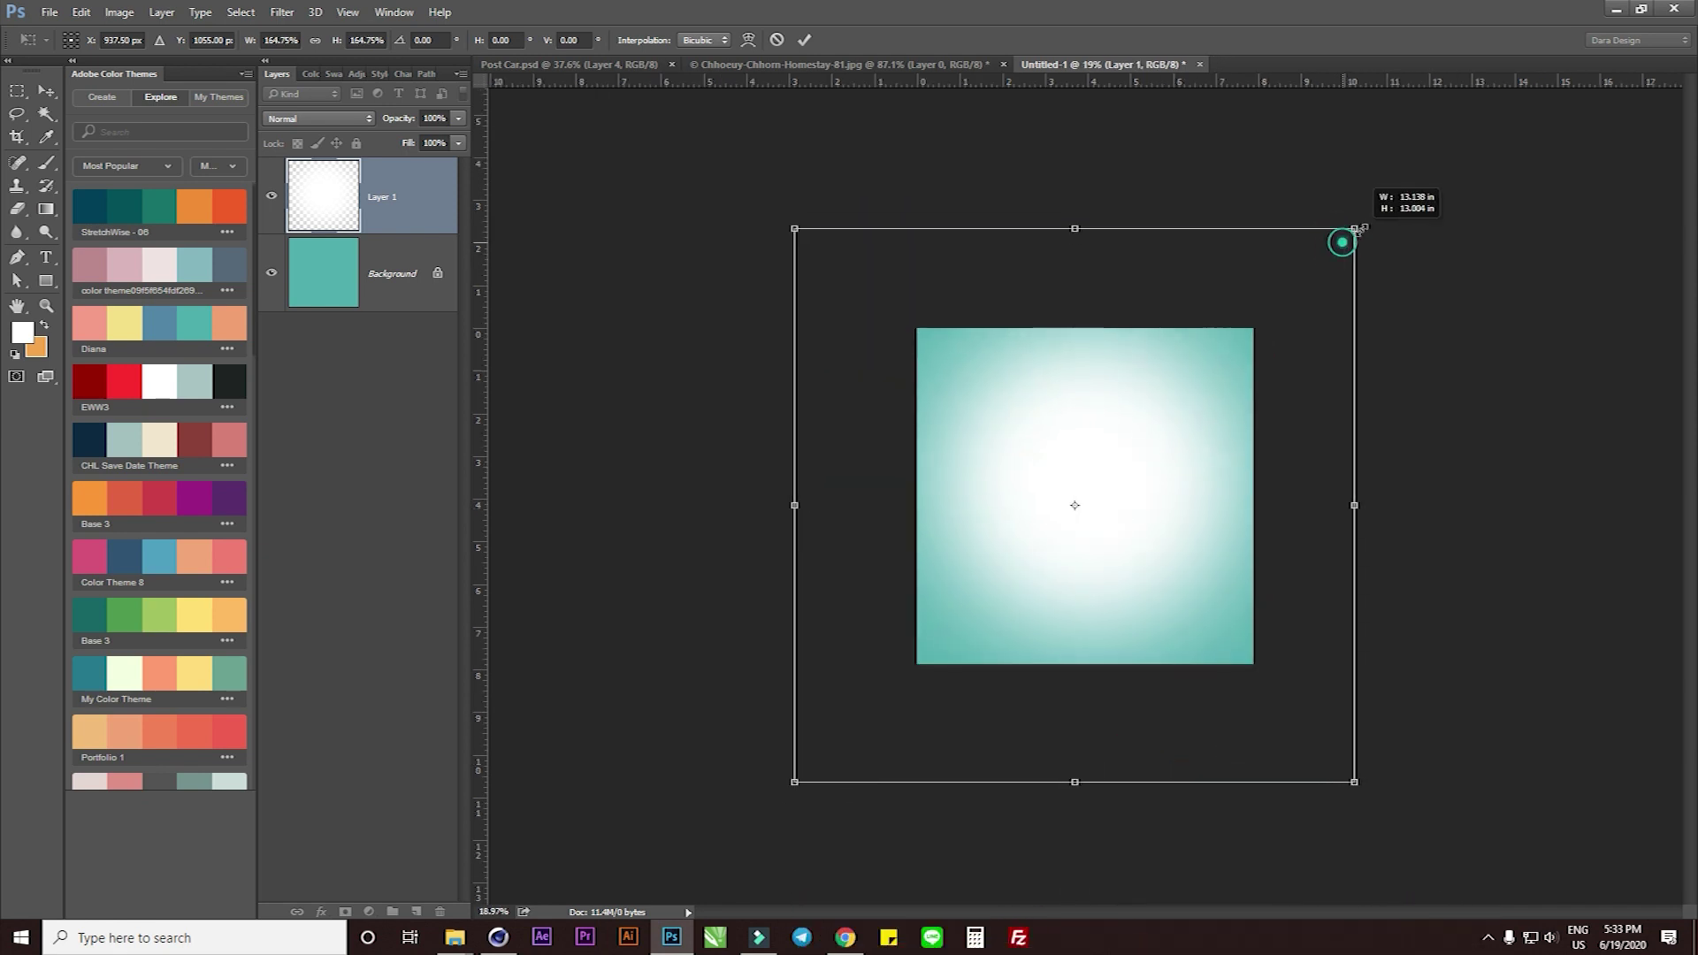
left_click_drag(1208, 428, 1195, 451)
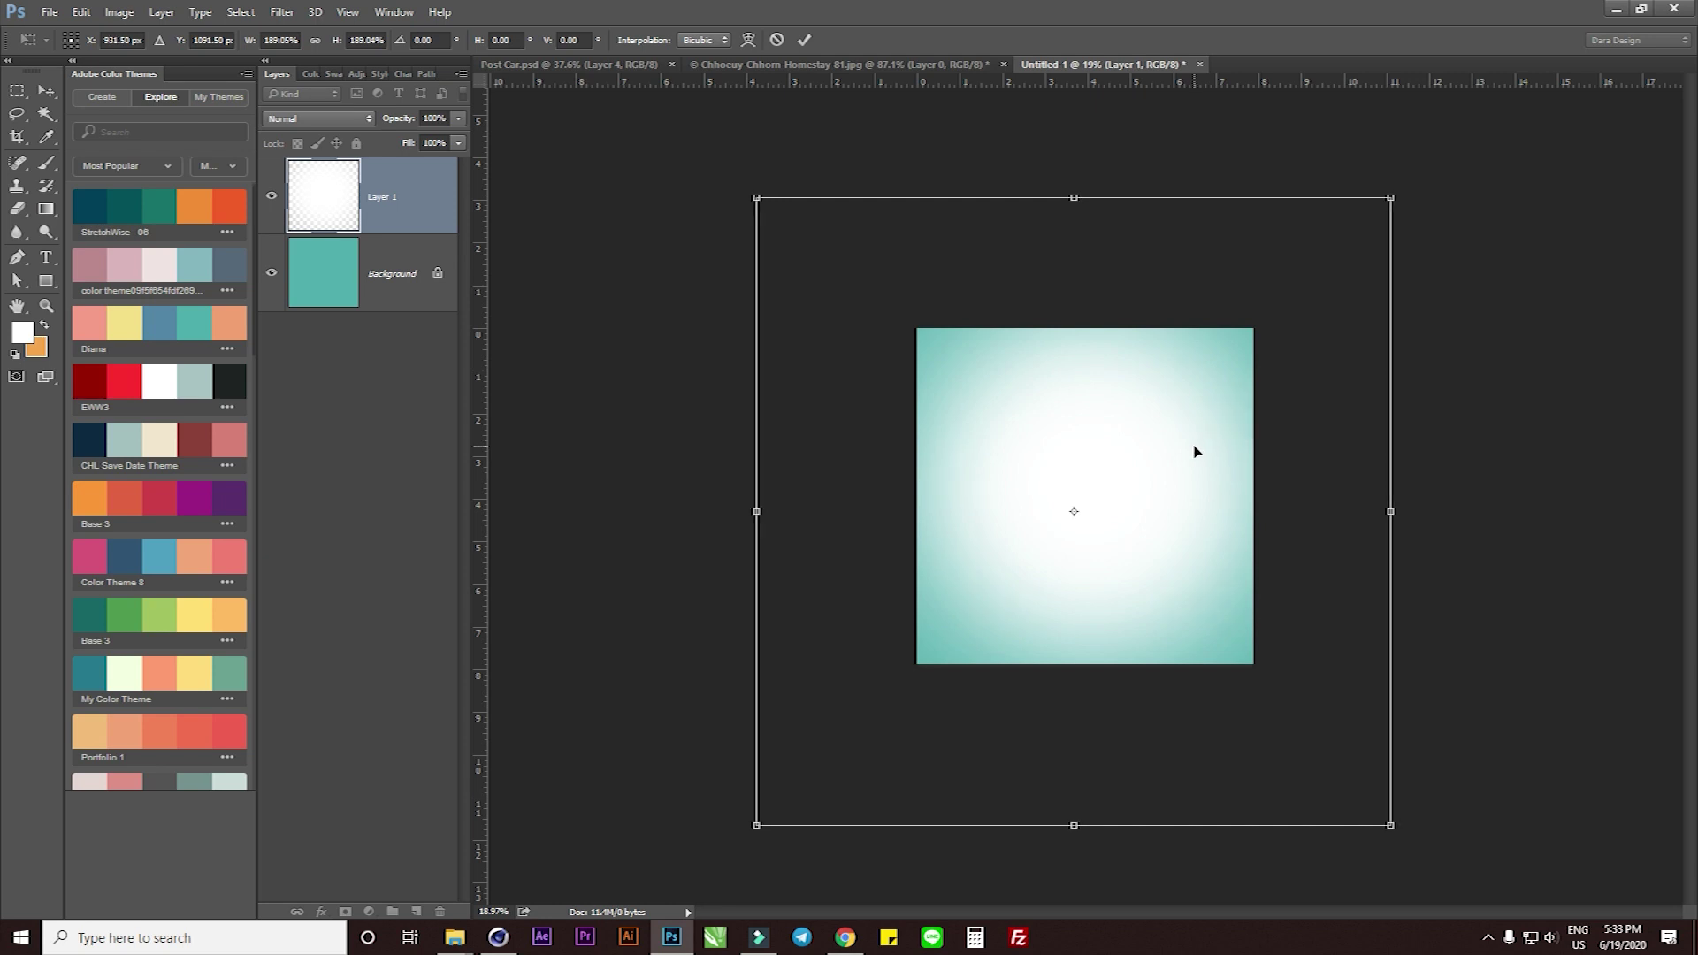
key("Return")
key("v")
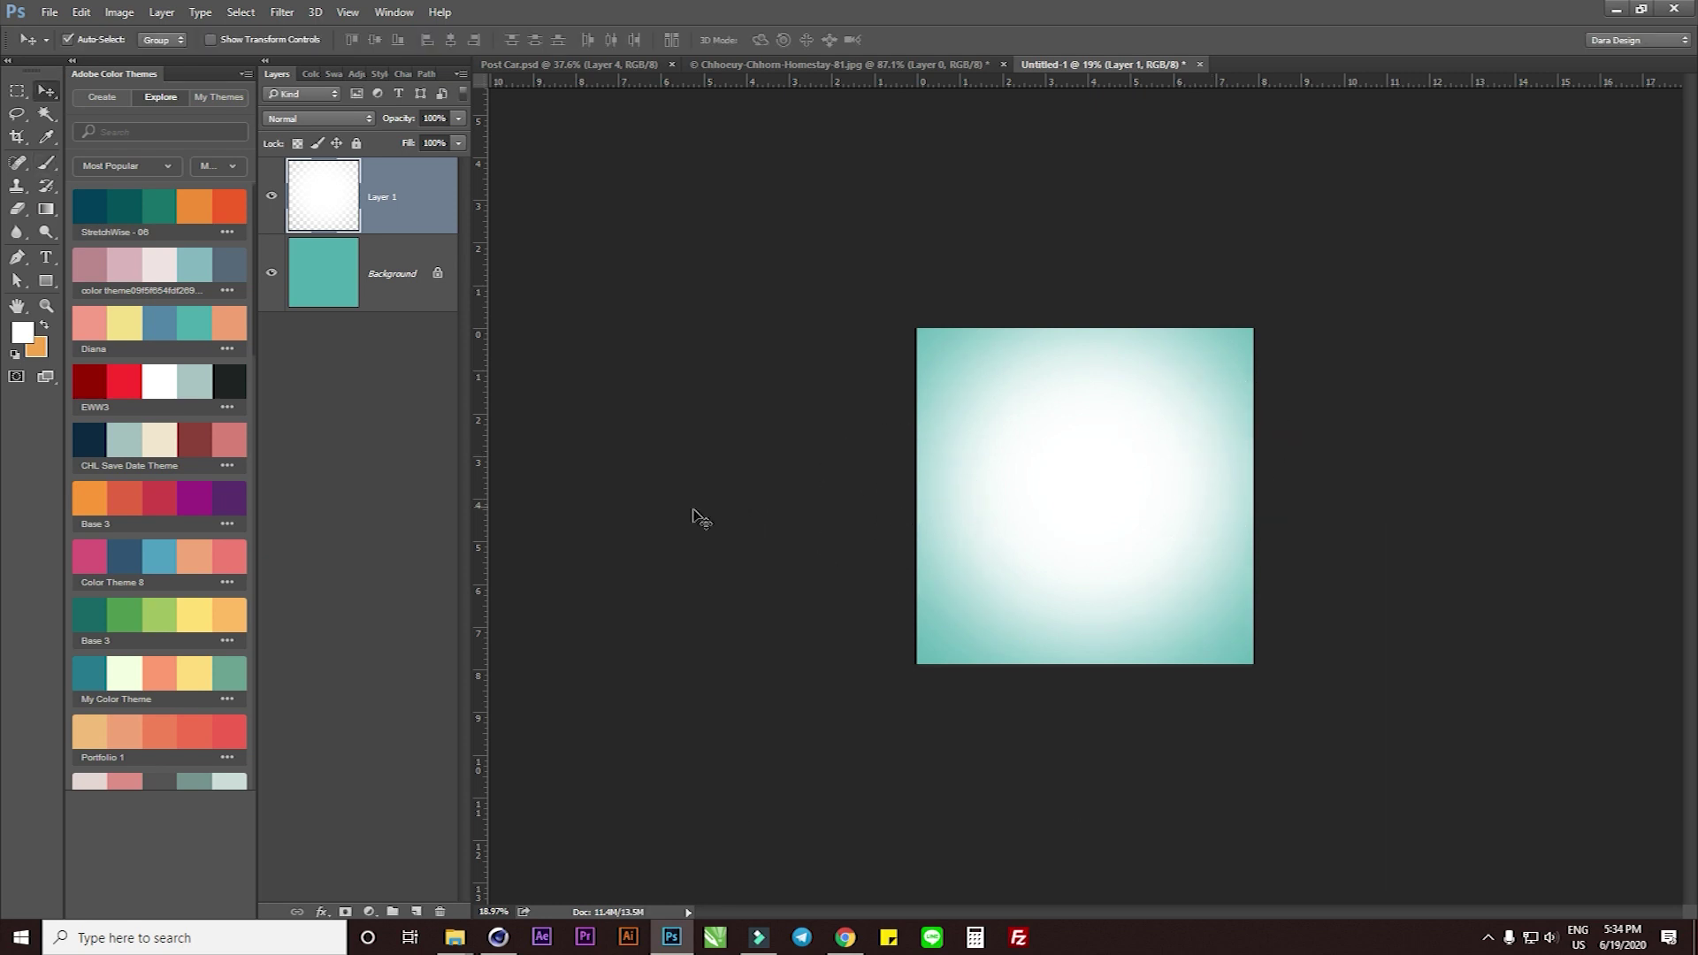
left_click(413, 912)
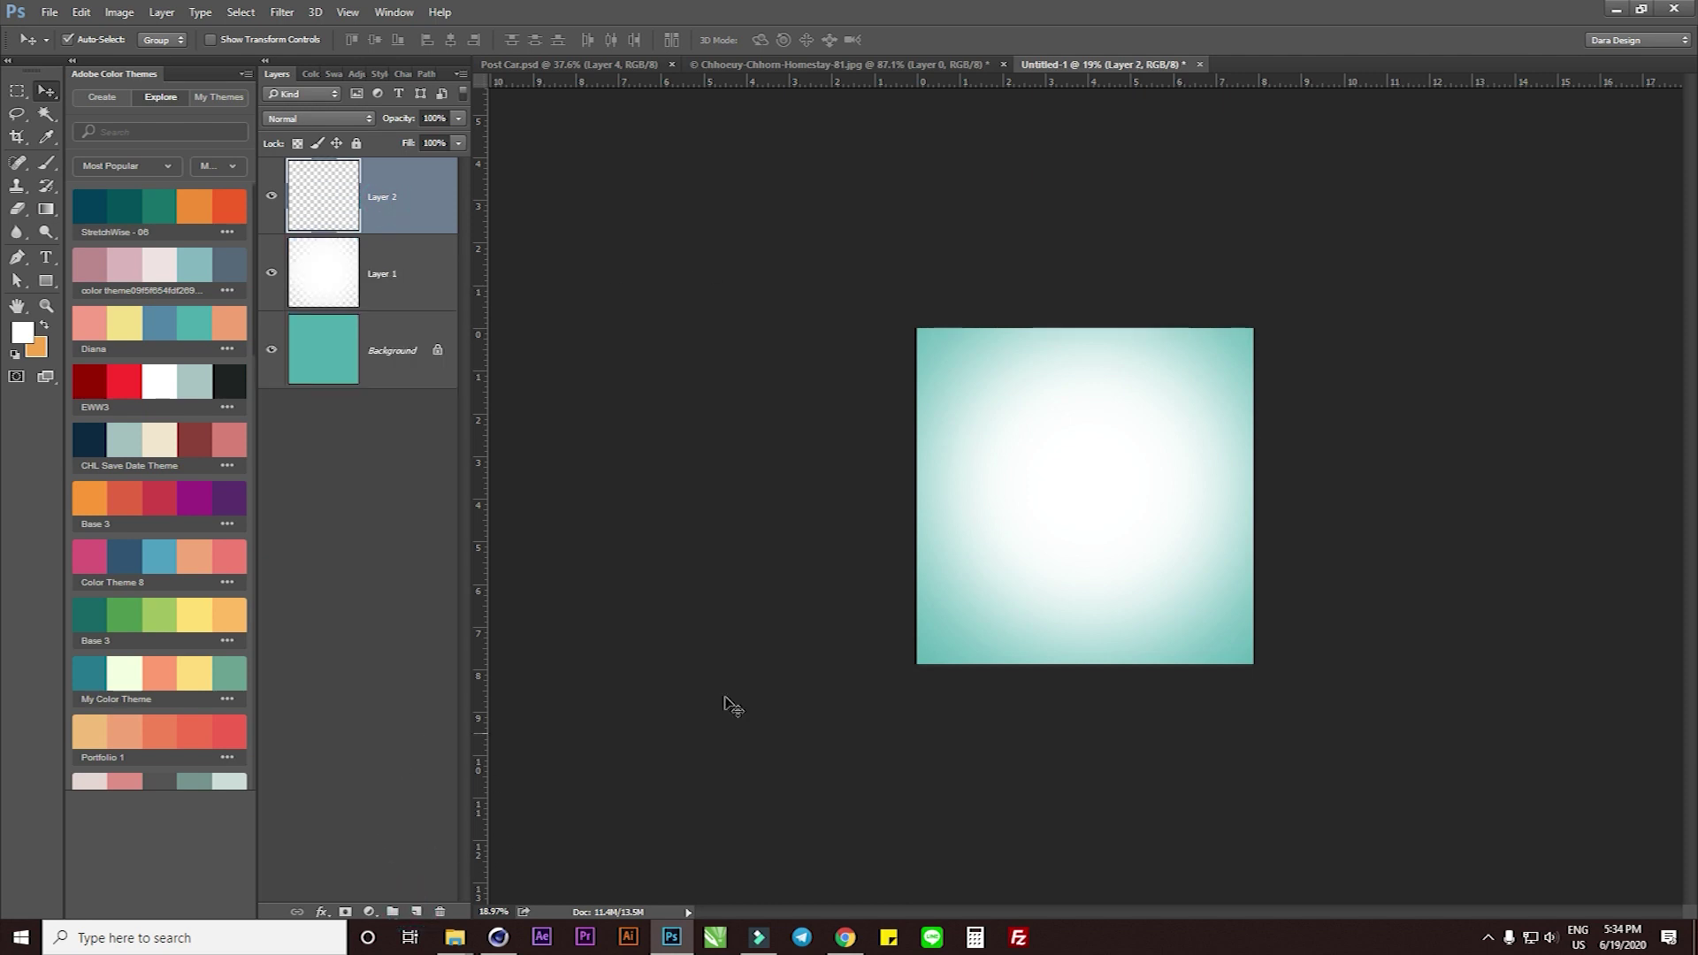
Stamp a white sunburst with the 1300 px sunburst brush at the canvas centre
key("b")
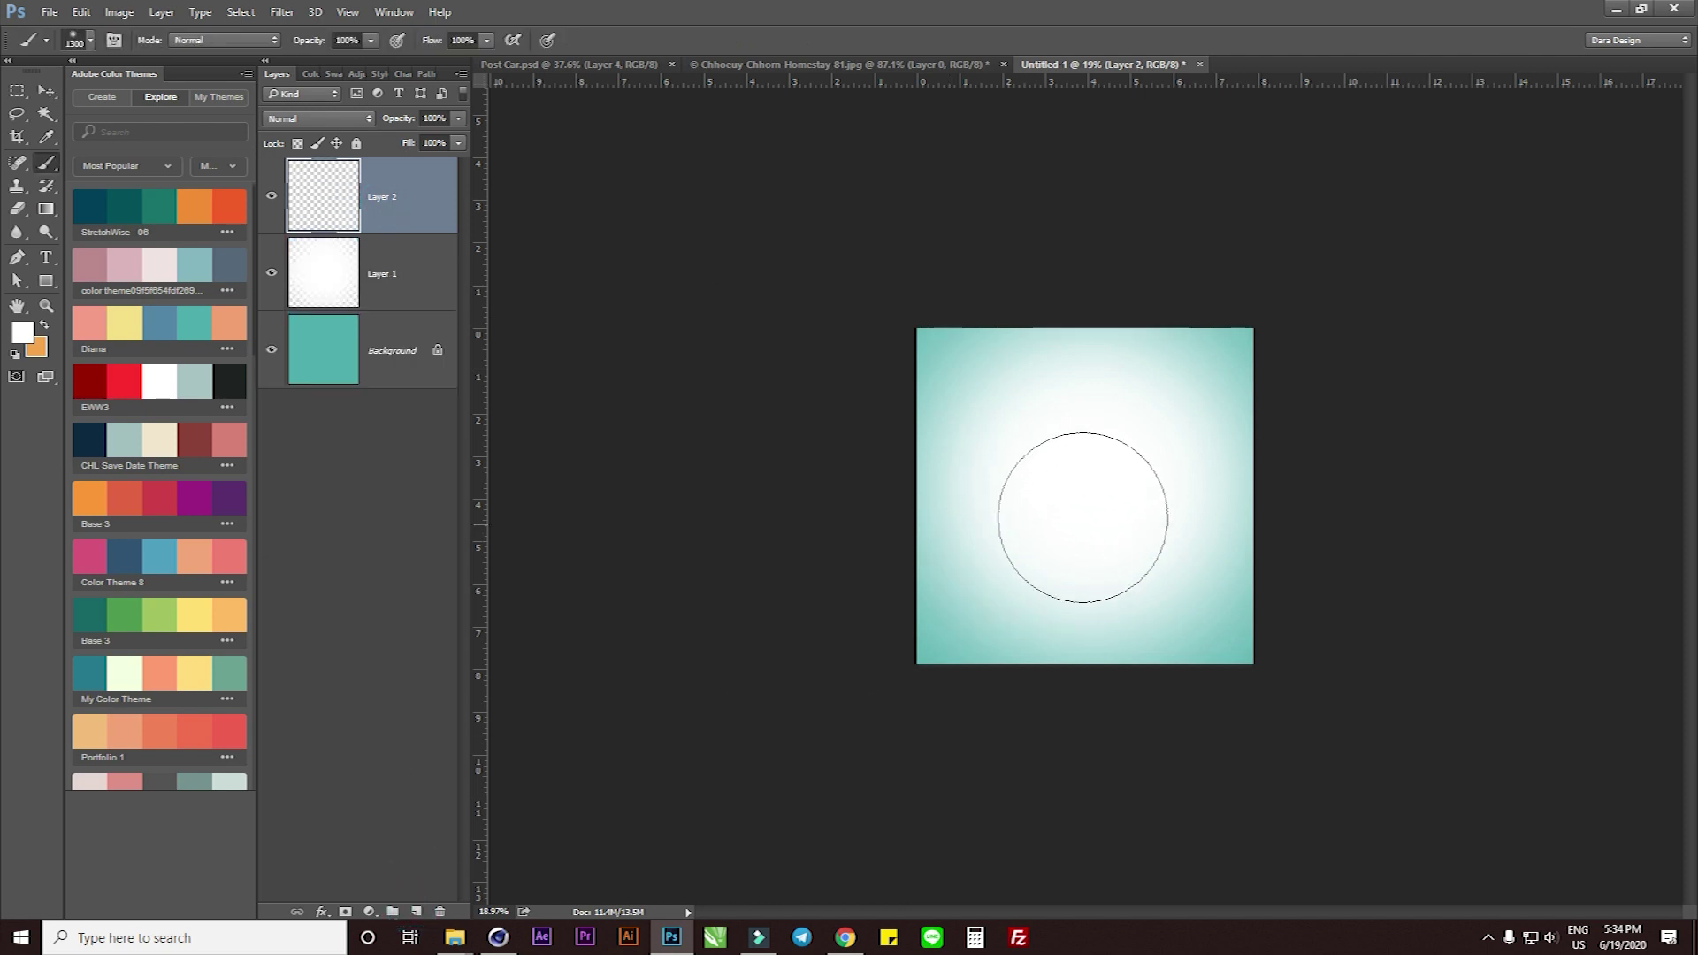
right_click(1090, 475)
left_click(1150, 598)
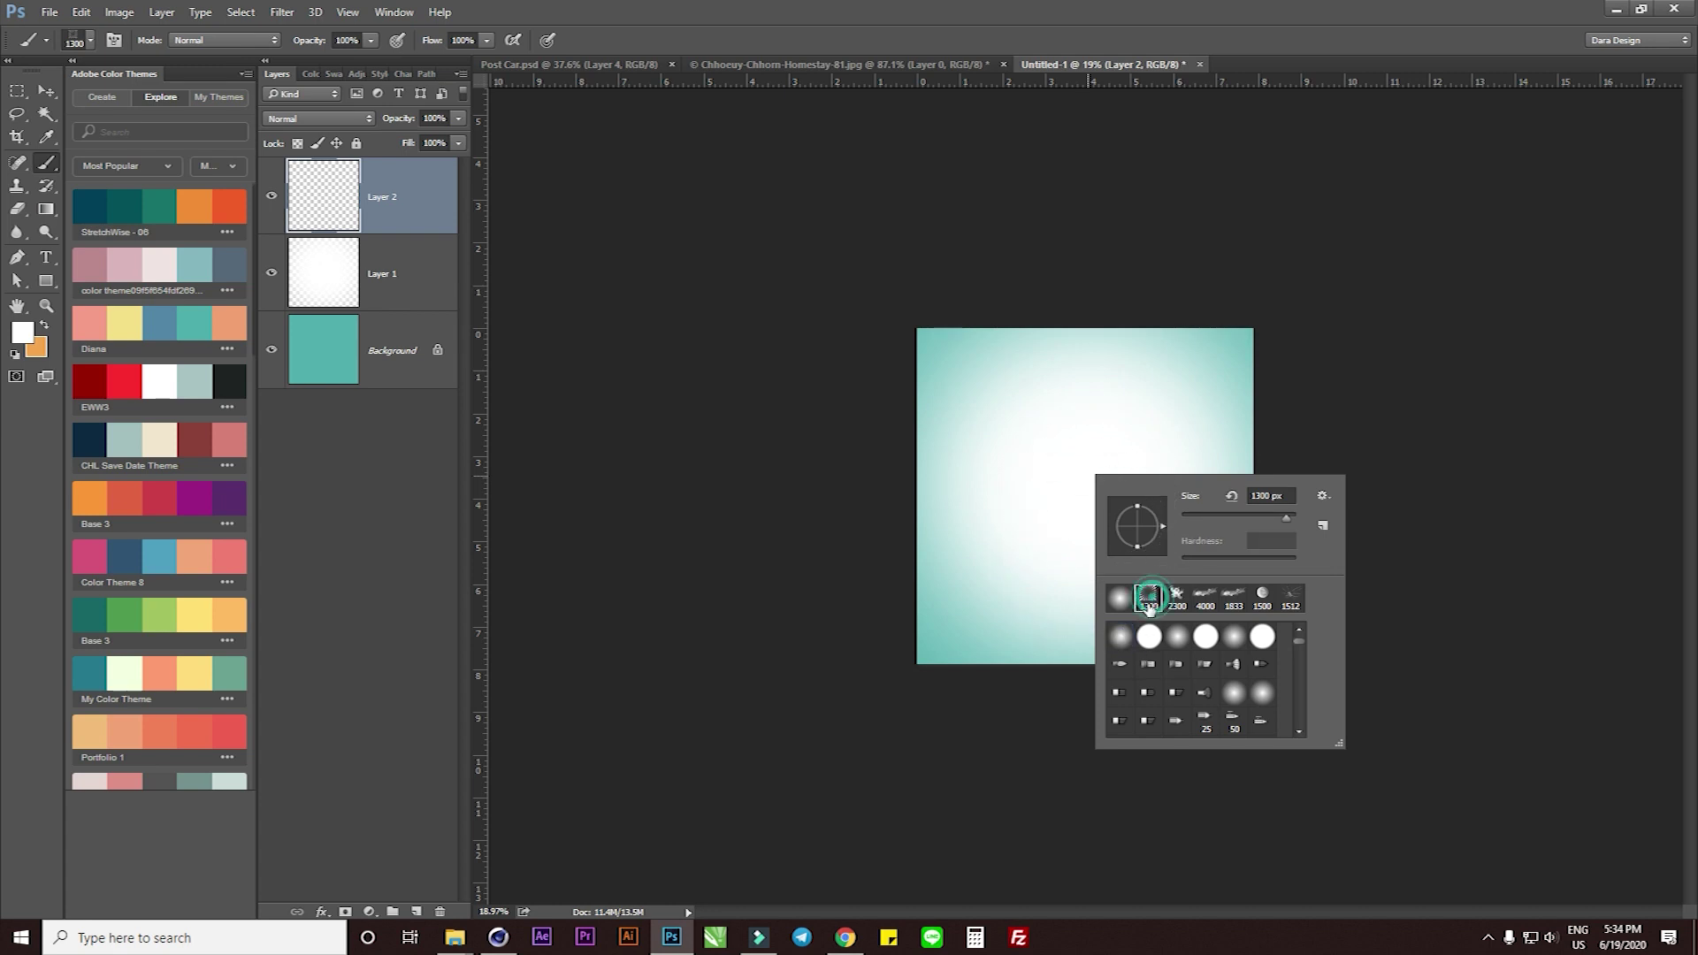
left_click(1203, 17)
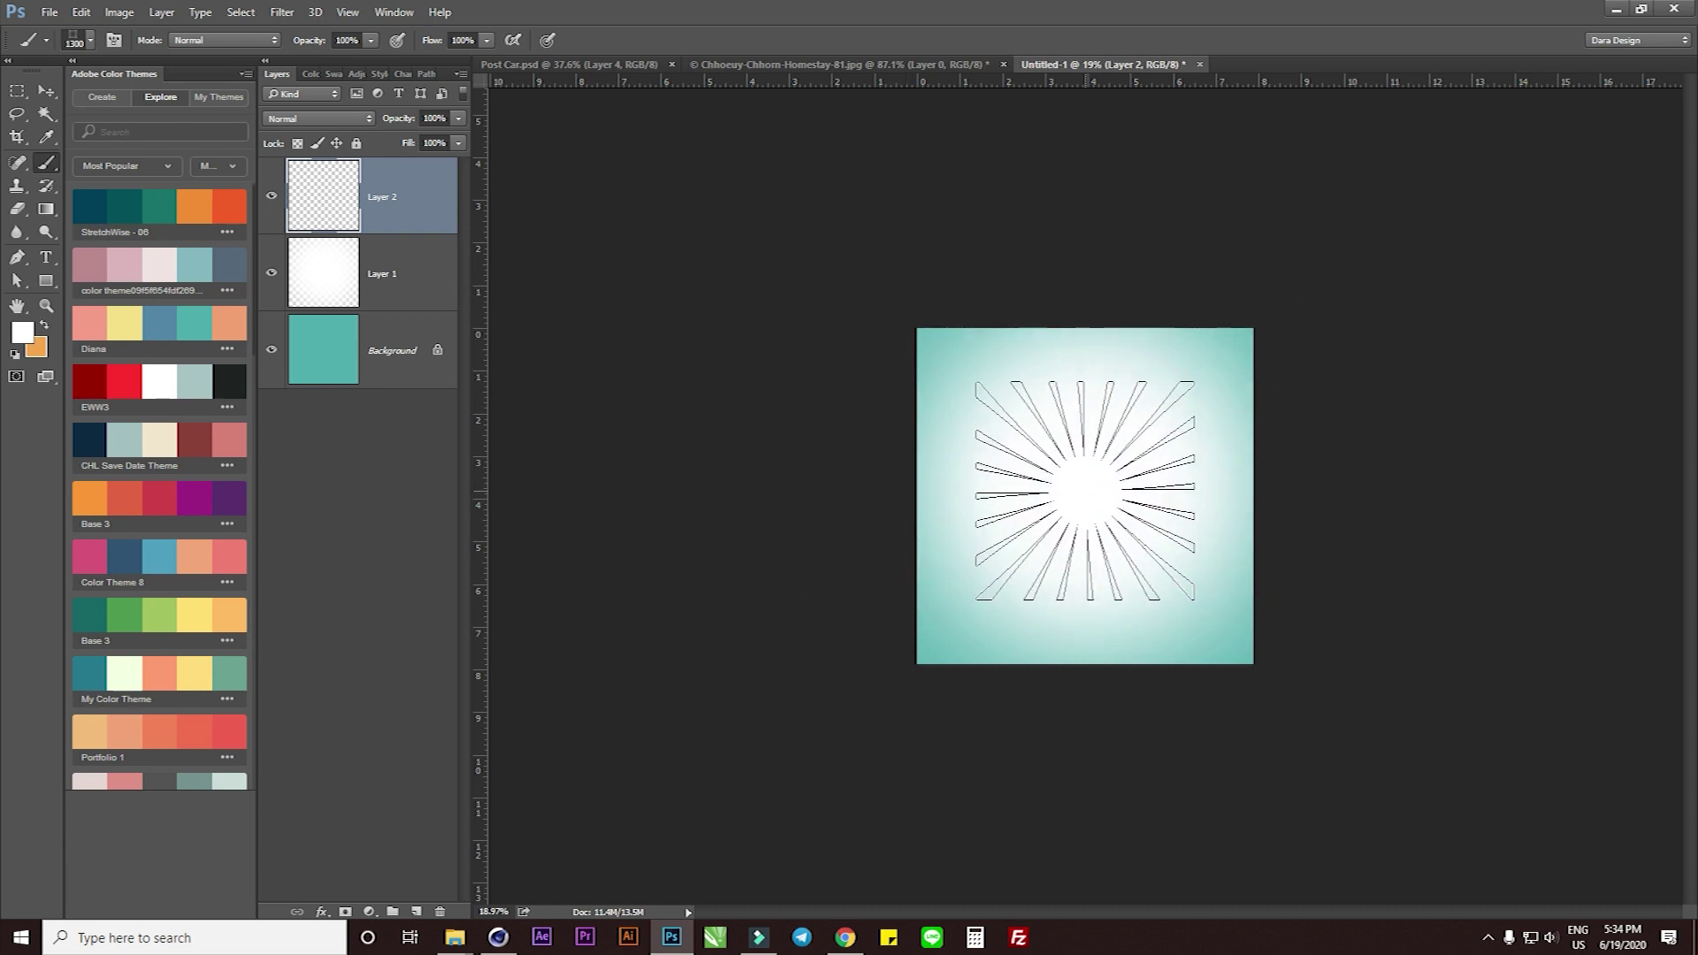
left_click(1085, 491)
Enlarge the sunburst to about 156% so its rays fill the canvas
key("ctrl+t")
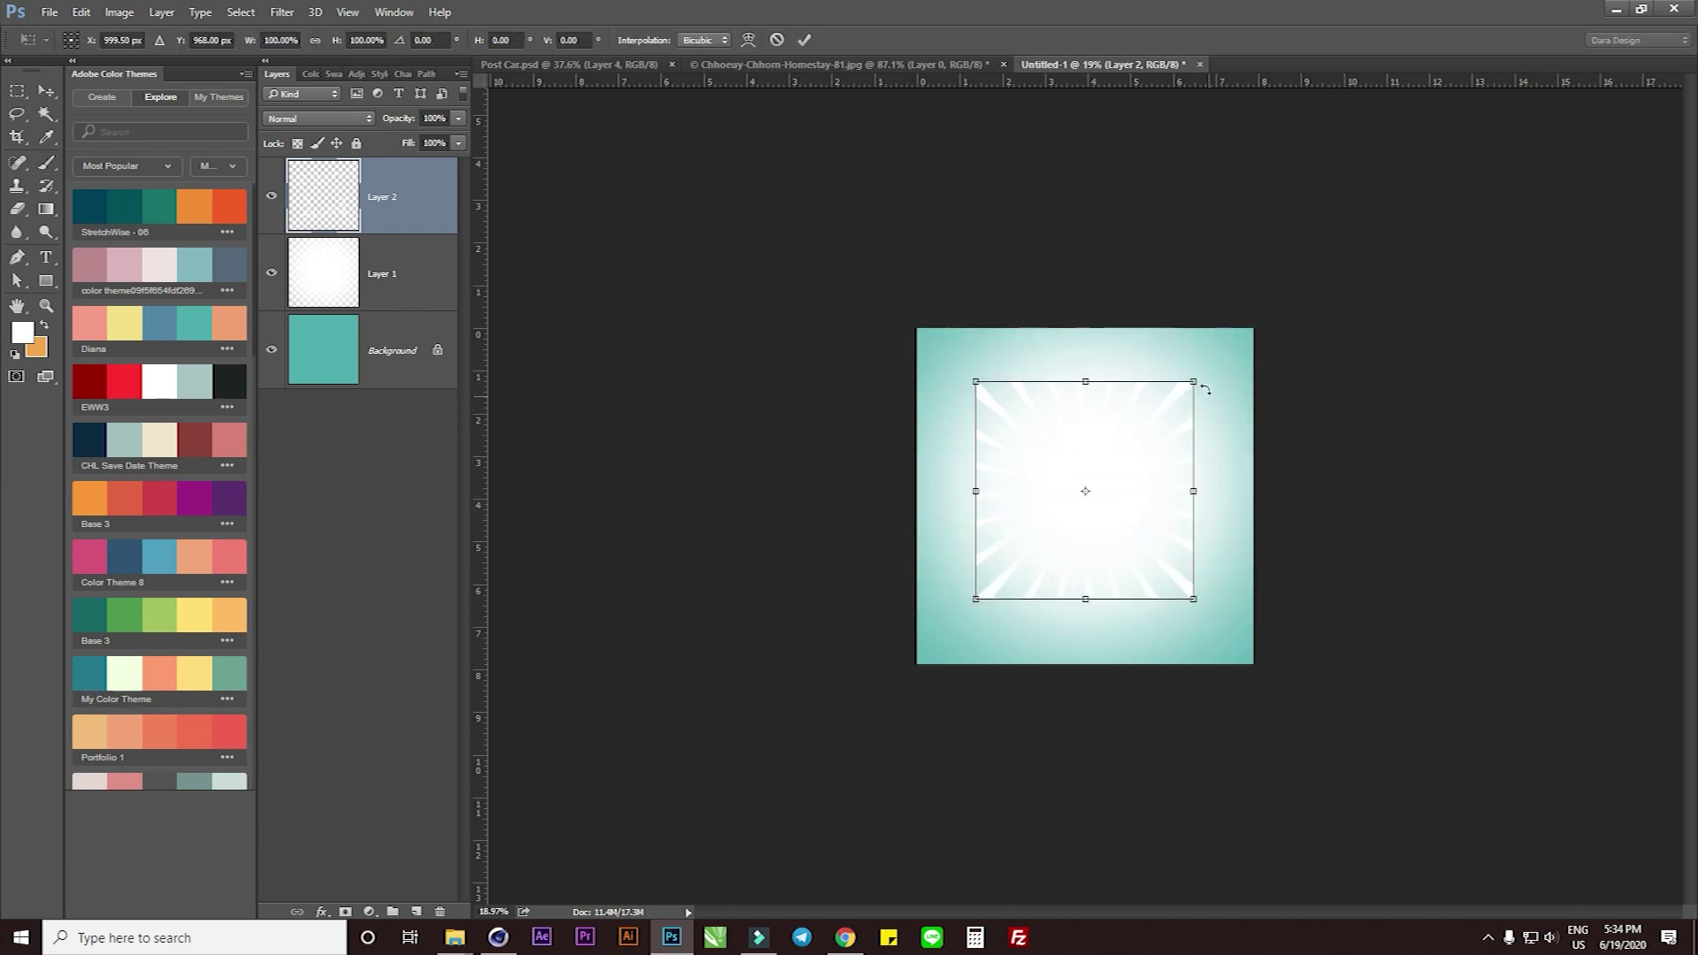
left_click_drag(1191, 379, 1247, 328)
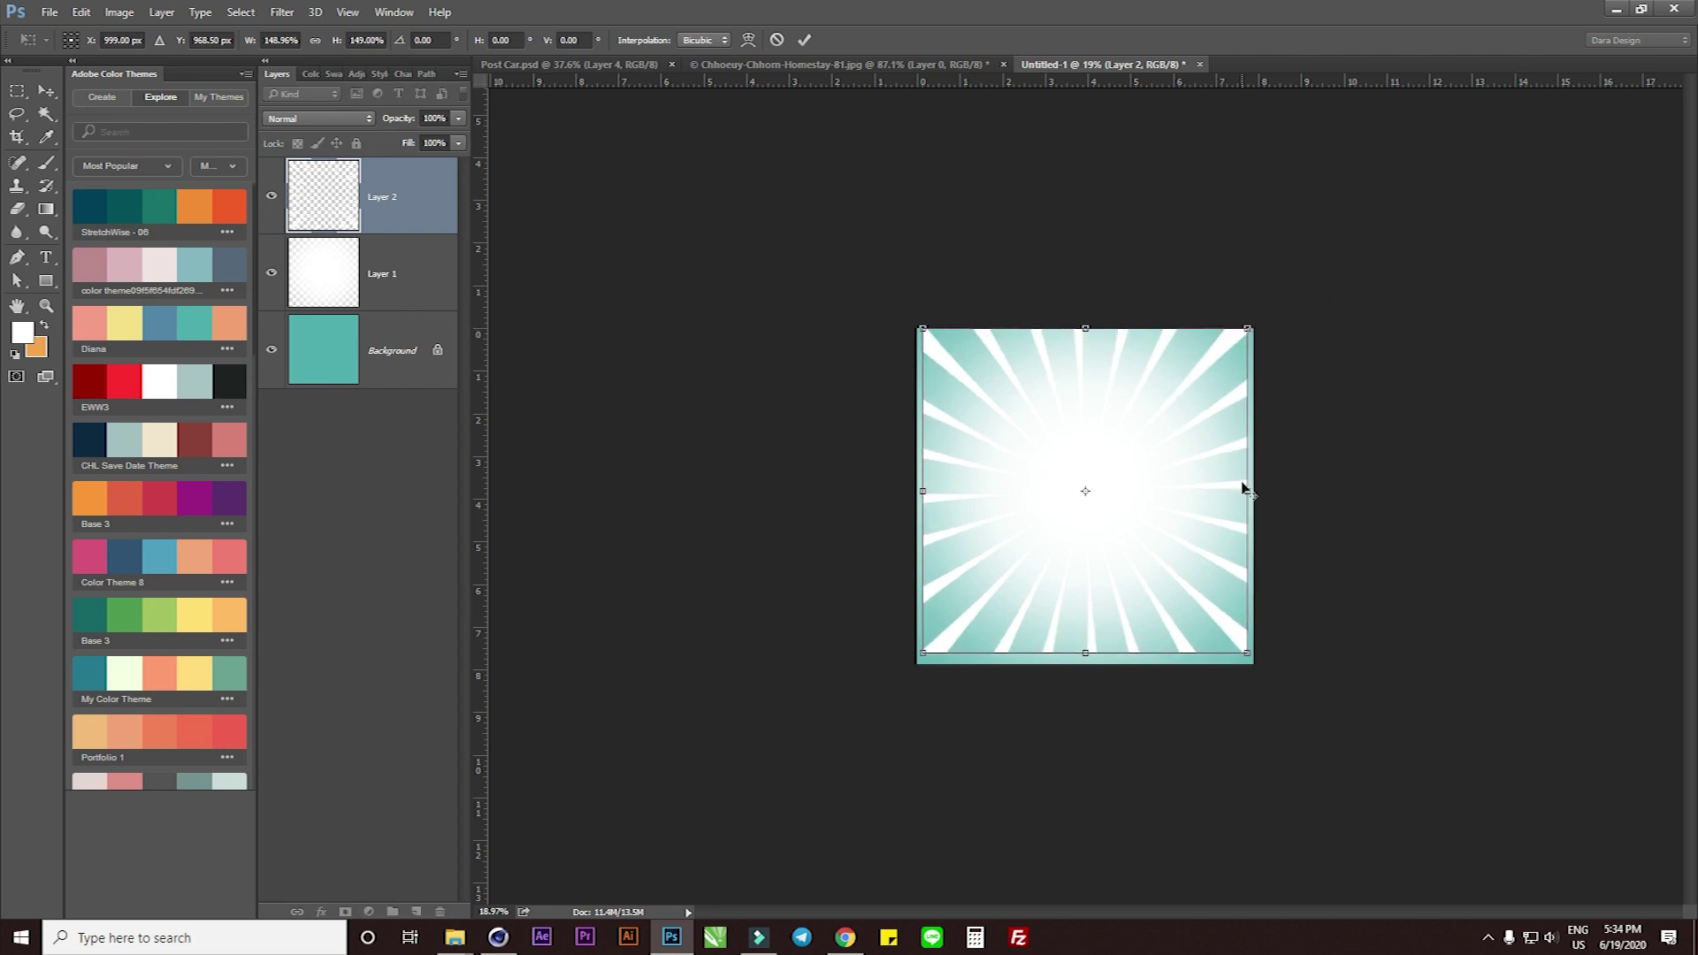
left_click_drag(1251, 656, 1257, 661)
left_click_drag(926, 663, 918, 669)
Commit the resize, move Layer 2 below Layer 1 and set its opacity to 15%
key("Return")
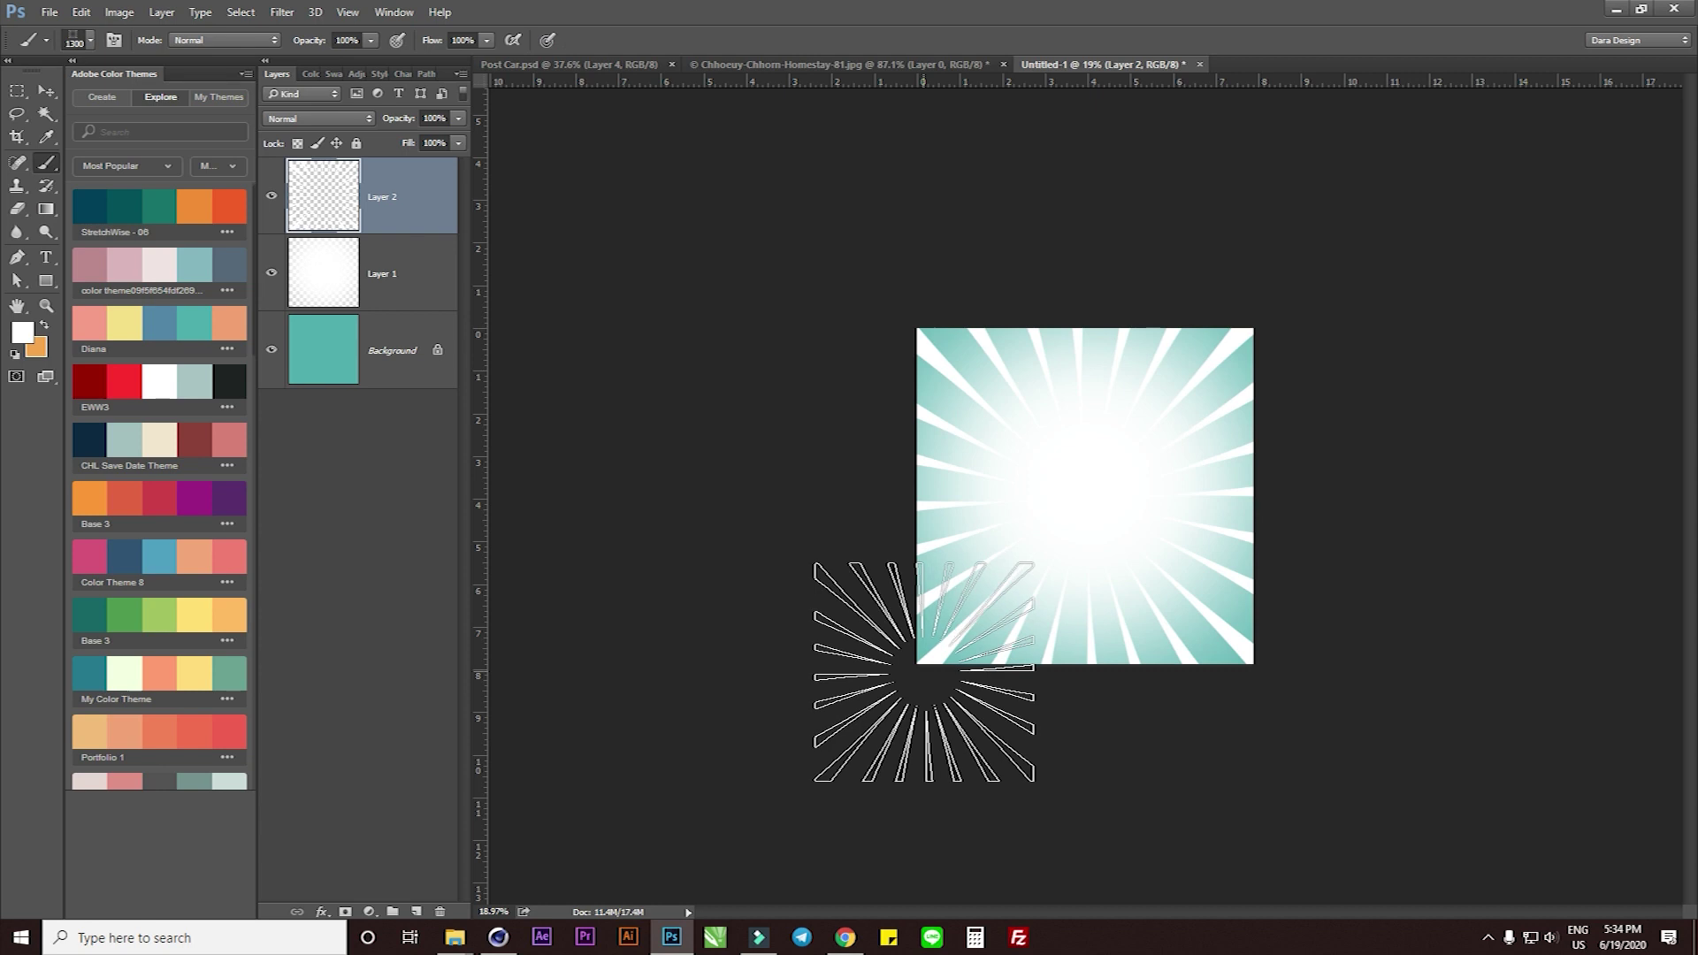
left_click_drag(388, 206, 387, 296)
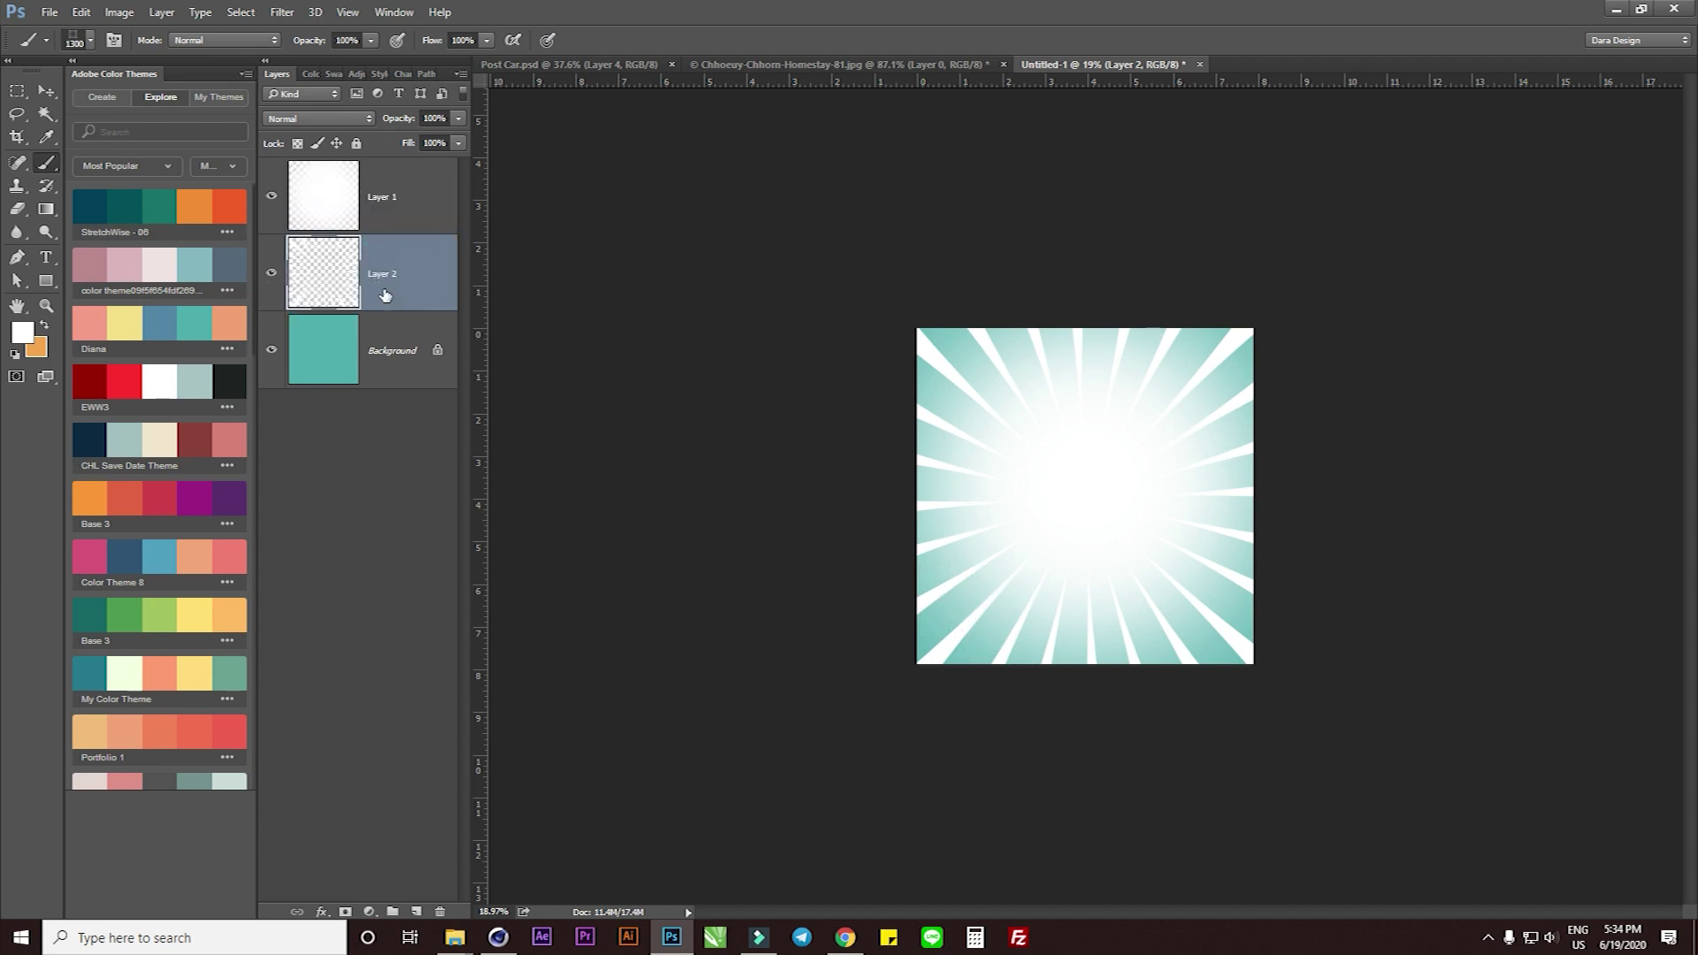
left_click(408, 124)
type("15")
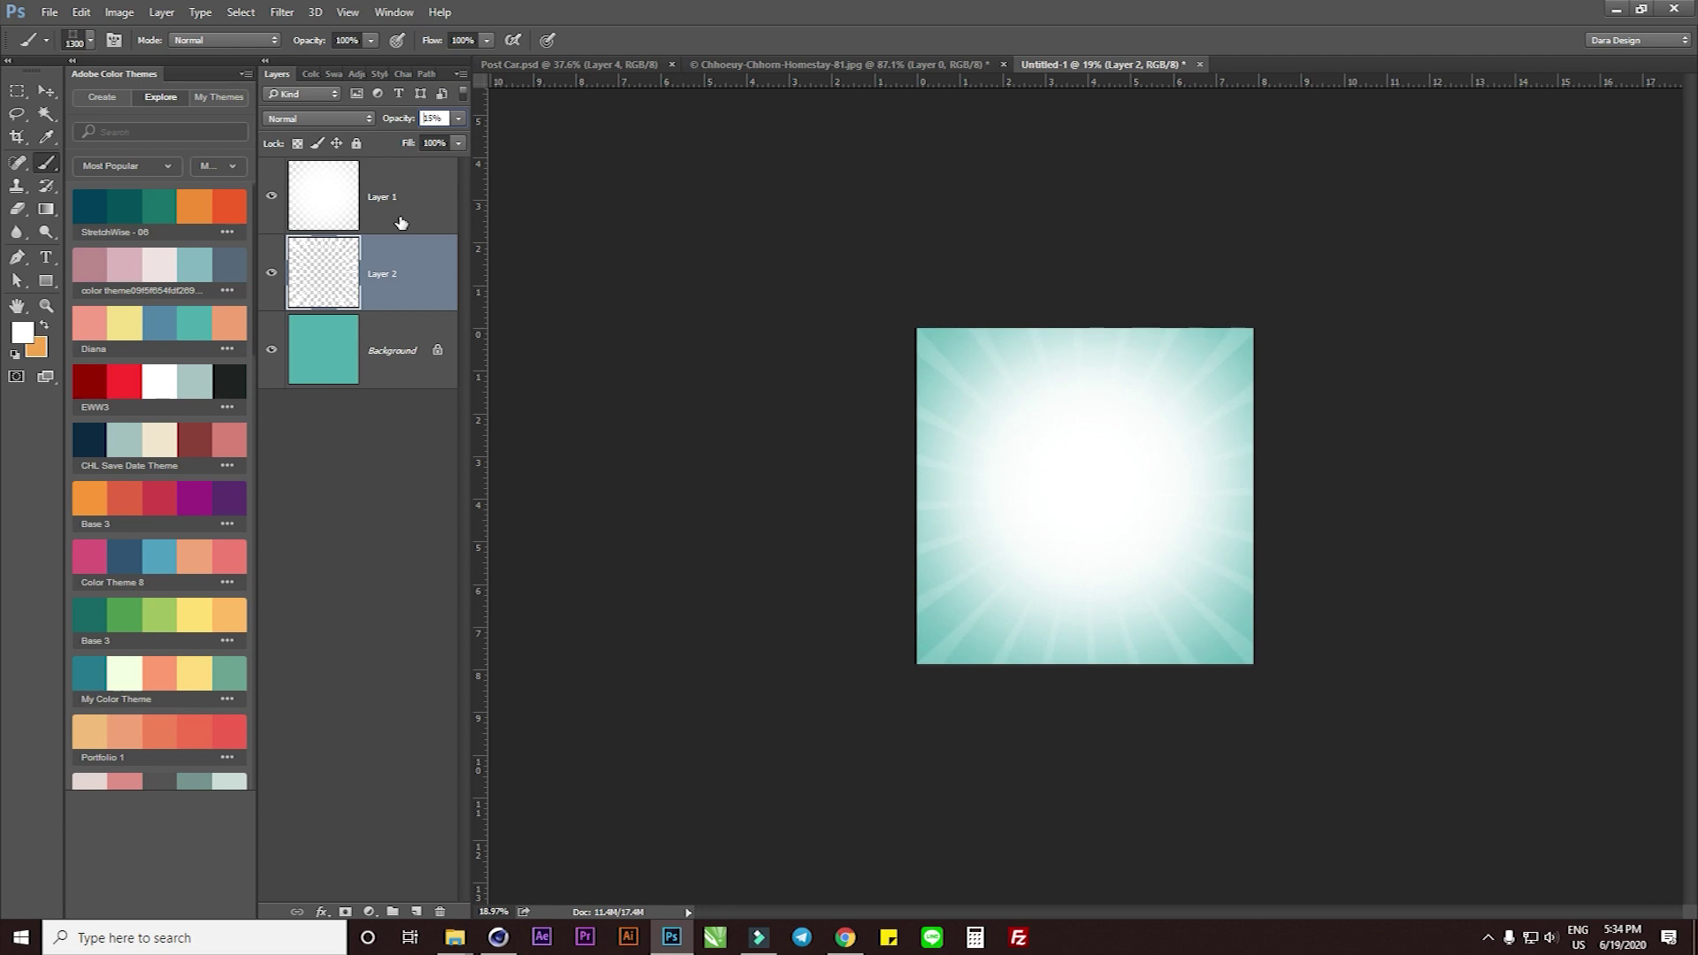
Duplicate the sunburst layer, rotating the copy about 6.6° and scaling it to 111%
left_click_drag(325, 261, 654, 366)
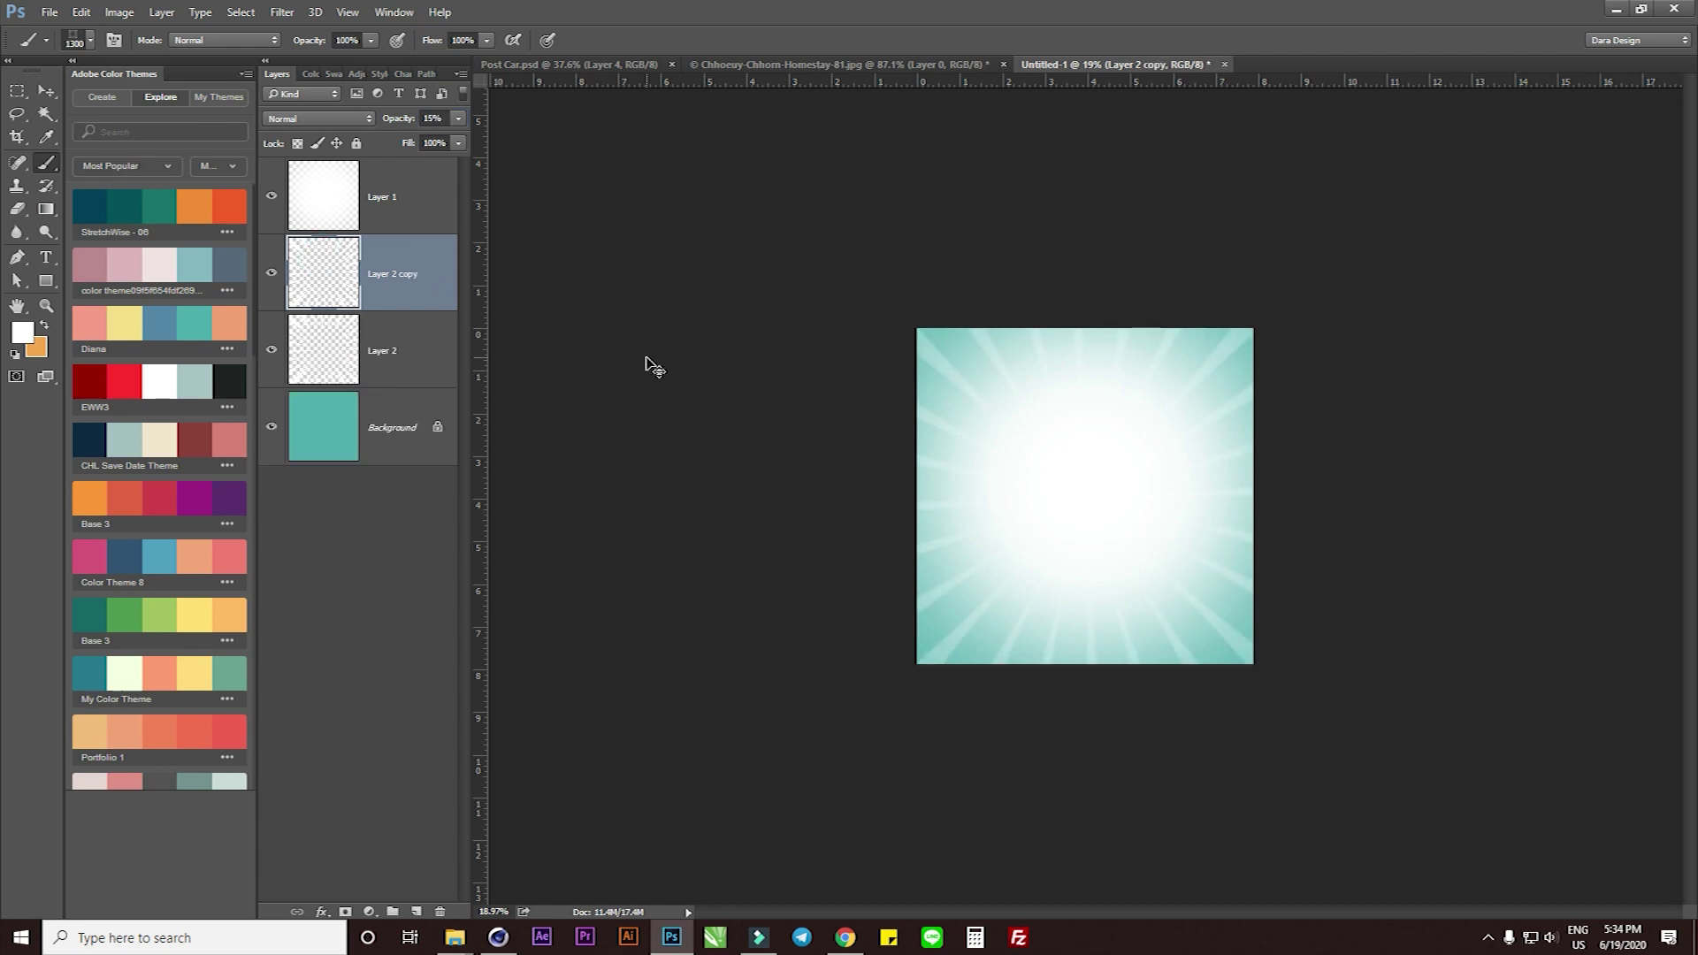
key("ctrl+t")
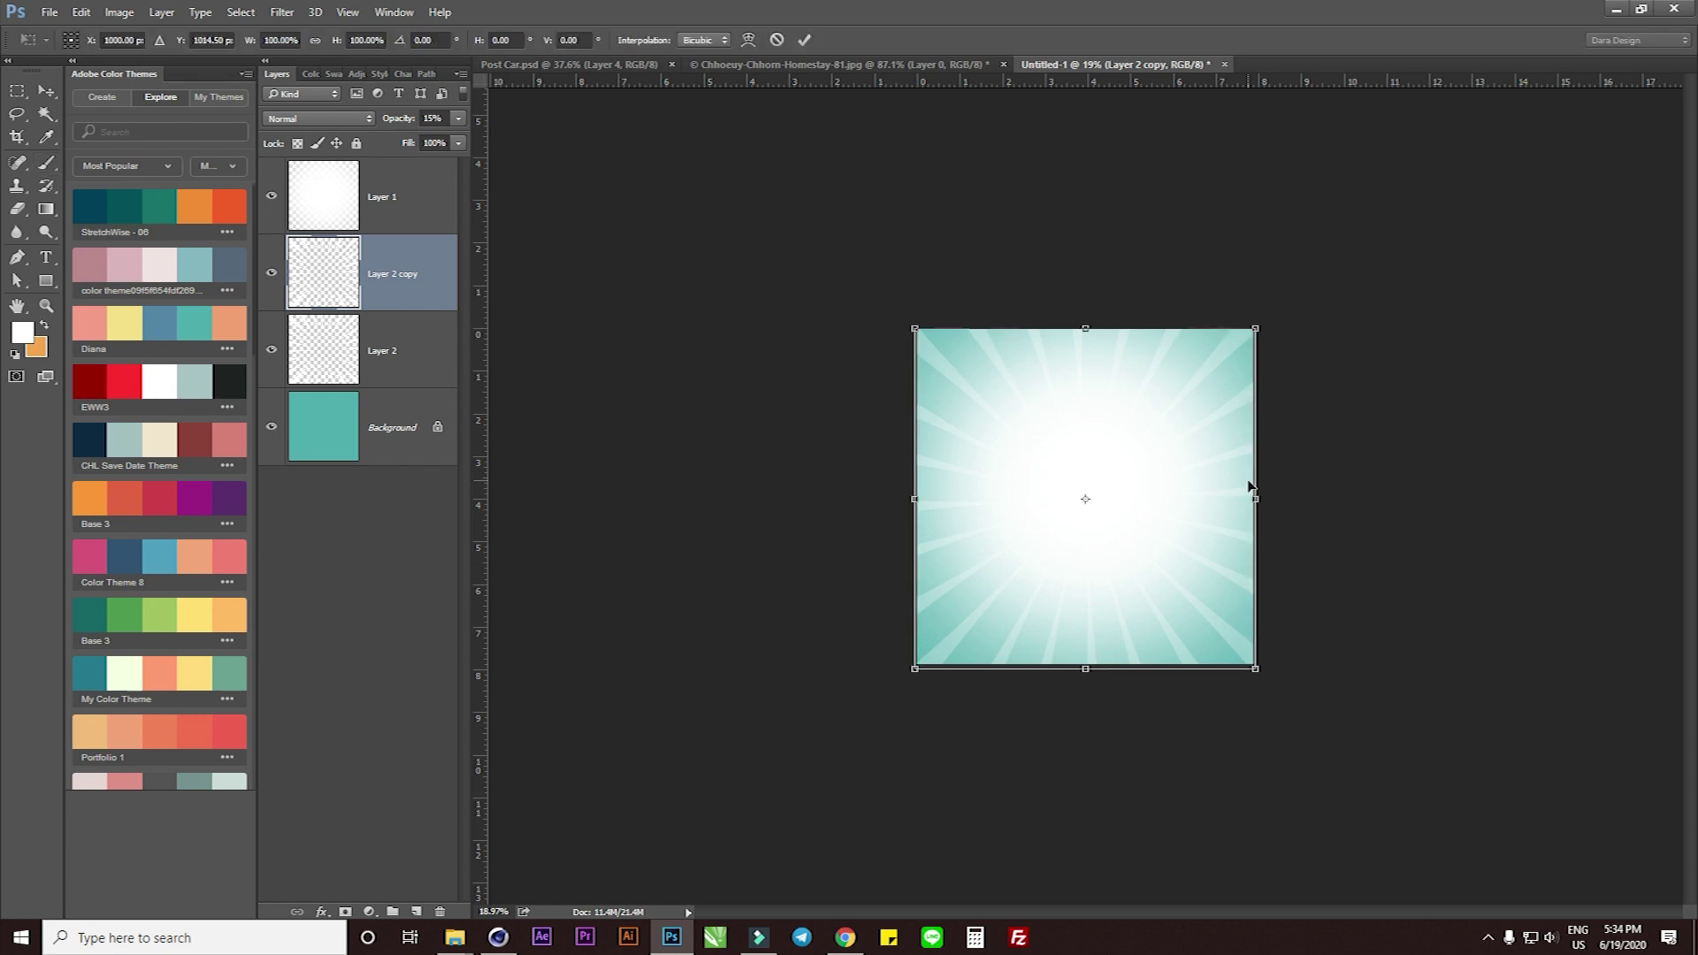
left_click_drag(1309, 506, 1320, 537)
left_click_drag(1277, 352, 1296, 335)
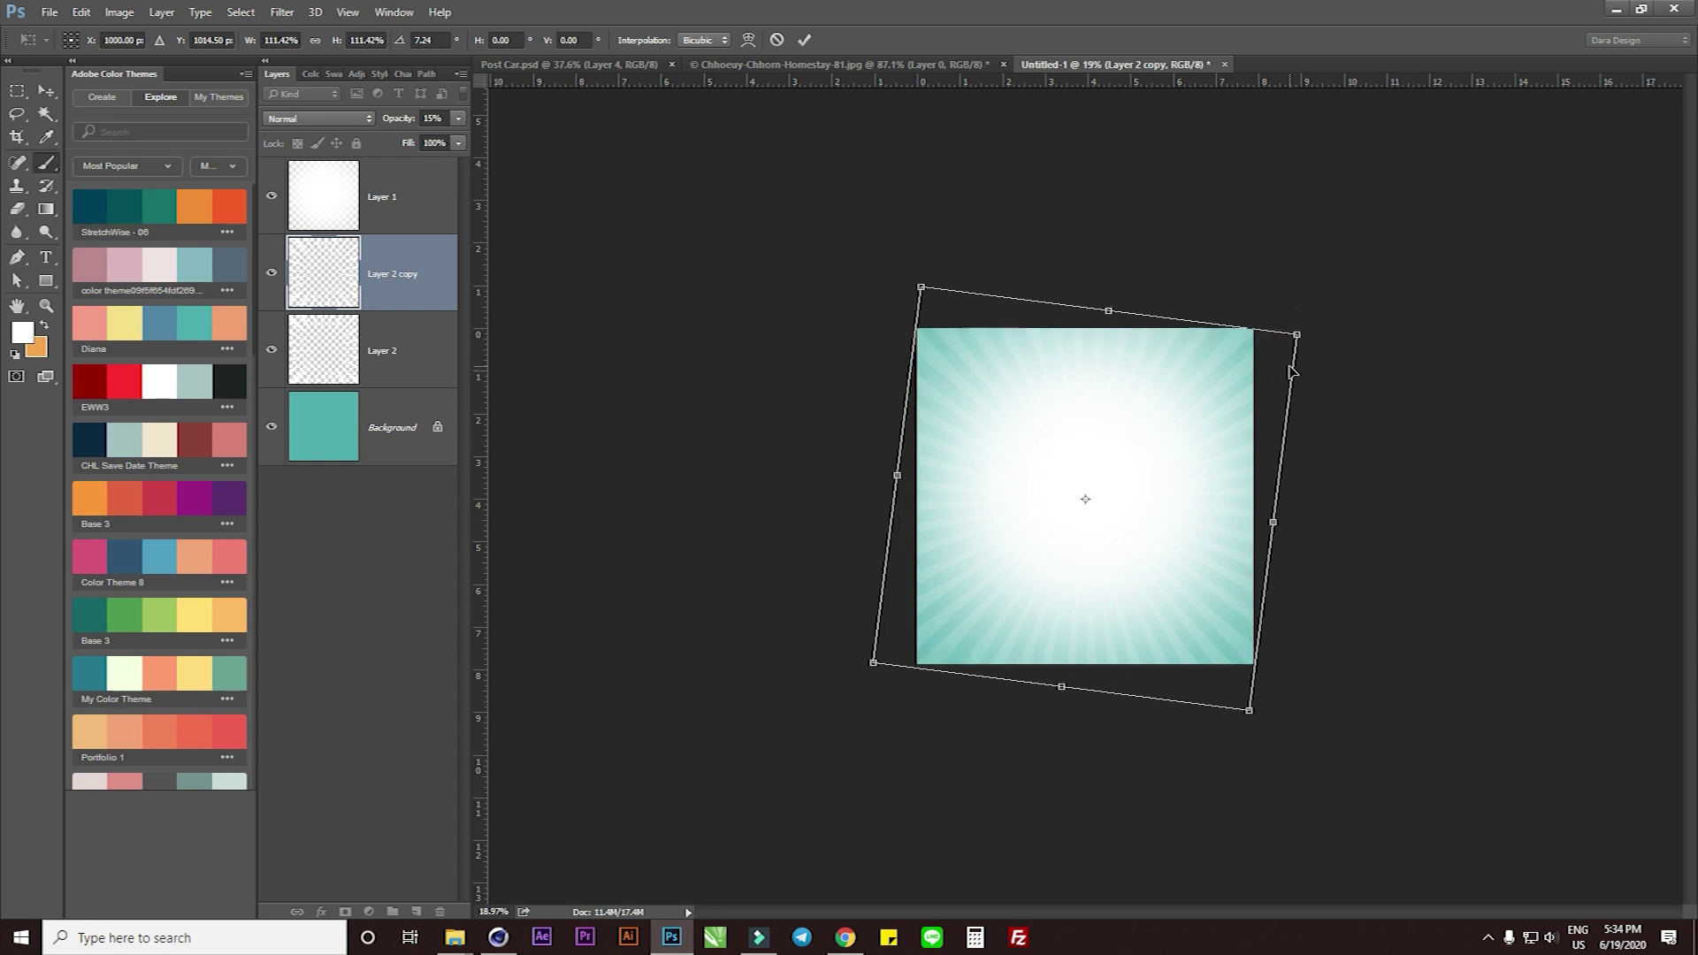
key("Return")
Unlock the Background layer into an ordinary Layer 0
left_click(1329, 362)
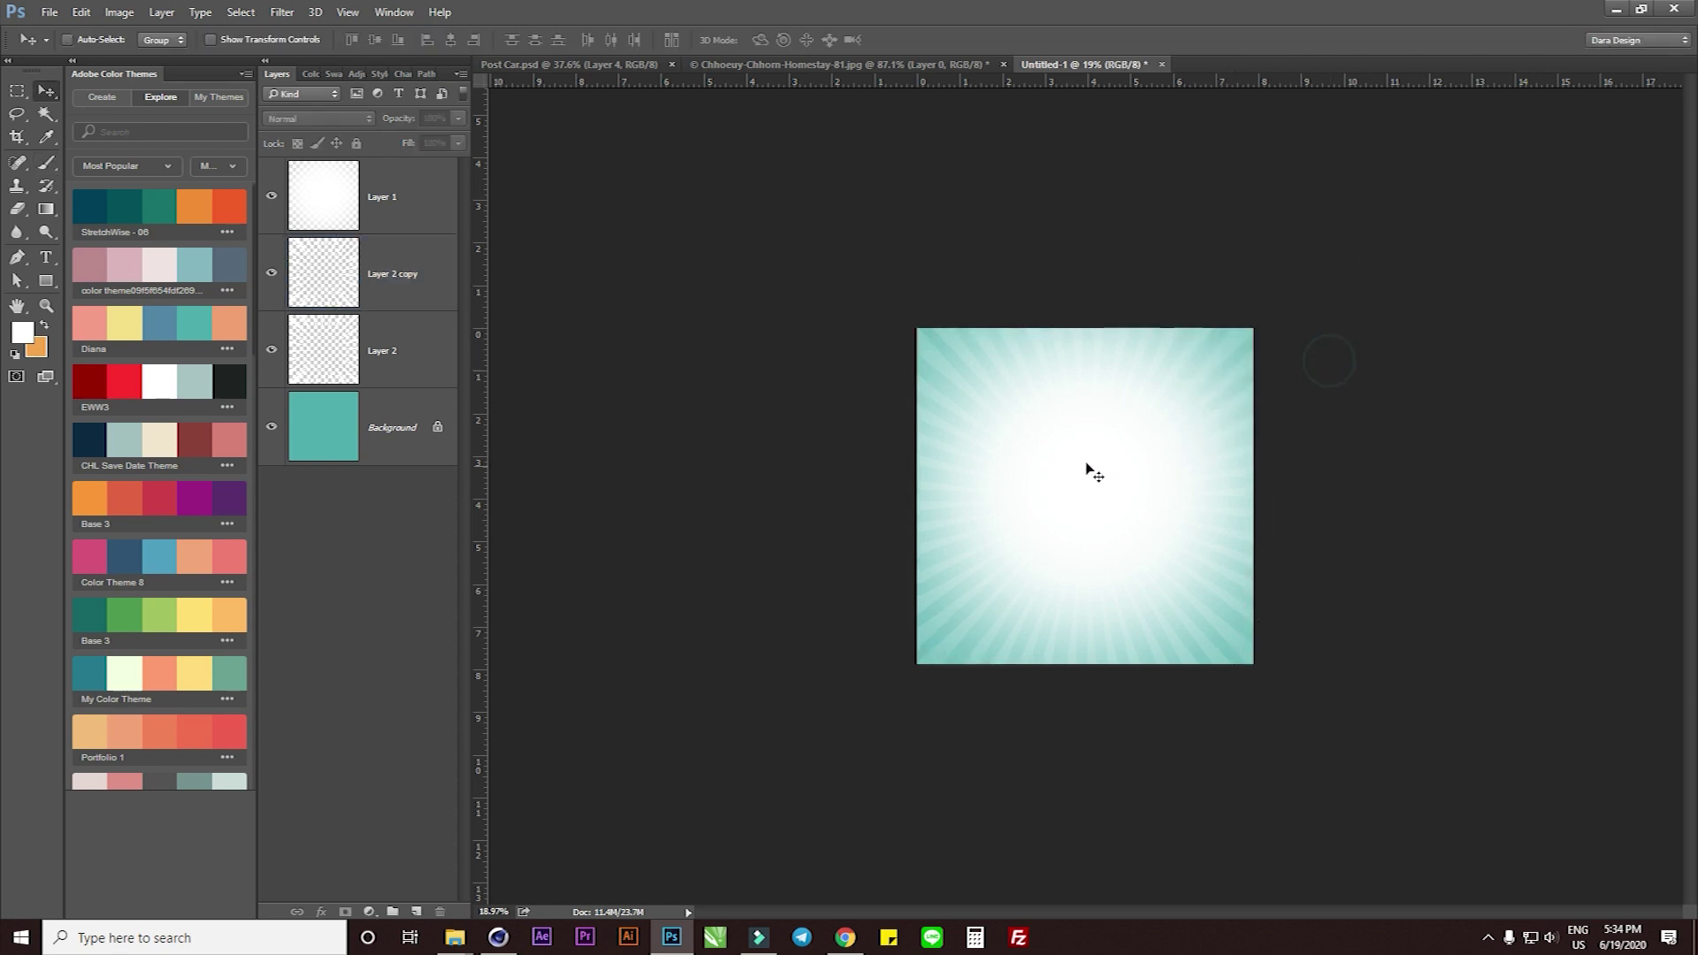
scroll(1092, 390, "up", 2)
left_click(402, 442)
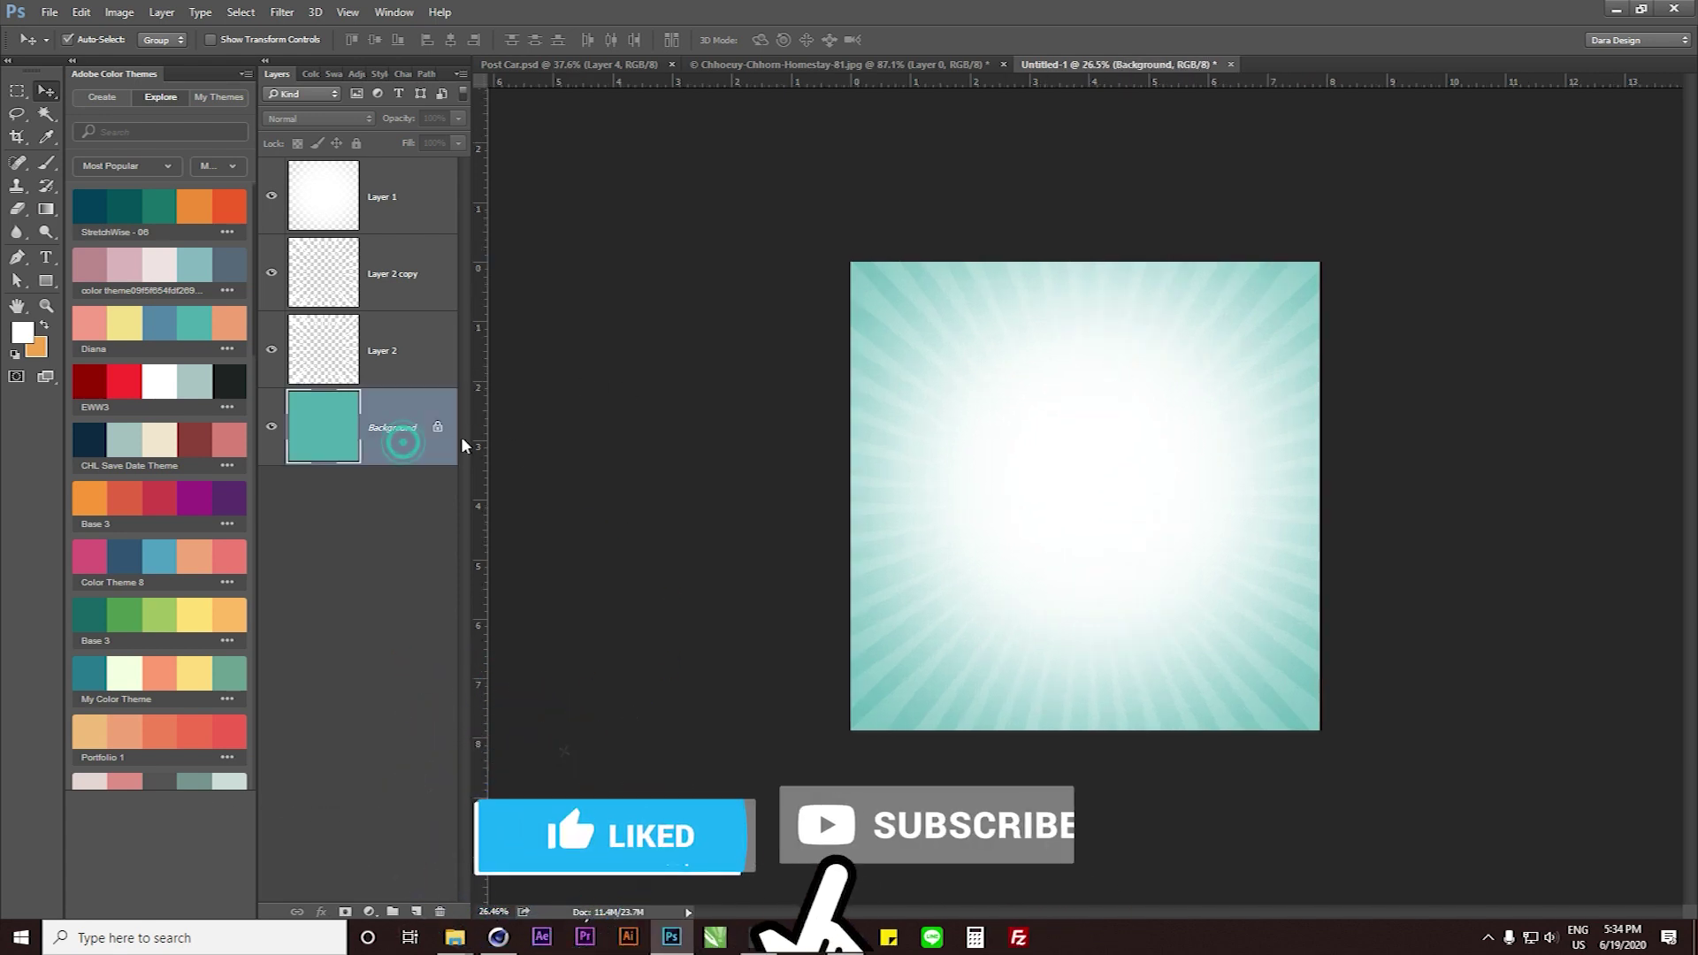
double_click(407, 433)
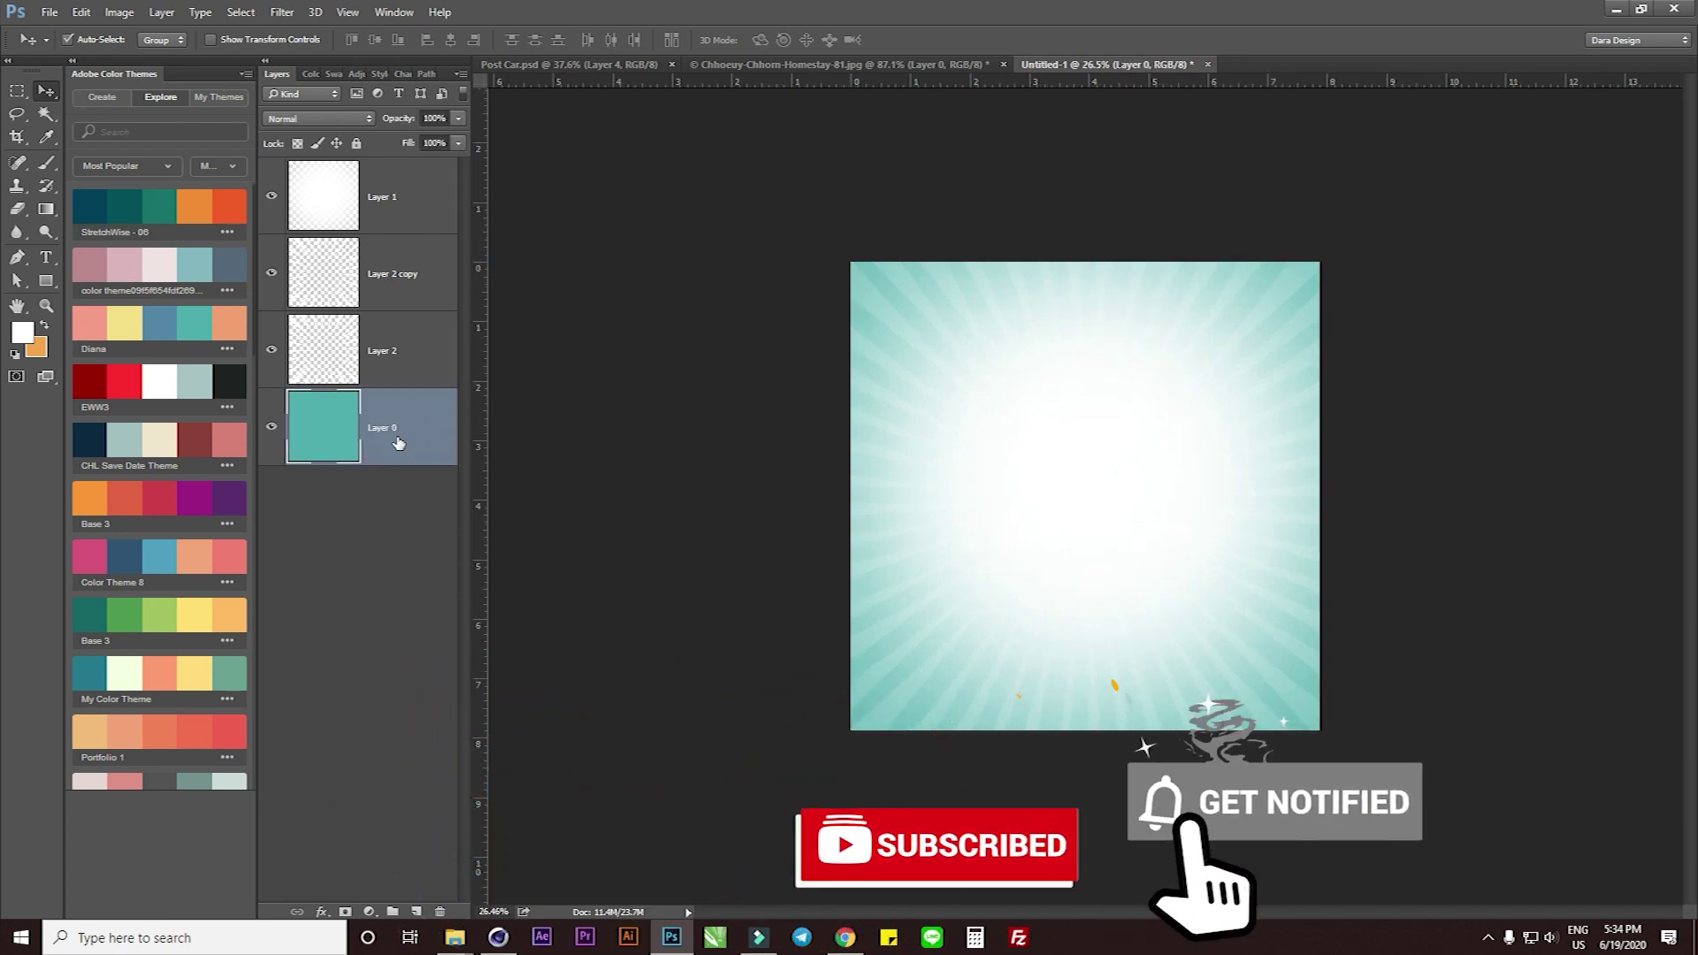
Group all four layers together and name the group BG
left_click(402, 212, "shift")
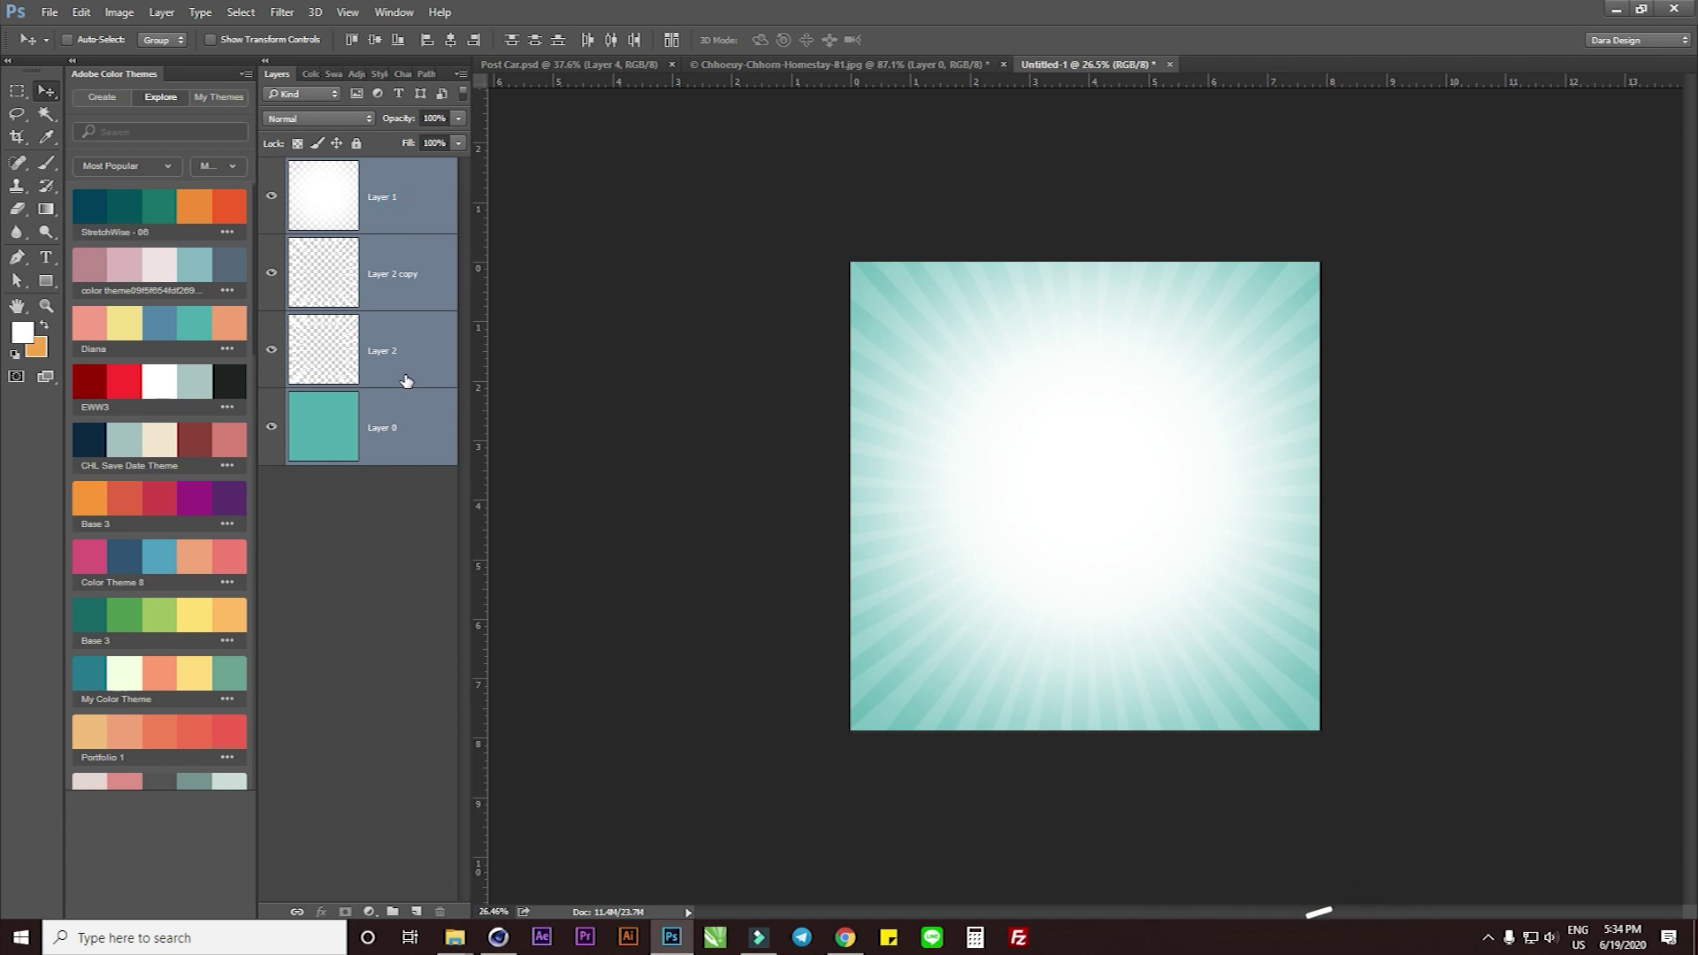
key("ctrl+g")
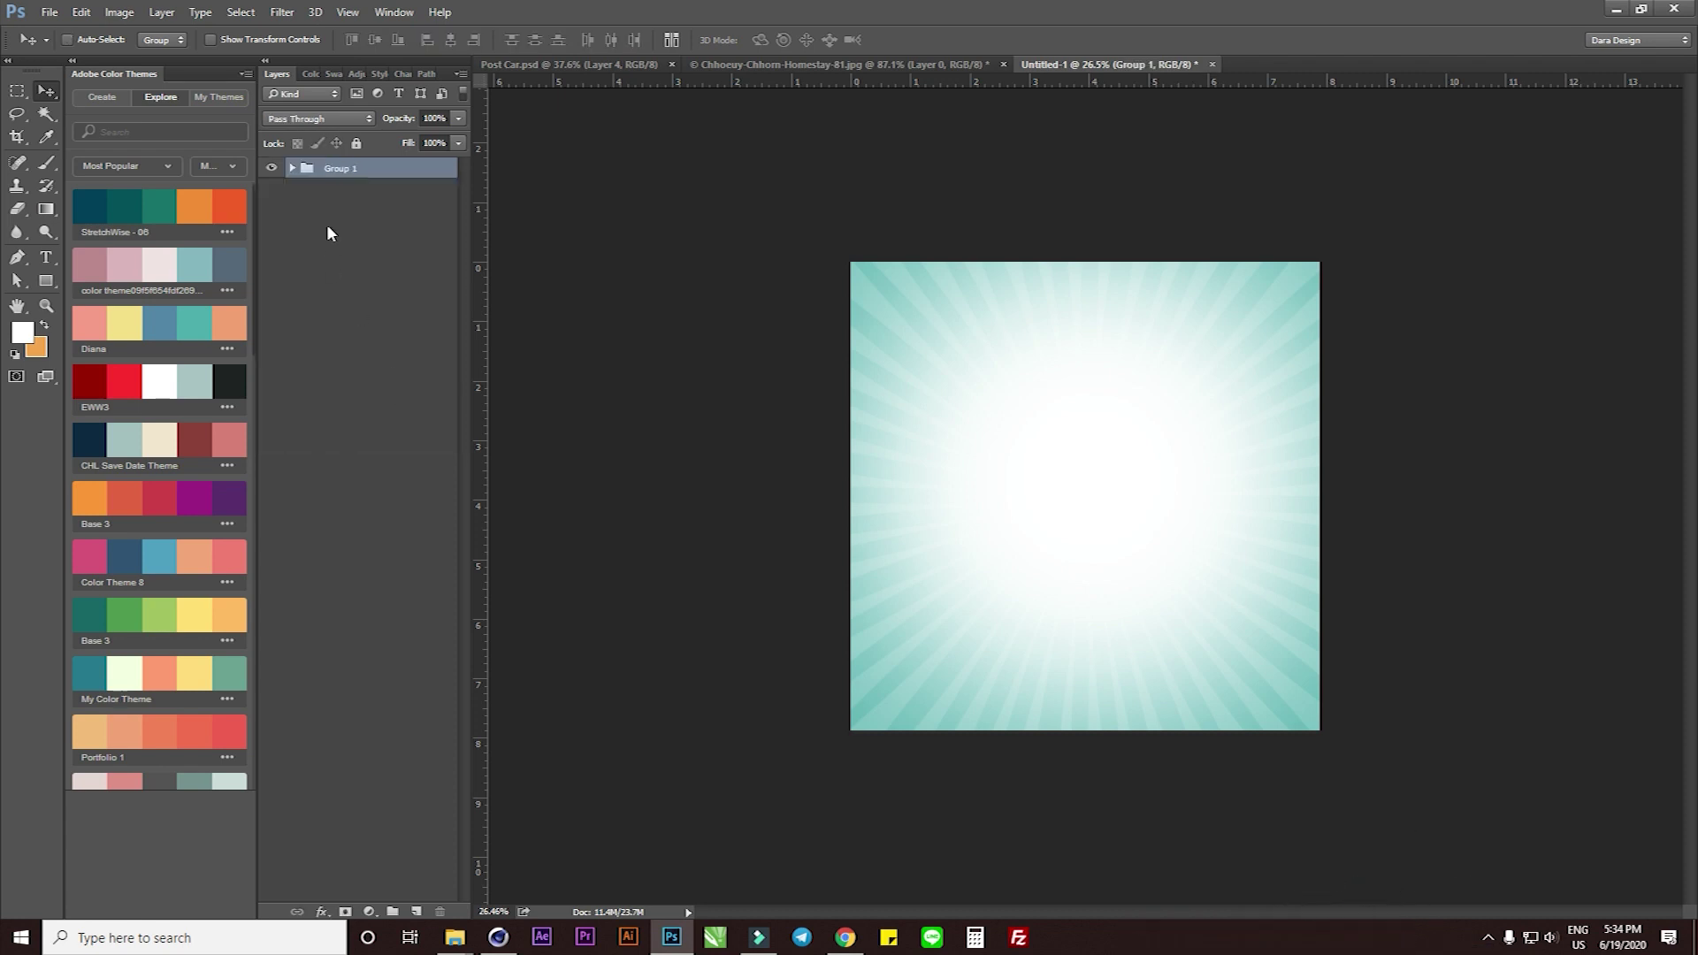
double_click(334, 169)
type("BG")
Add a Pattern Overlay to BG in Multiply mode at 26% opacity and 35% scale
left_click(323, 911)
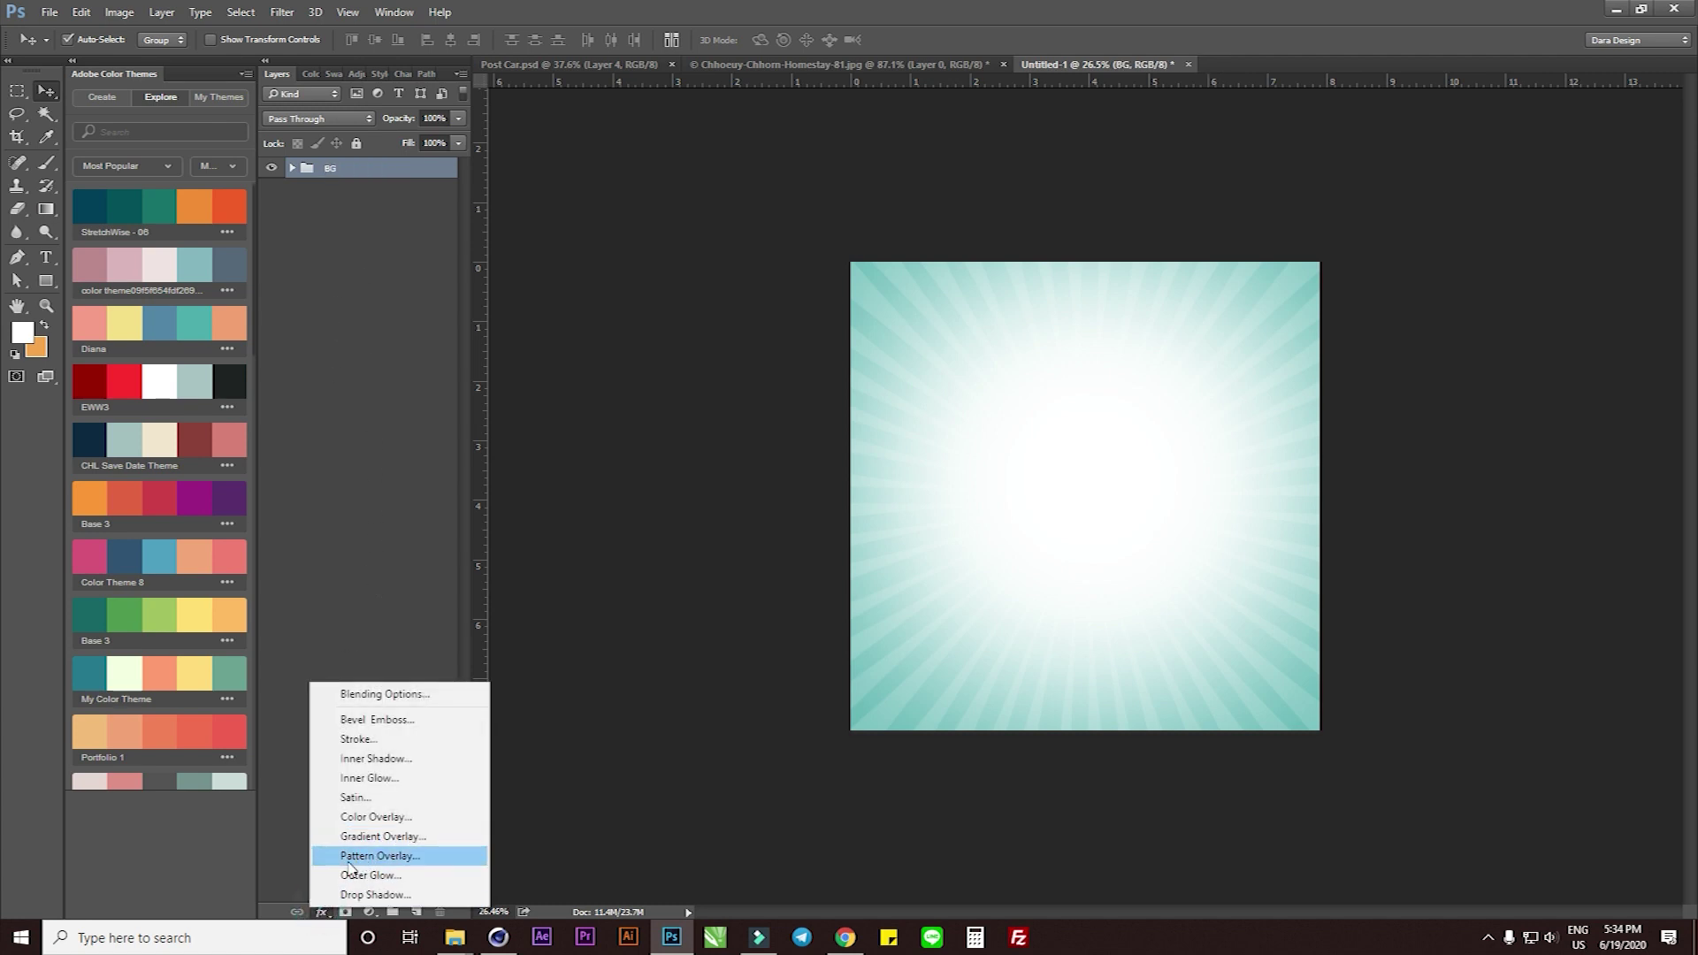
left_click(380, 856)
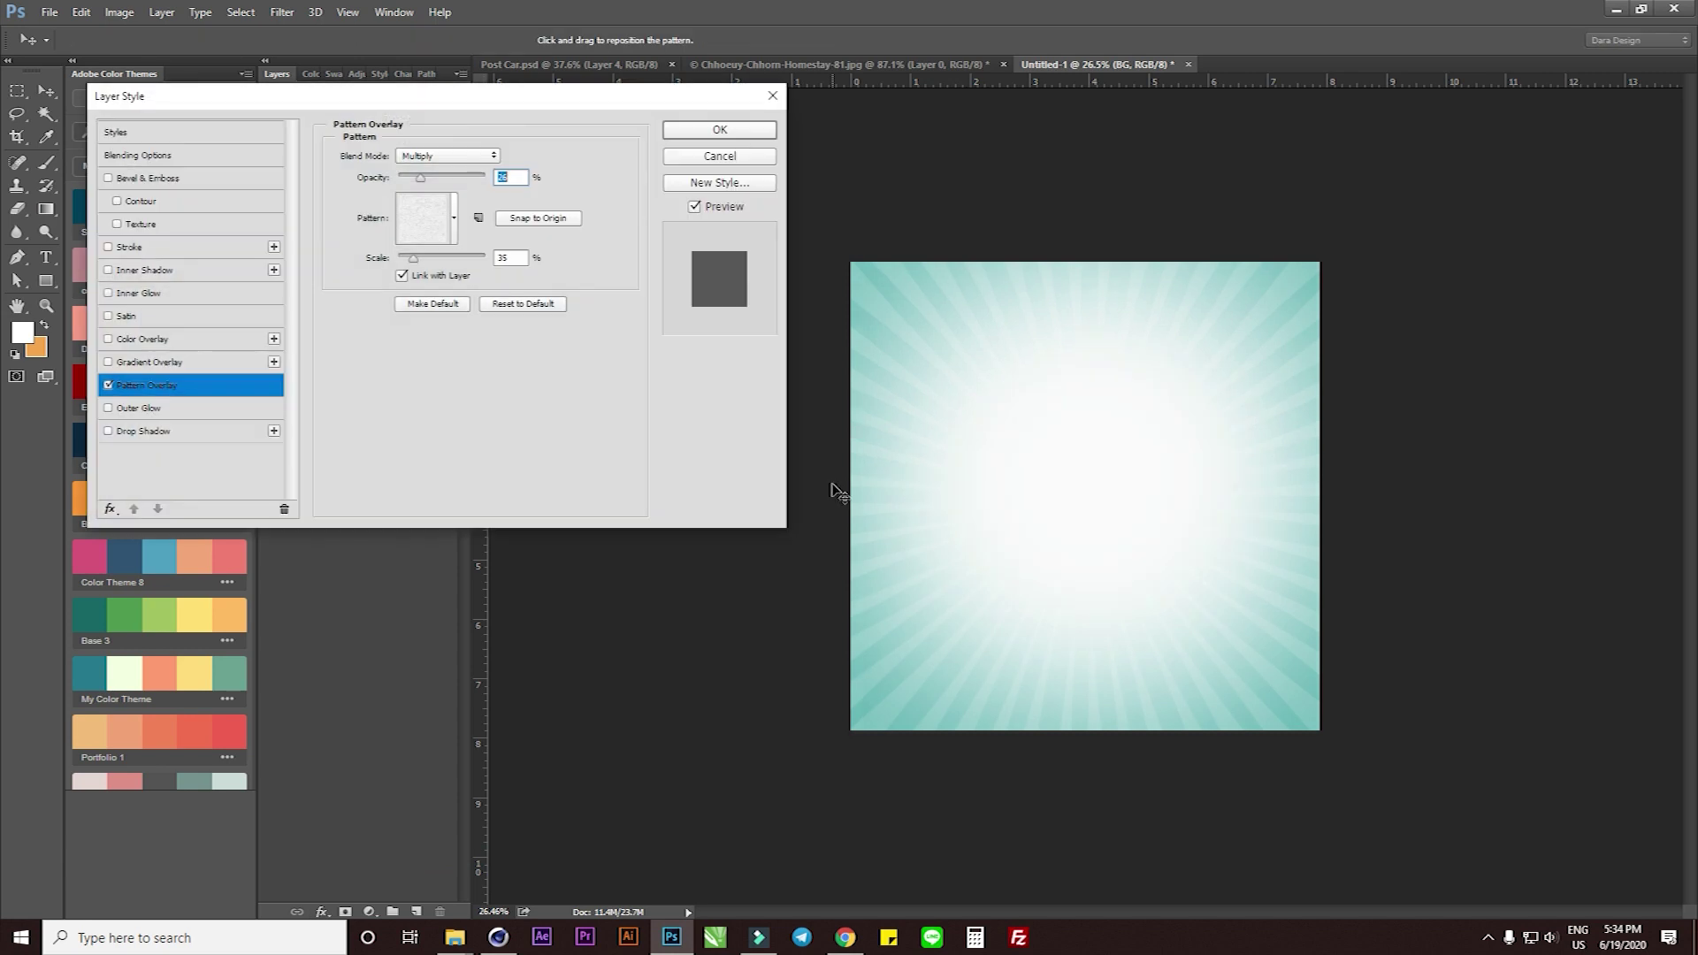
left_click(433, 221)
left_click(397, 302)
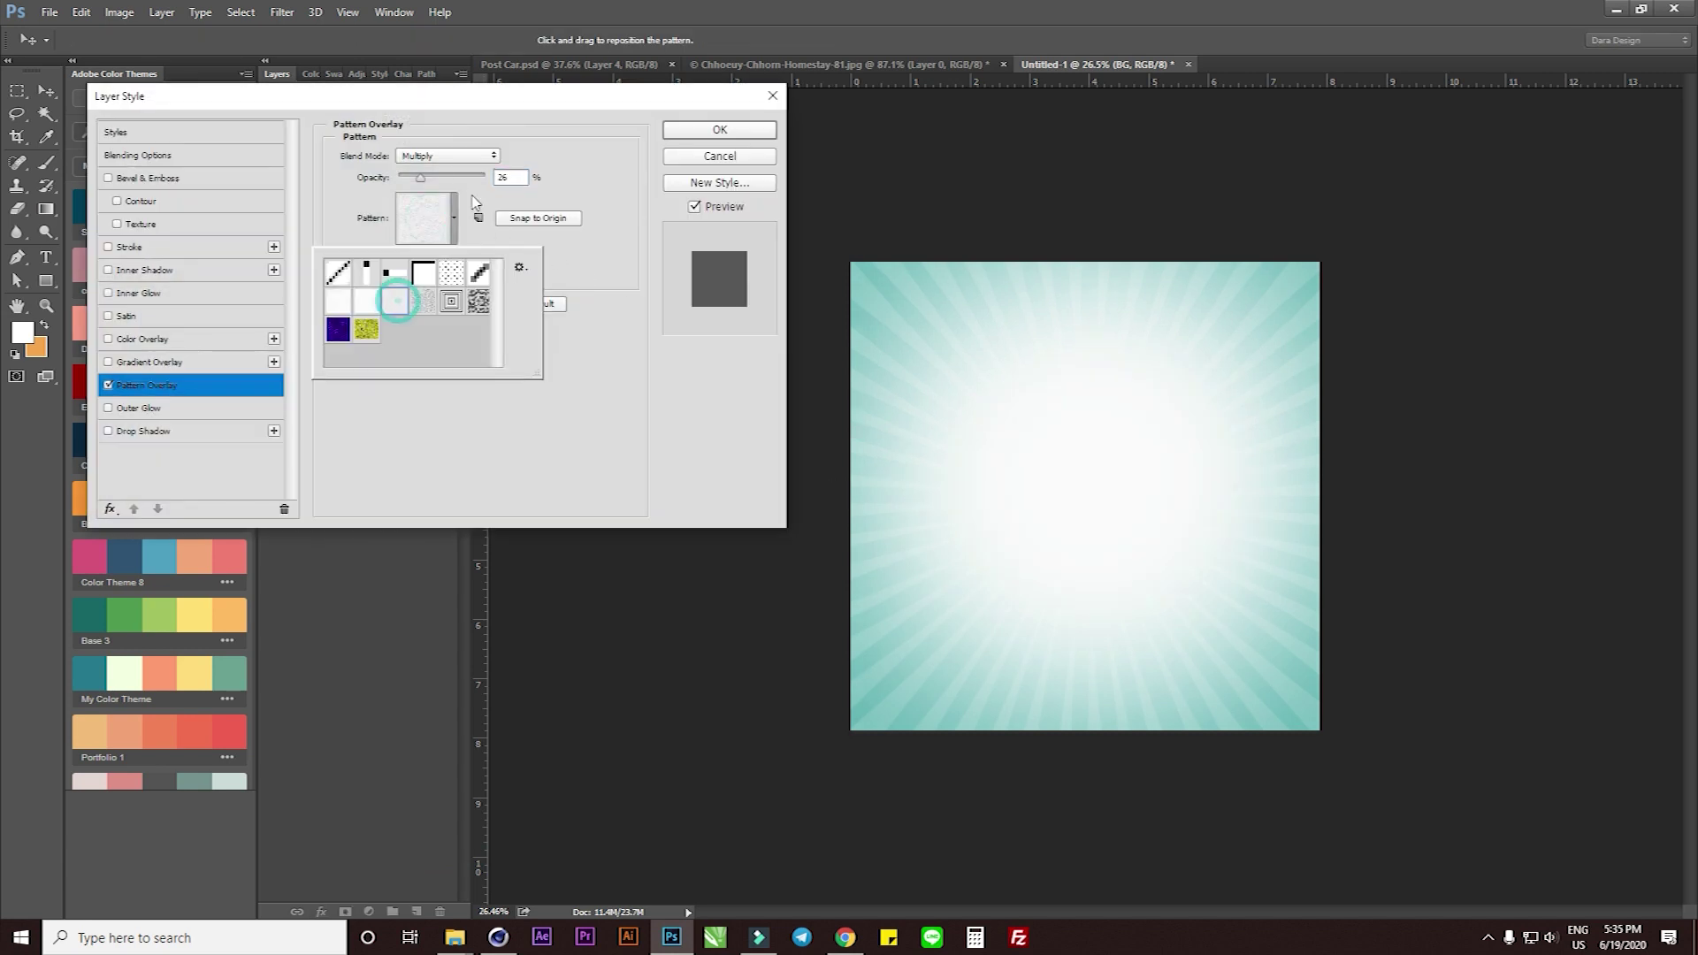
left_click(423, 161)
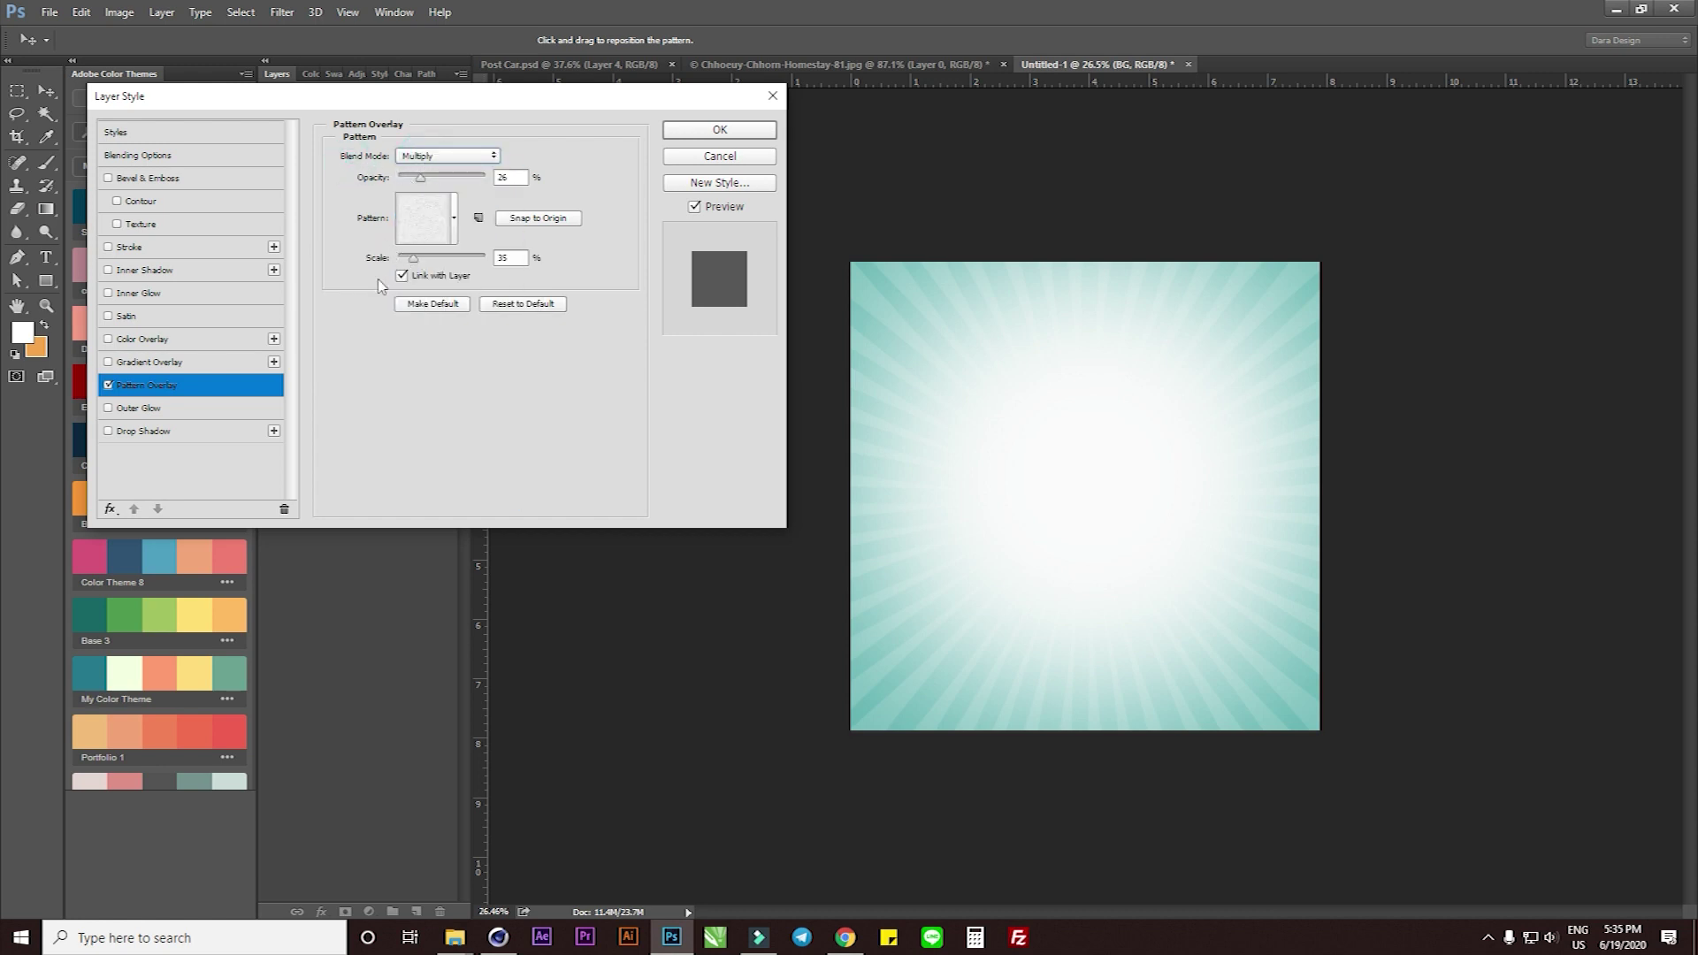
left_click(720, 130)
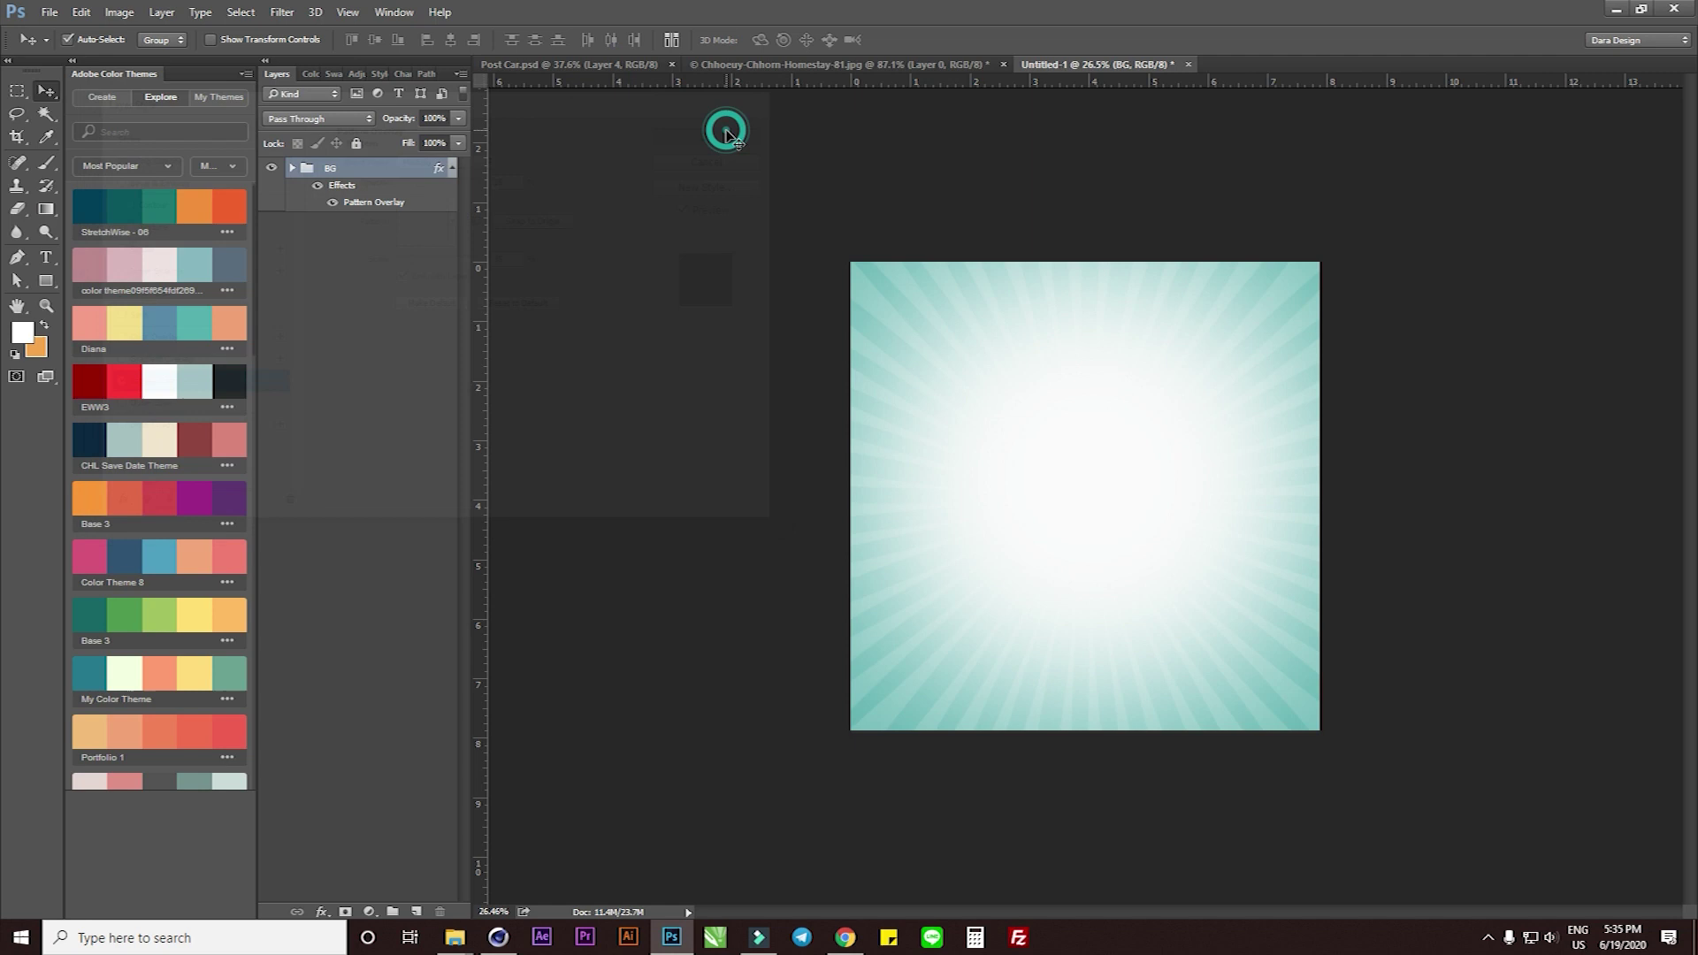
left_click(452, 168)
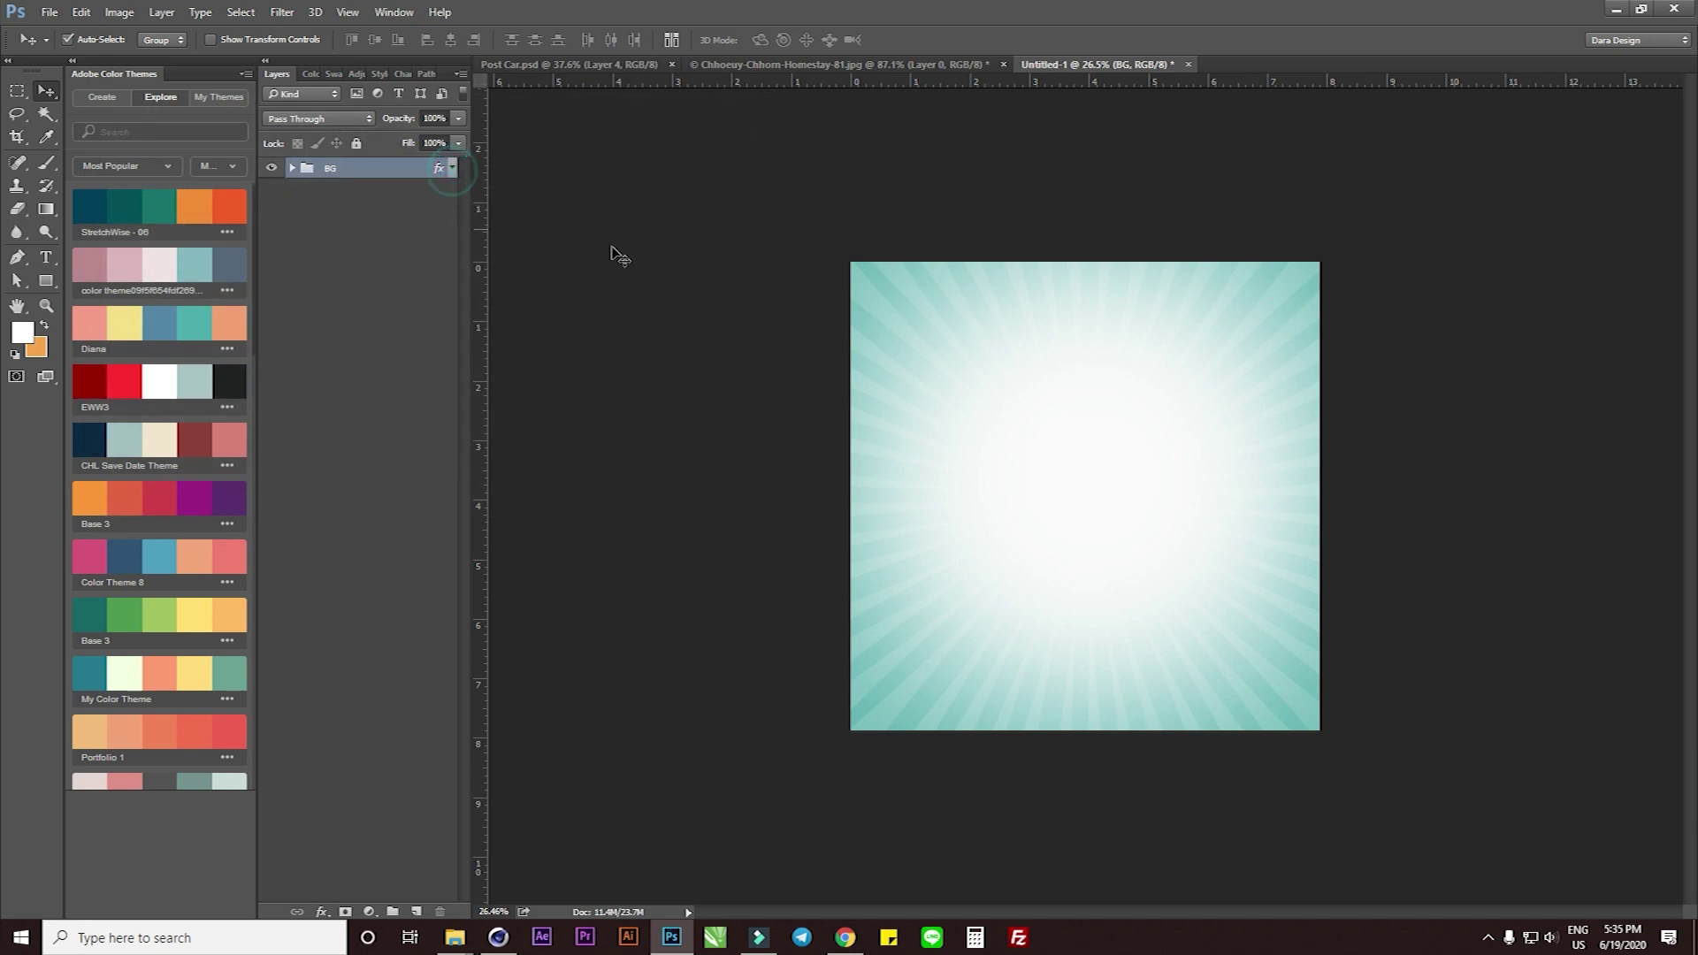
Zoom in to inspect the pattern texture, then fit the whole poster in the window
key("ctrl+space")
left_click_drag(1122, 506, 1176, 436)
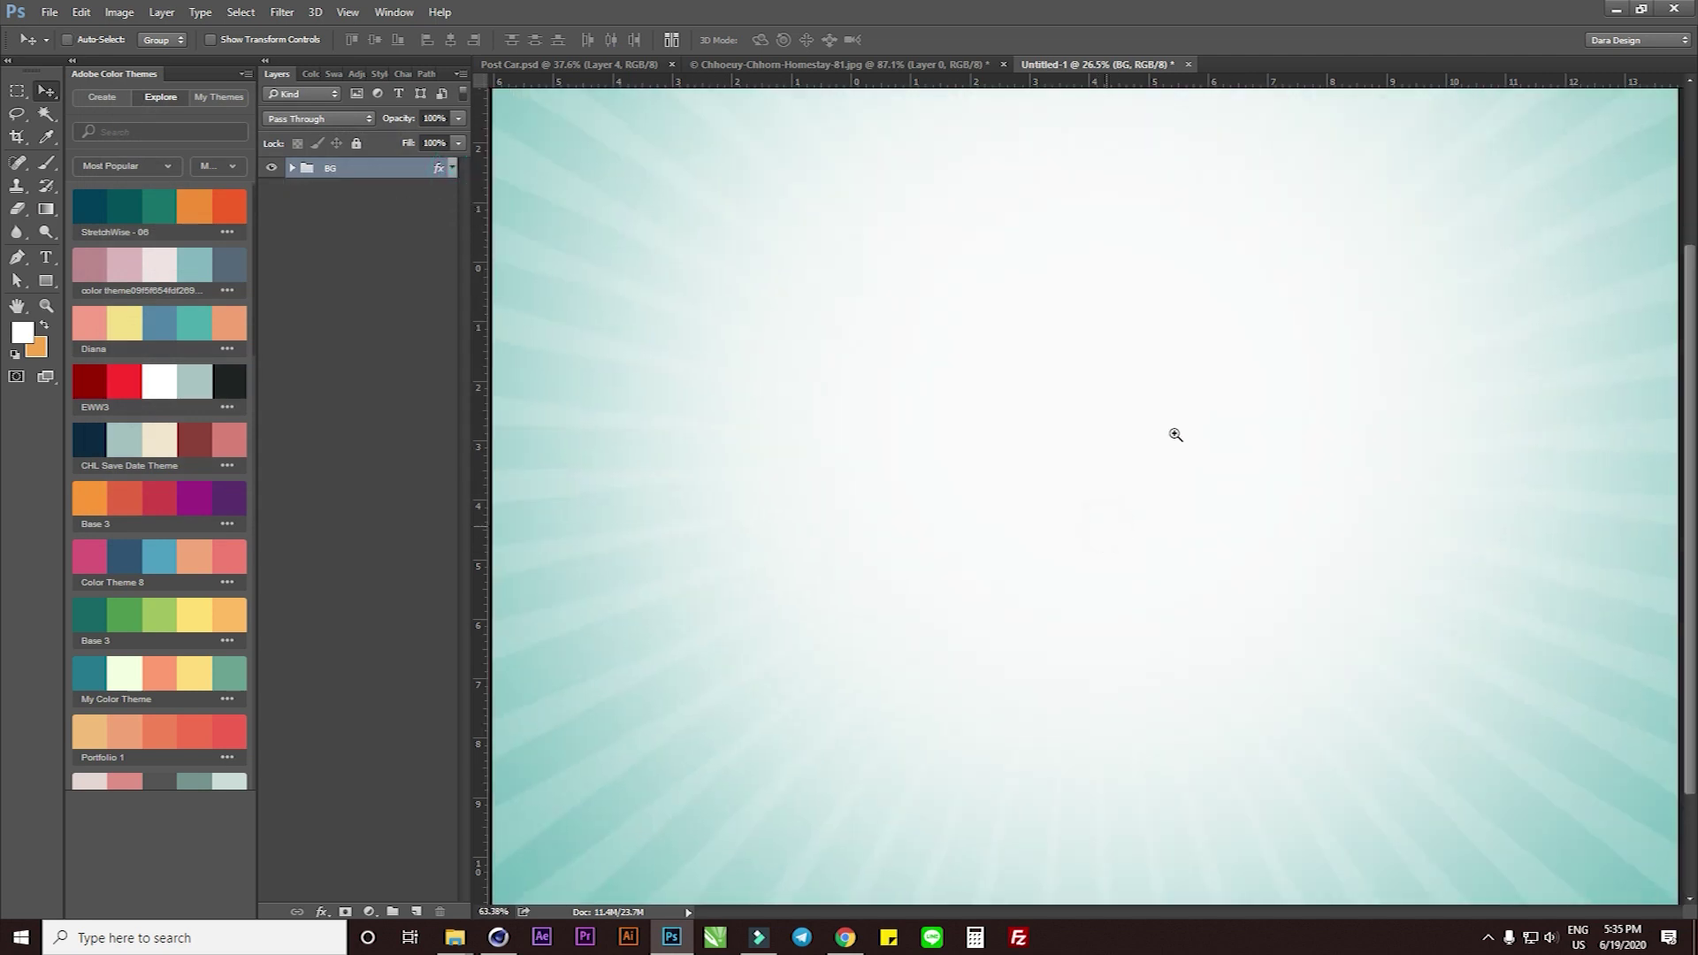
mouse_move(1115, 486)
left_mouse_down()
mouse_move(1150, 492)
mouse_move(982, 412)
left_mouse_up()
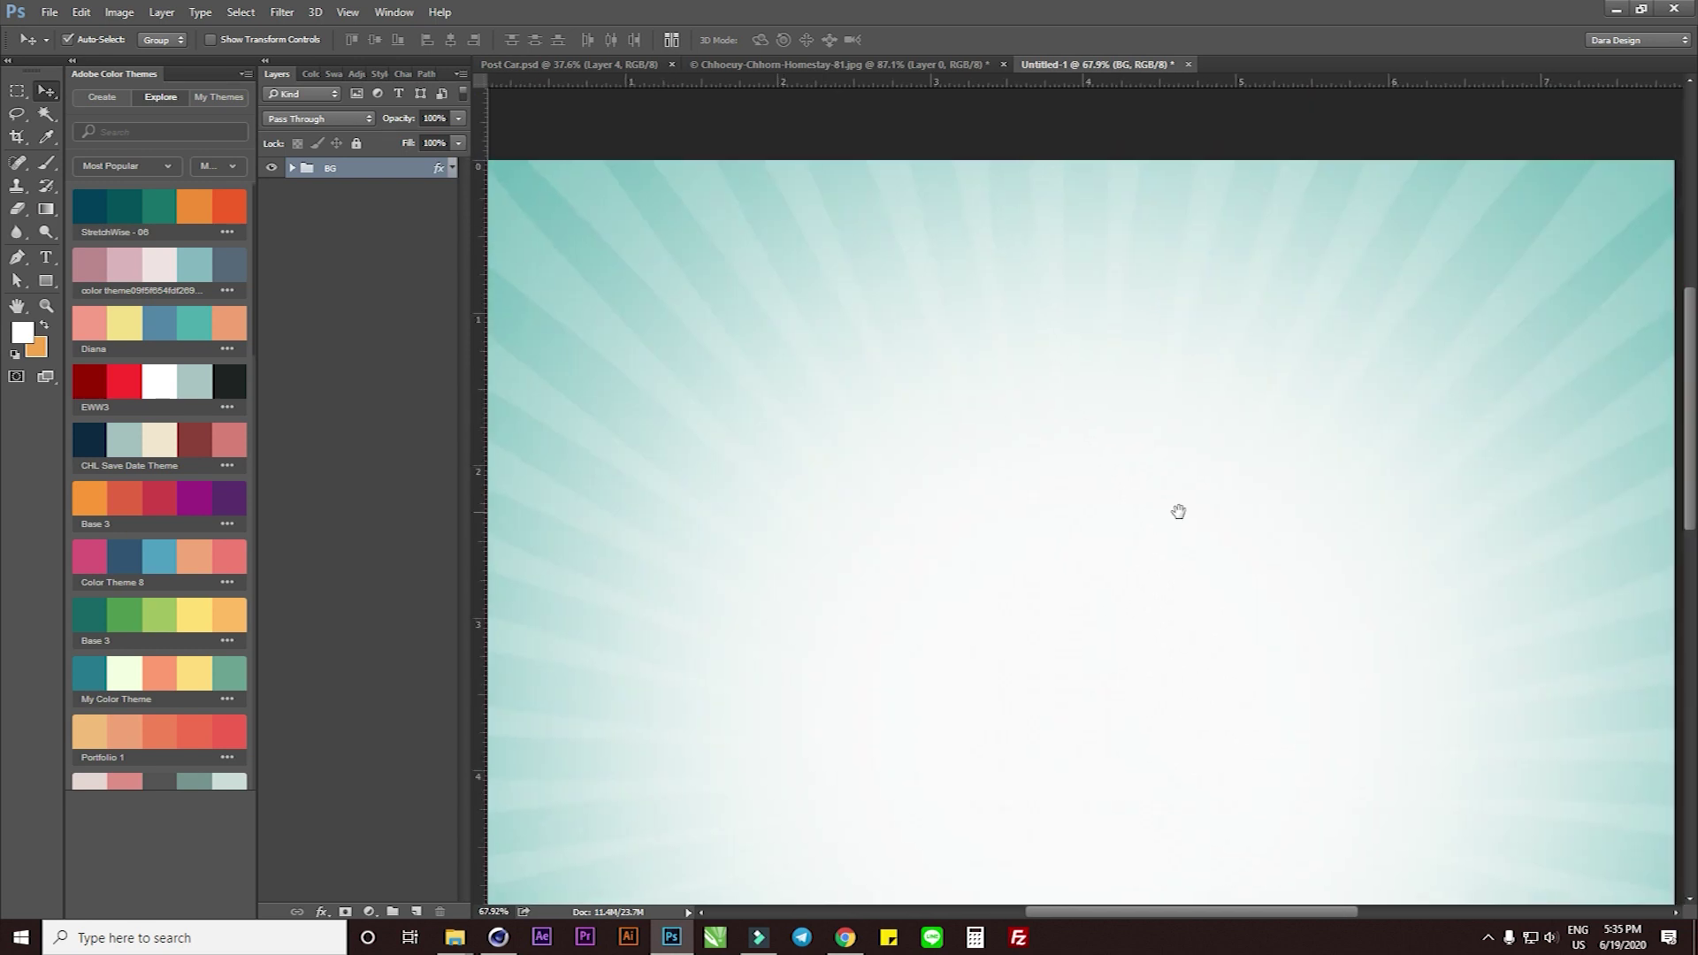
key("ctrl+0")
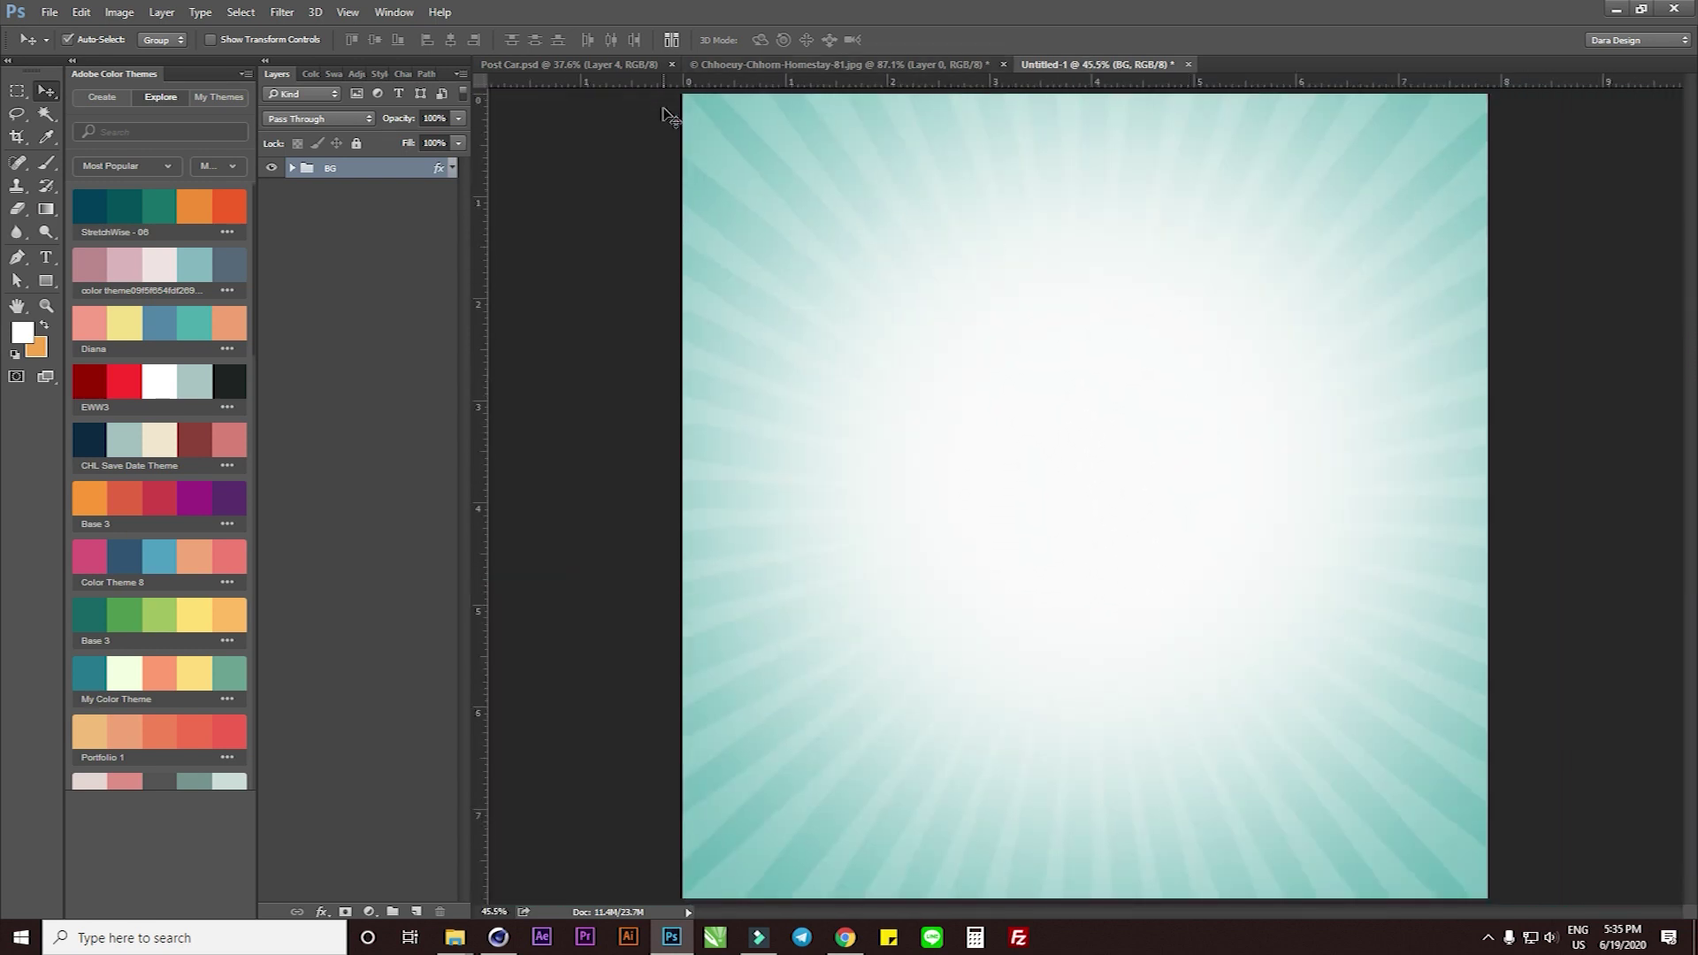
Drag the cut-out house image onto the Post Car.psd poster, upper middle
left_click(522, 65)
left_click(751, 65)
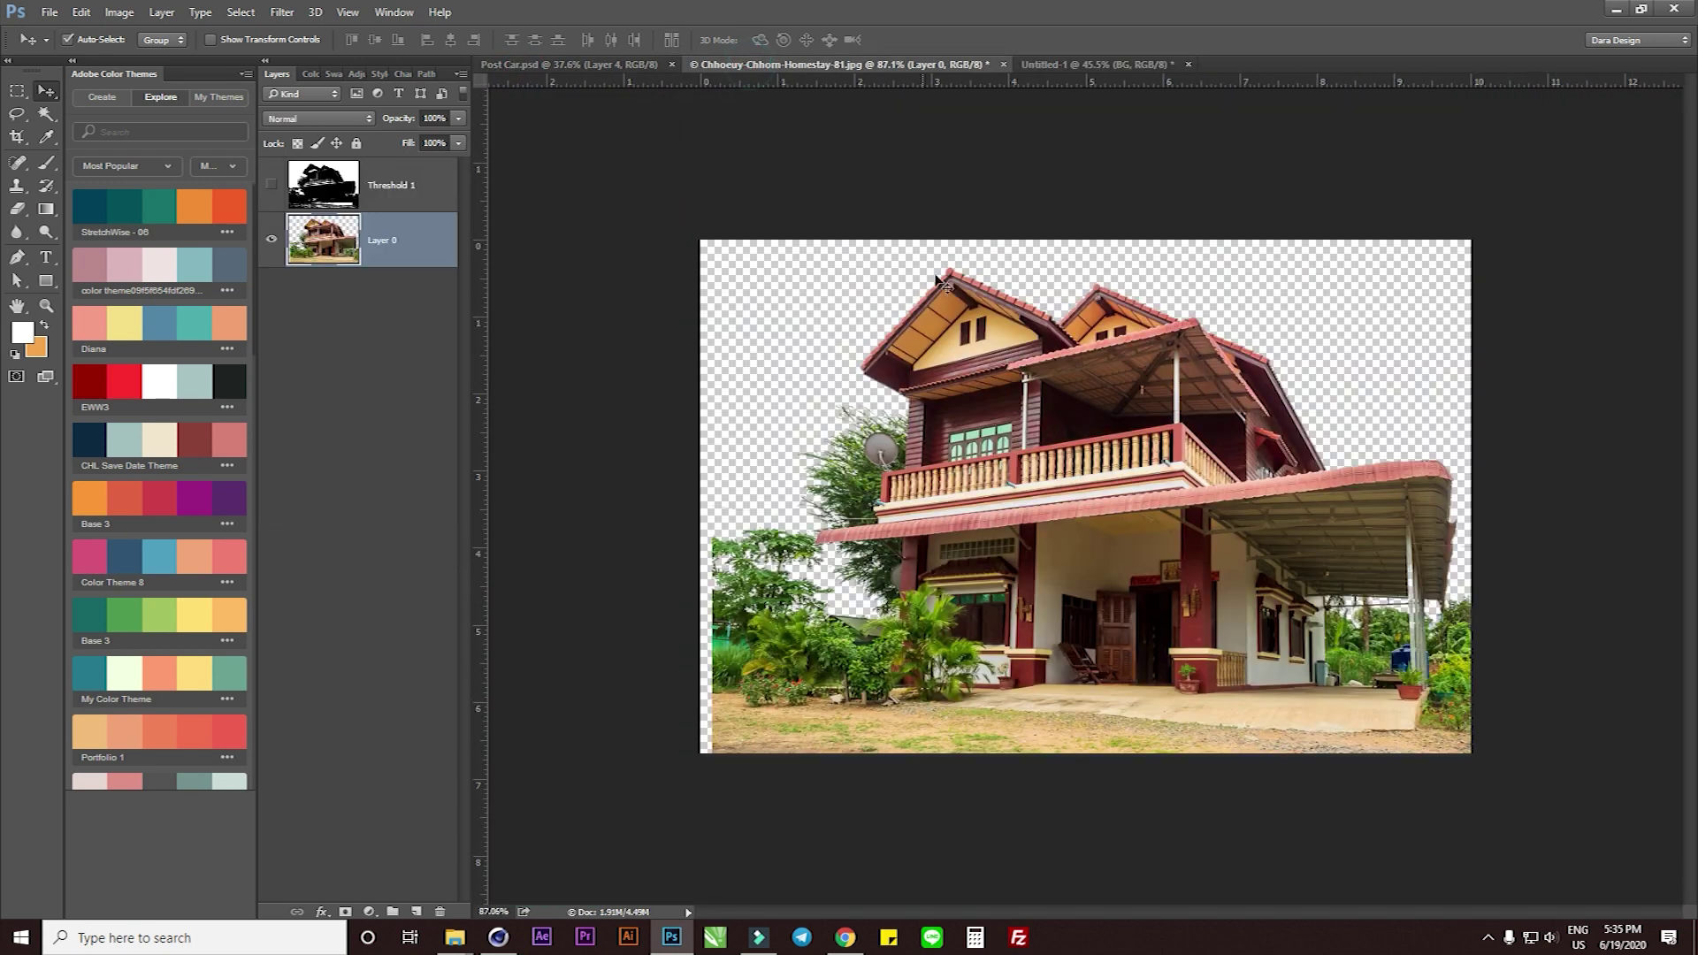
left_click_drag(1067, 401, 1052, 67)
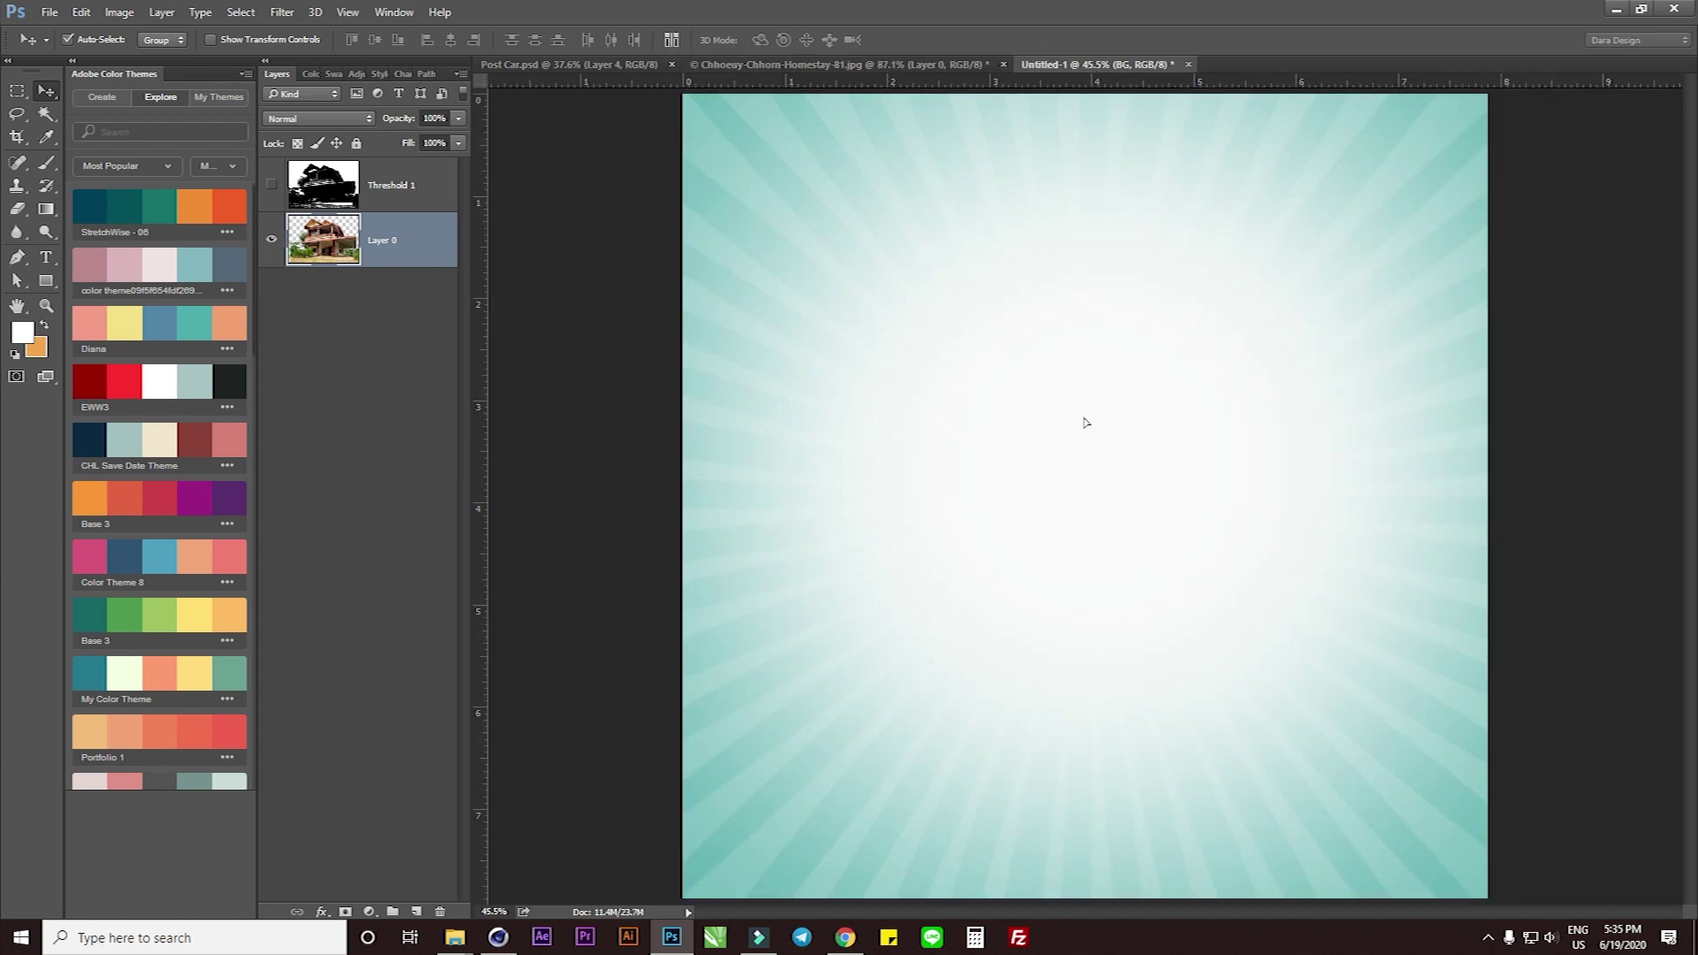
mouse_move(1051, 64)
left_mouse_down()
mouse_move(1107, 460)
mouse_move(1112, 385)
left_mouse_up()
Enlarge the house to about 132% and shift it slightly right
key("ctrl+t")
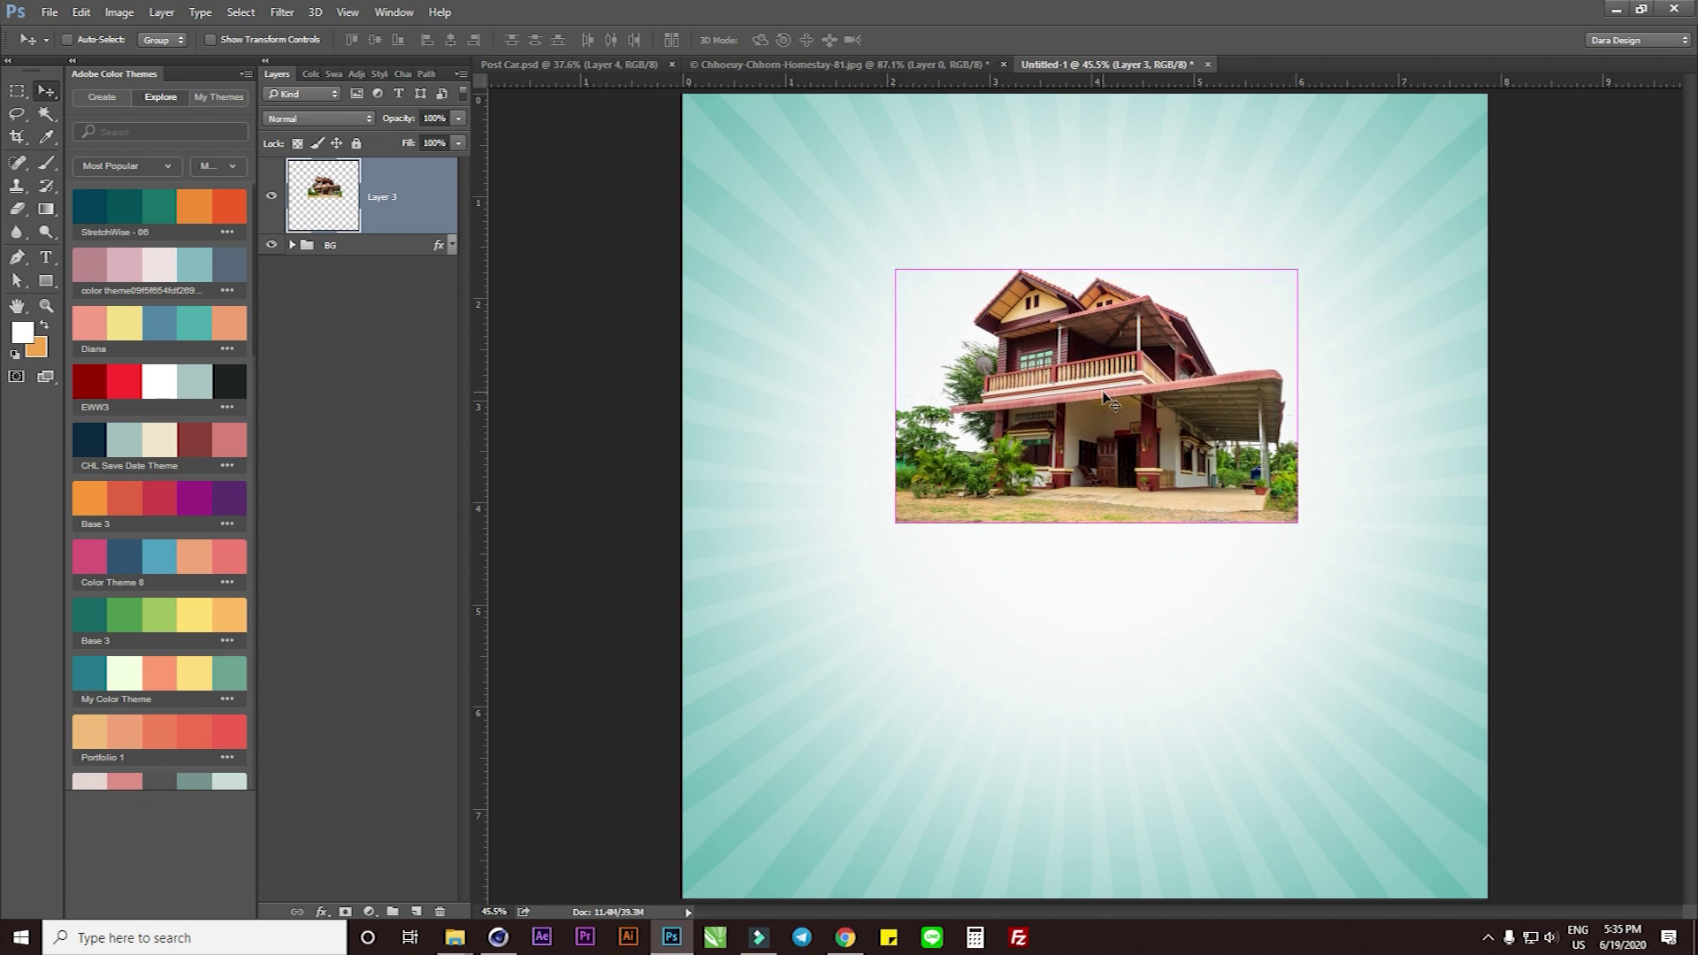
left_click_drag(1303, 267, 1362, 223)
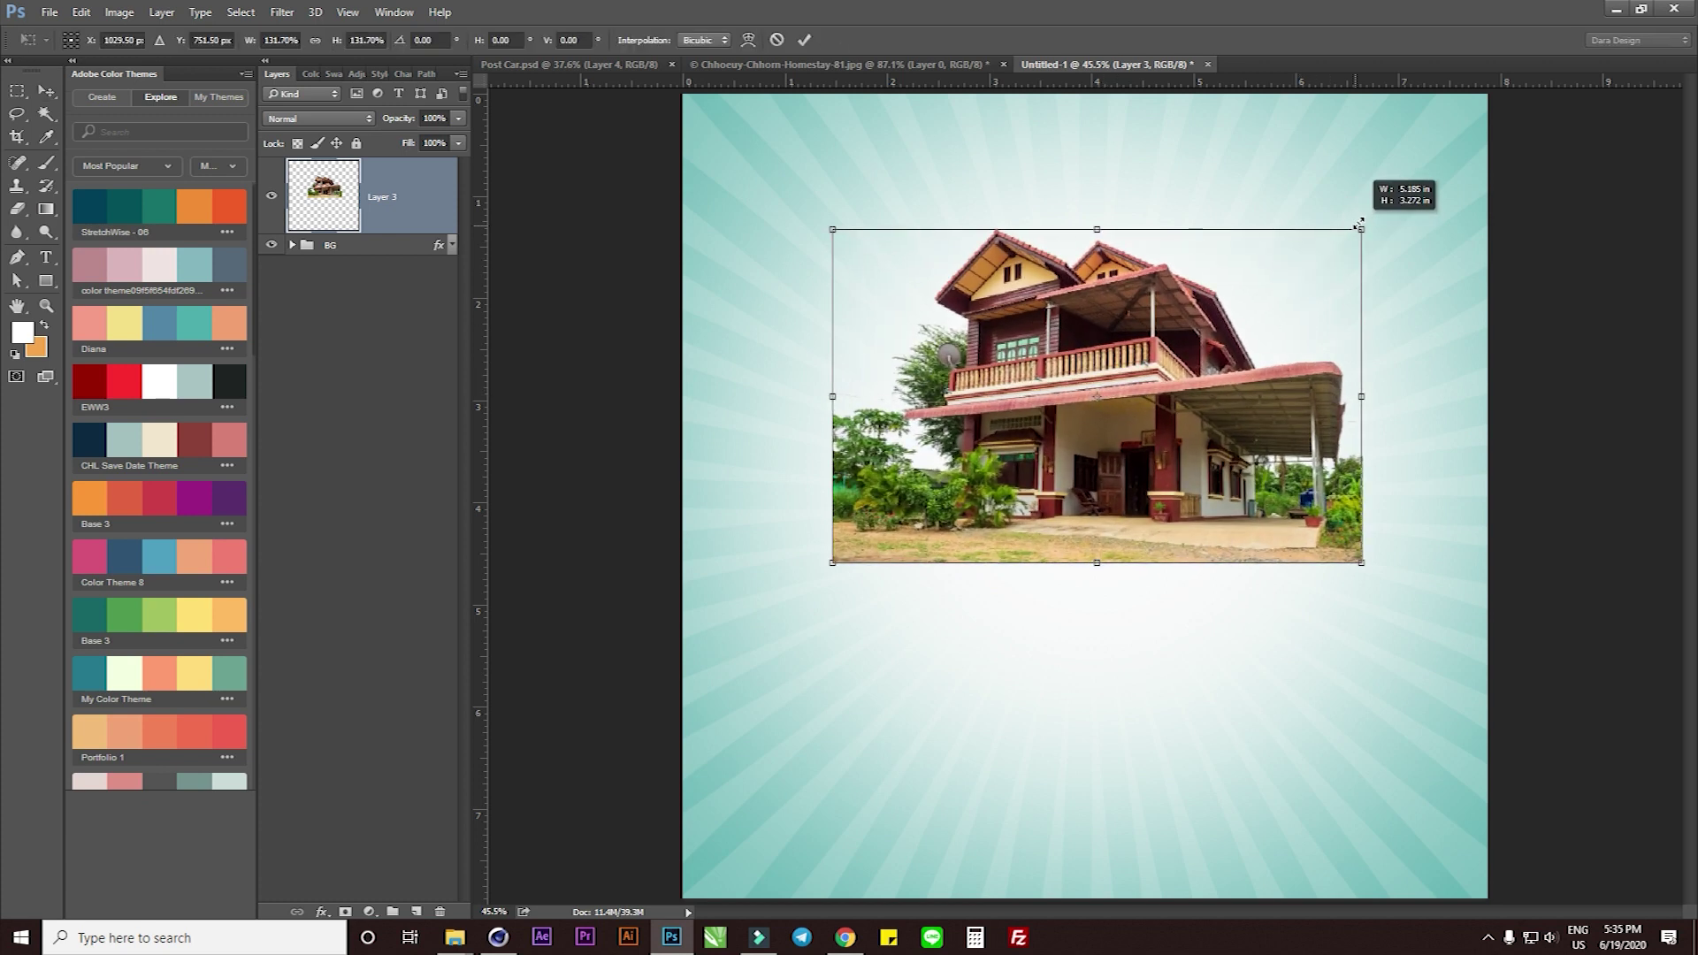
left_click_drag(1245, 404, 1245, 398)
key("Return")
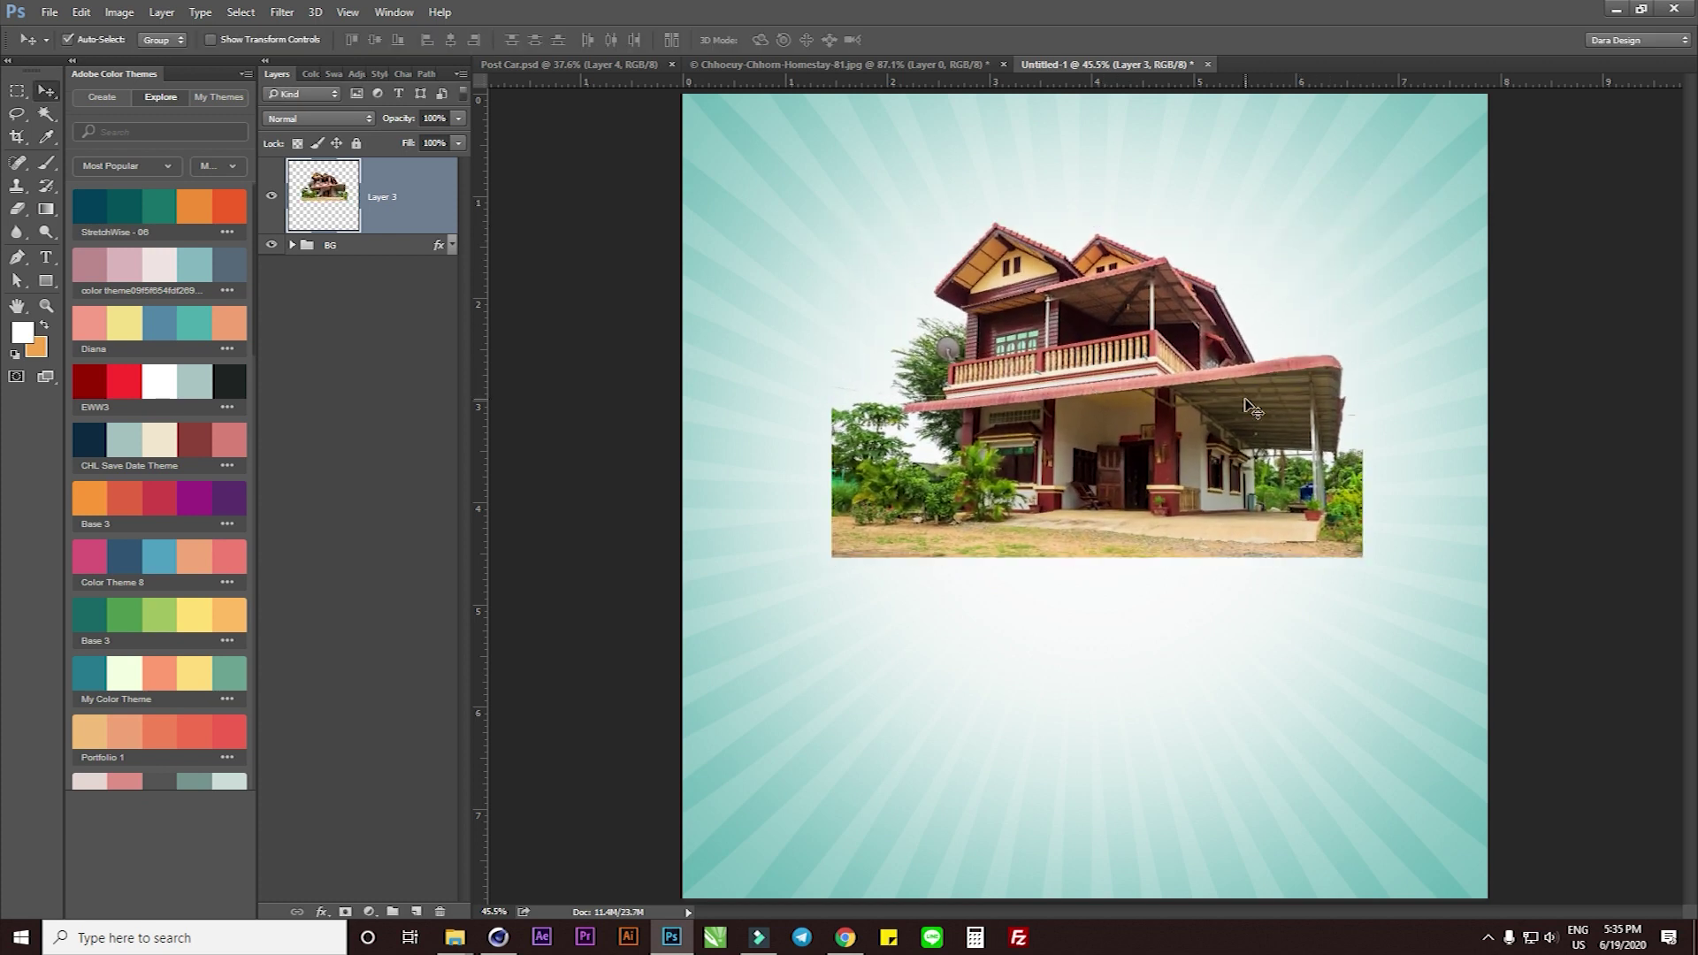
left_click_drag(1126, 414, 1130, 414)
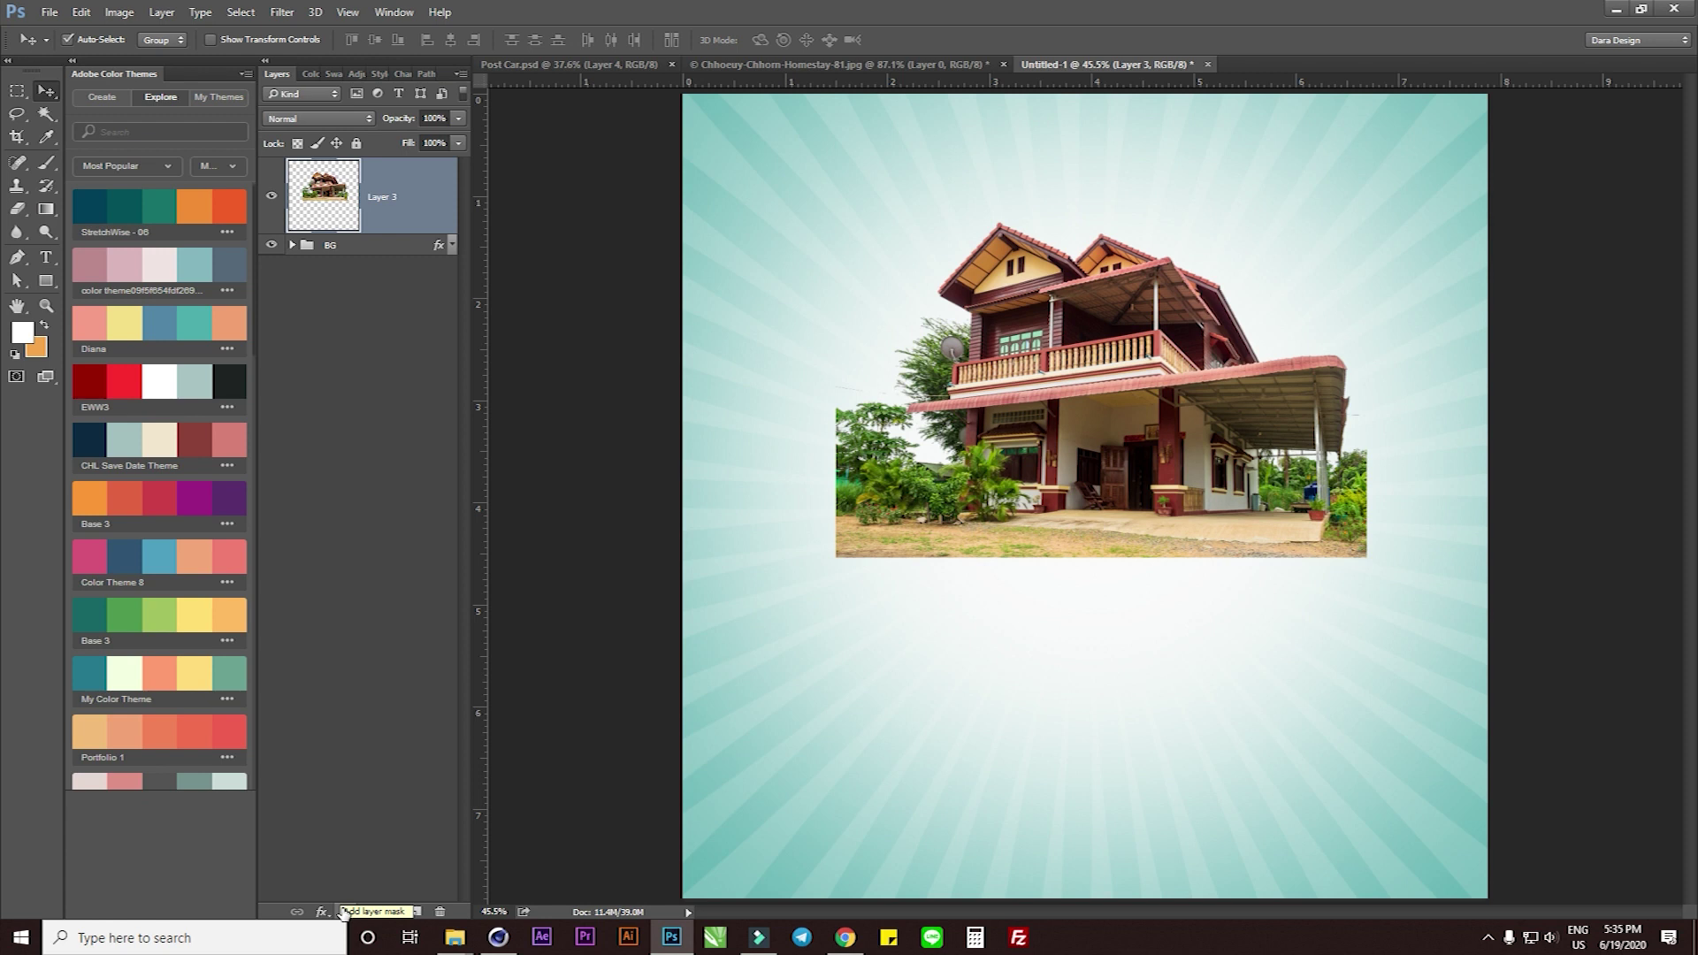
Add a layer mask to the house and set up a 500 px soft round brush
left_click(344, 912)
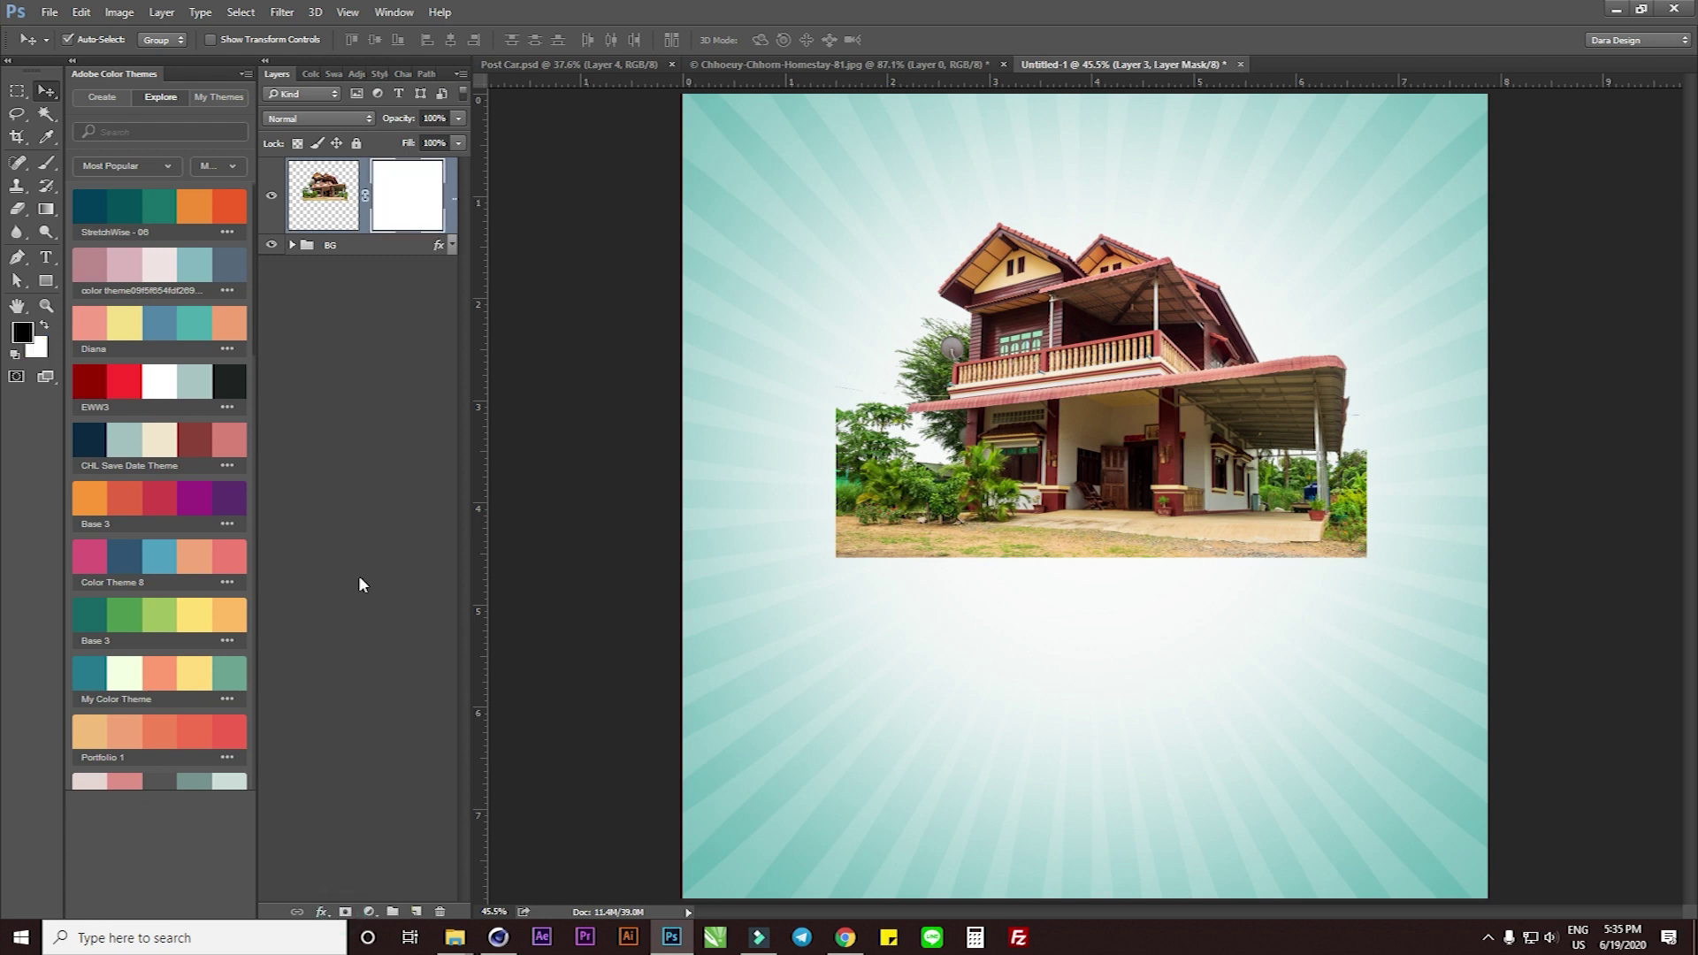
key("b")
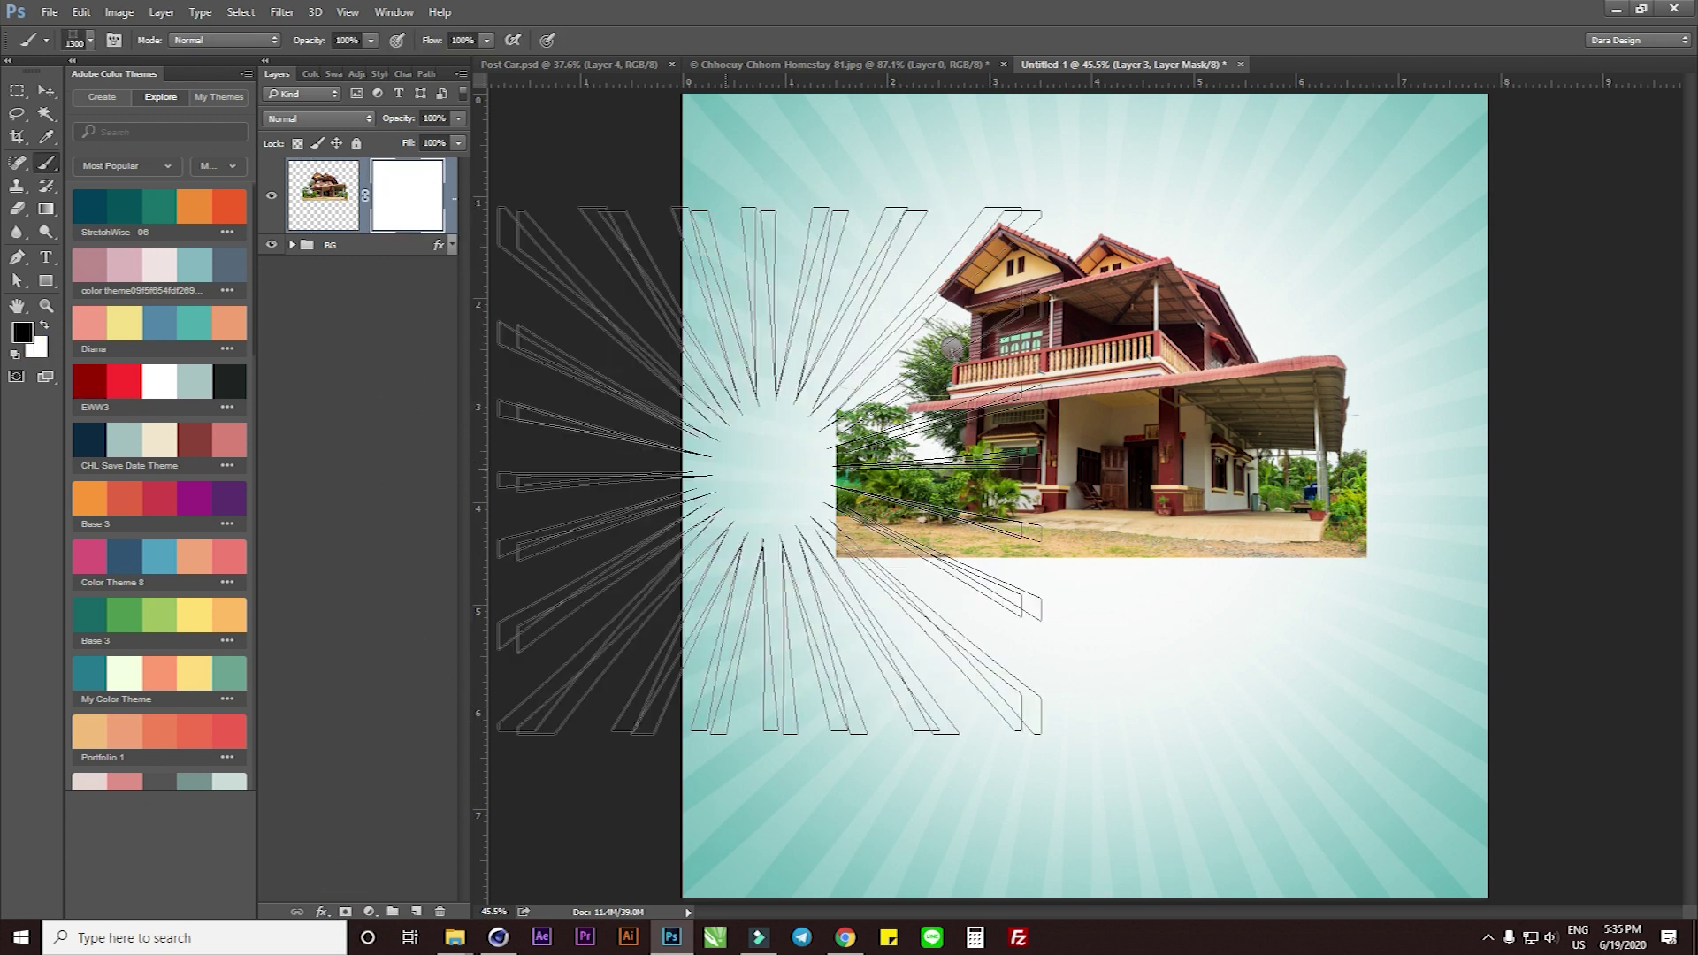
right_click(1051, 449)
left_click(1110, 570)
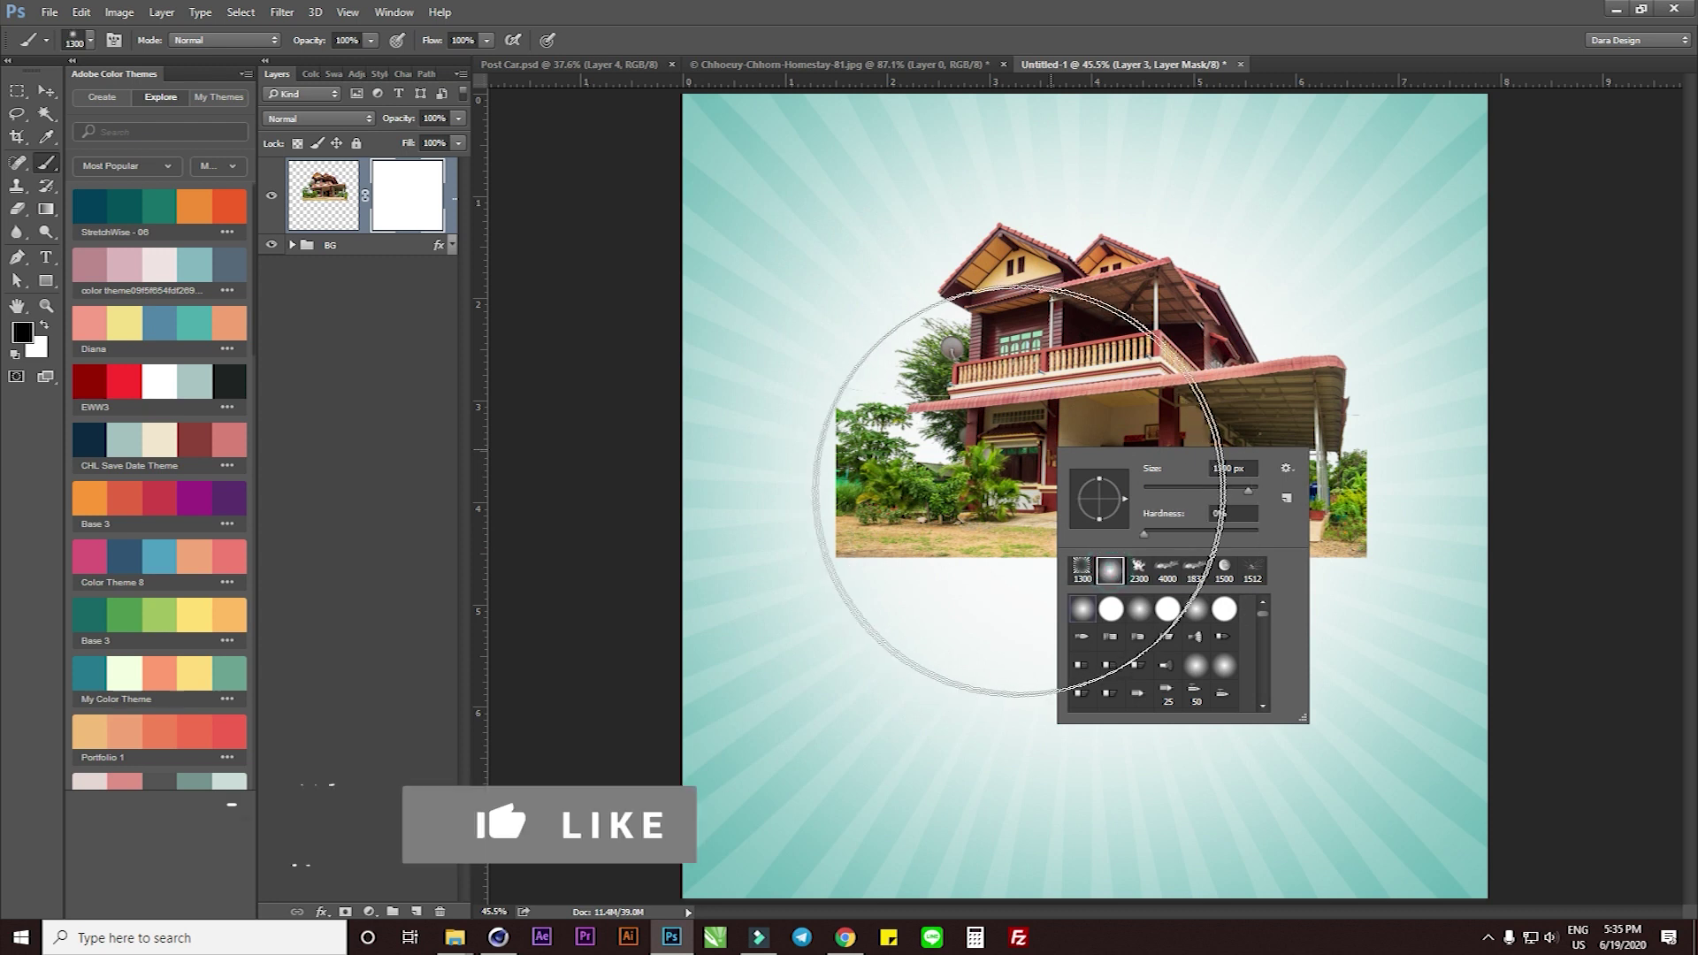
key("Return")
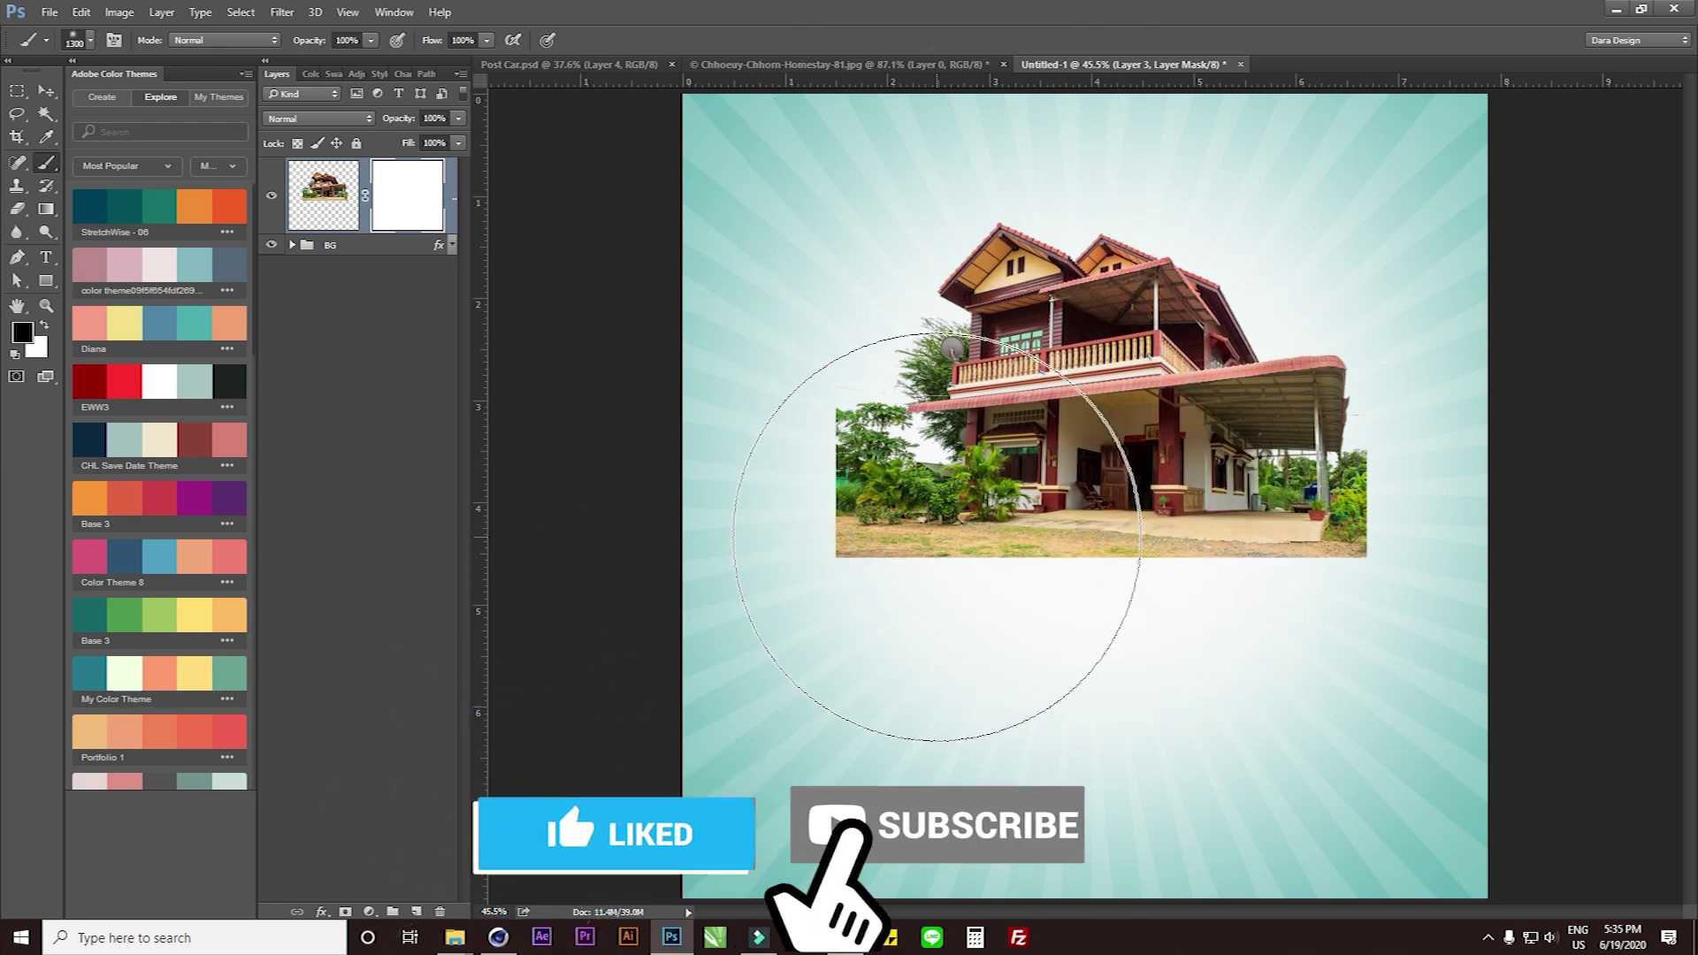
key("bracketleft")
key("bracketleft")
key("bracketleft")
key("bracketleft")
key("bracketleft")
key("bracketleft")
key("bracketleft")
key("bracketleft")
key("bracketright")
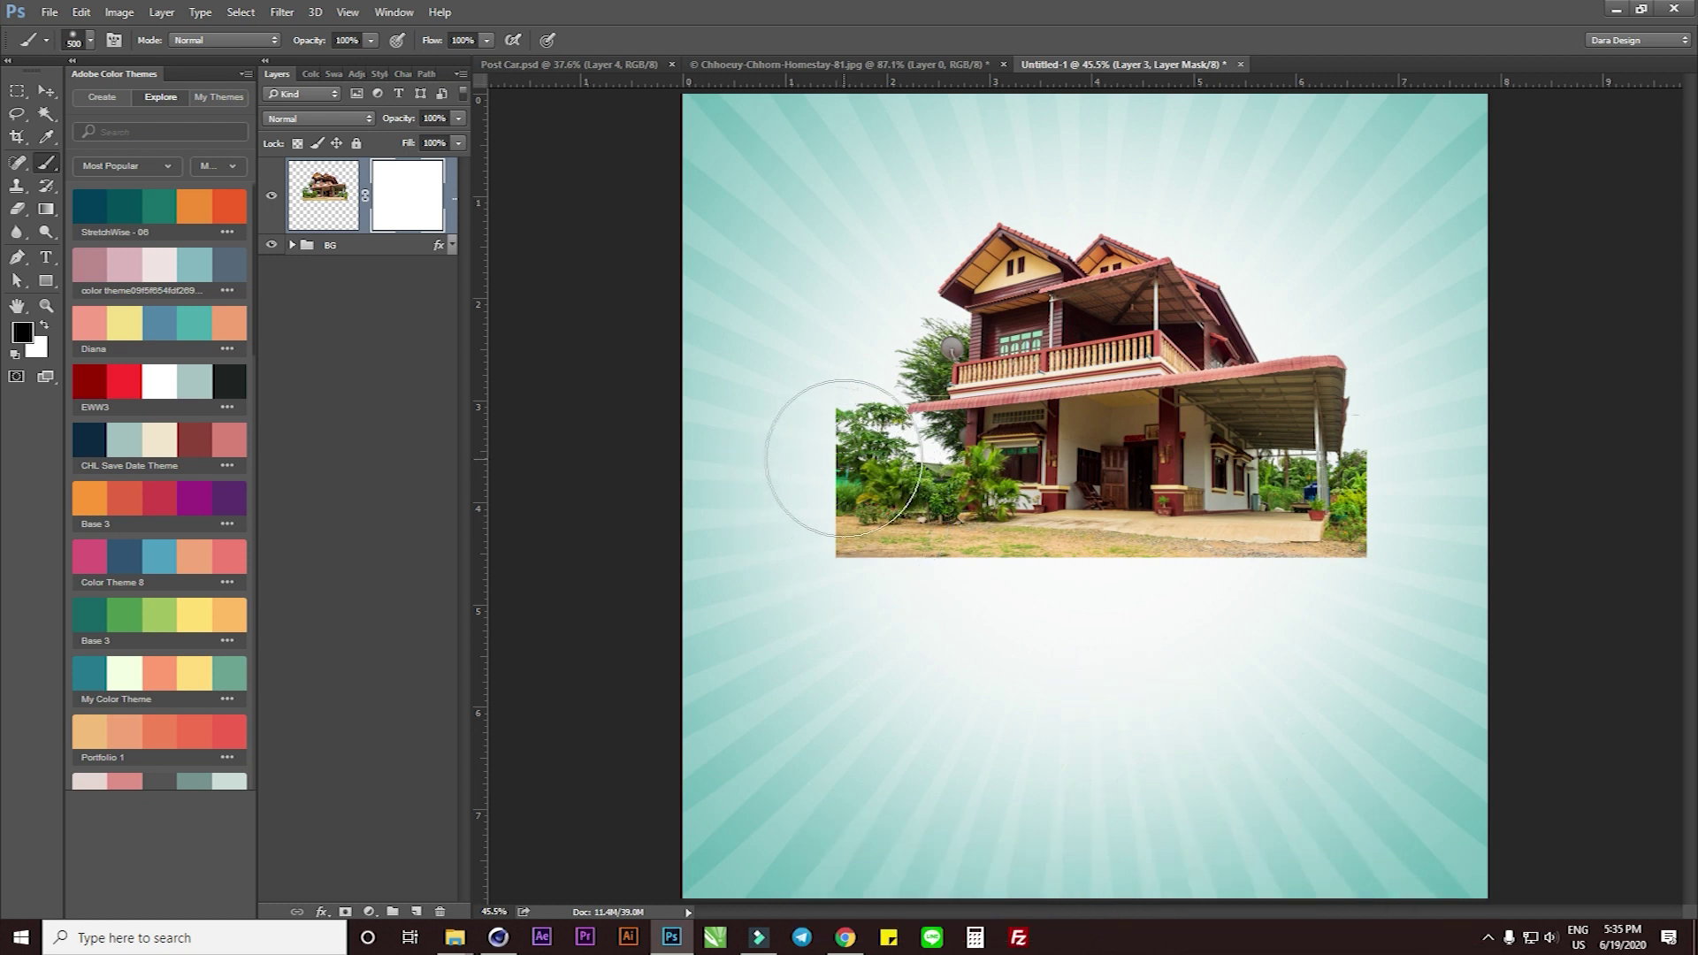
Paint the house's left, right and bottom edges into the glow, then move it about 18 px left
mouse_move(840, 444)
left_mouse_down()
mouse_move(858, 438)
mouse_move(930, 639)
mouse_move(925, 617)
left_mouse_up()
mouse_move(1365, 568)
left_mouse_down()
mouse_move(1413, 486)
mouse_move(1424, 503)
left_mouse_up()
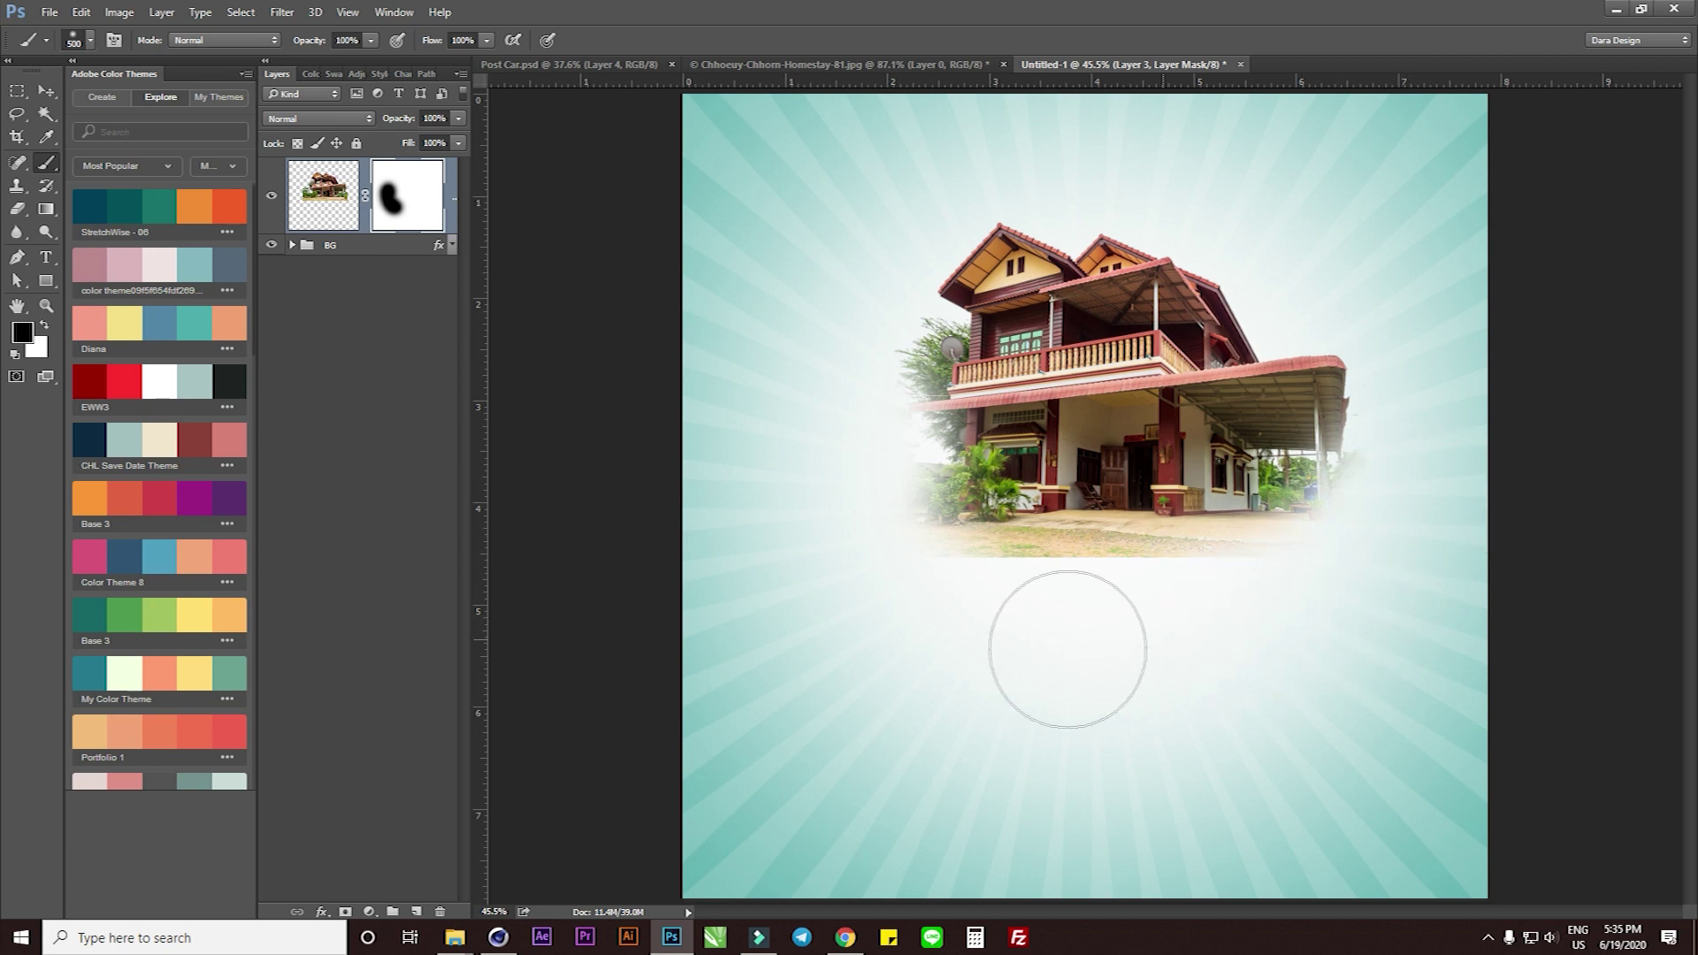
left_click_drag(973, 641, 1411, 582)
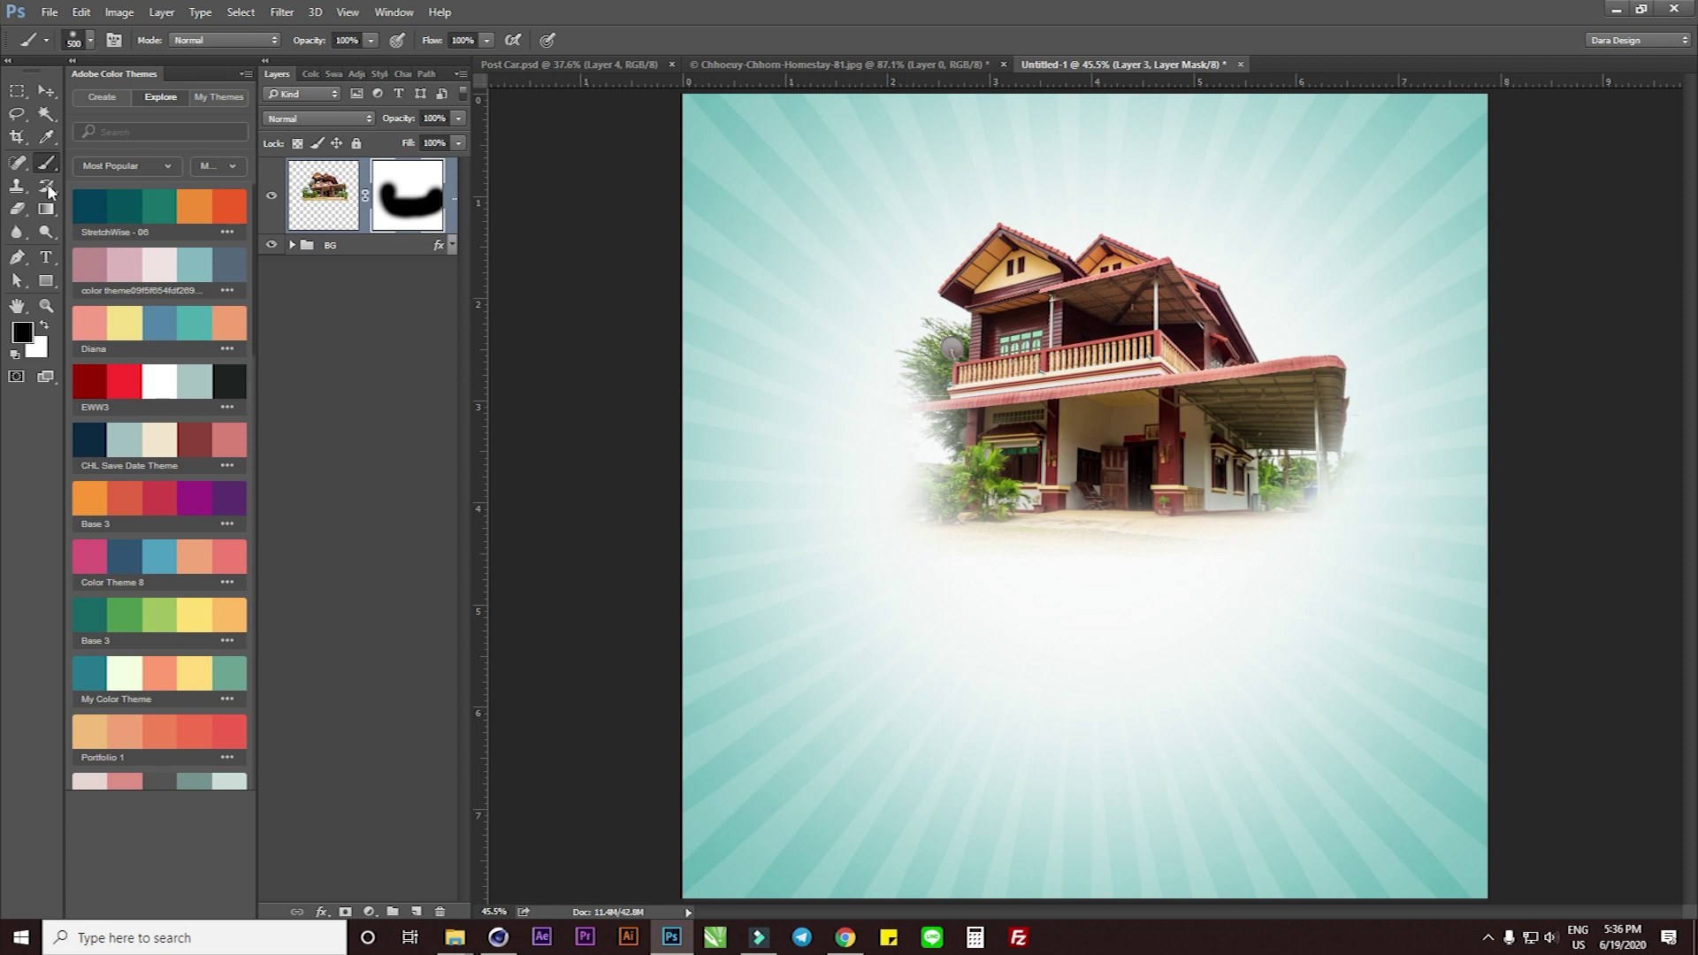
left_click(46, 90)
left_click_drag(1118, 359, 1107, 362)
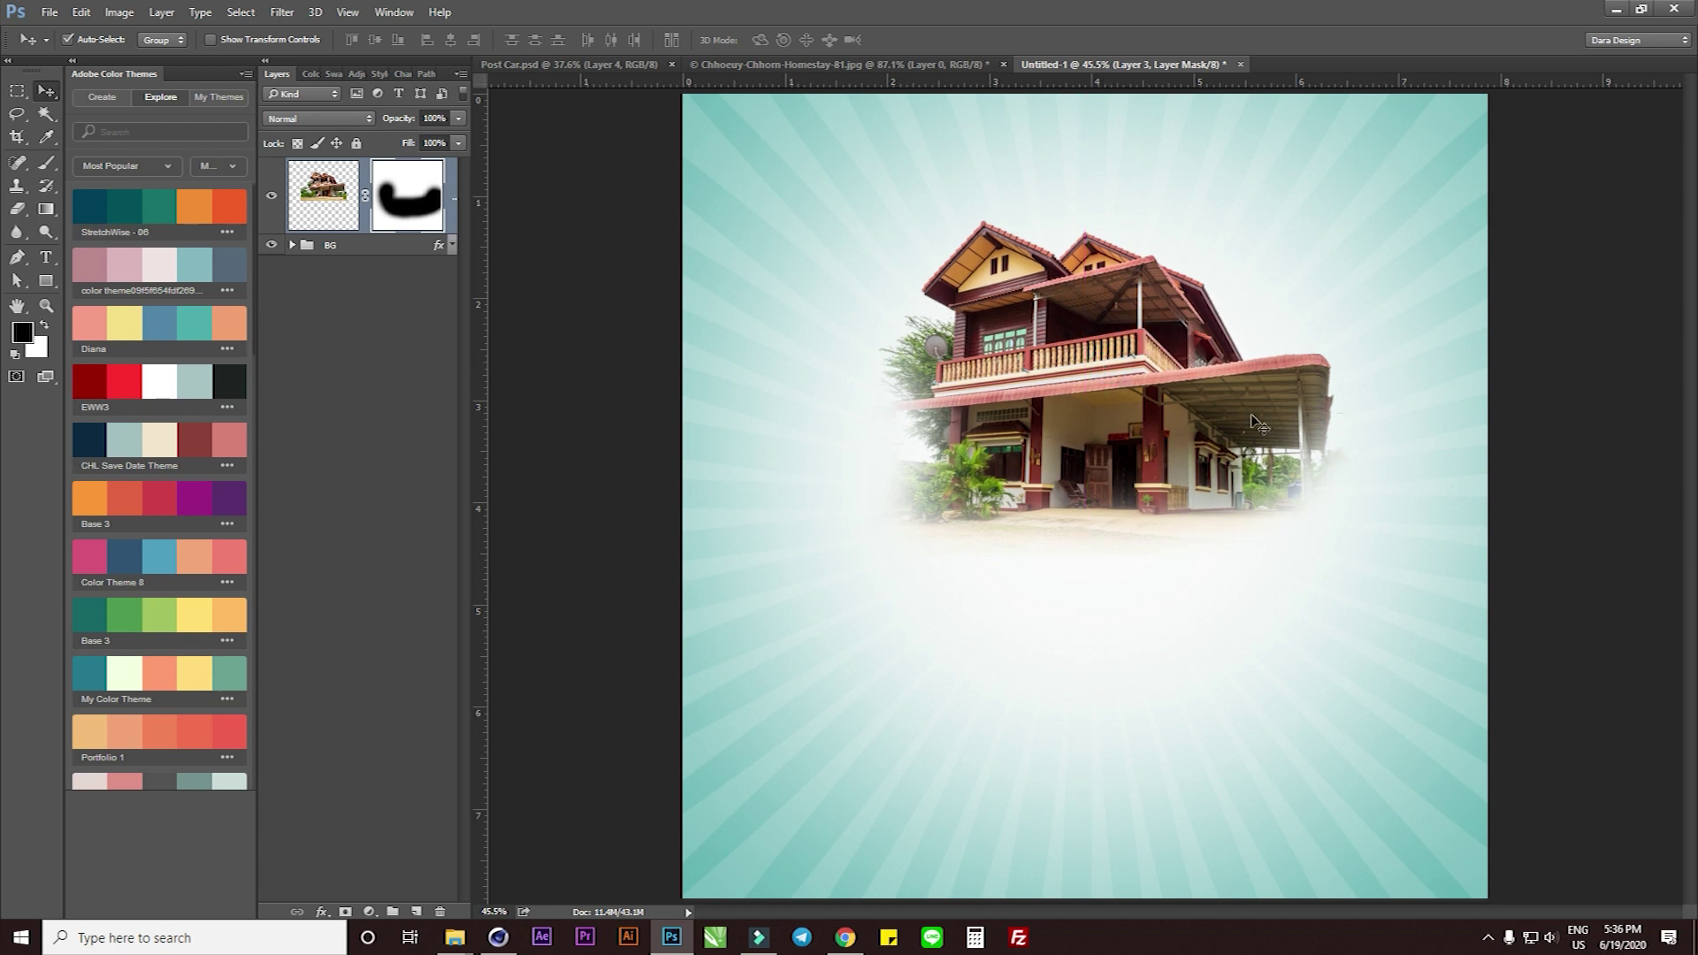
Nudge the house a few pixels left, then browse the PSD image folder to the car pictures
key("Left")
key("Left")
key("Left")
key("Left")
key("Left")
key("Left")
key("Left")
key("Left")
key("Left")
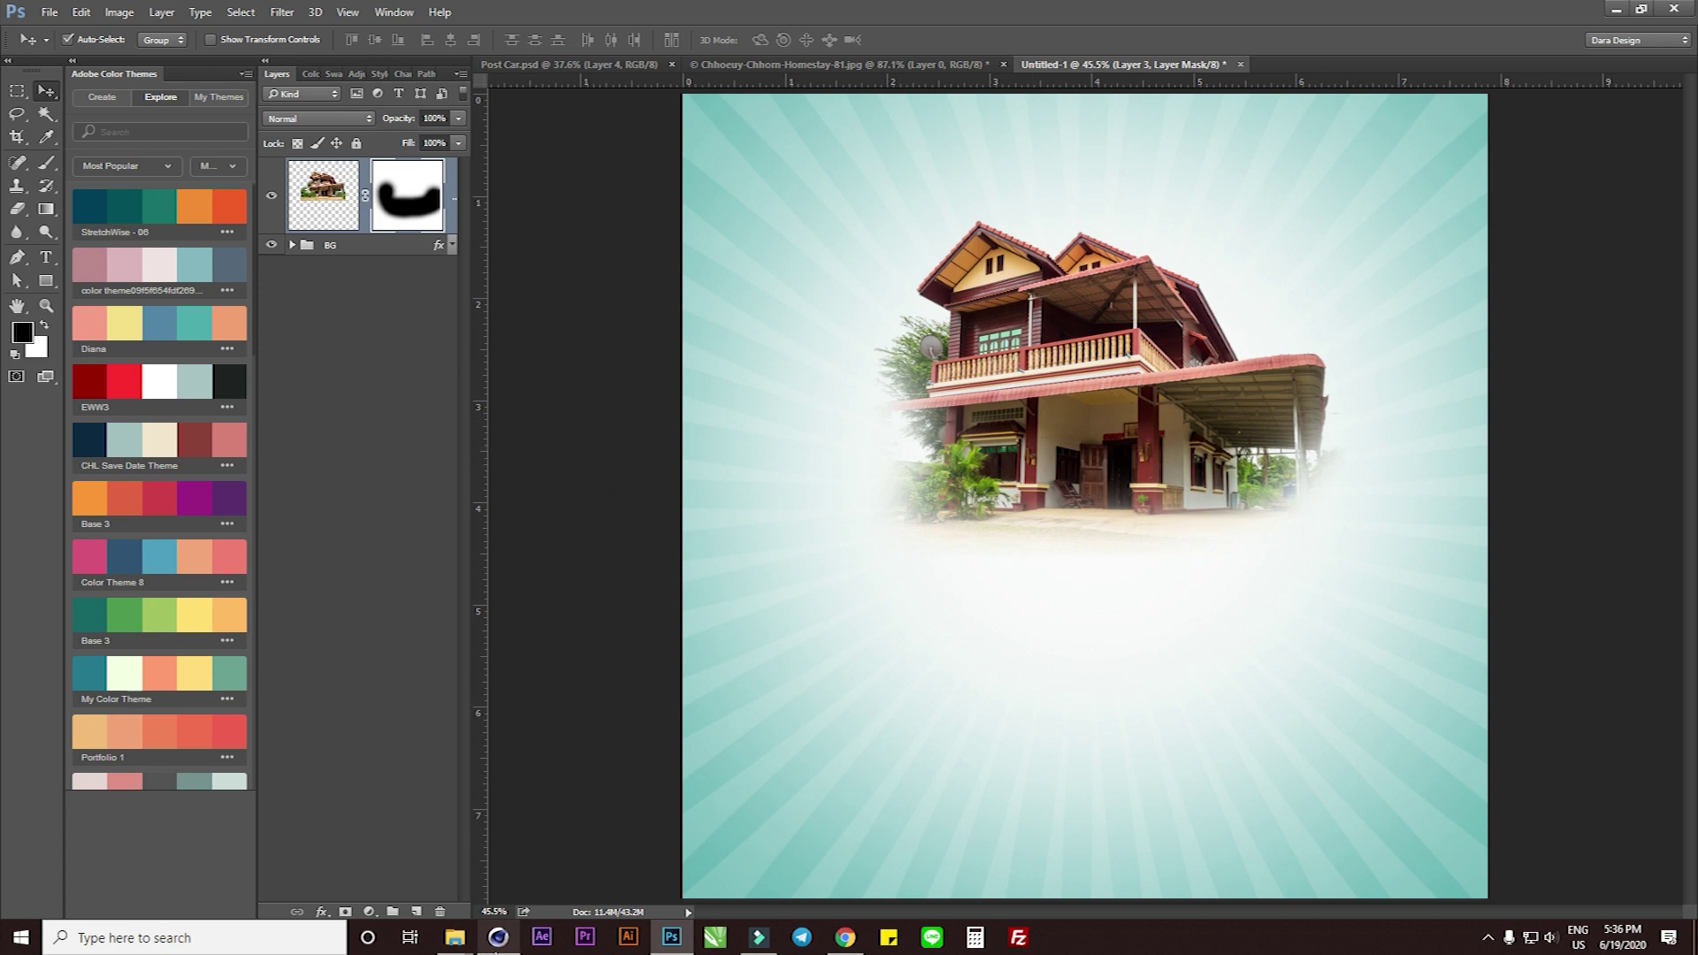
mouse_move(454, 937)
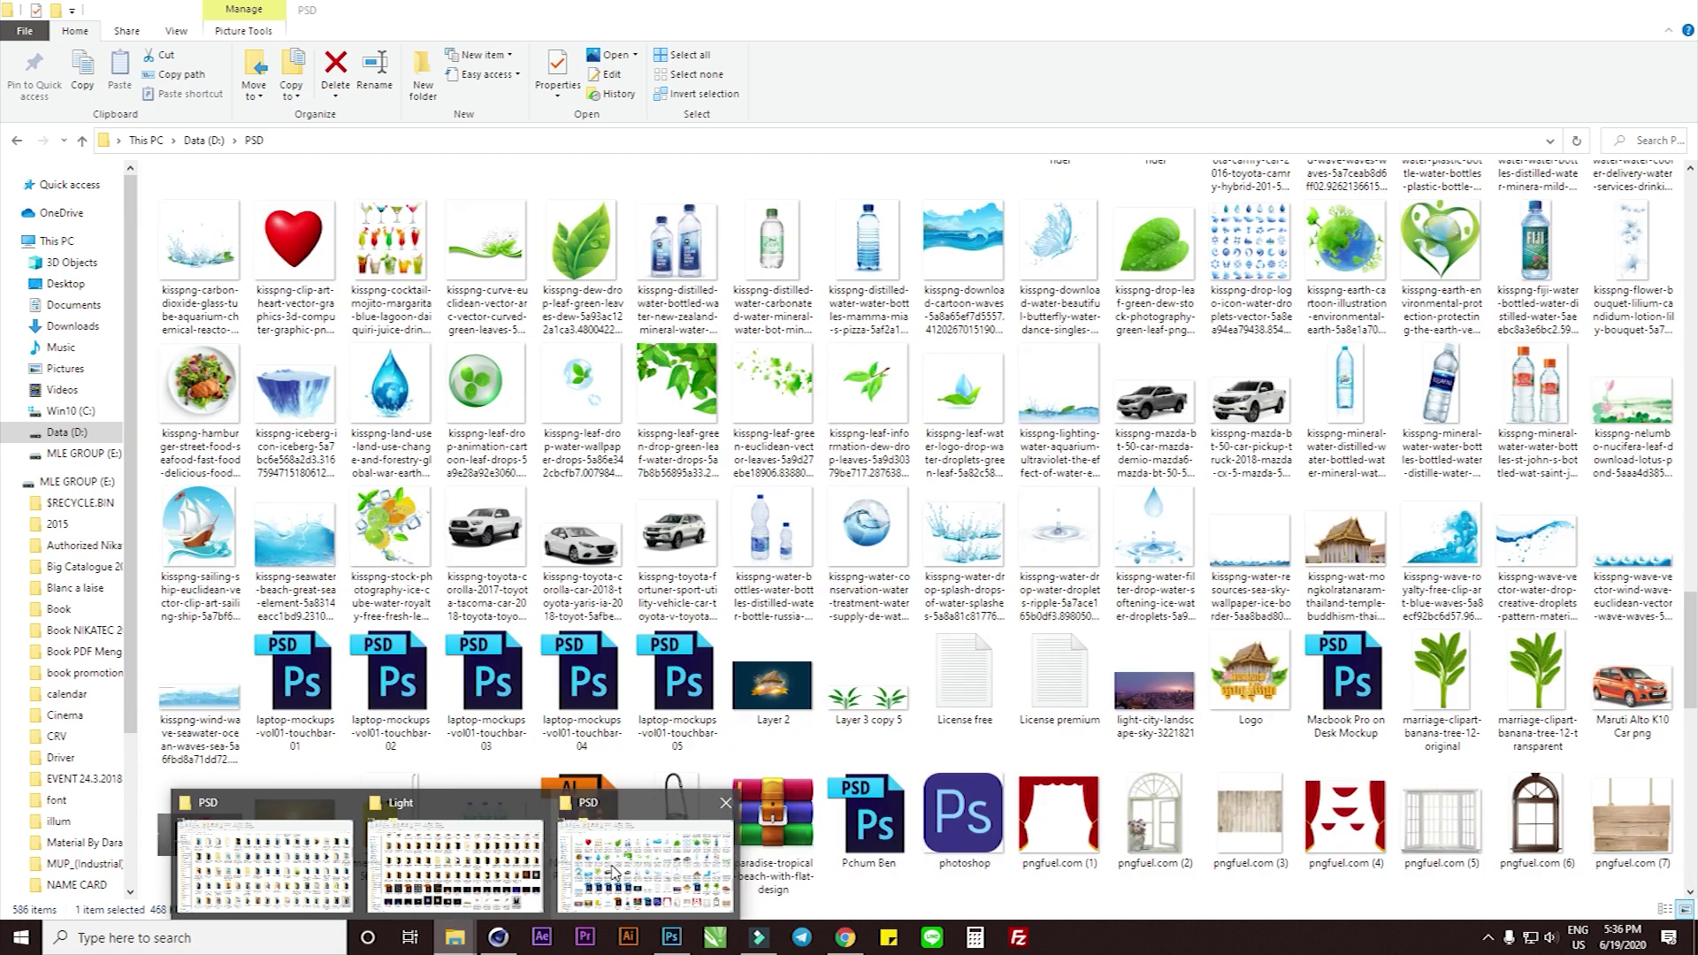
left_click(633, 862)
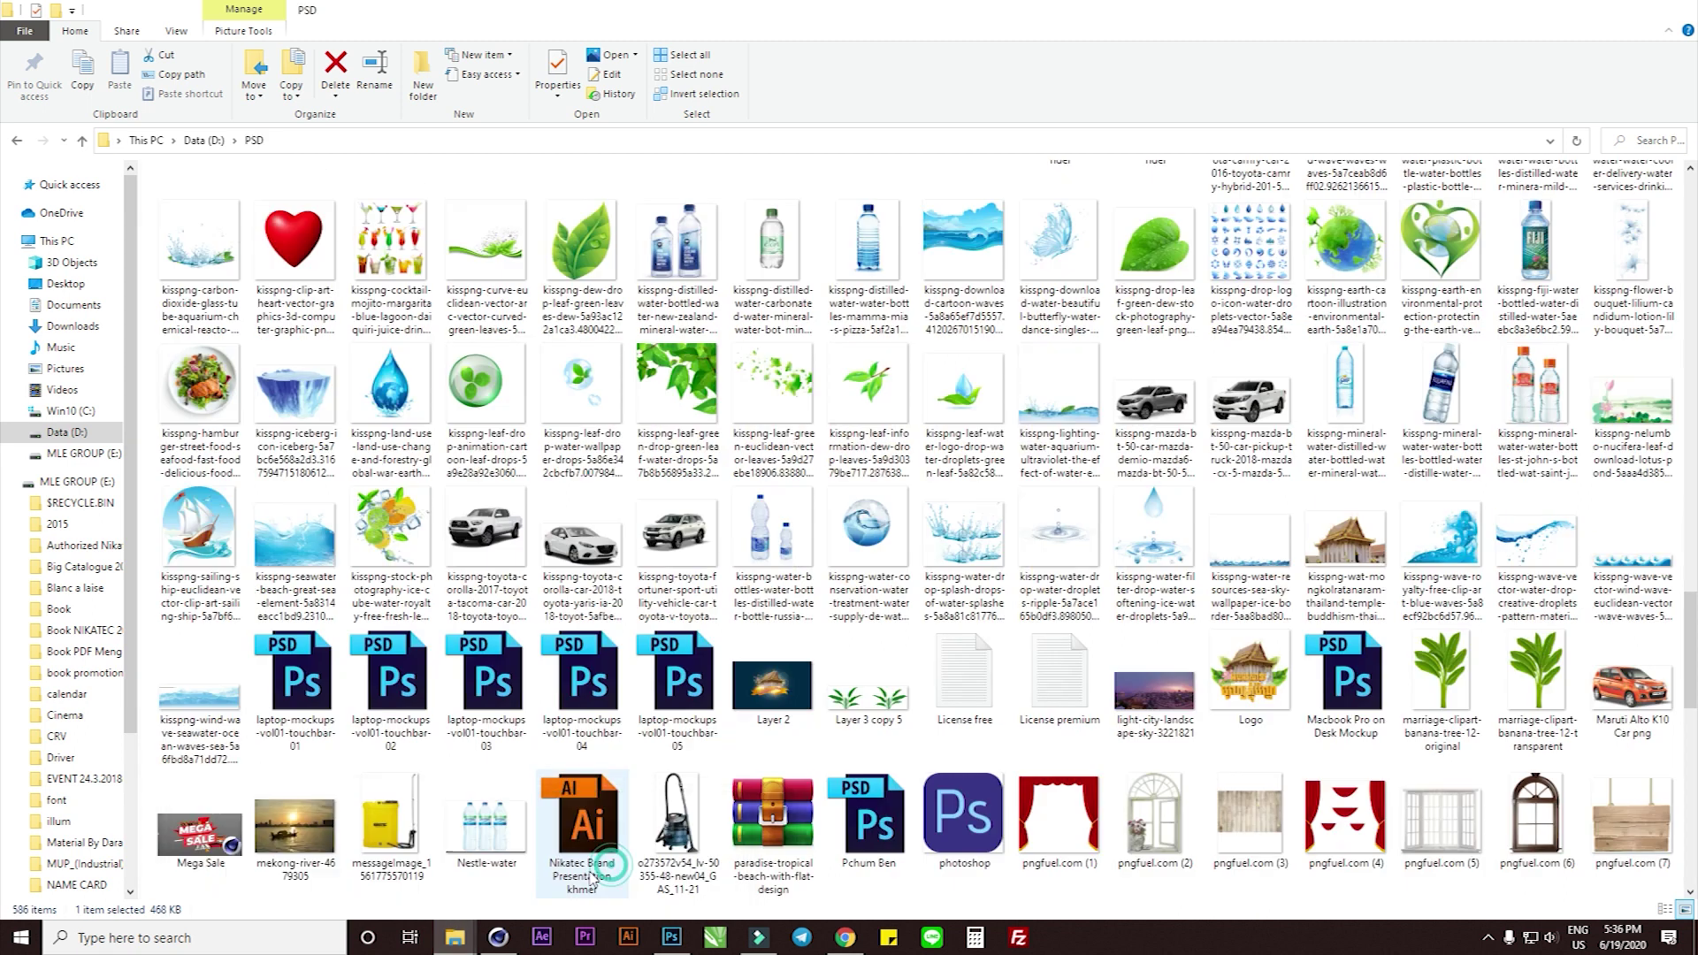
scroll(791, 619, "down", 4)
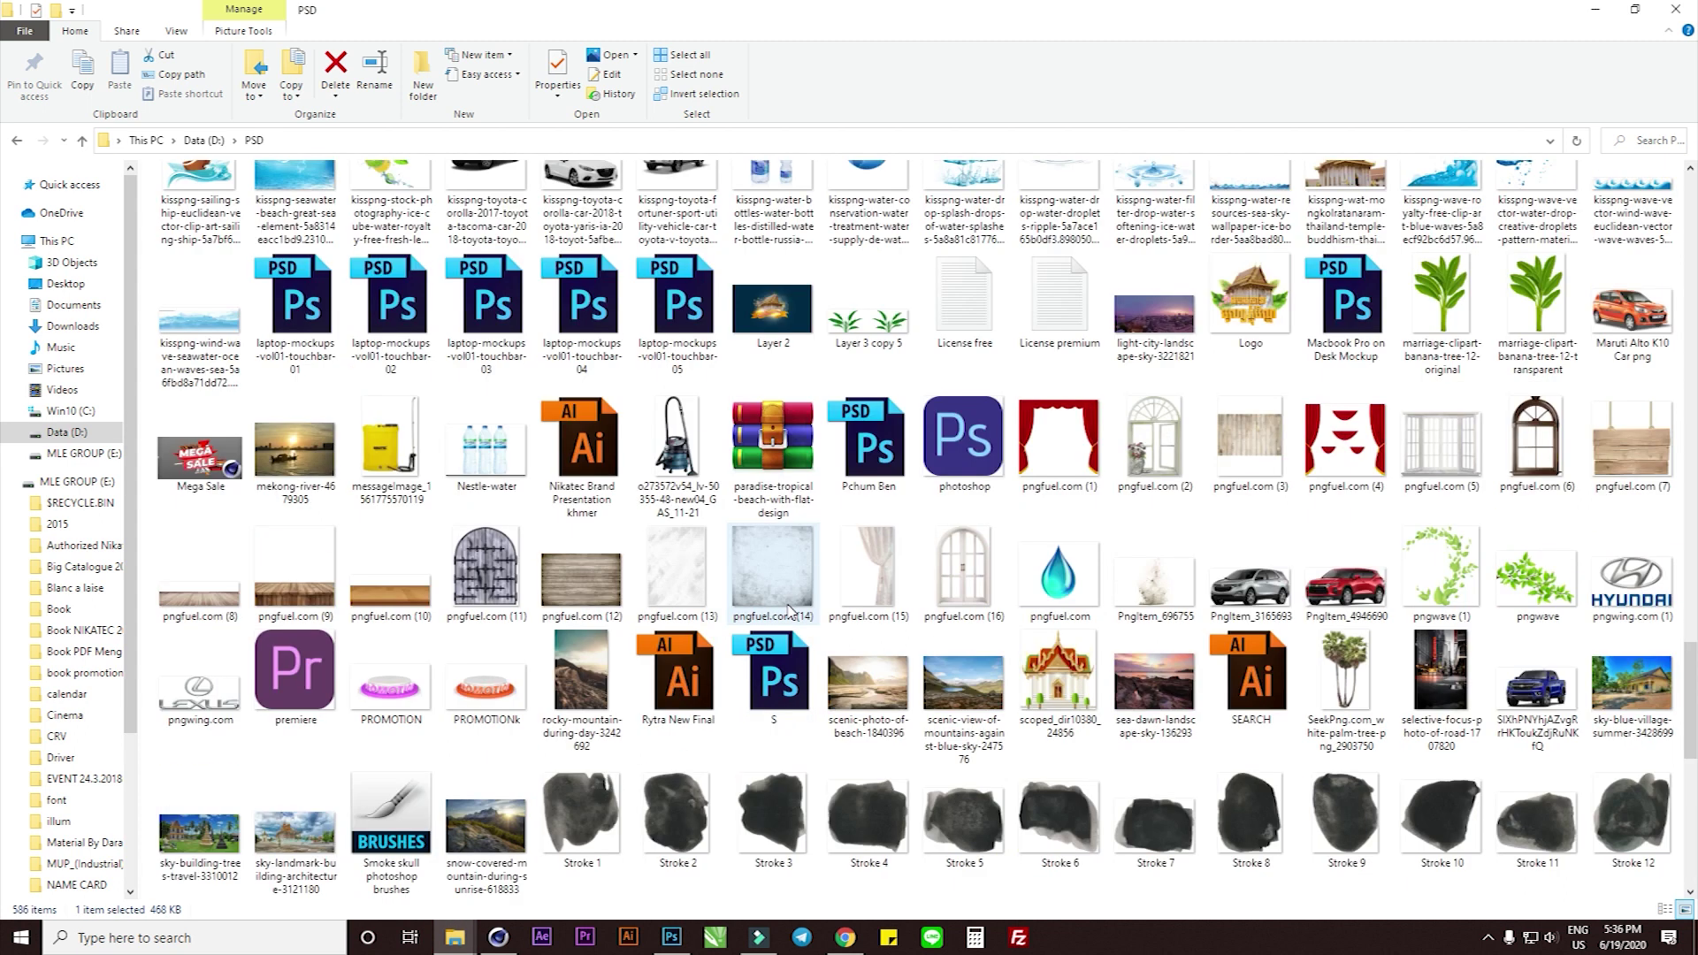
scroll(790, 609, "down", 4)
scroll(791, 611, "up", 8)
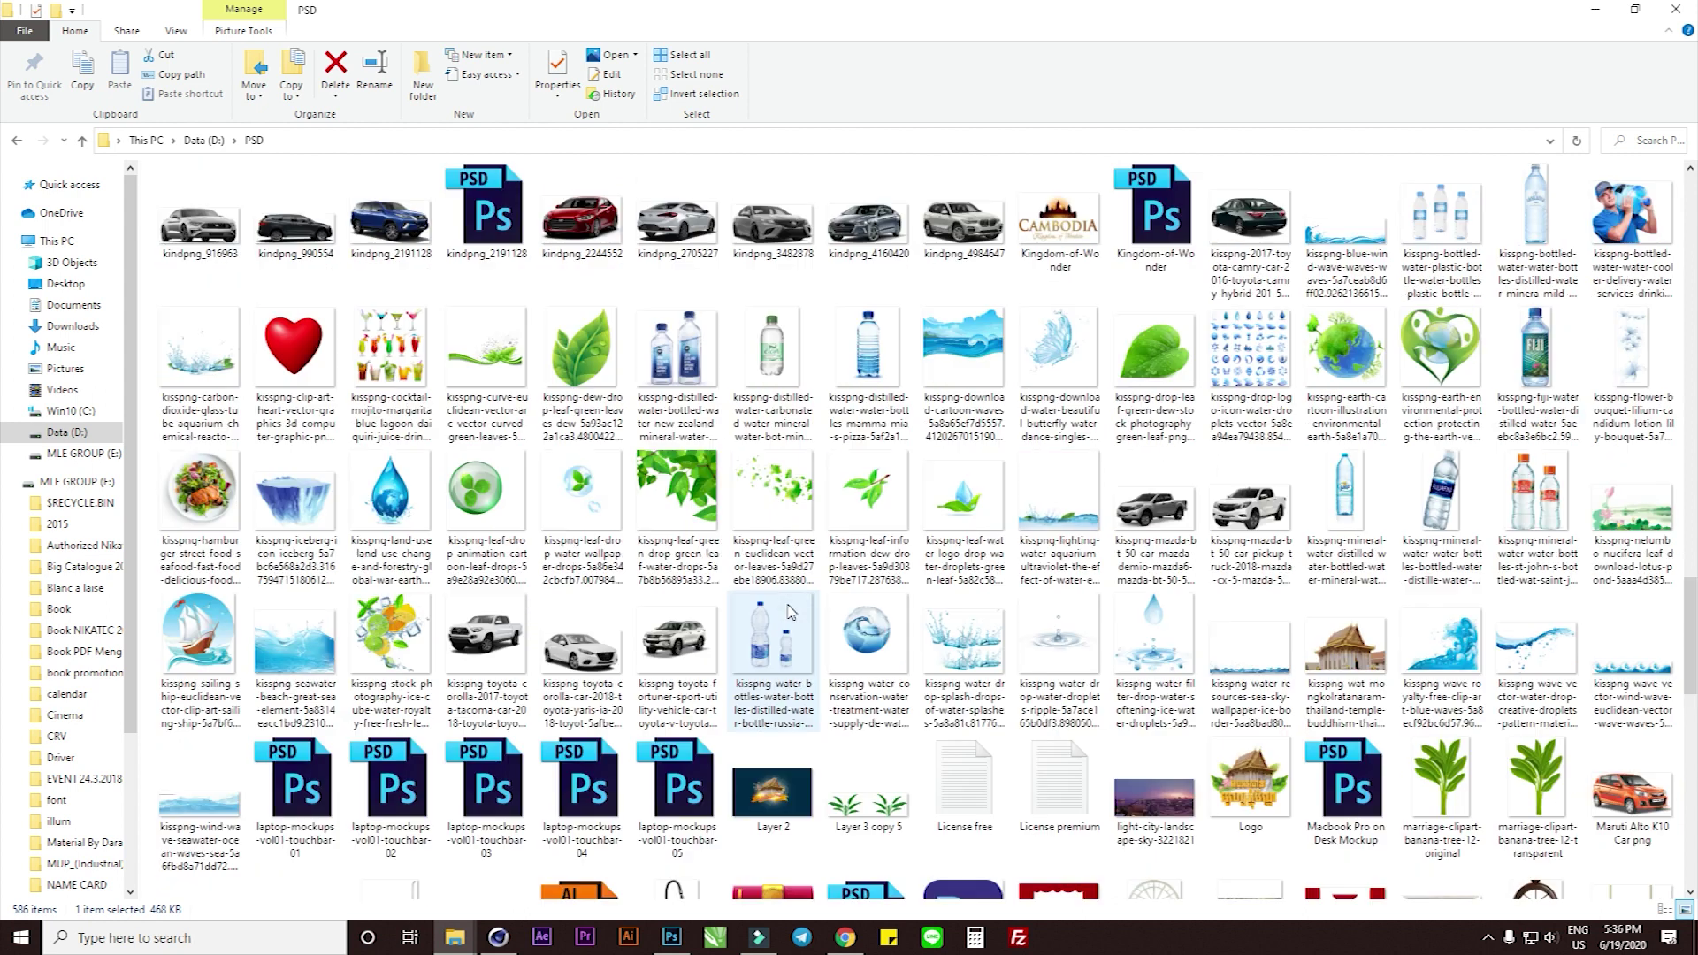
scroll(791, 610, "up", 5)
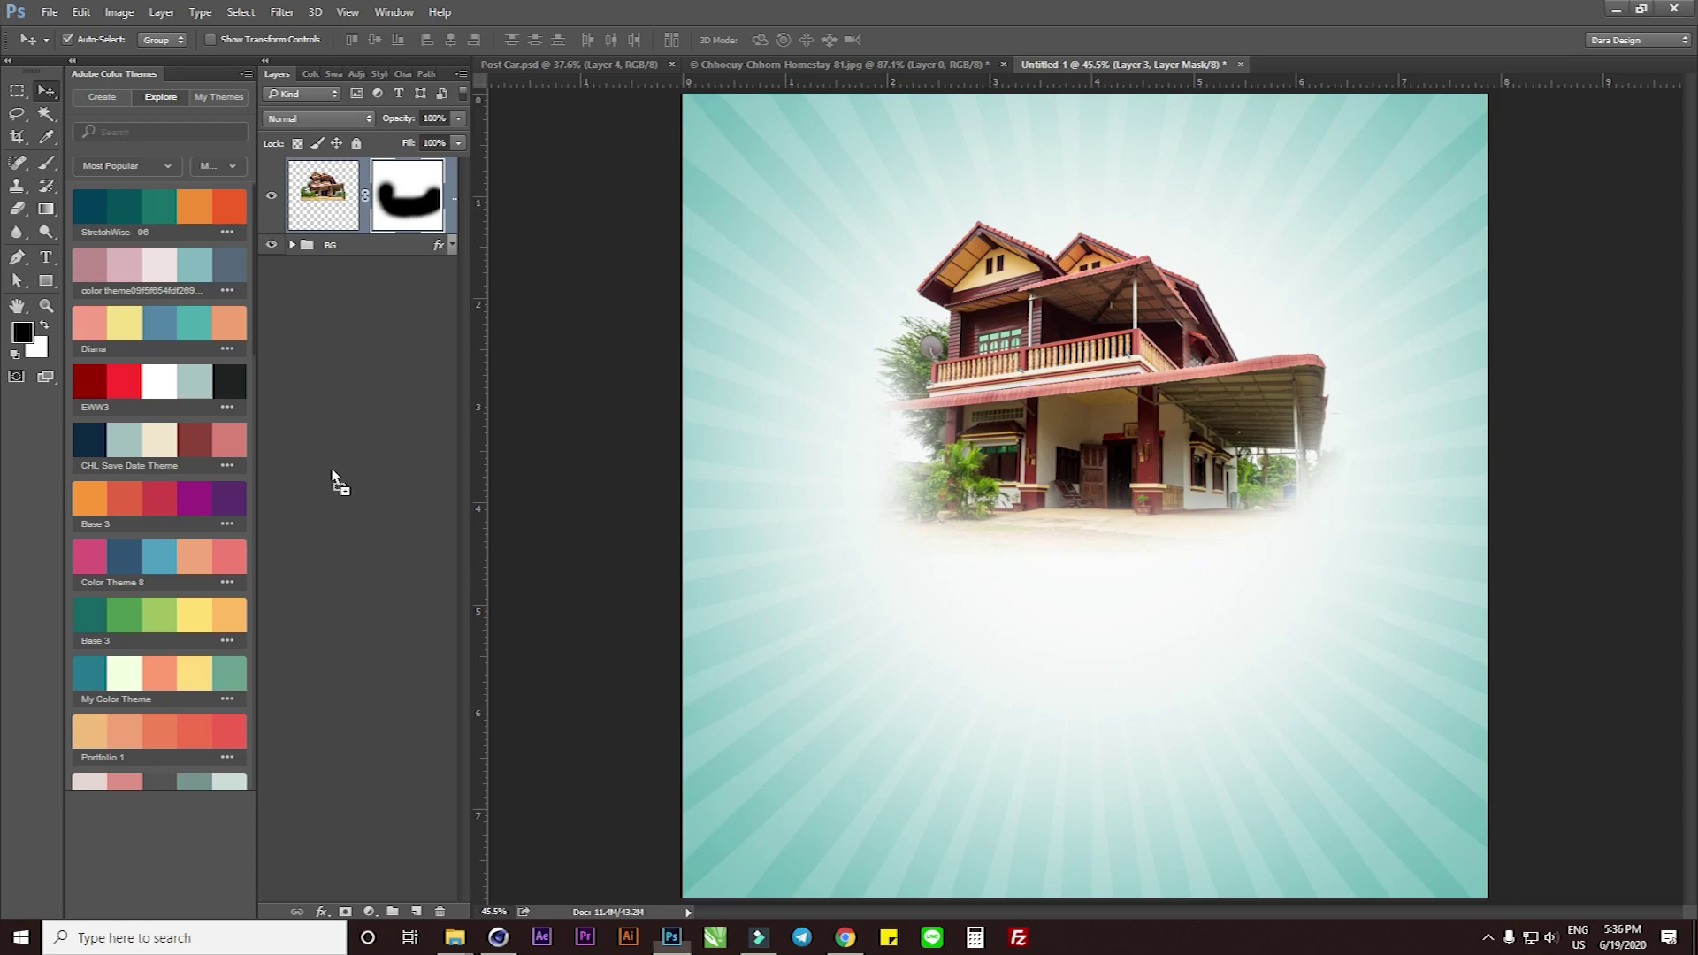
Place the red Mazda CX-5 image on the poster, scaled to about 30%, in front of the house
mouse_move(205, 378)
left_mouse_down()
mouse_move(1105, 548)
mouse_move(1127, 586)
left_mouse_up()
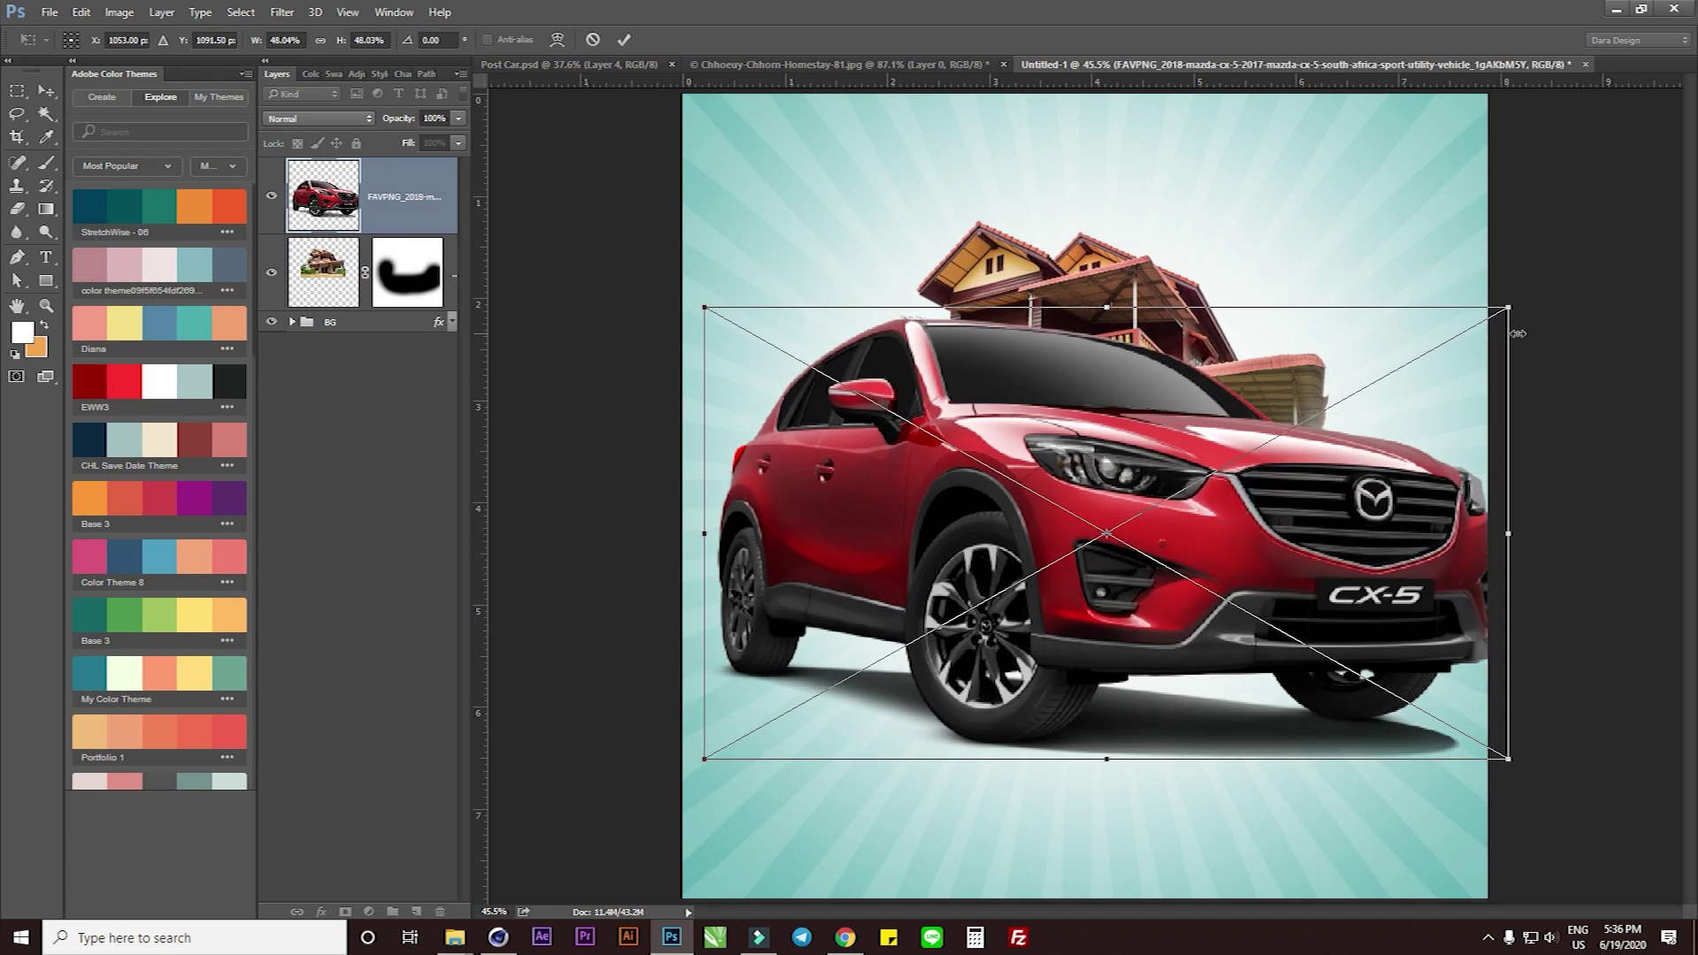
left_click_drag(1509, 307, 1371, 394)
mouse_move(1257, 547)
left_mouse_down()
mouse_move(1260, 582)
mouse_move(1220, 586)
left_mouse_up()
key("Return")
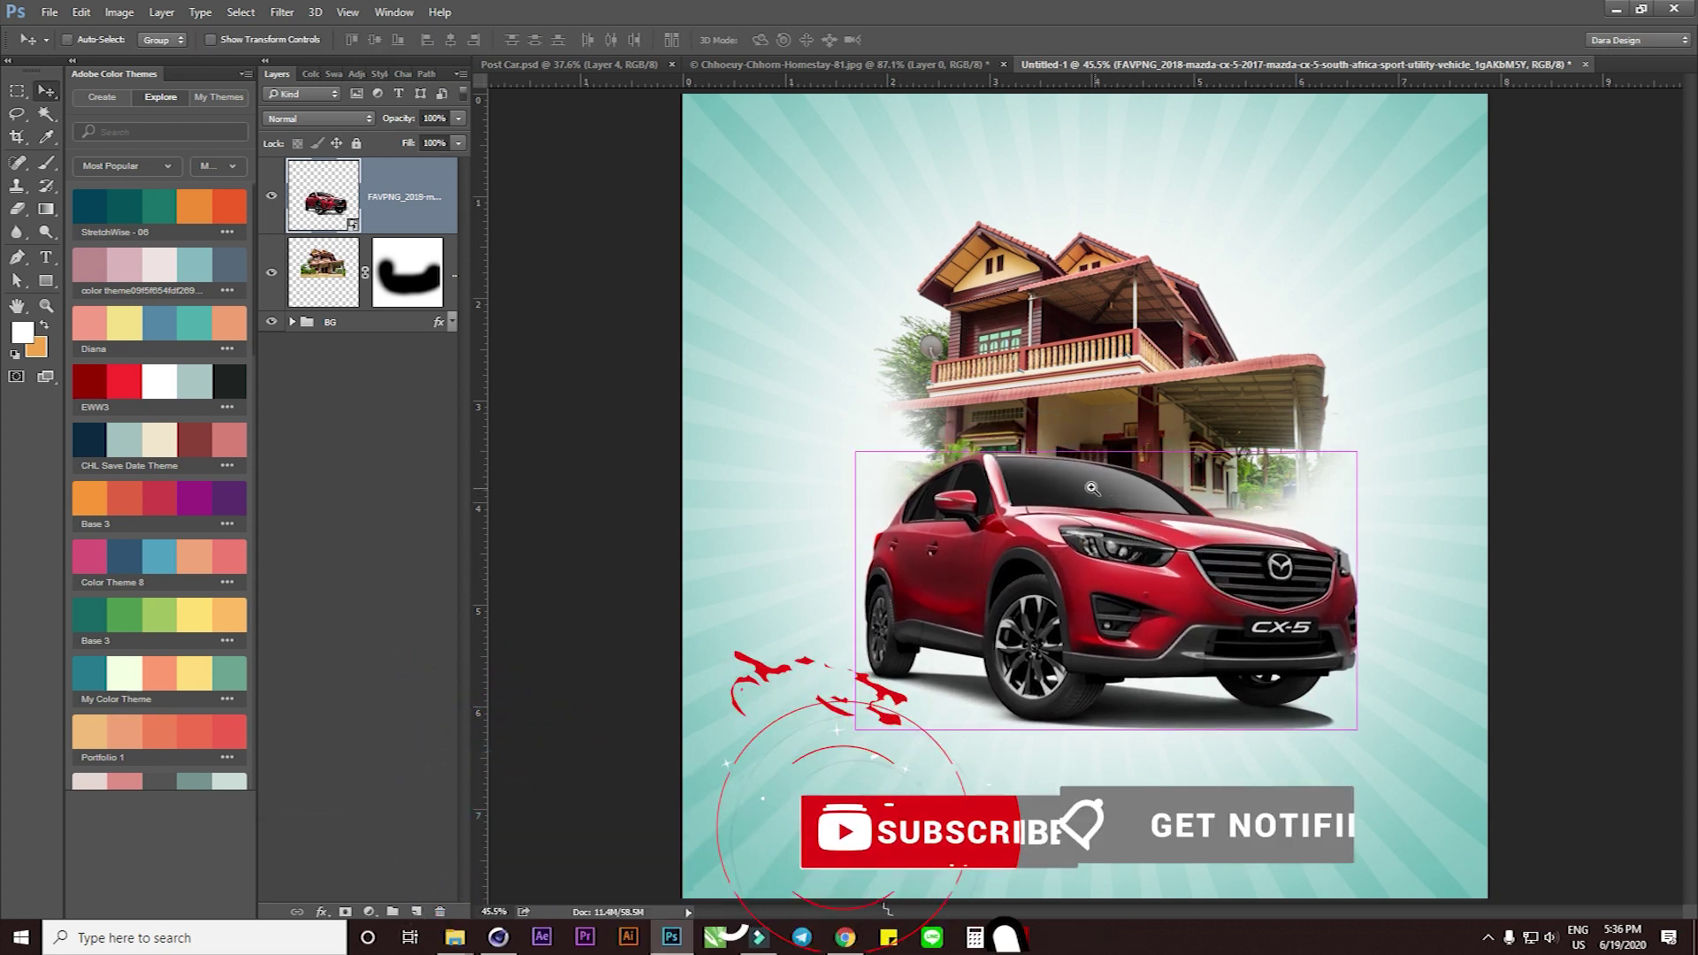
scroll(1115, 514, "down", 2)
scroll(1115, 514, "up", 1)
left_click_drag(1143, 578, 1159, 584)
Nudge the house slightly left and the car four steps right
left_click(1061, 334)
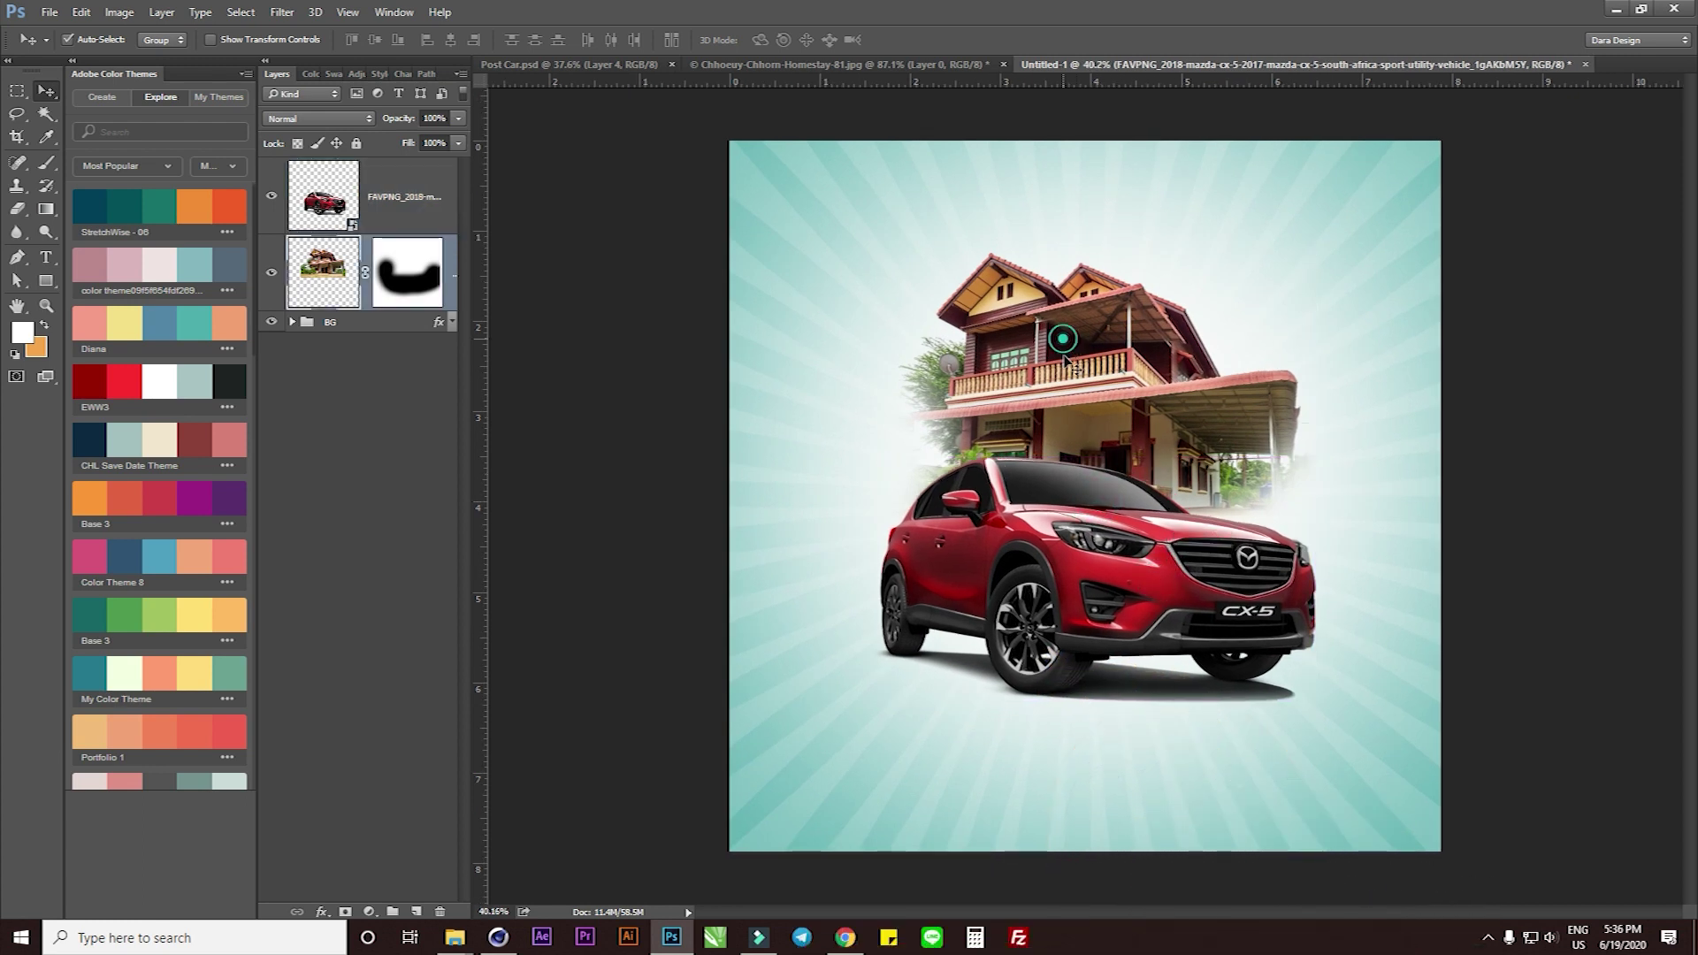
key("shift+Left")
key("shift+Left")
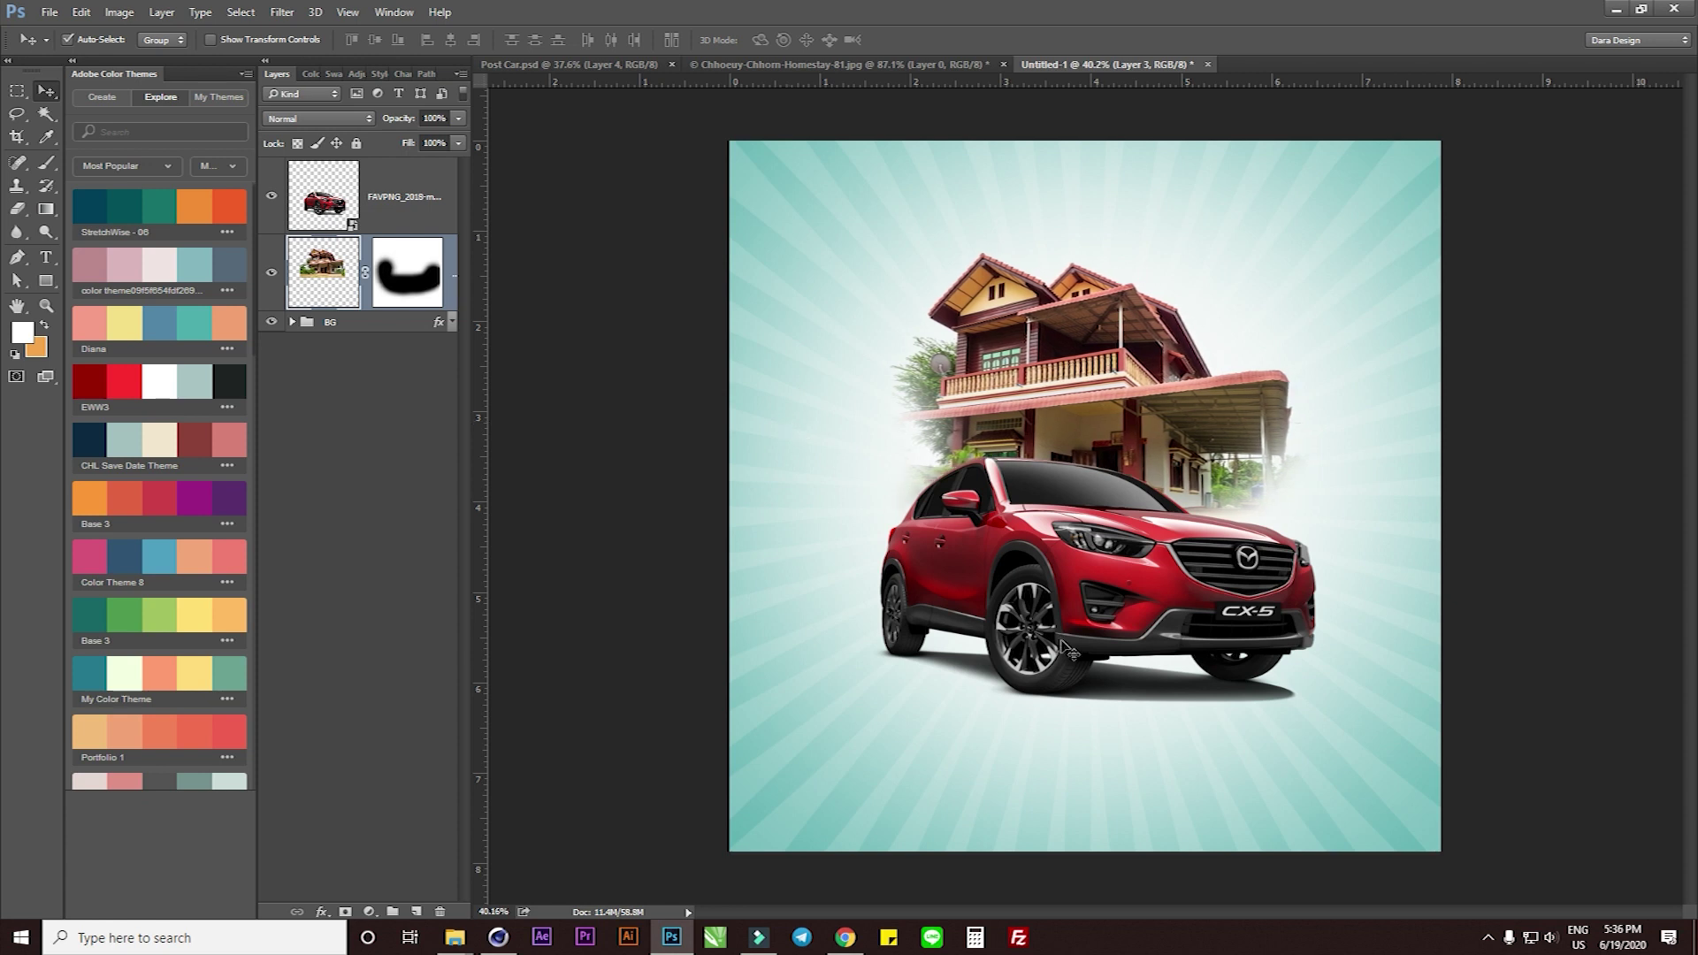
left_click(1154, 570)
key("shift+Right")
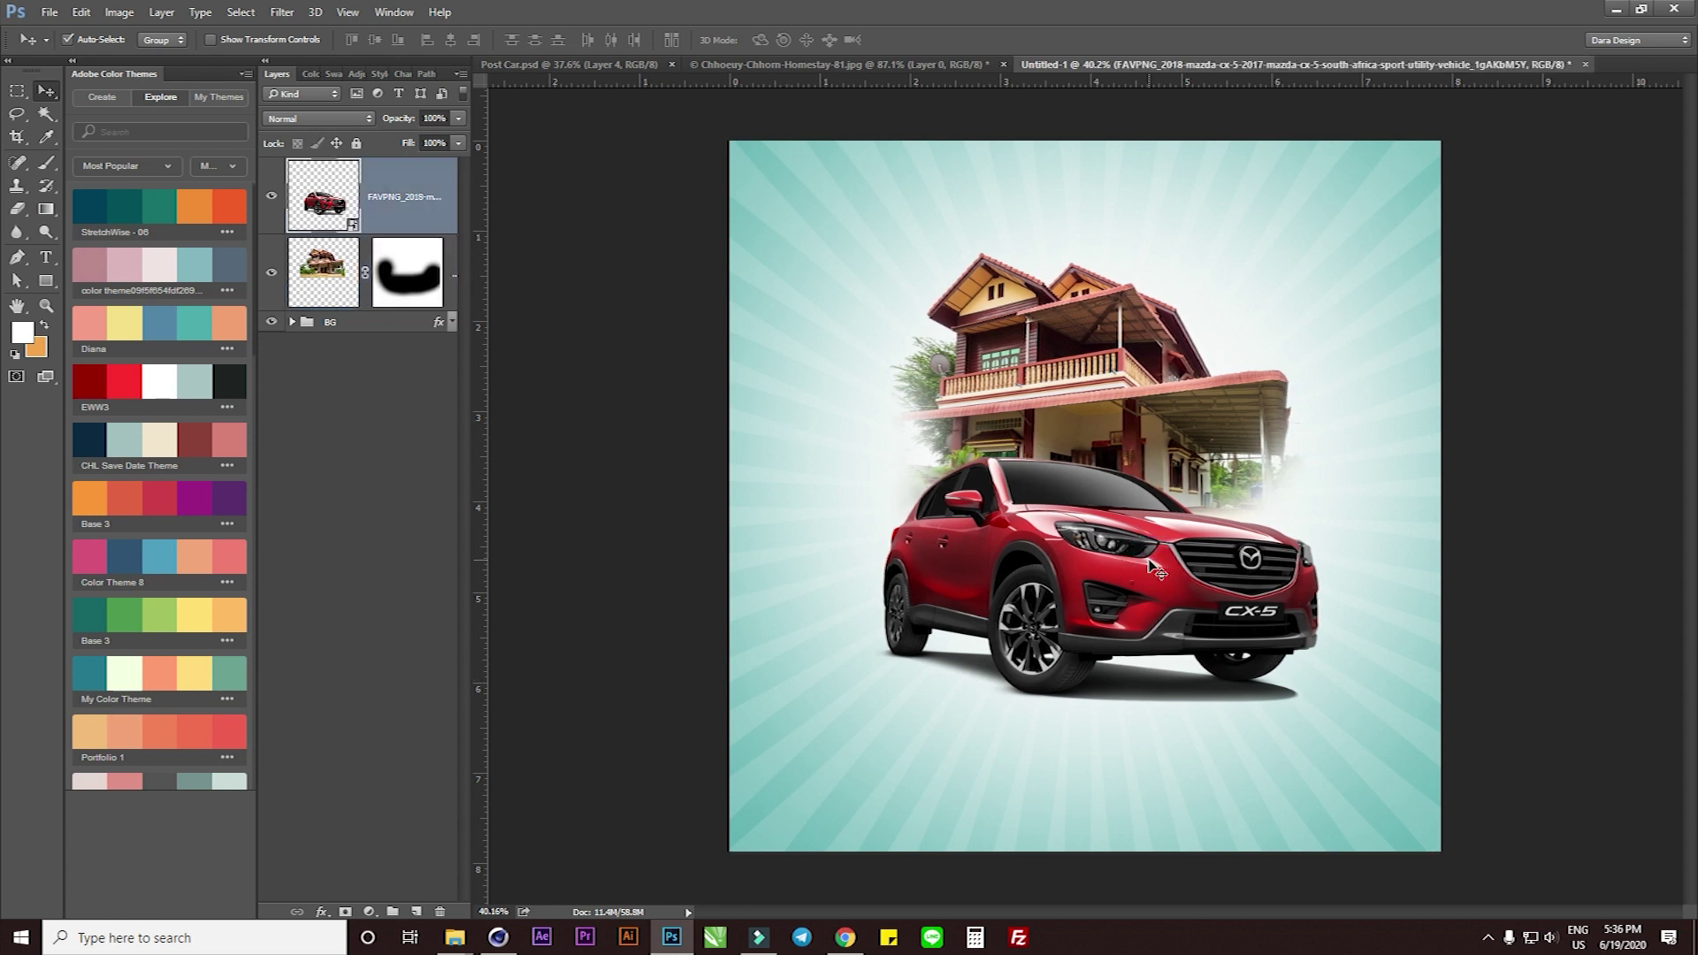
key("shift+Right")
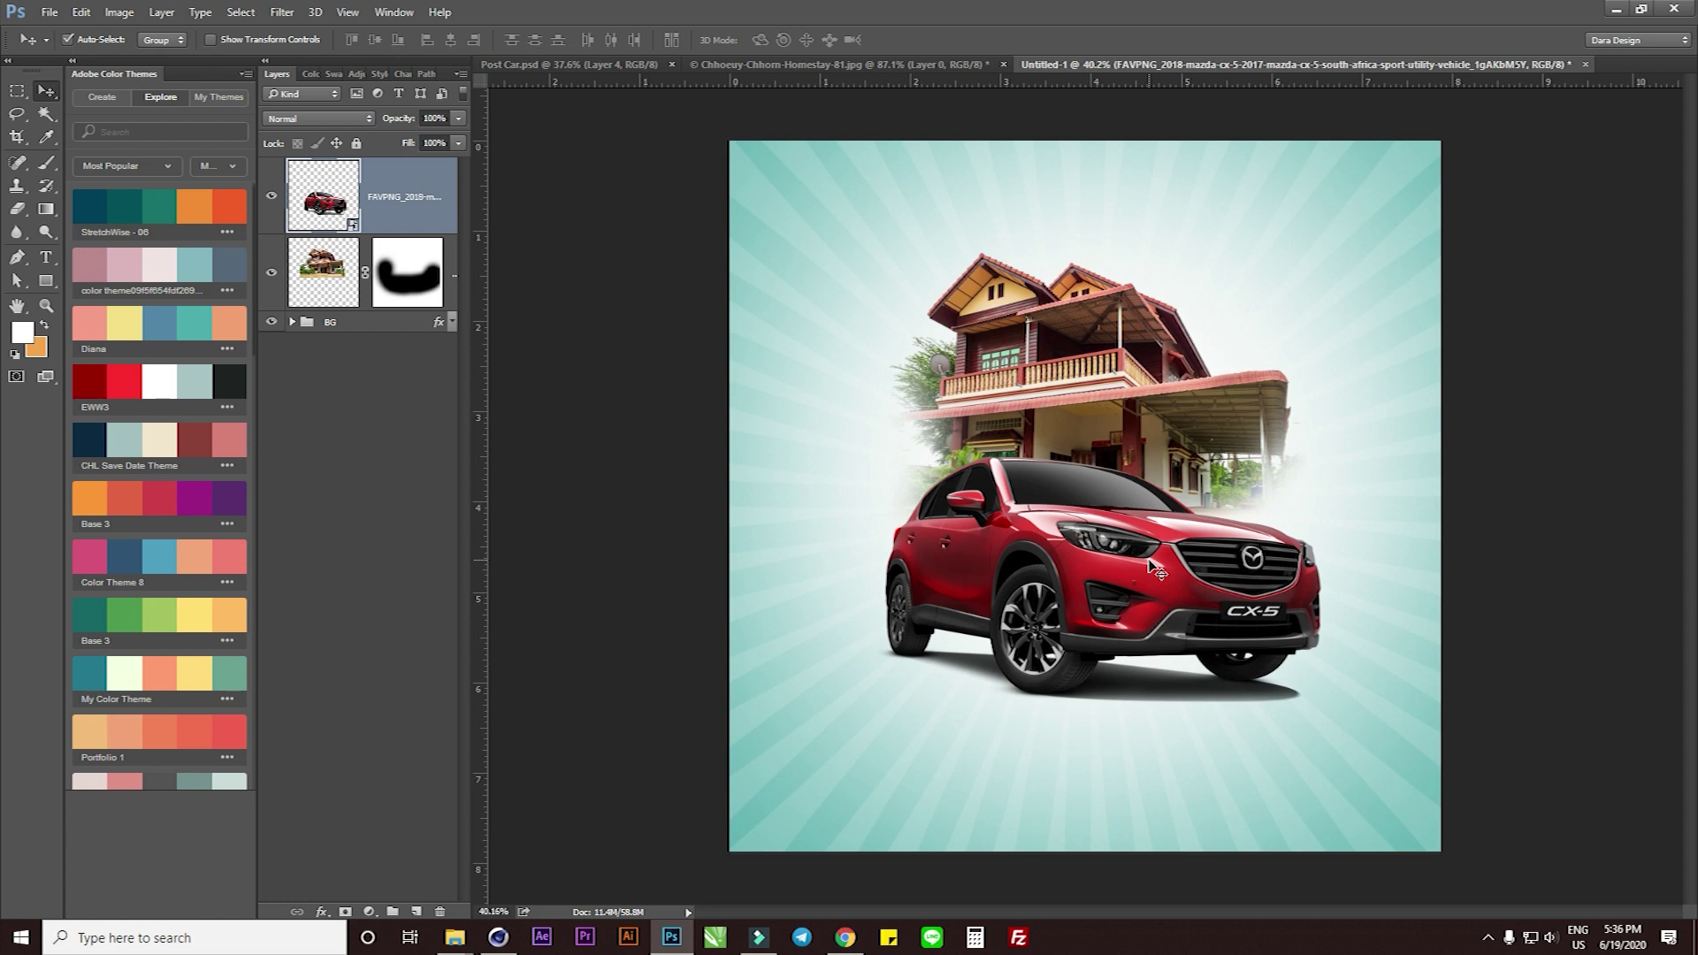
key("shift+Right")
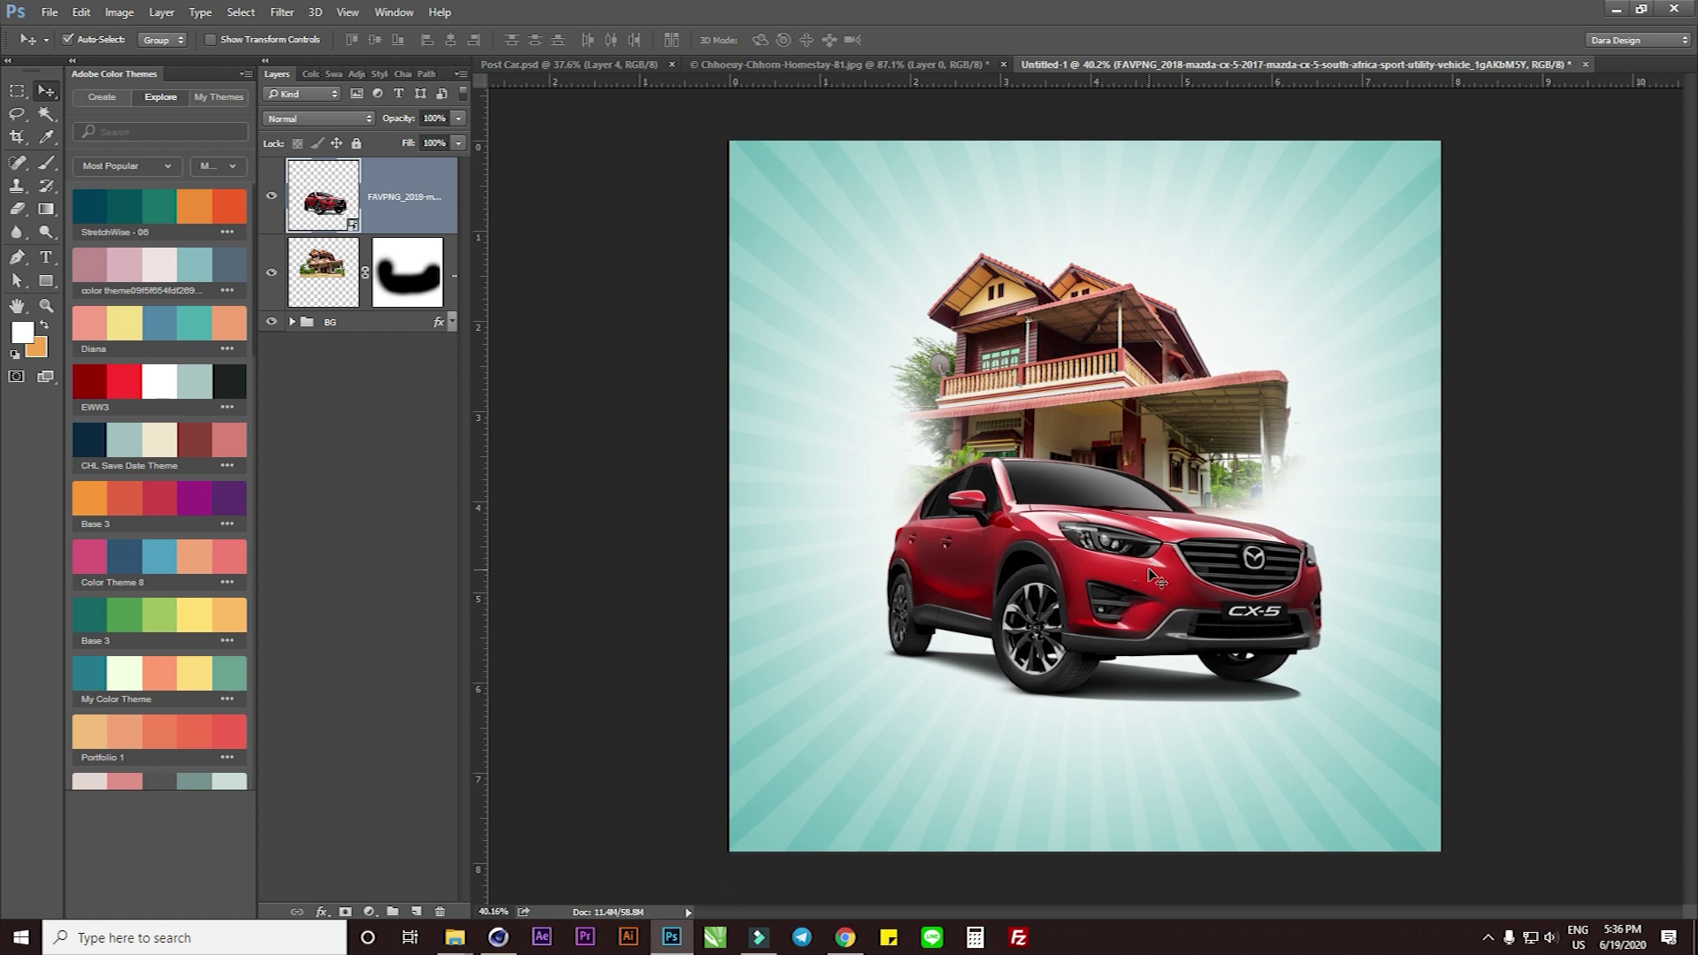
key("shift+Right")
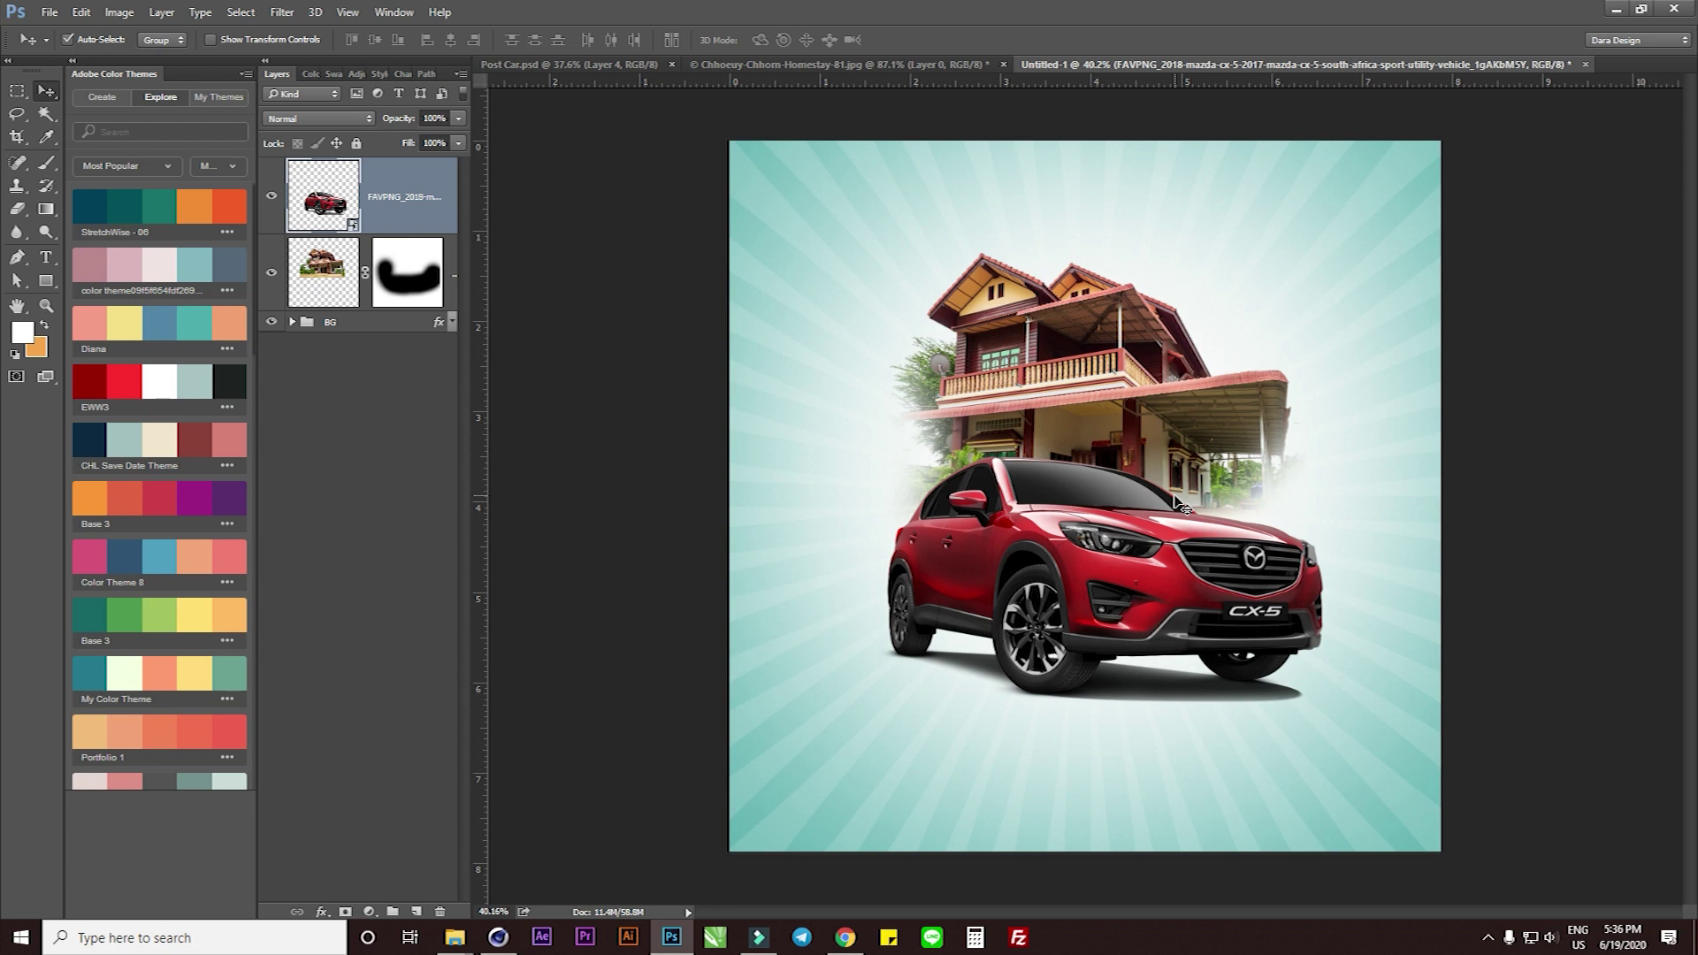
Fill background Layer 0 with dark red, then bright red from the EWW3 theme, and begin transforming the glow layer
left_click(292, 323)
left_click(359, 606)
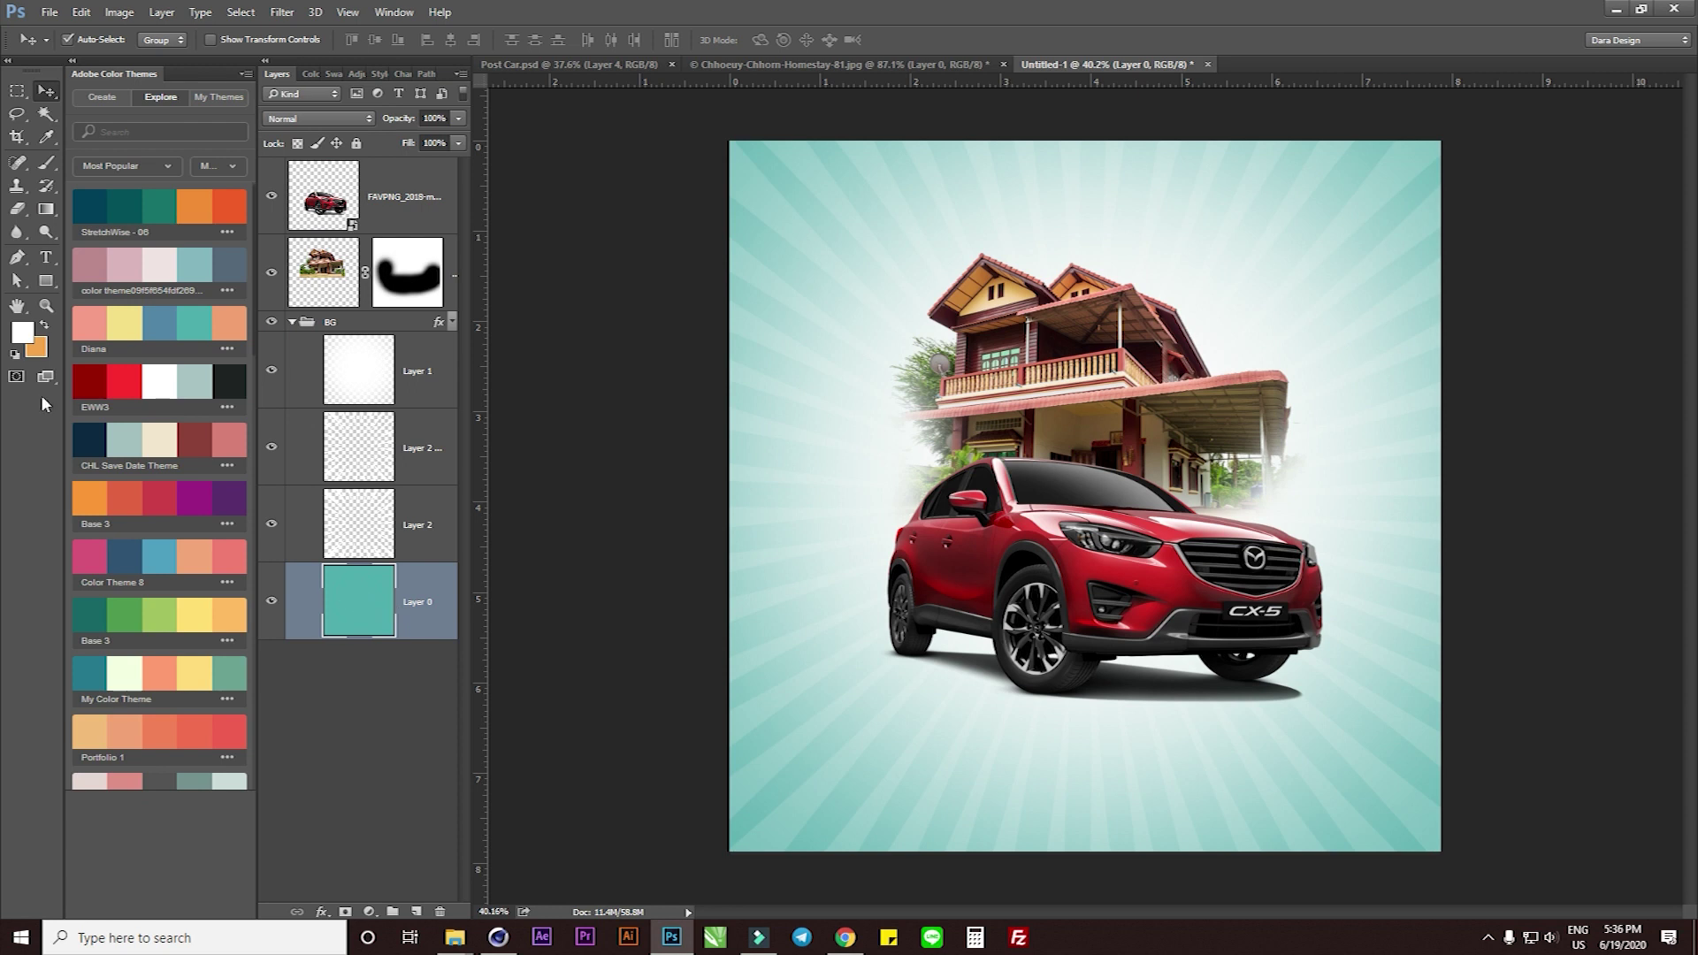
left_click(90, 373)
key("alt+BackSpace")
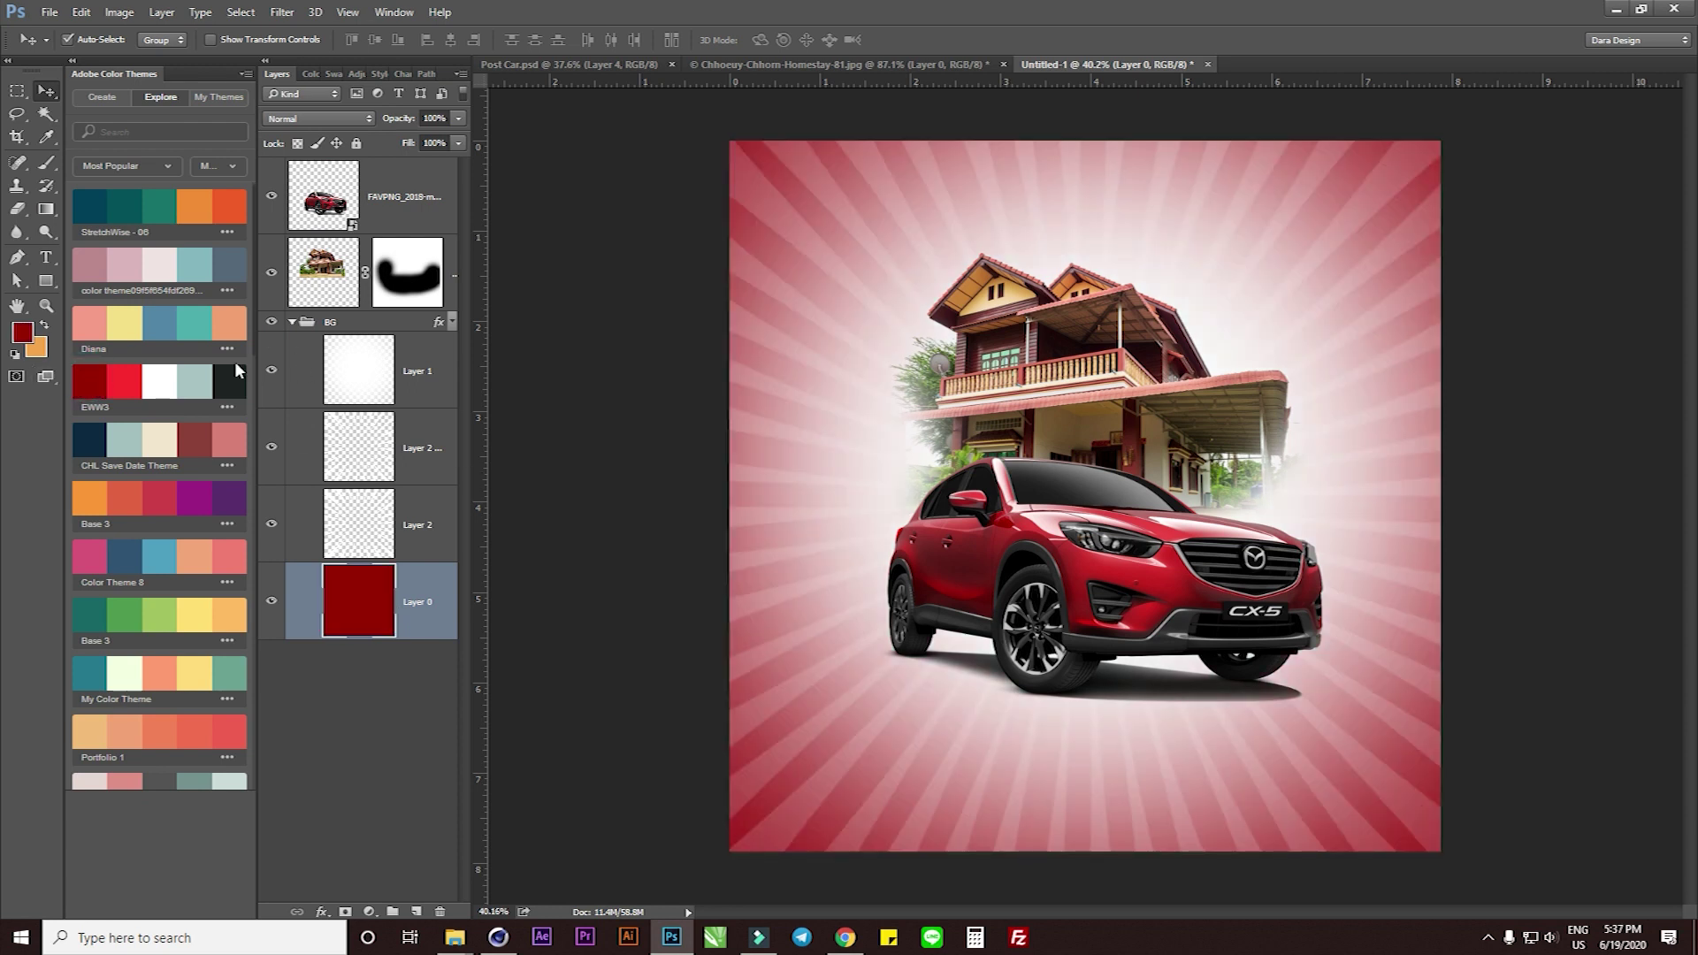
left_click(120, 381)
key("alt+BackSpace")
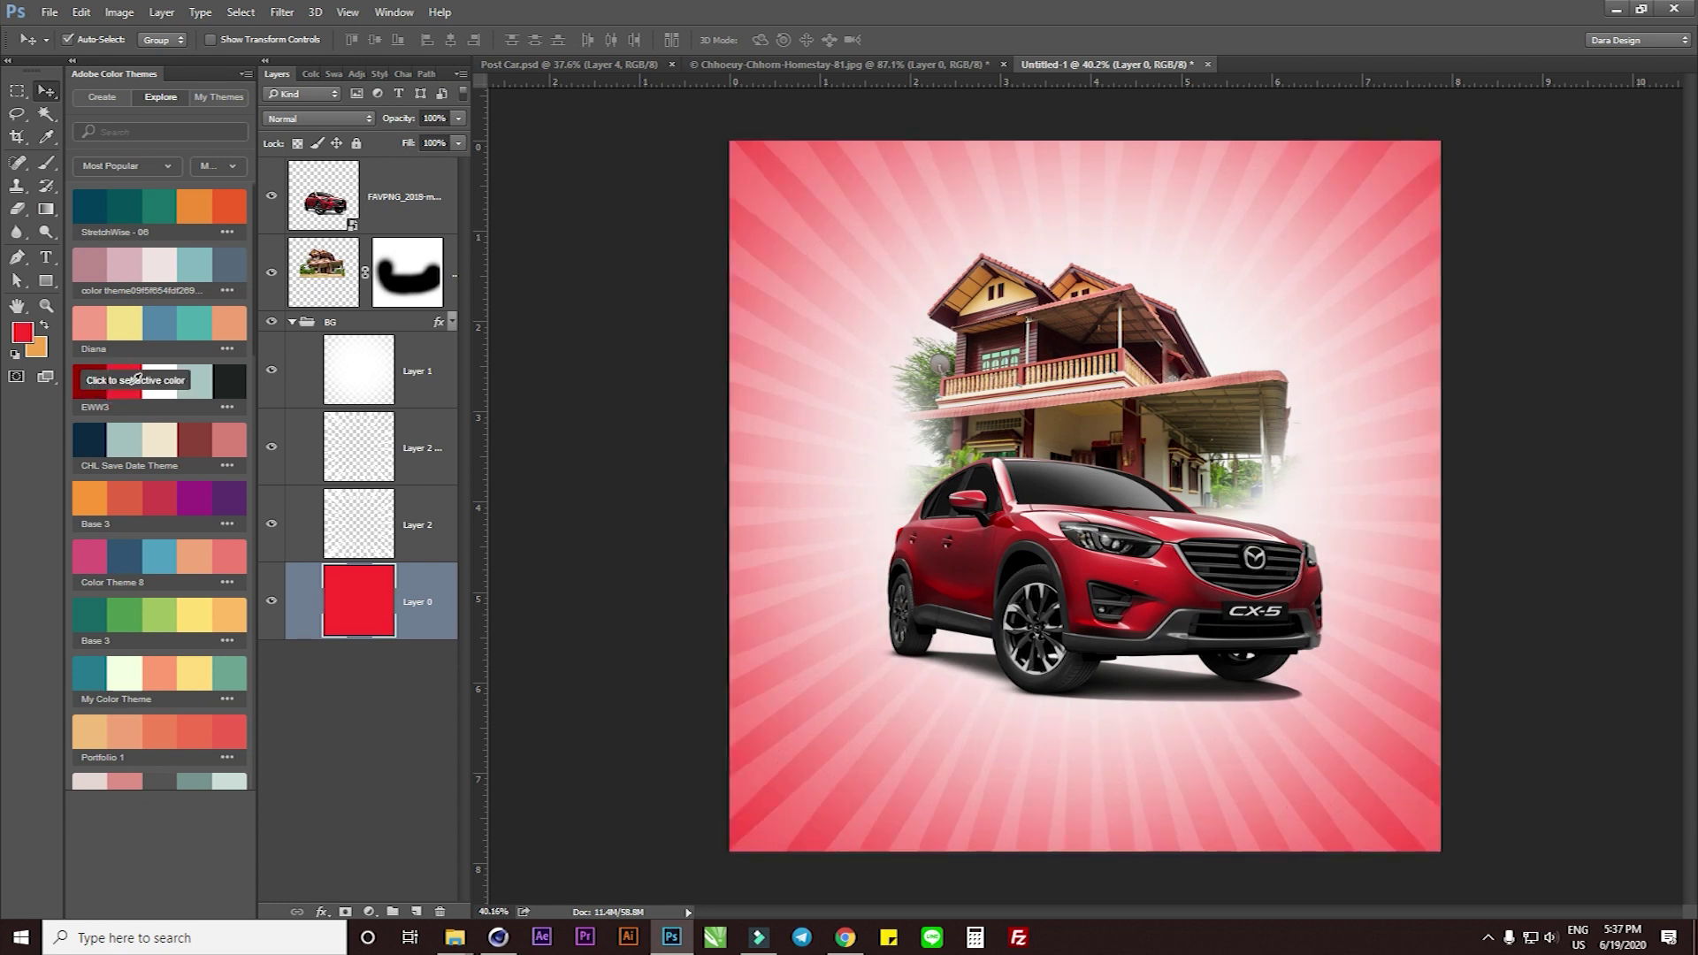
left_click(342, 374)
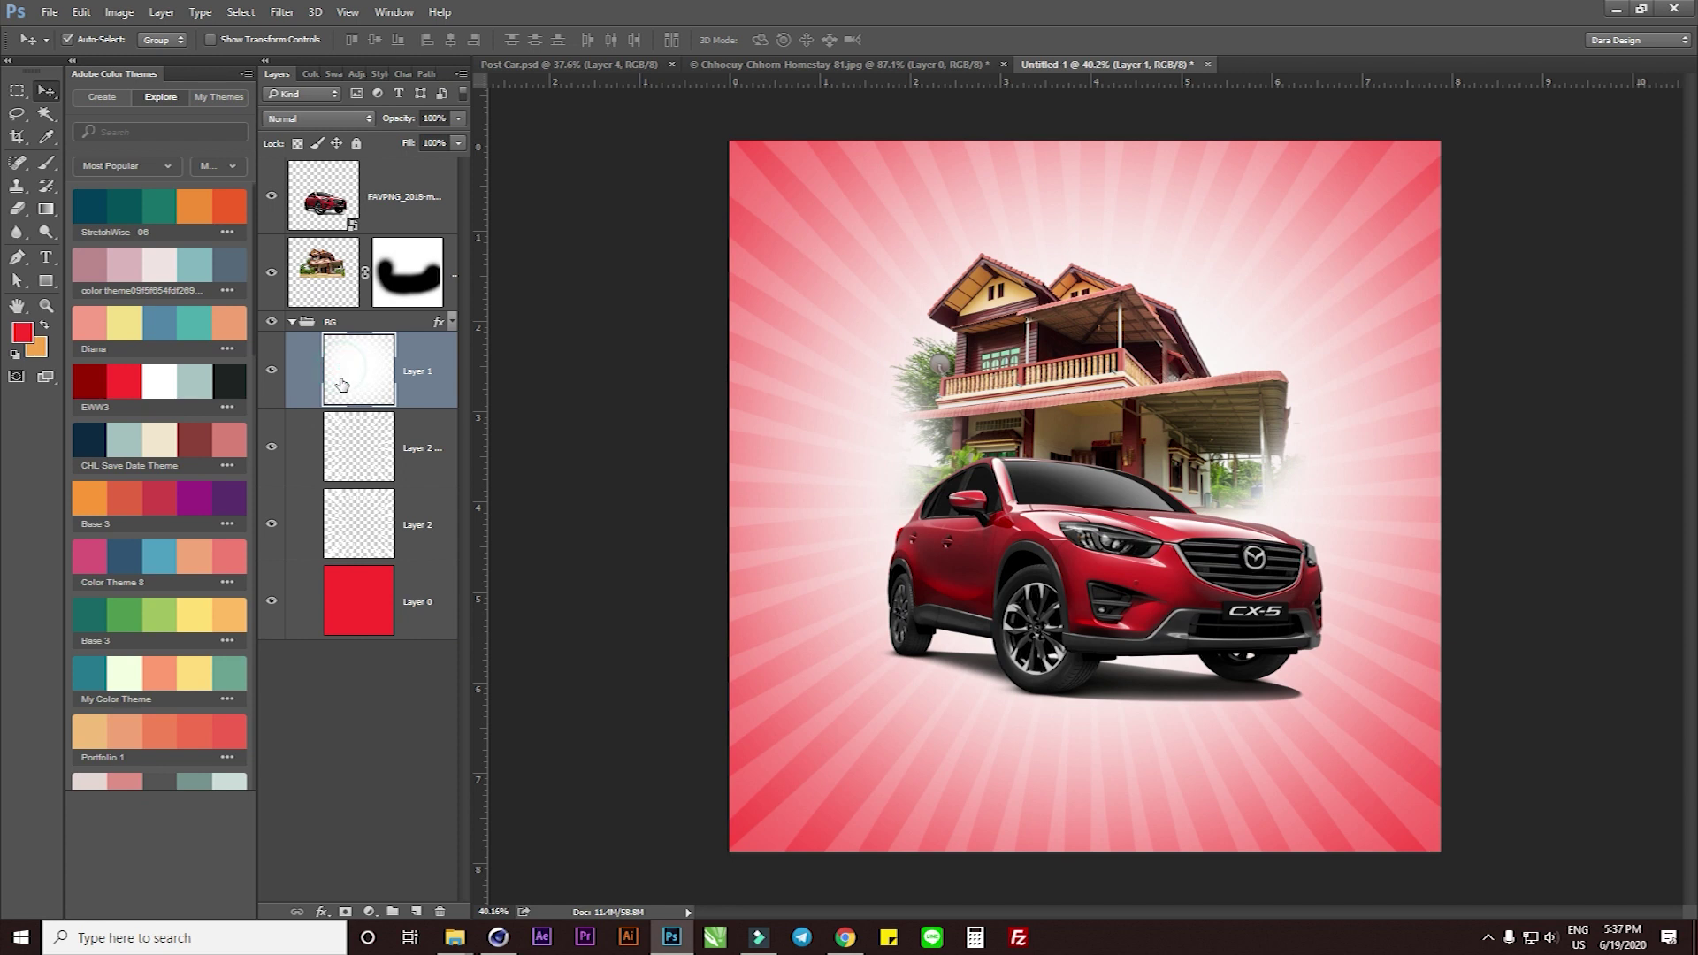
key("ctrl+t")
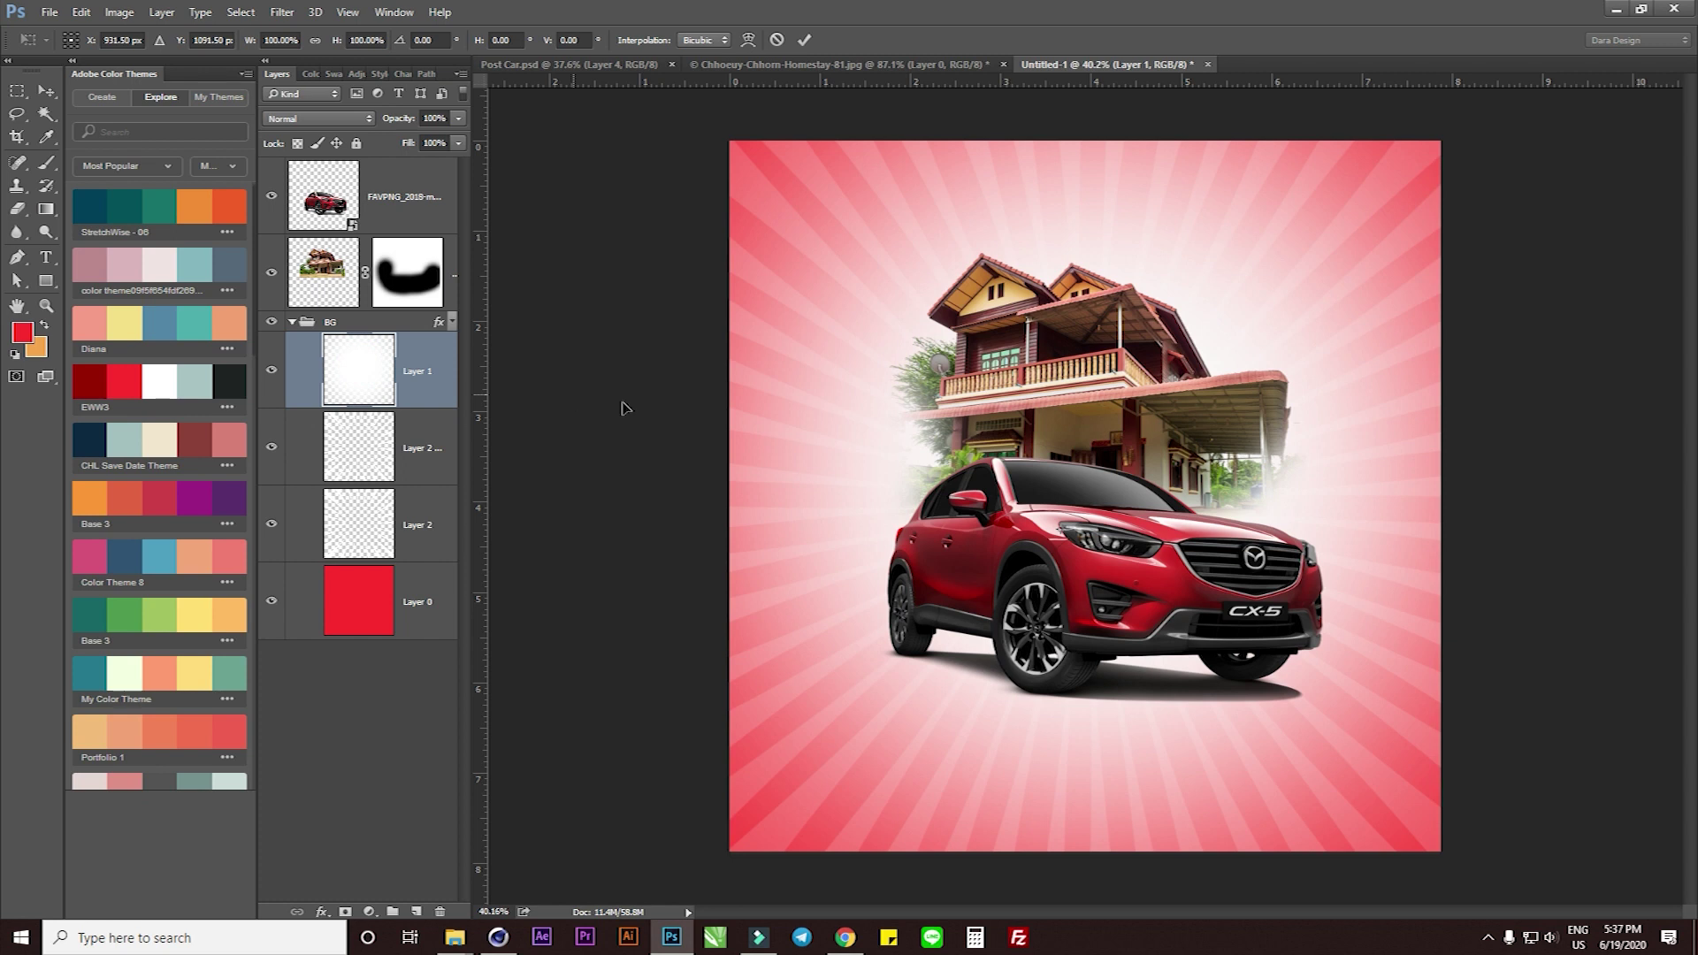
Enlarge the white glow to about 117% and fit the poster in the window
scroll(1258, 526, "down", 3)
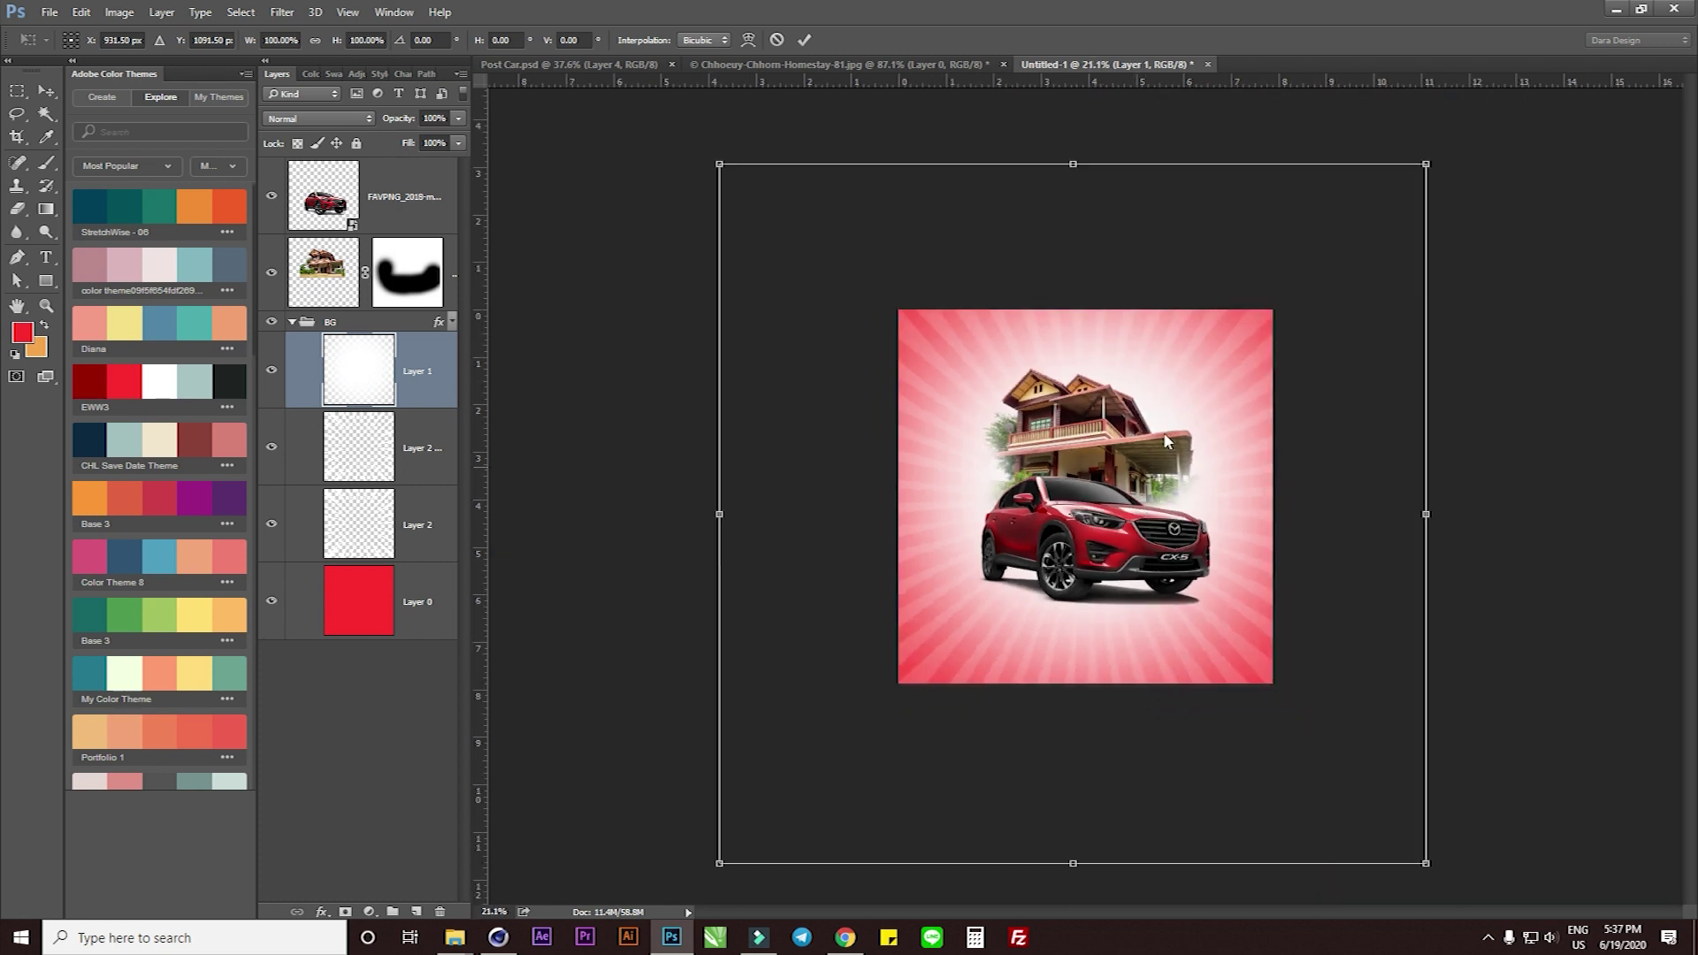
mouse_move(1420, 165)
left_mouse_down()
mouse_move(1486, 107)
mouse_move(1055, 525)
left_mouse_up()
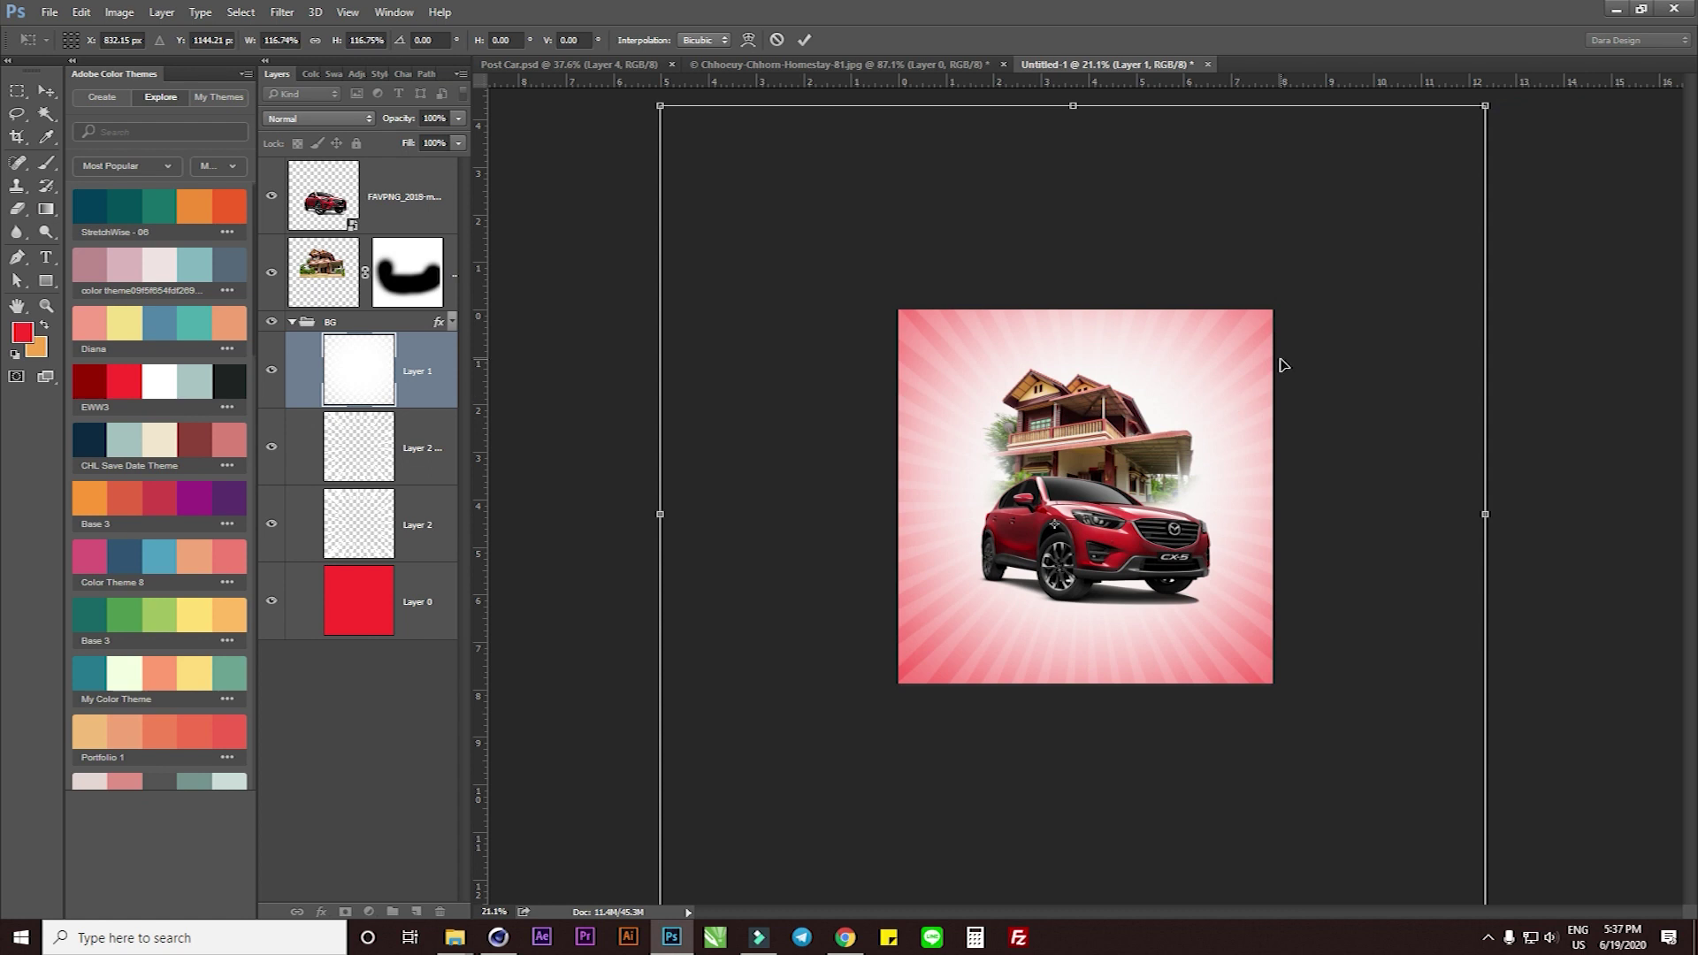
key("Return")
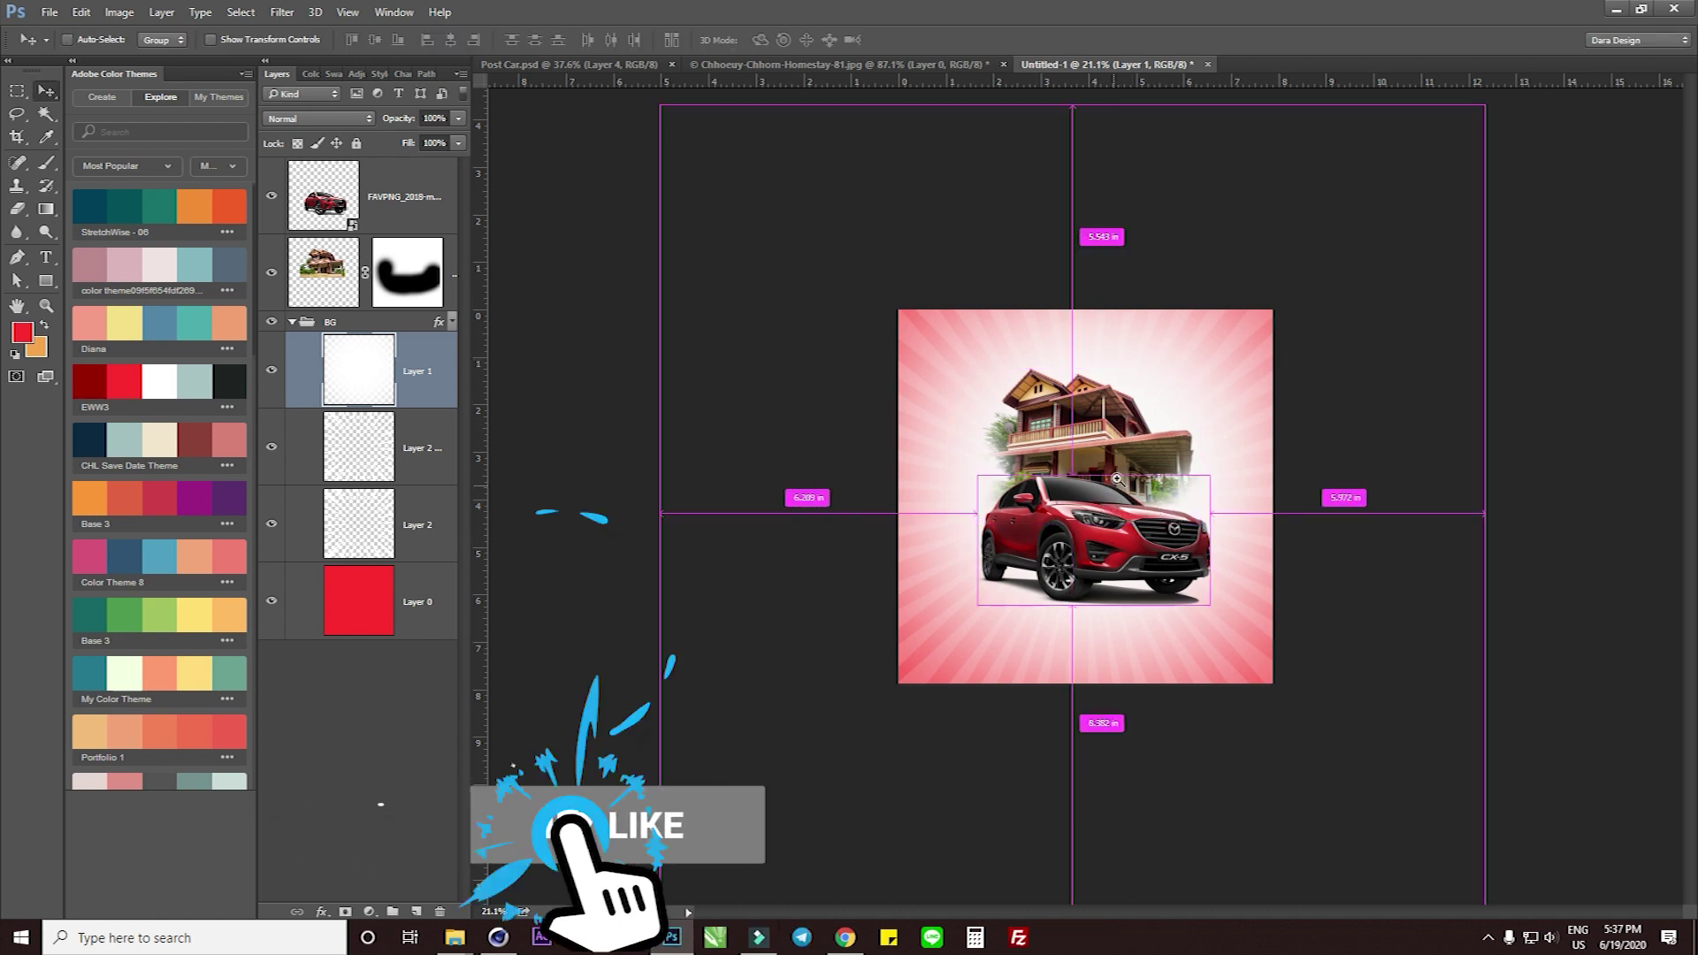
key("ctrl+0")
Nudge the CX-5 slightly to the right
scroll(1140, 463, "down", 3)
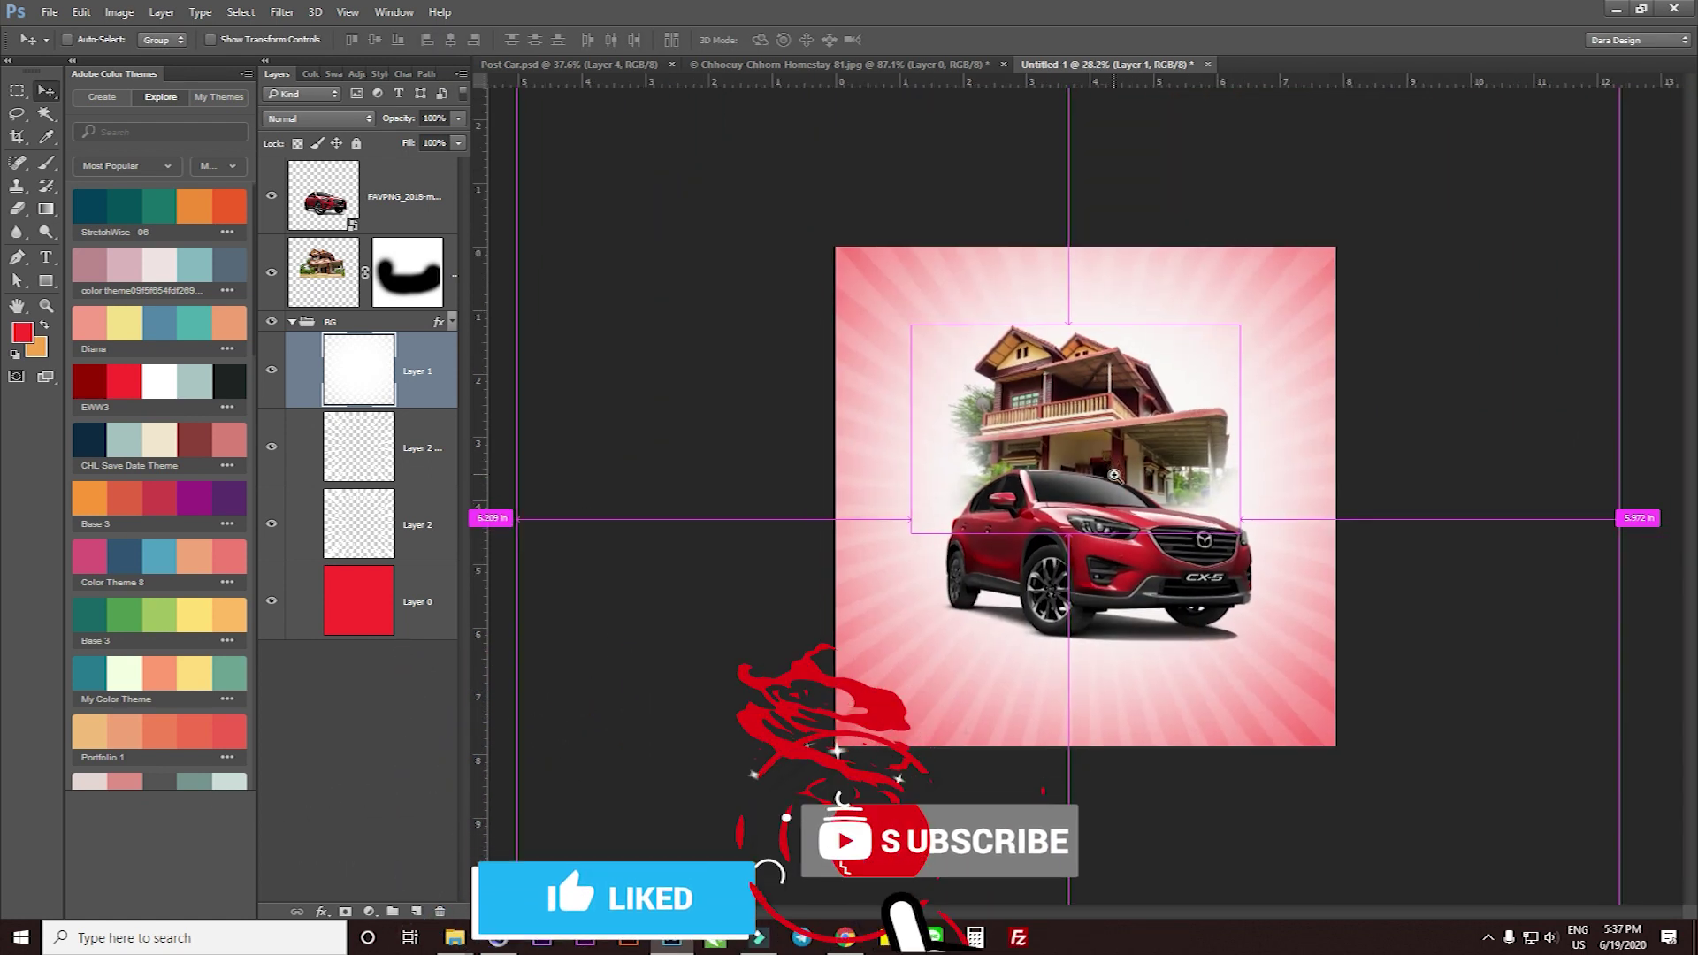
scroll(1147, 450, "up", 1)
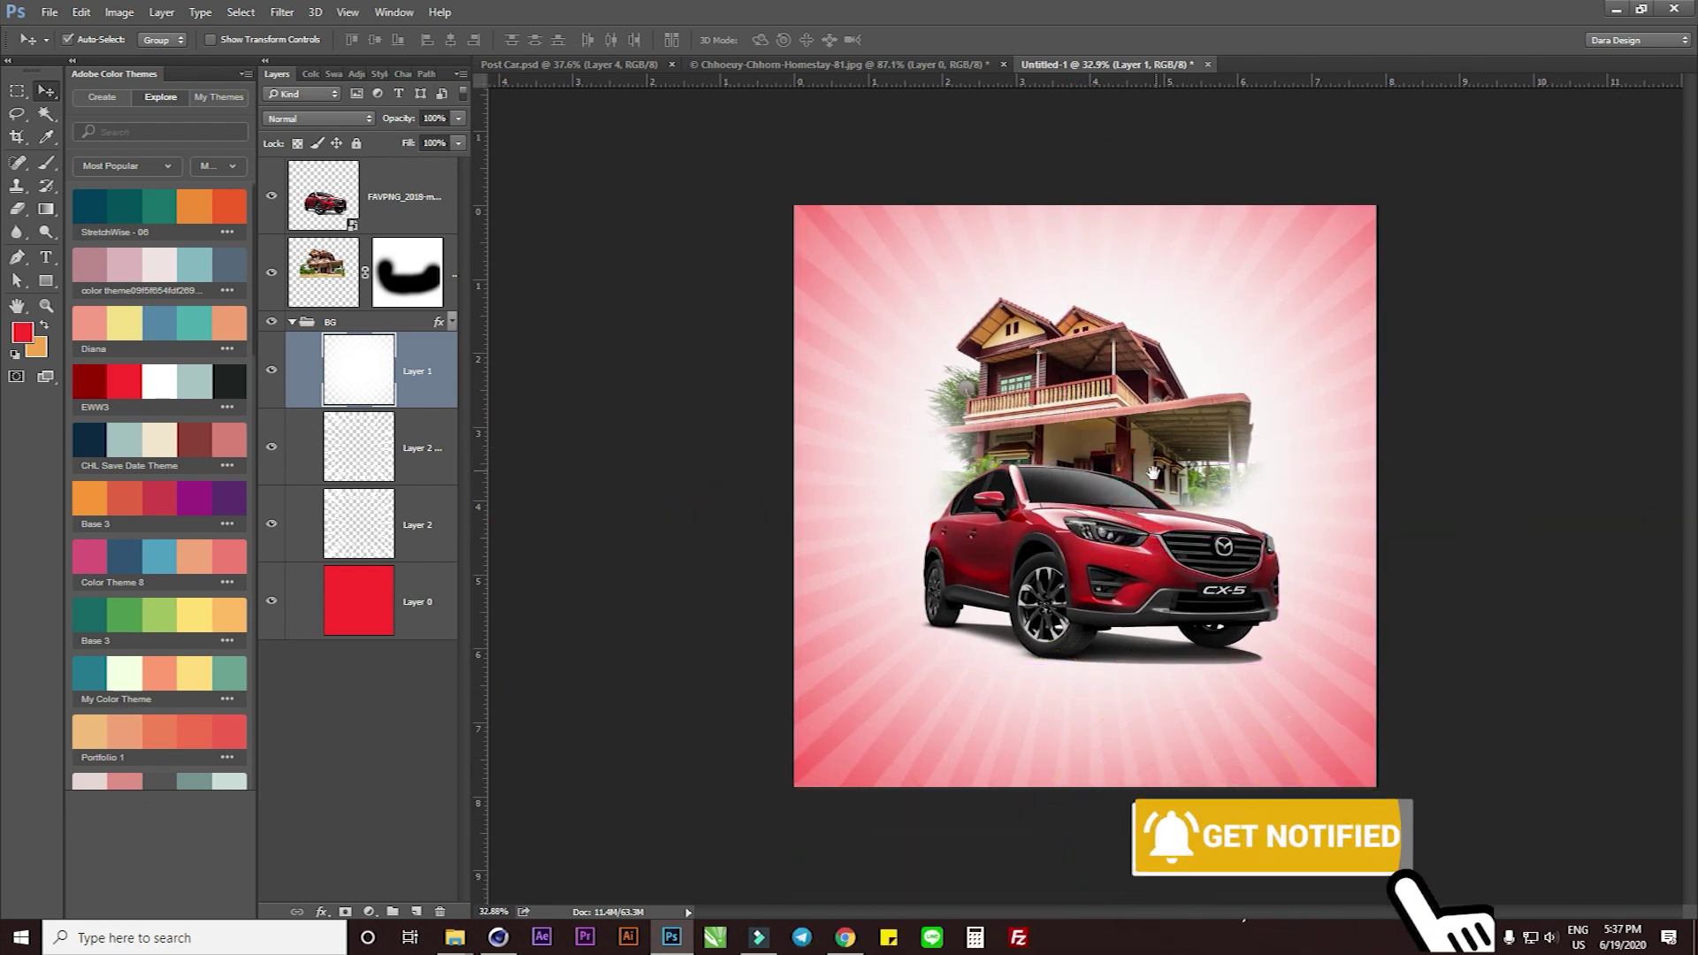
scroll(1131, 505, "up", 1)
scroll(1130, 504, "up", 1)
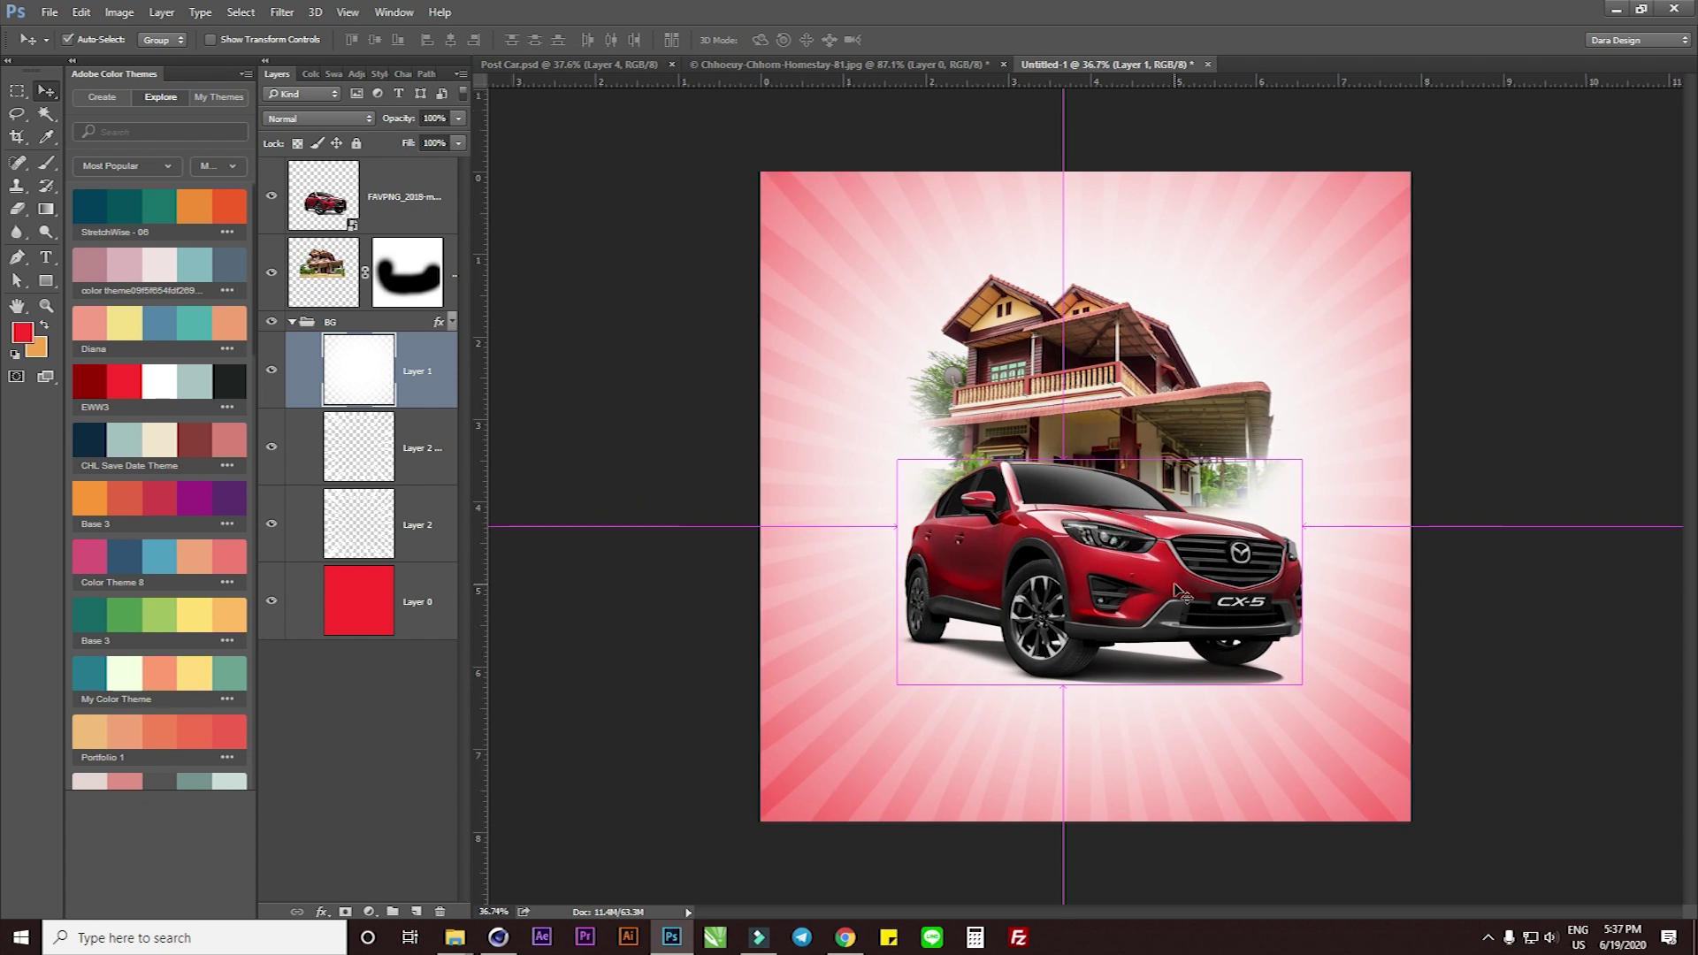
scroll(1132, 532, "up", 2)
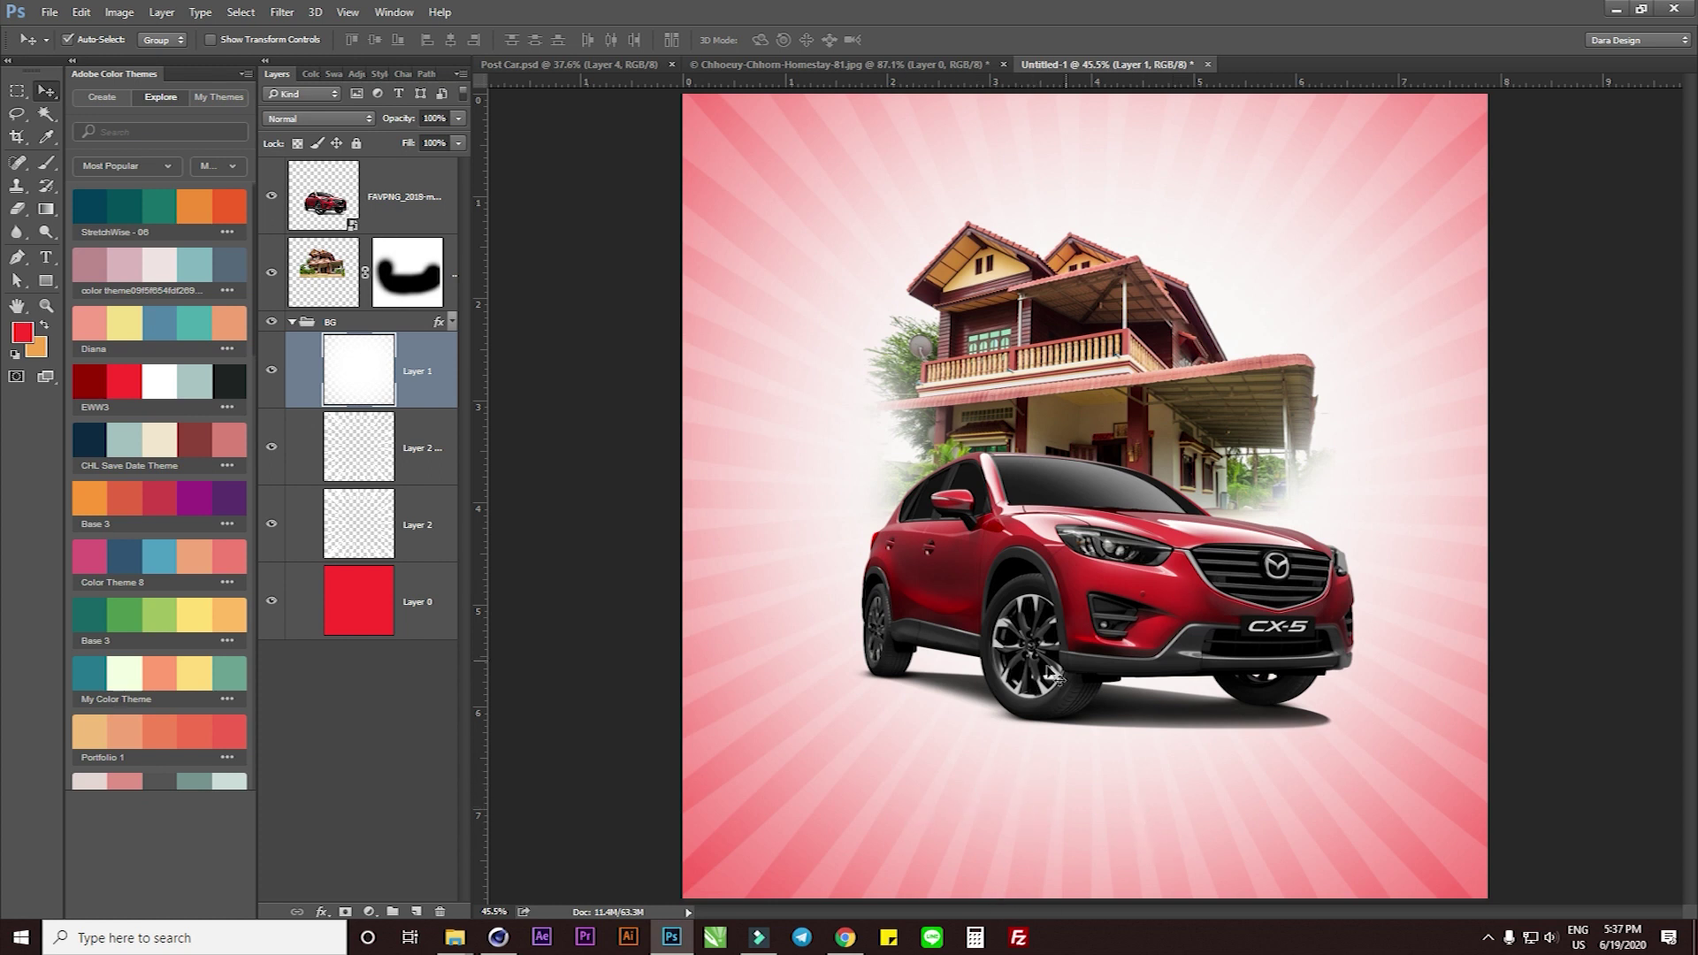
left_click_drag(1155, 594, 1159, 593)
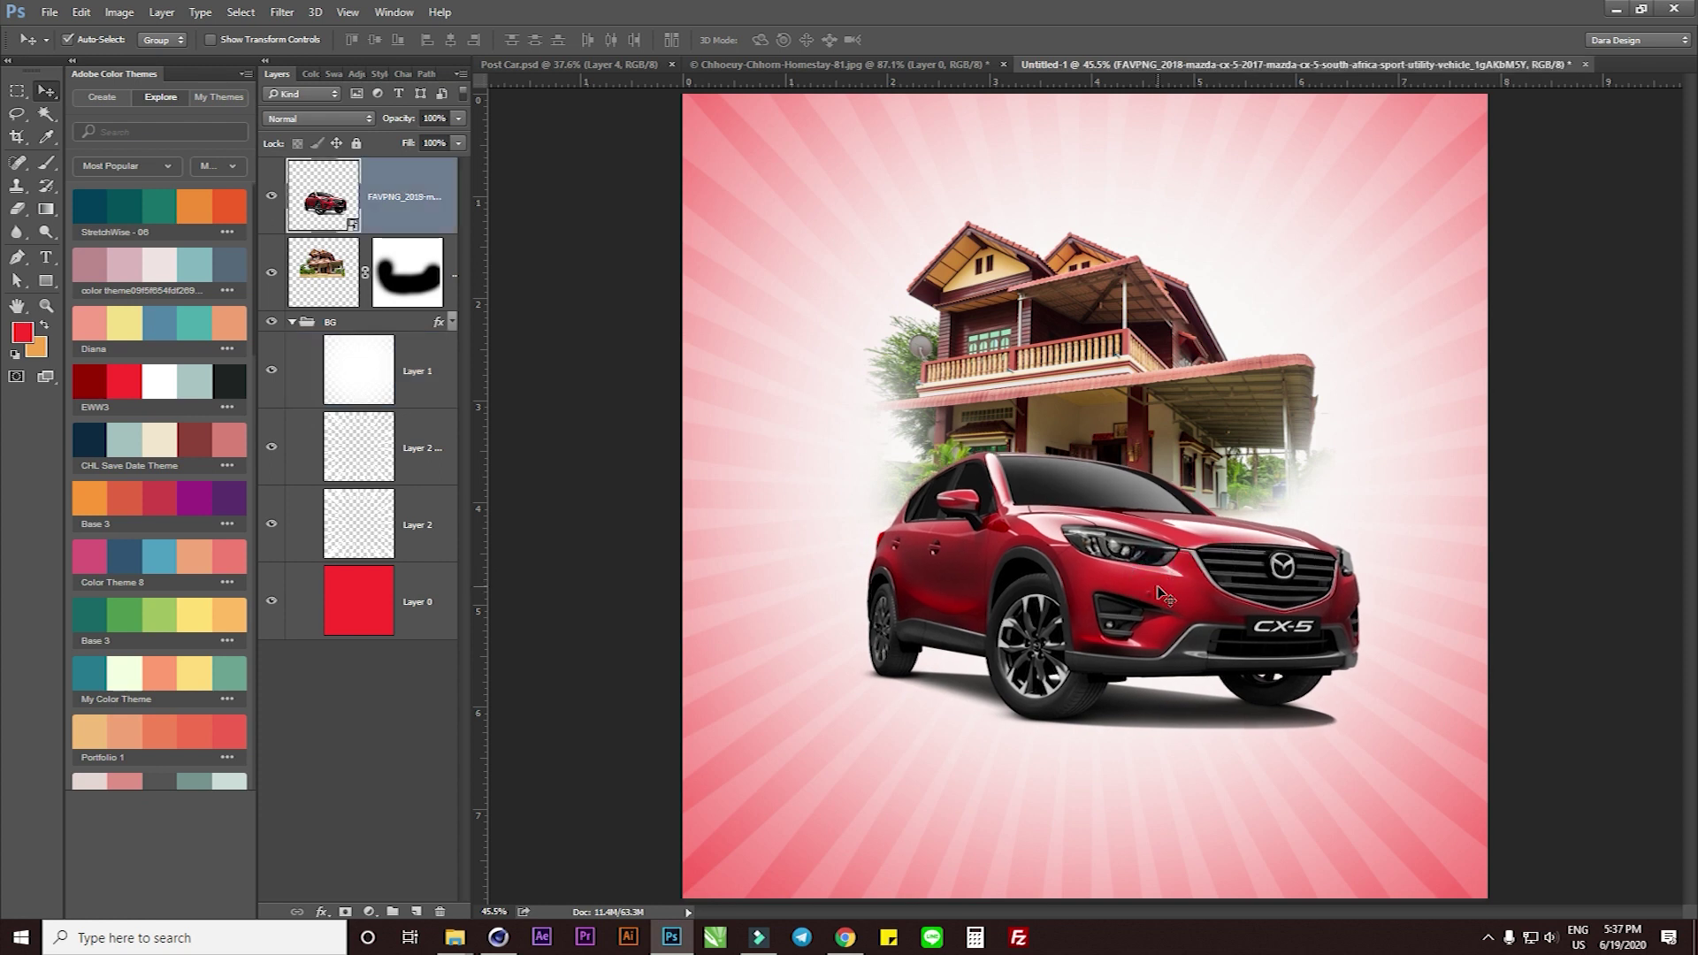
Toggle Layer 2 copy and Layer 2 visibility to compare, then collapse the BG group
left_click(293, 323)
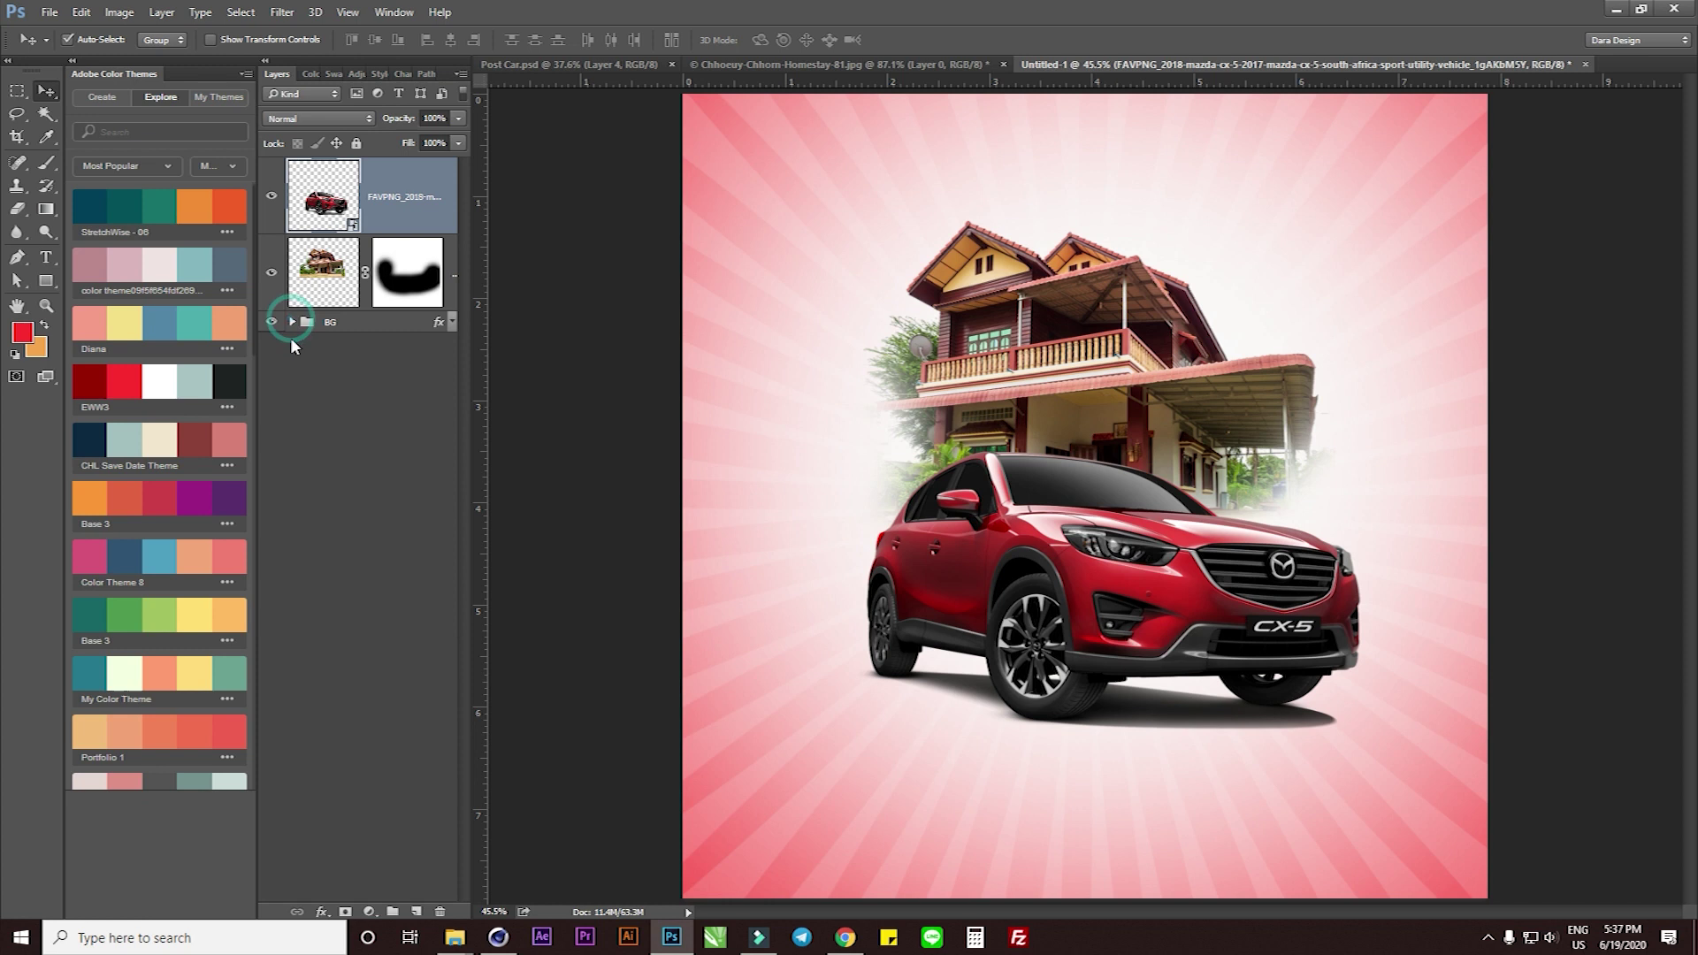
left_click(292, 323)
left_click(345, 373)
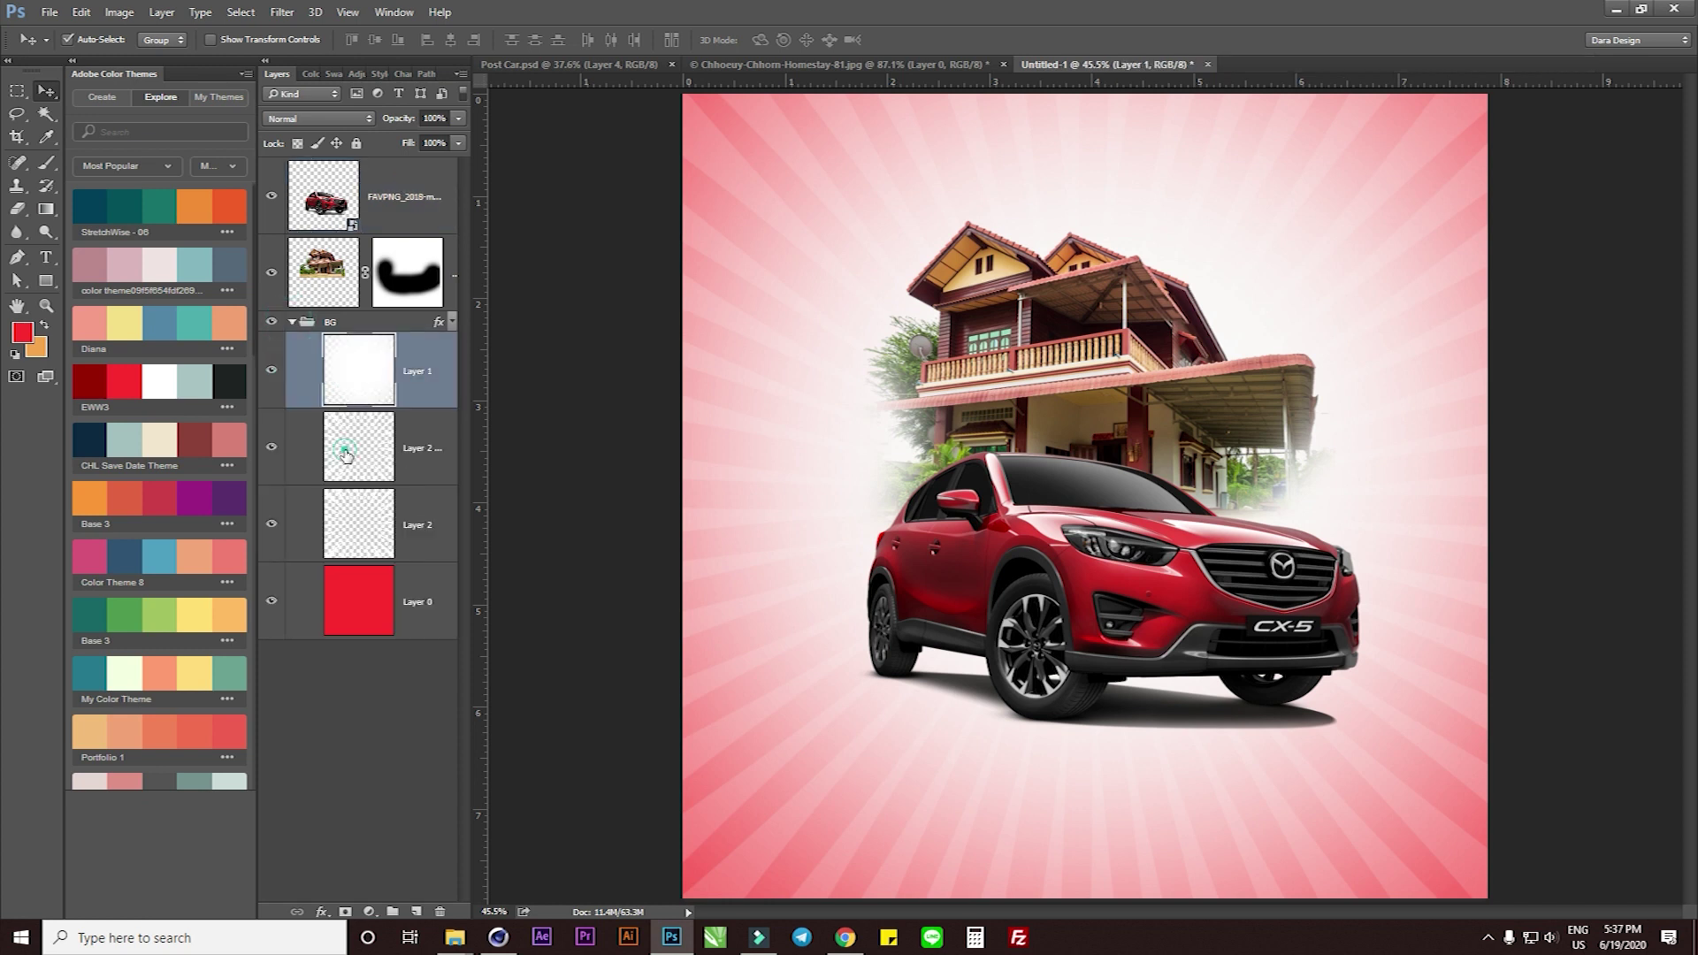
left_click(347, 450)
left_click(272, 449)
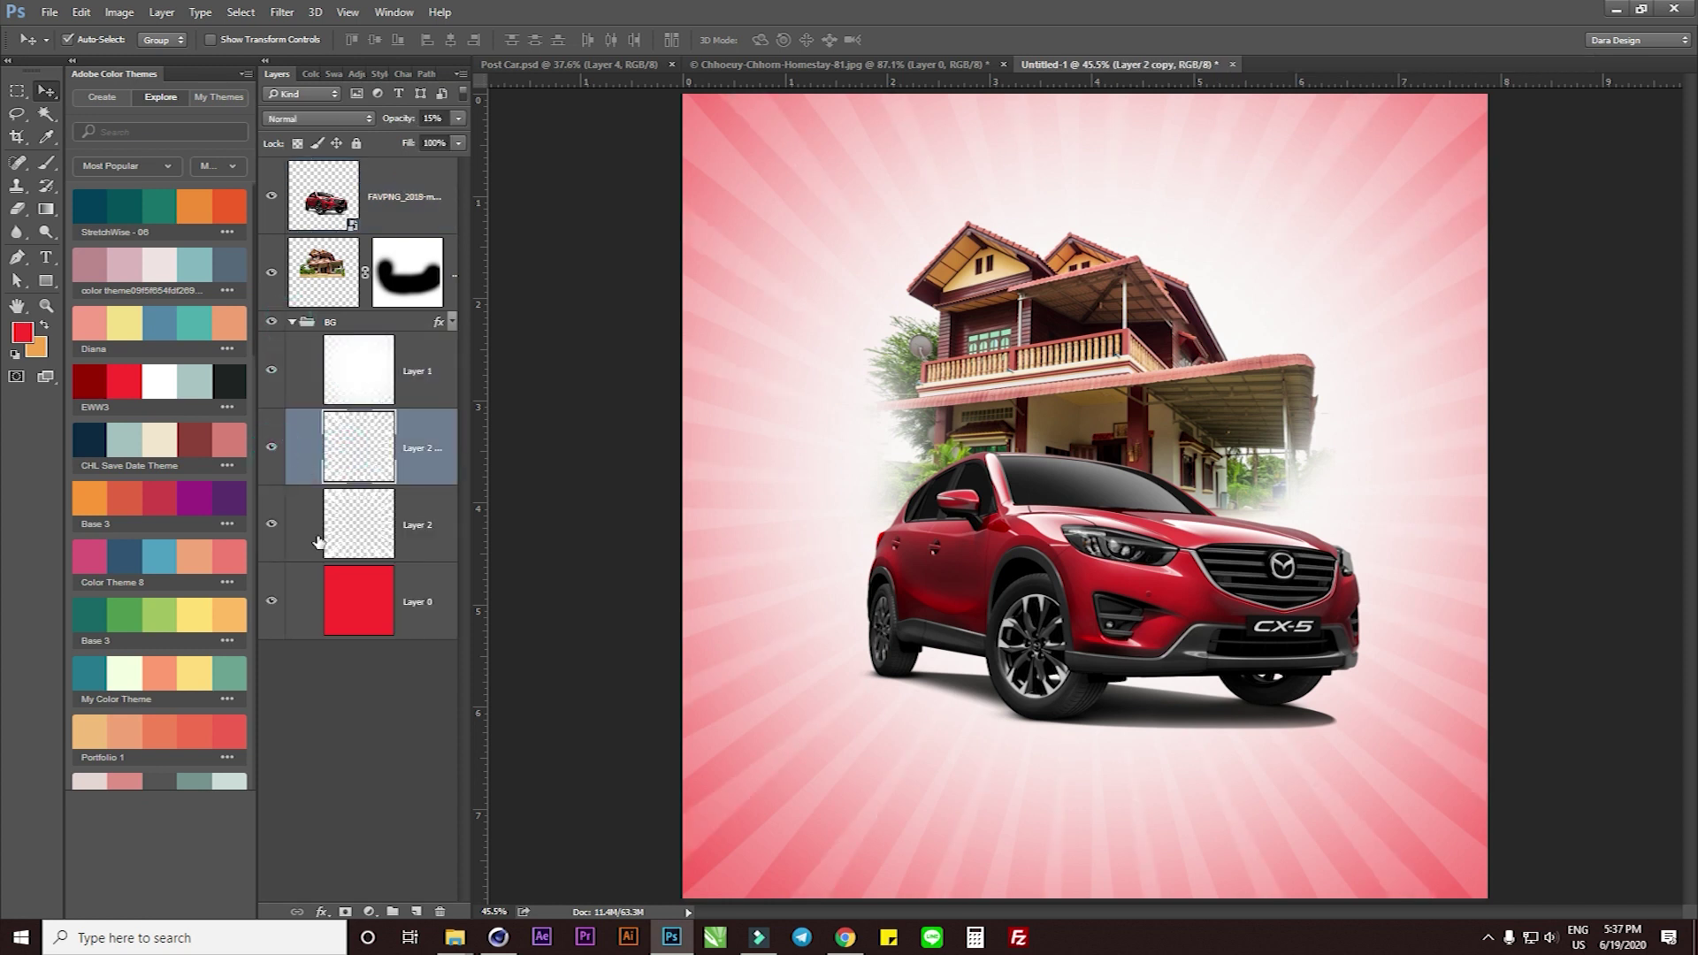
left_click(272, 527)
left_click(272, 528)
left_click(1102, 469)
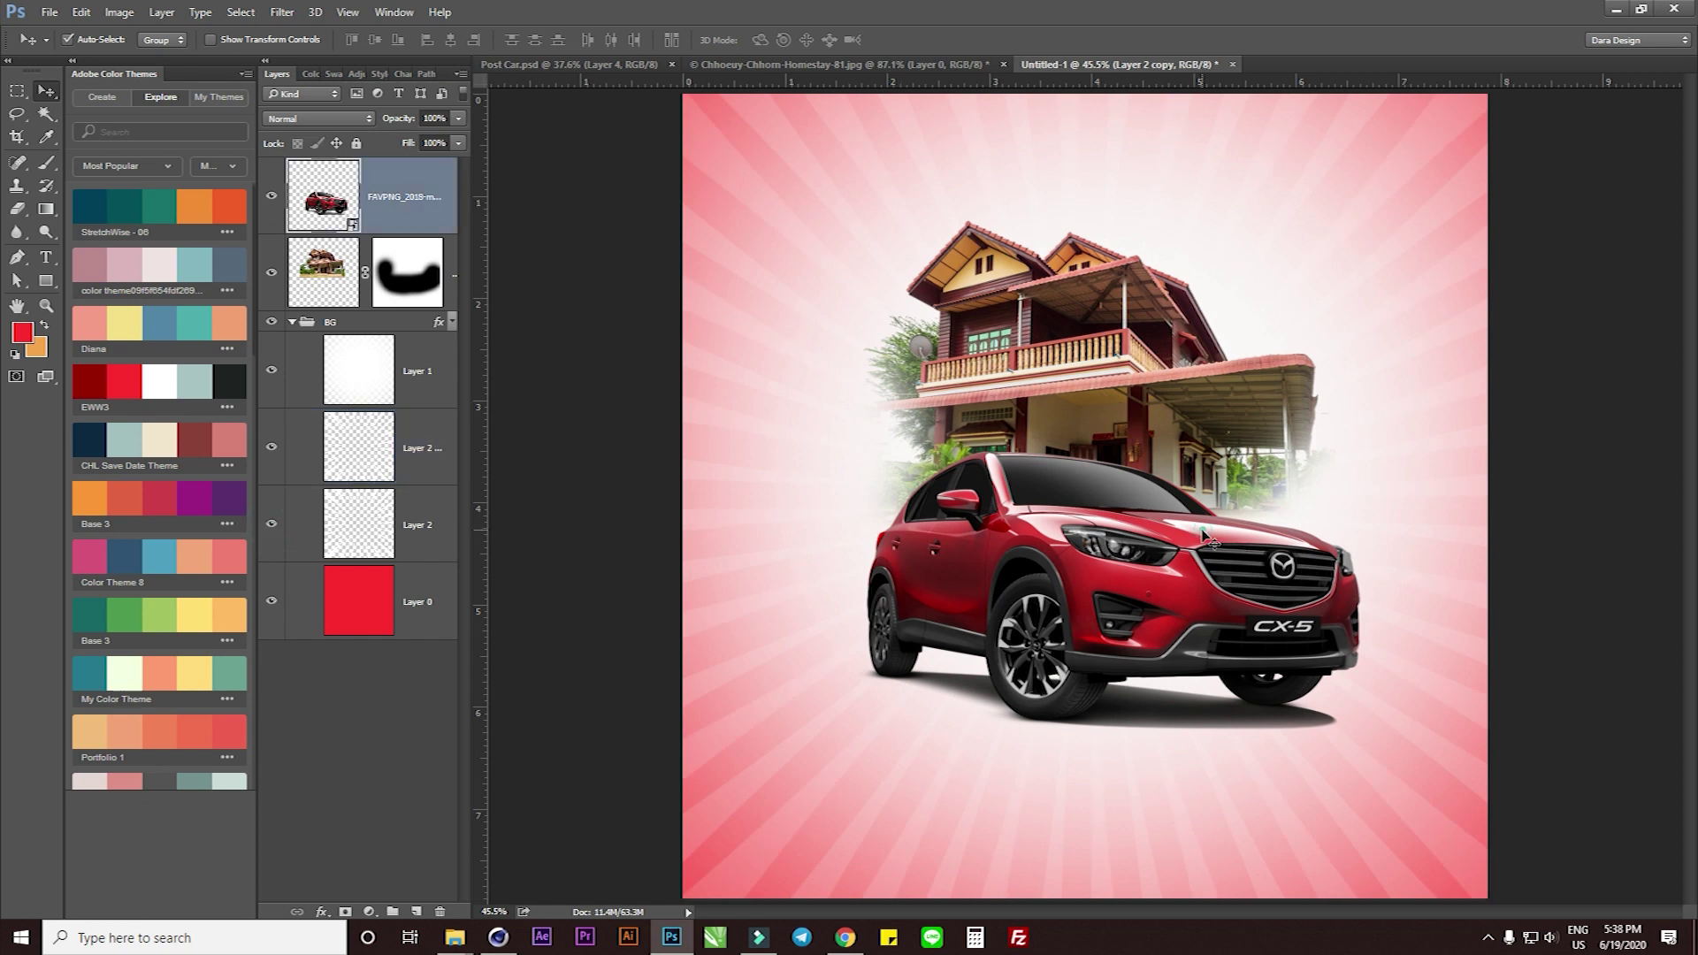
left_click(323, 269)
left_click(293, 323)
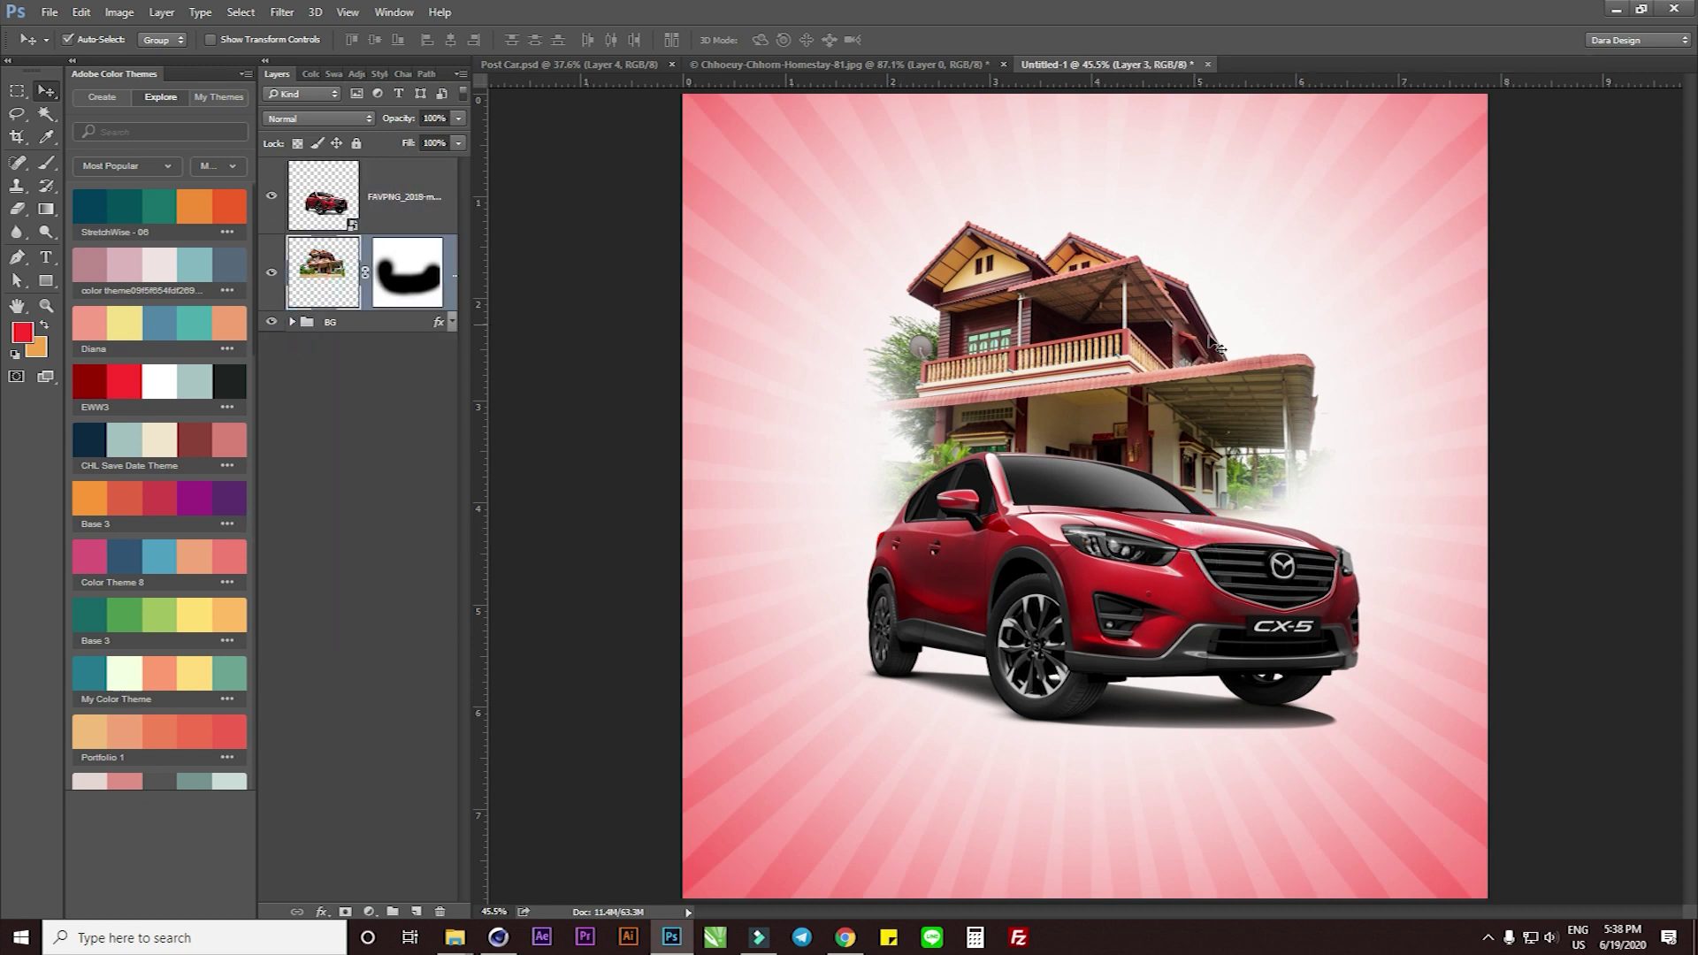
Bring the DG (10) lens flare from the Light > Png folder into the poster
key("alt+Tab")
left_click(808, 626)
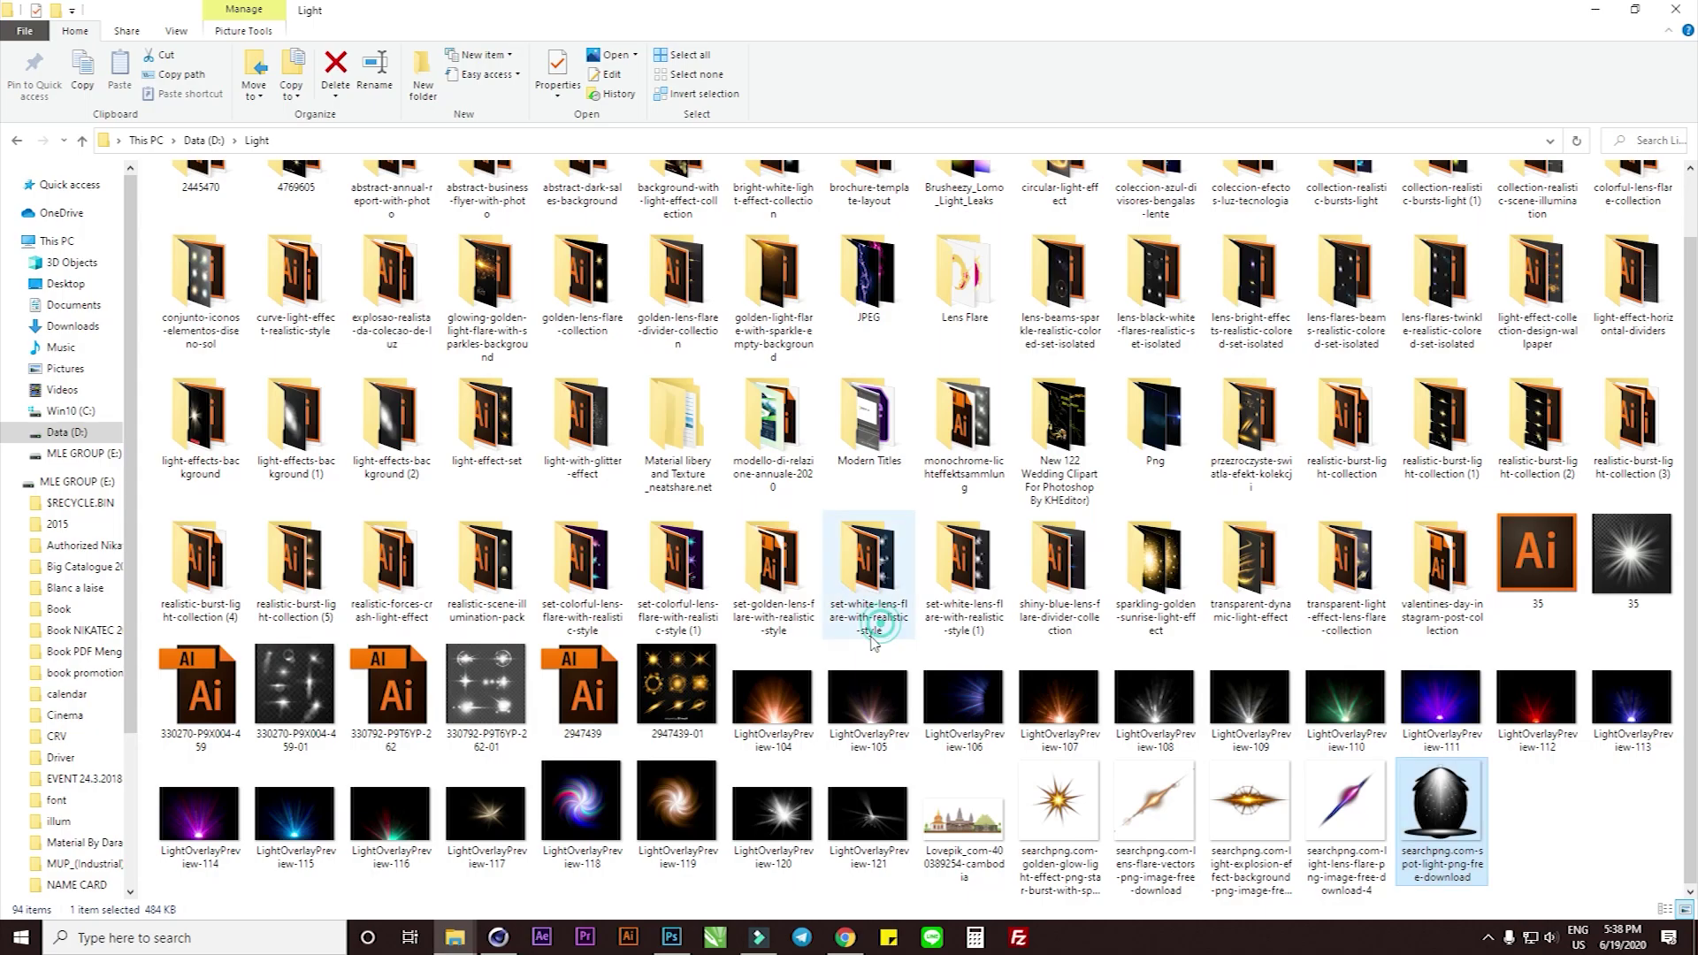
left_click(674, 807)
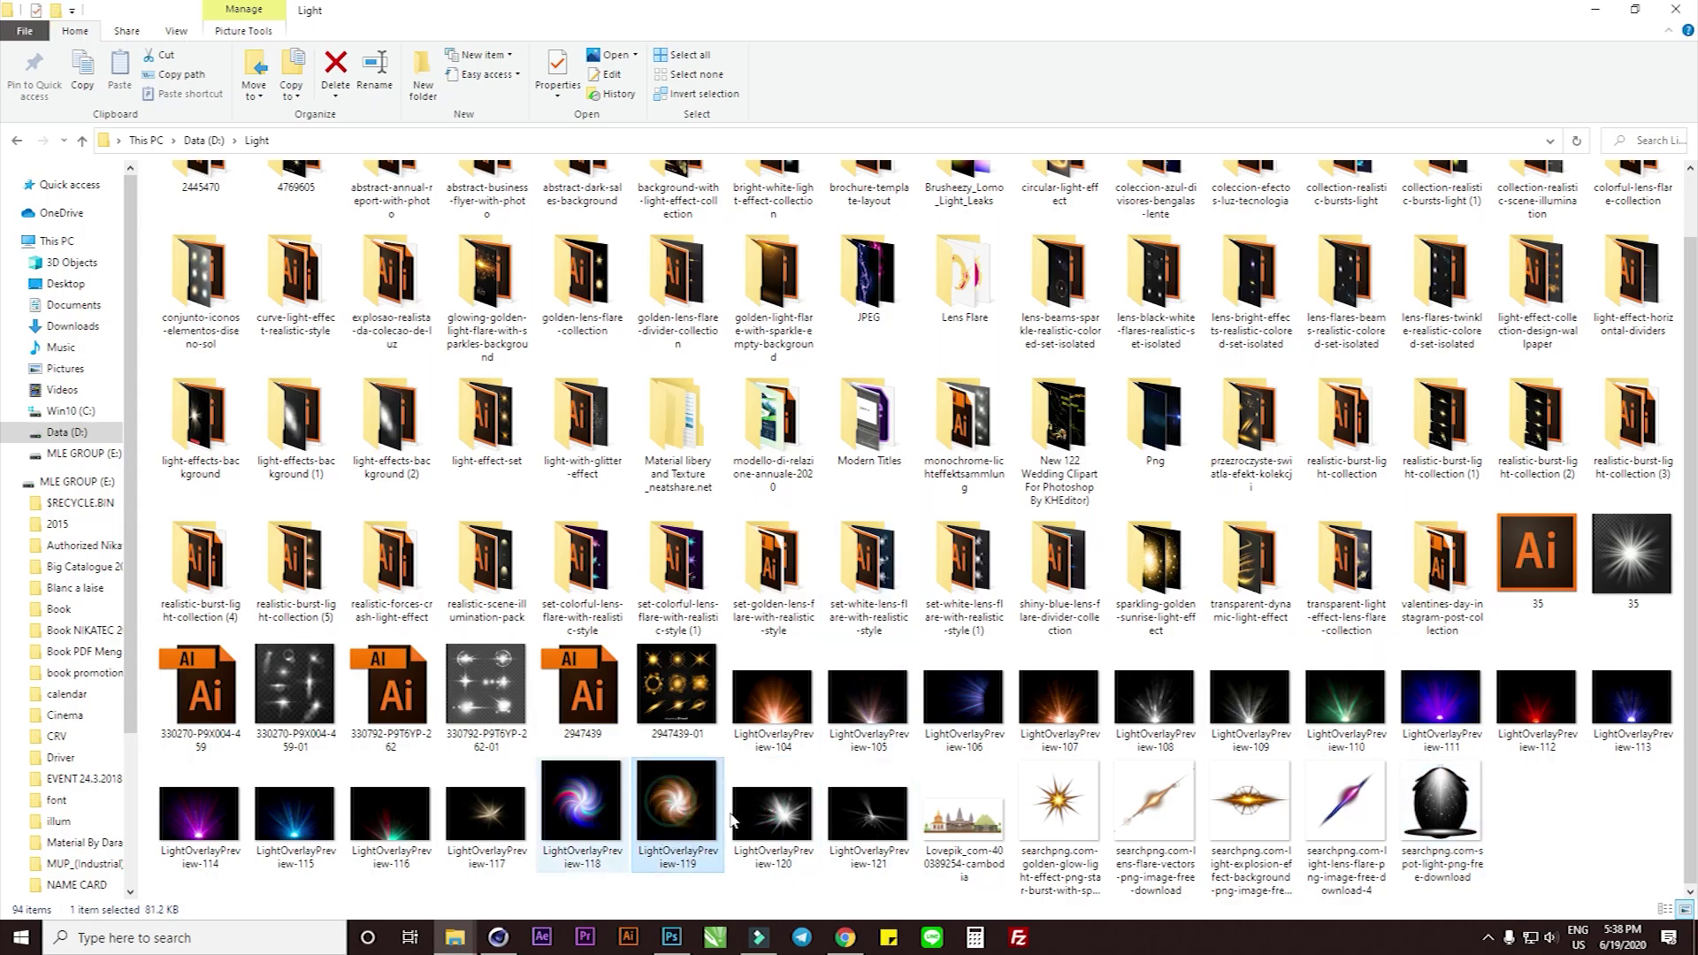
left_click(1057, 810)
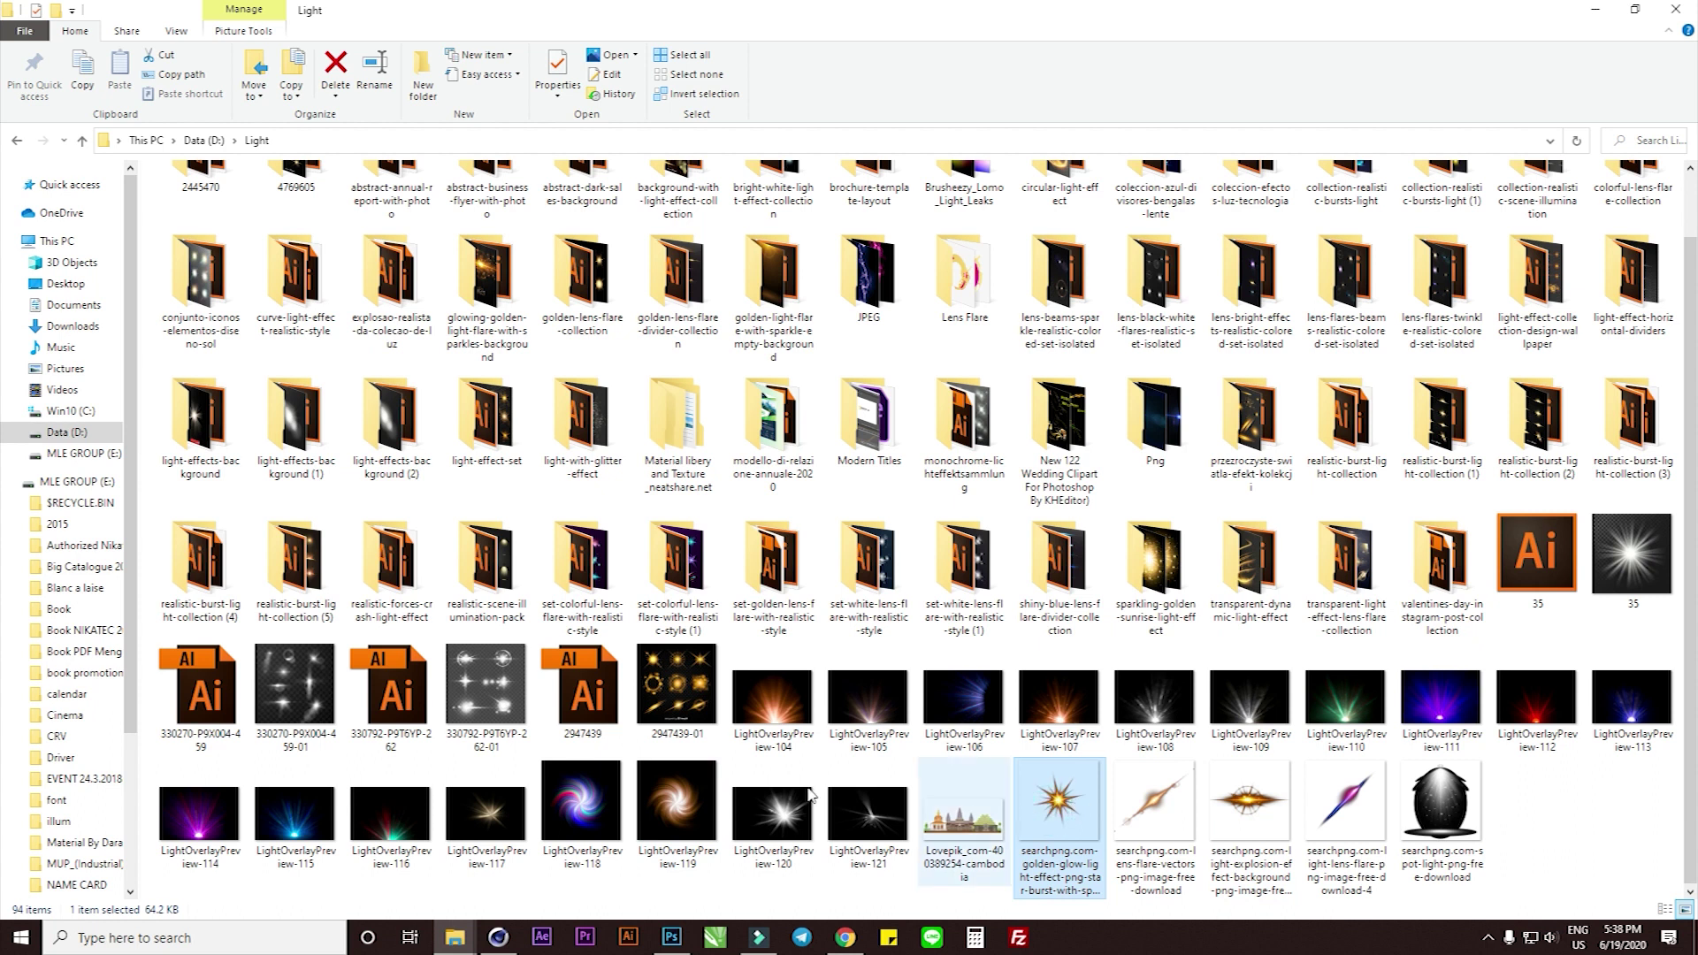
mouse_move(1154, 568)
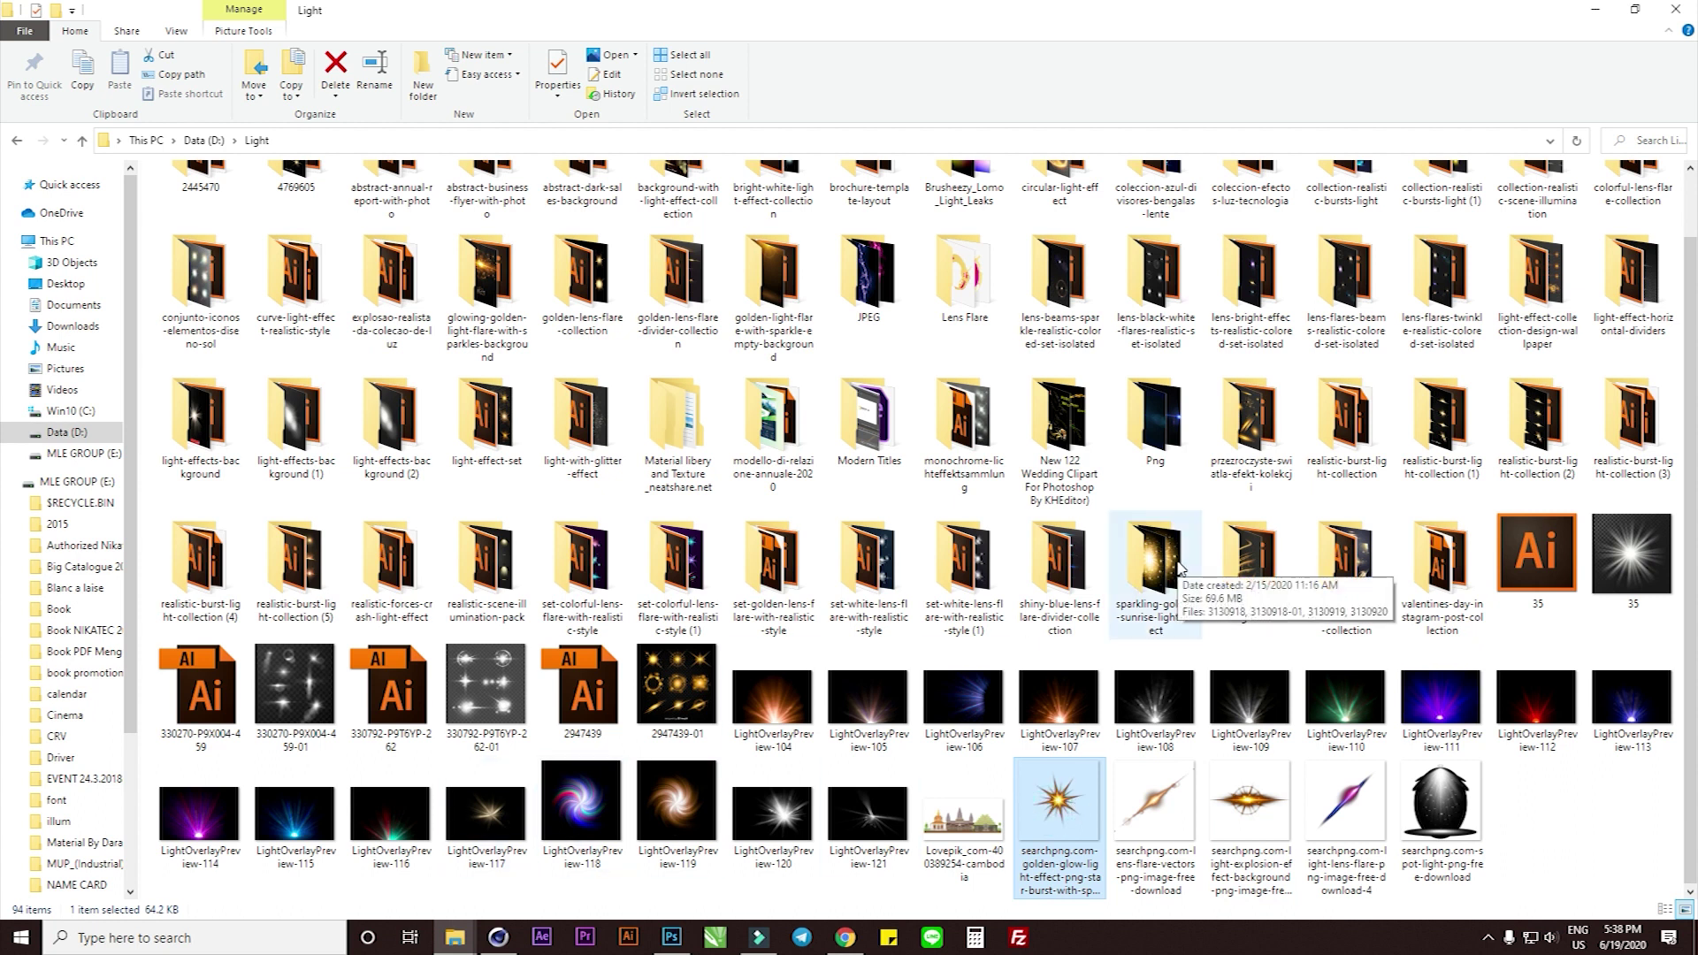
double_click(1144, 416)
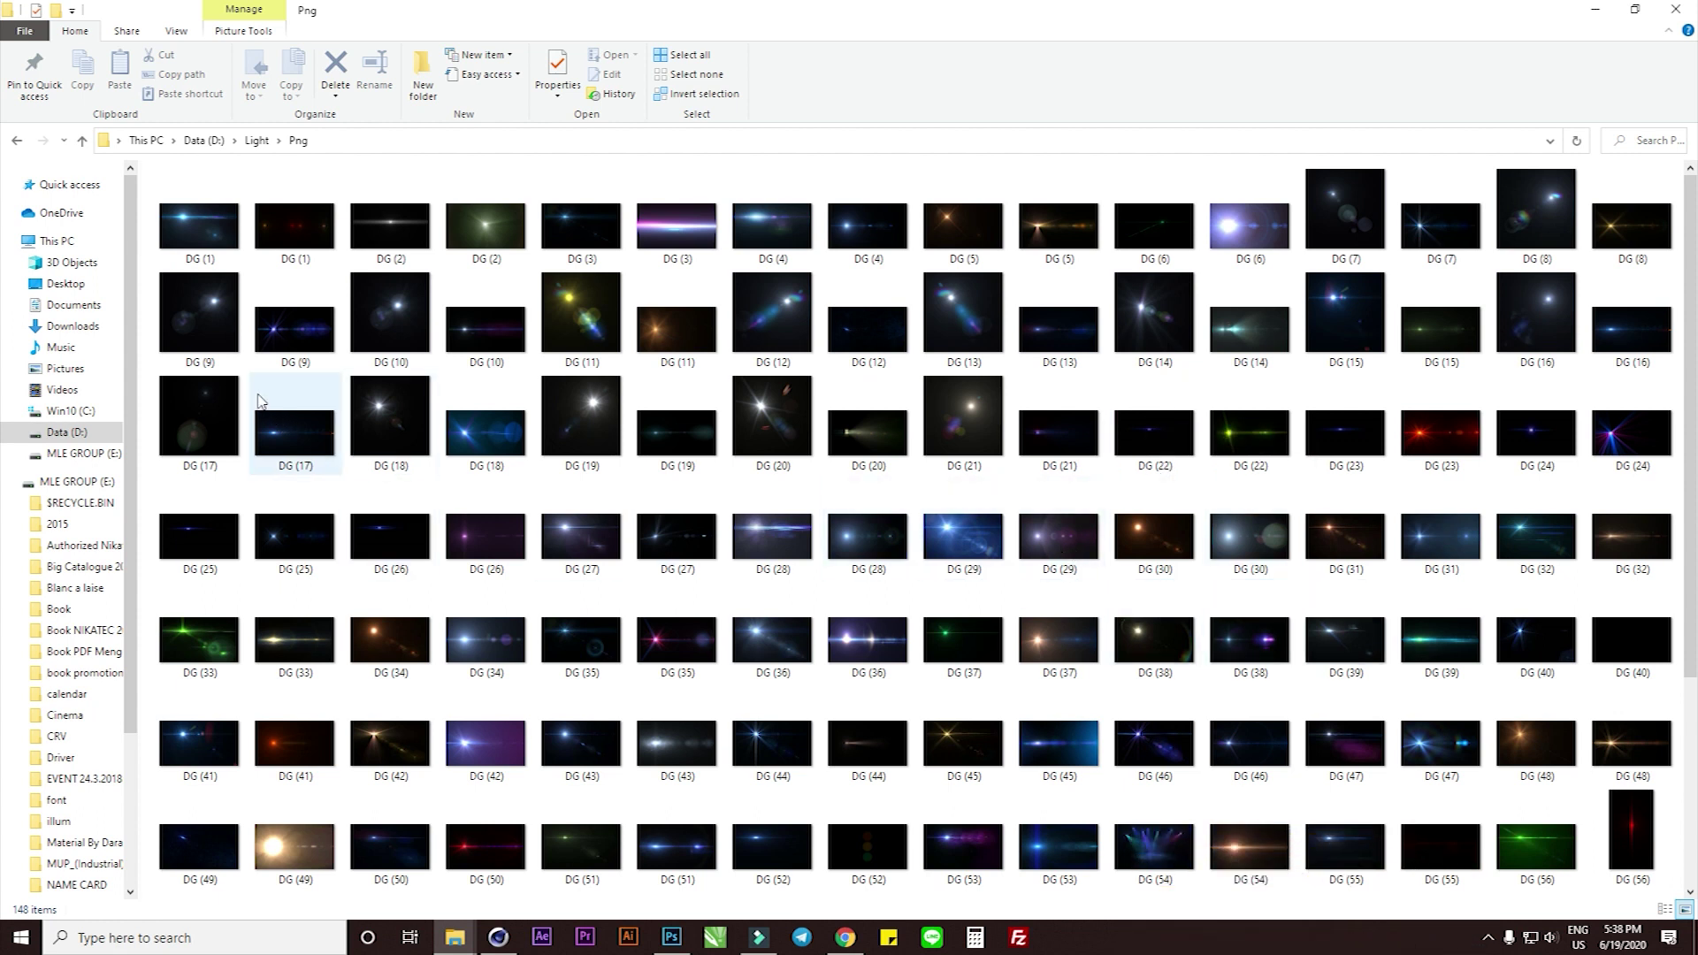
left_click(188, 301)
mouse_move(391, 309)
left_mouse_down()
mouse_move(546, 528)
mouse_move(1231, 461)
left_mouse_up()
Place the DG (10) flare and set its blend mode to Screen to remove the black
key("Return")
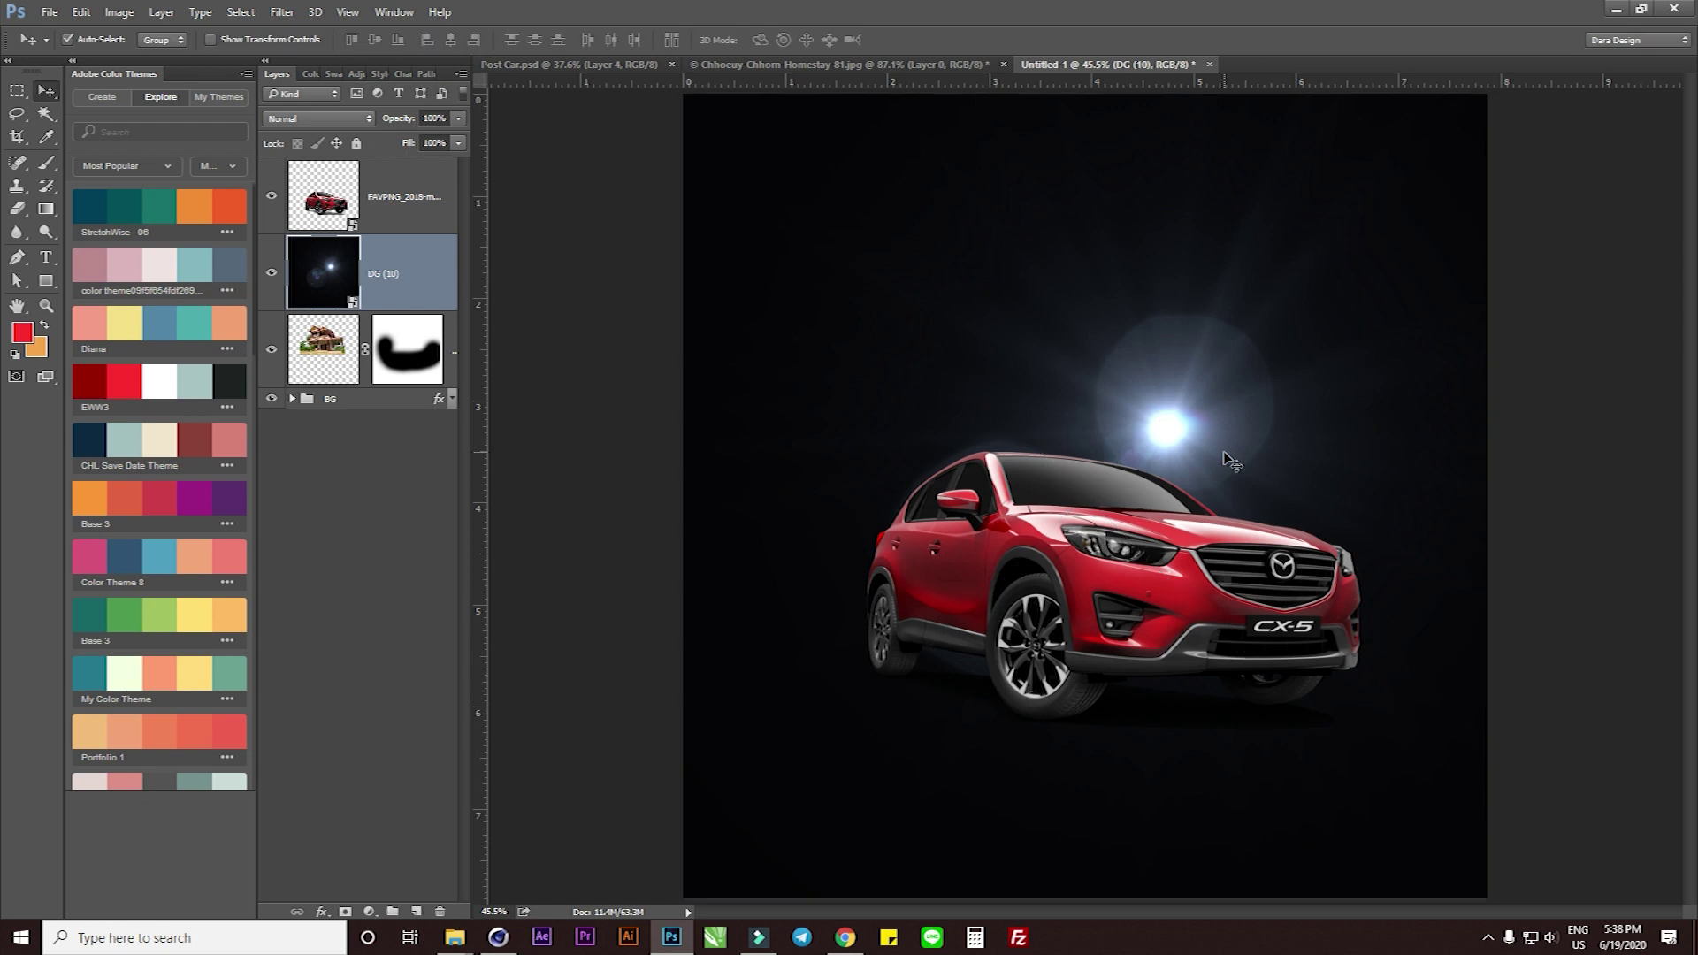
left_click(326, 118)
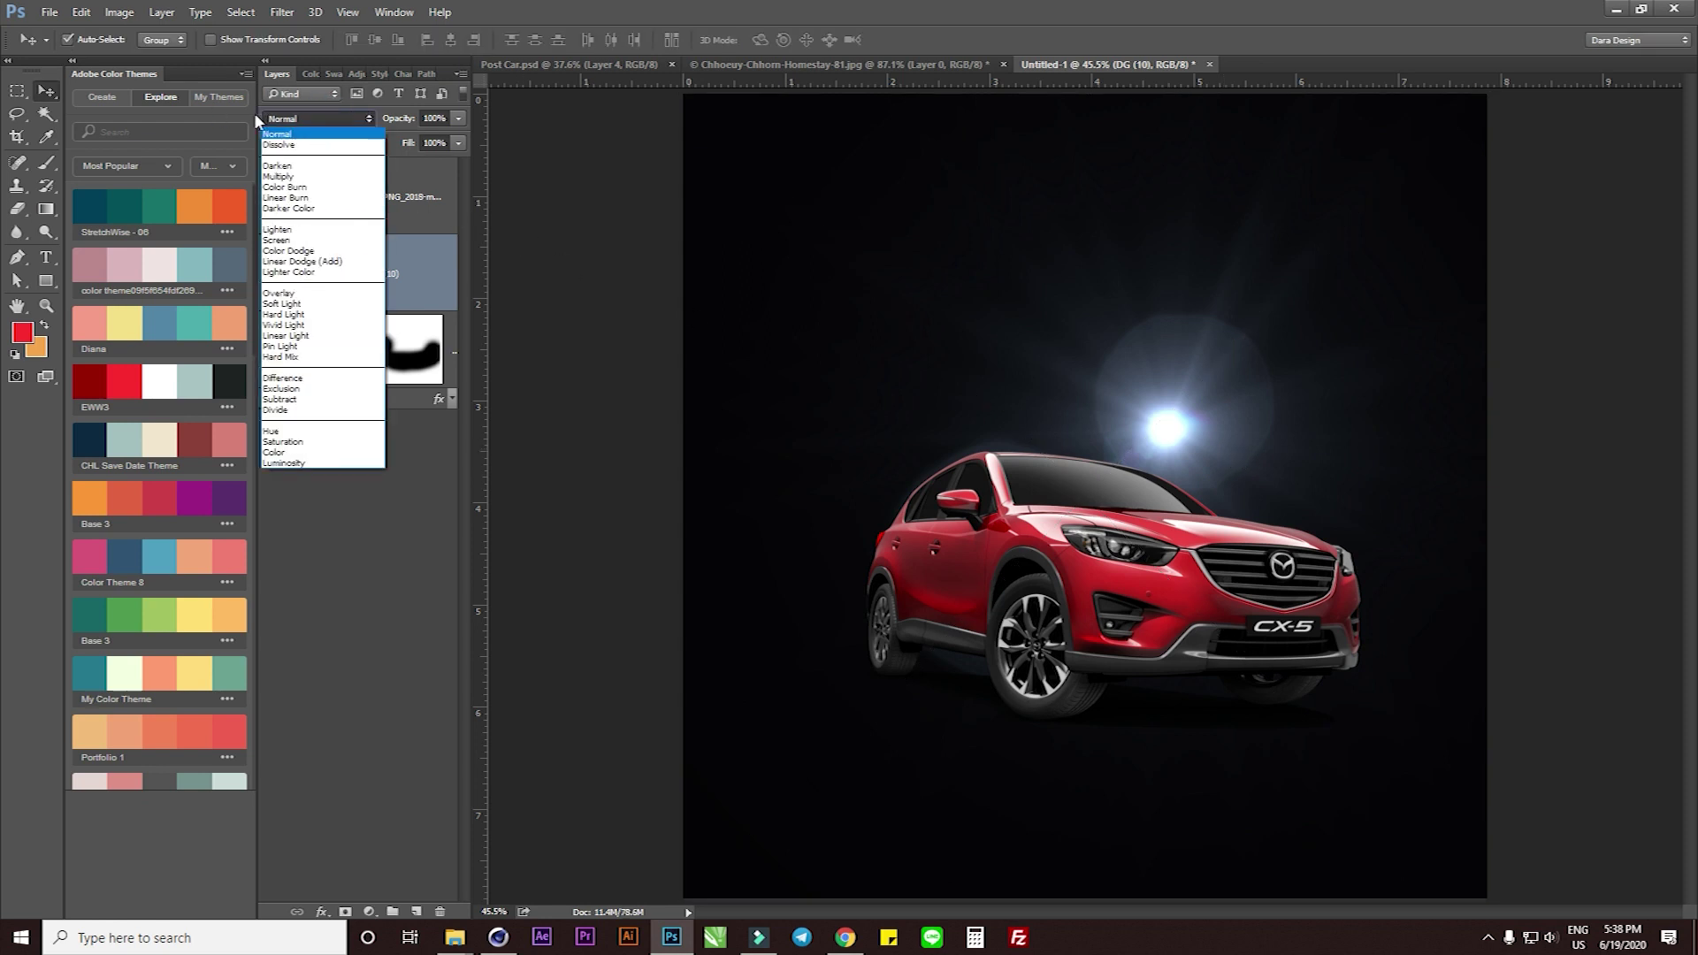
left_click(294, 242)
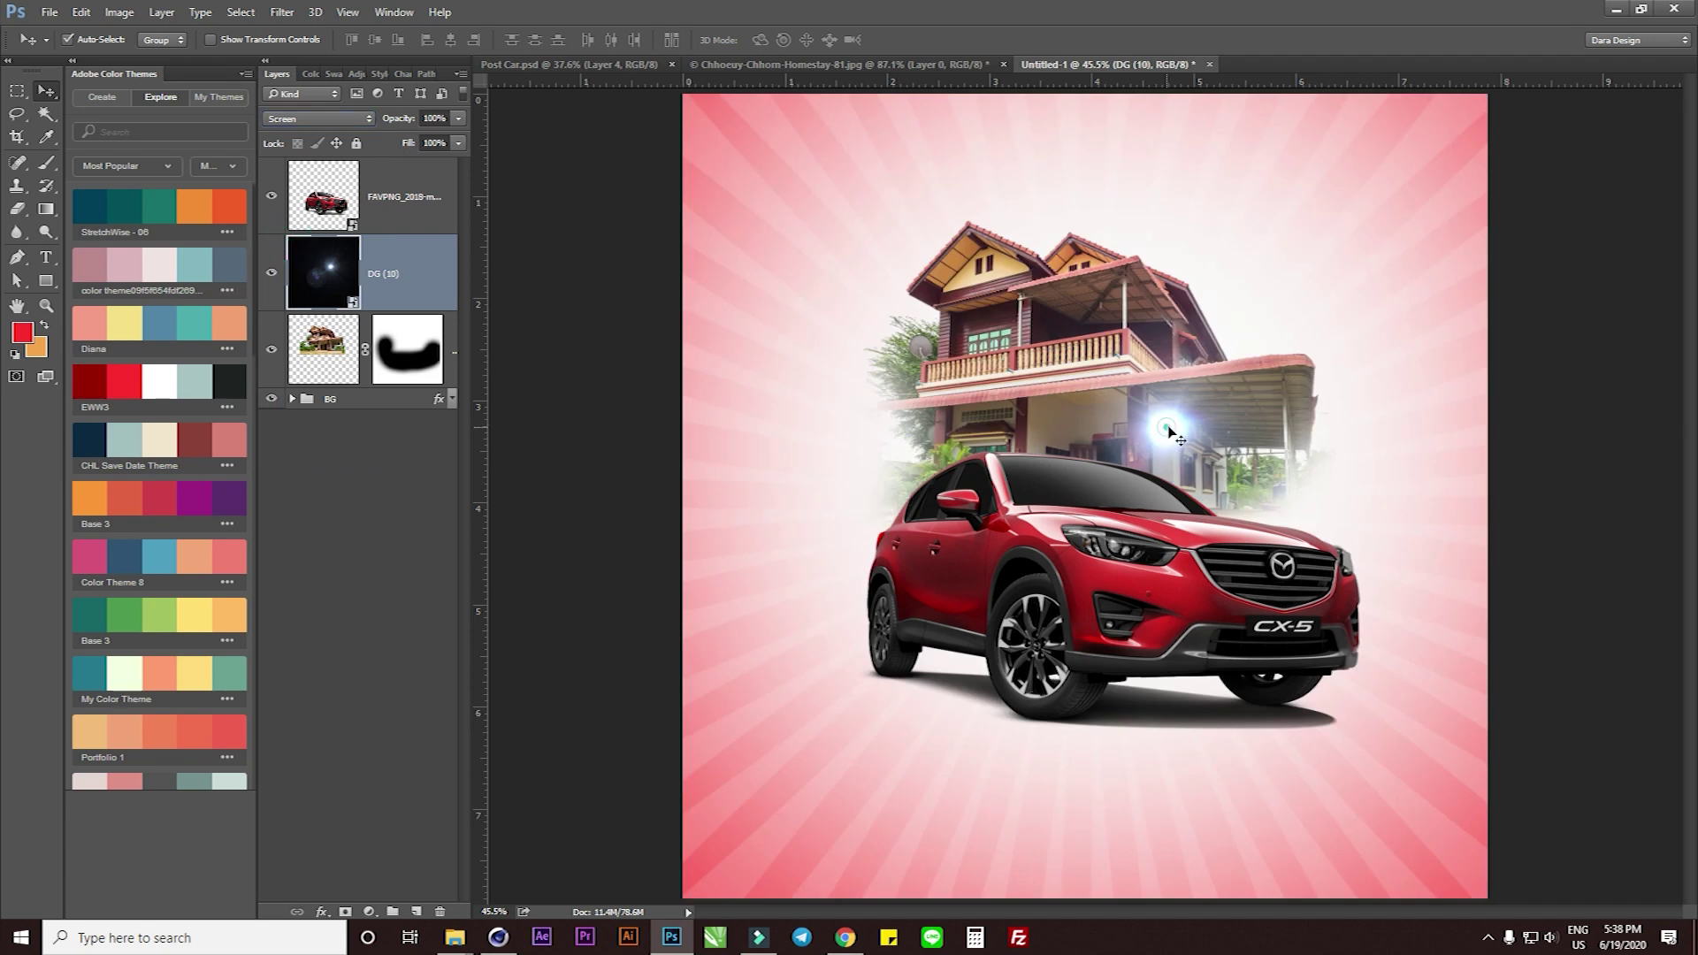
Position the flare at the house roof edge and stack its layer above the car
left_click_drag(1168, 431, 1222, 355)
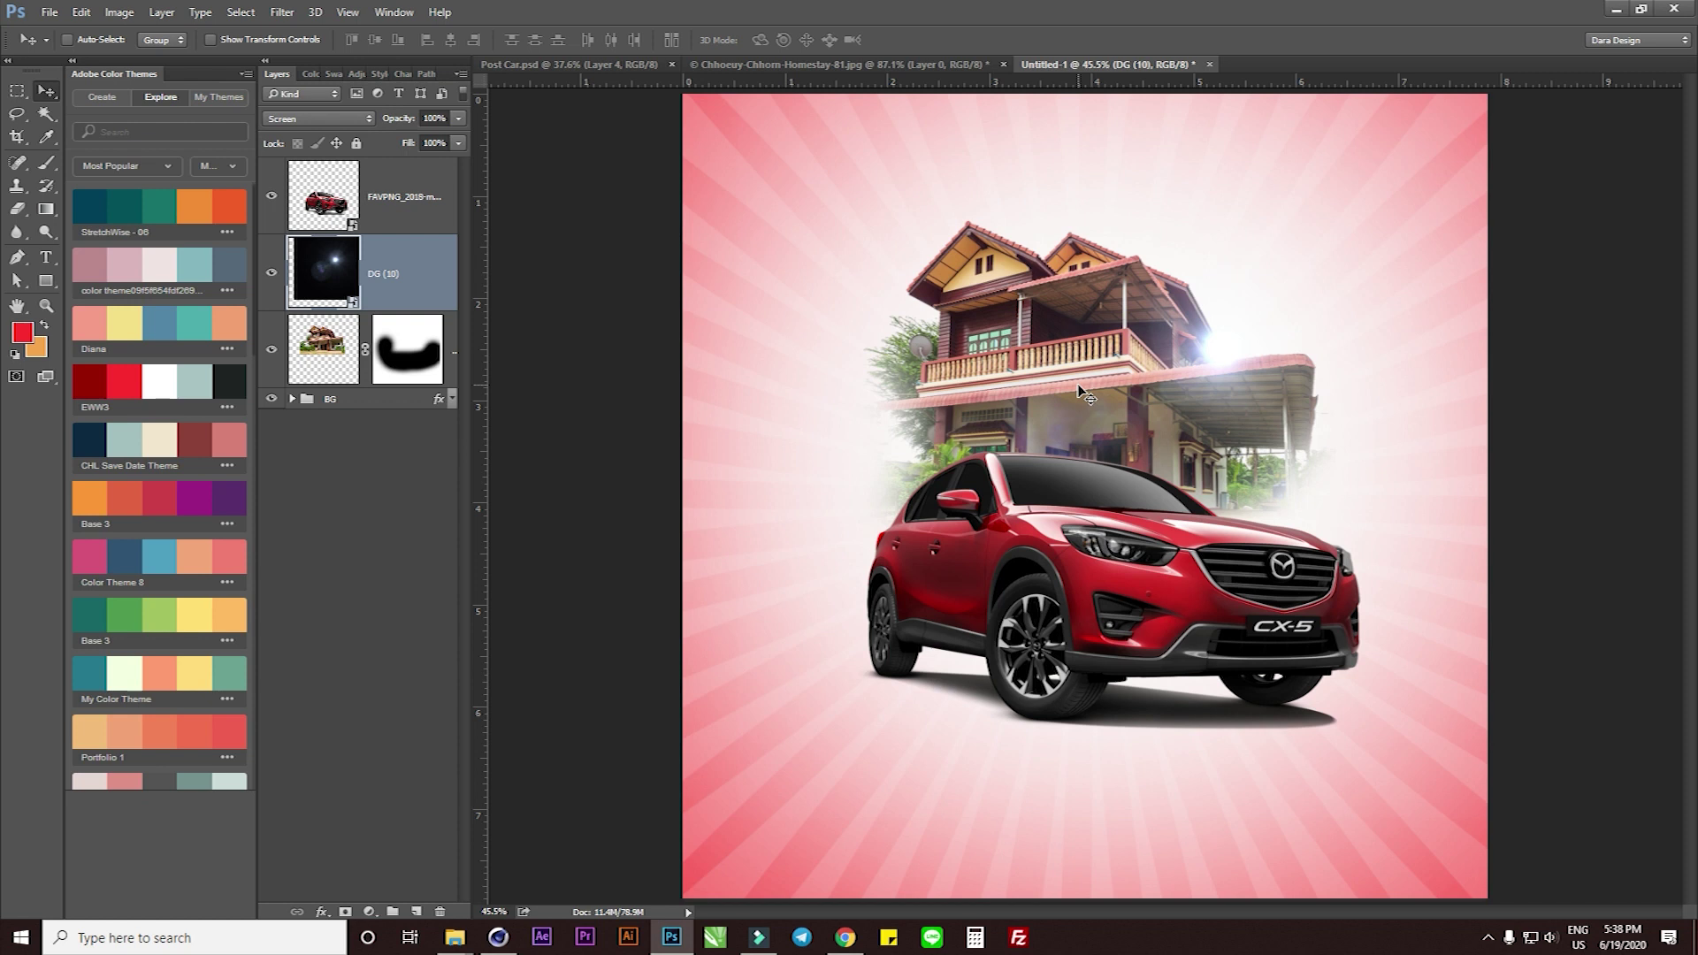
key("ctrl+bracketright")
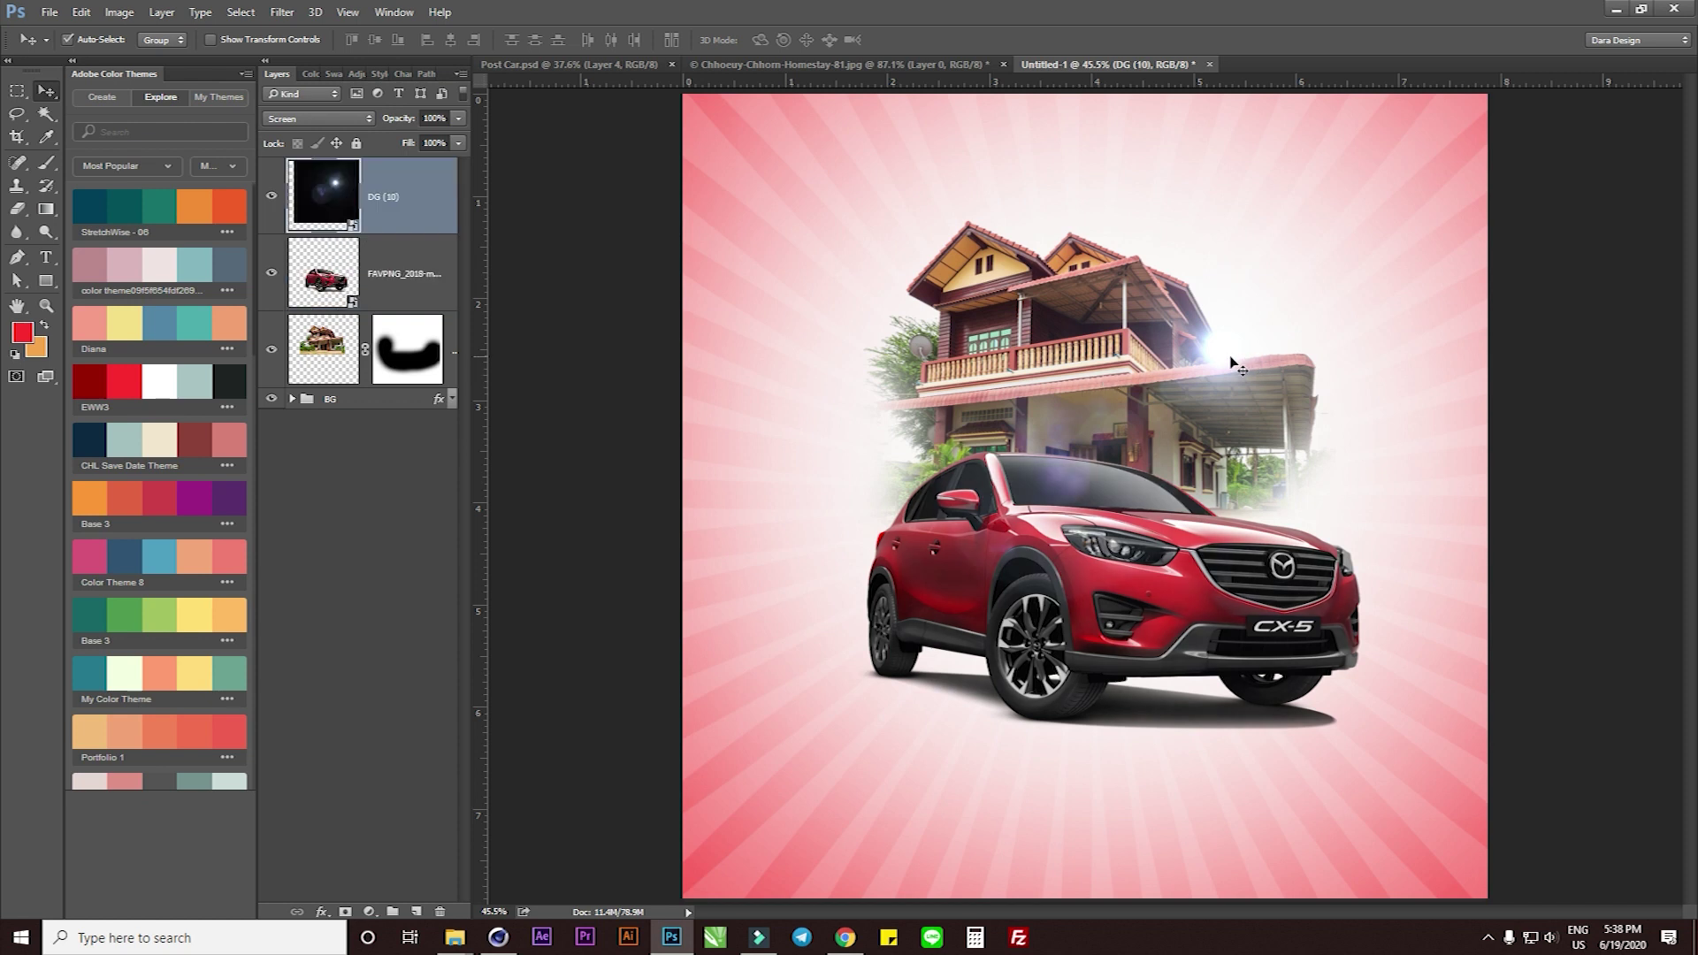
left_click_drag(1230, 358, 1221, 352)
left_click(369, 912)
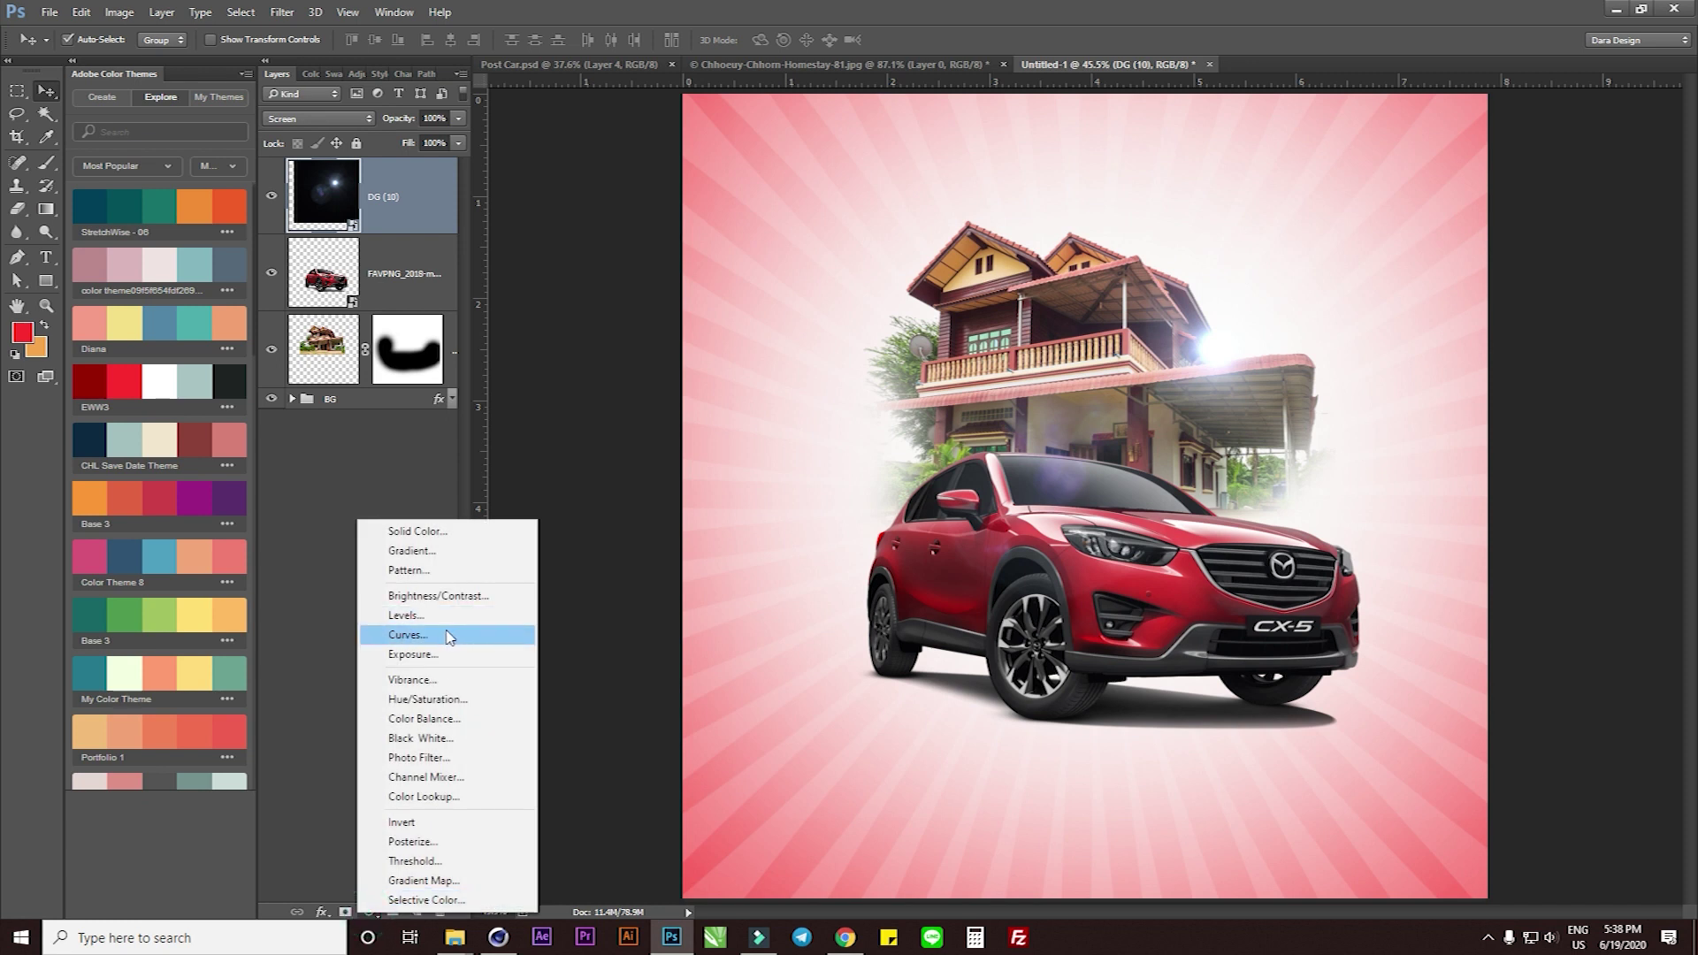
Add a Curves 1 layer and pull the lower curve point down for an S-curve
left_click(450, 636)
left_click(209, 357)
left_click_drag(127, 468, 97, 485)
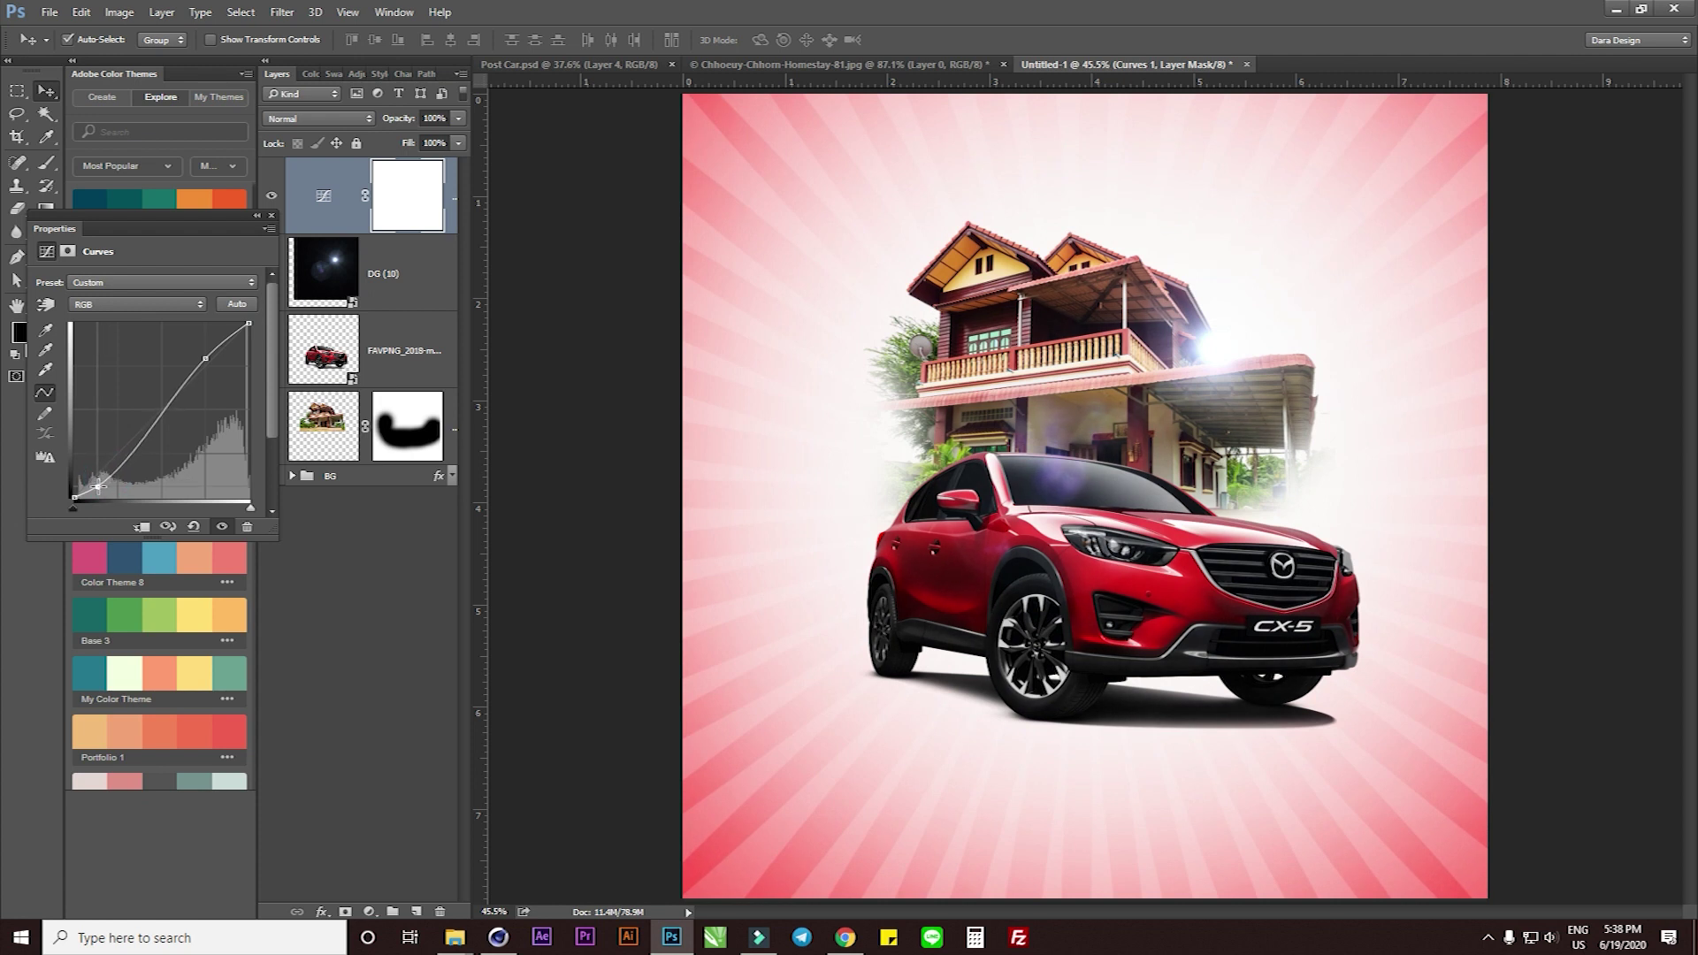
left_click(209, 358)
scroll(1104, 537, "down", 1)
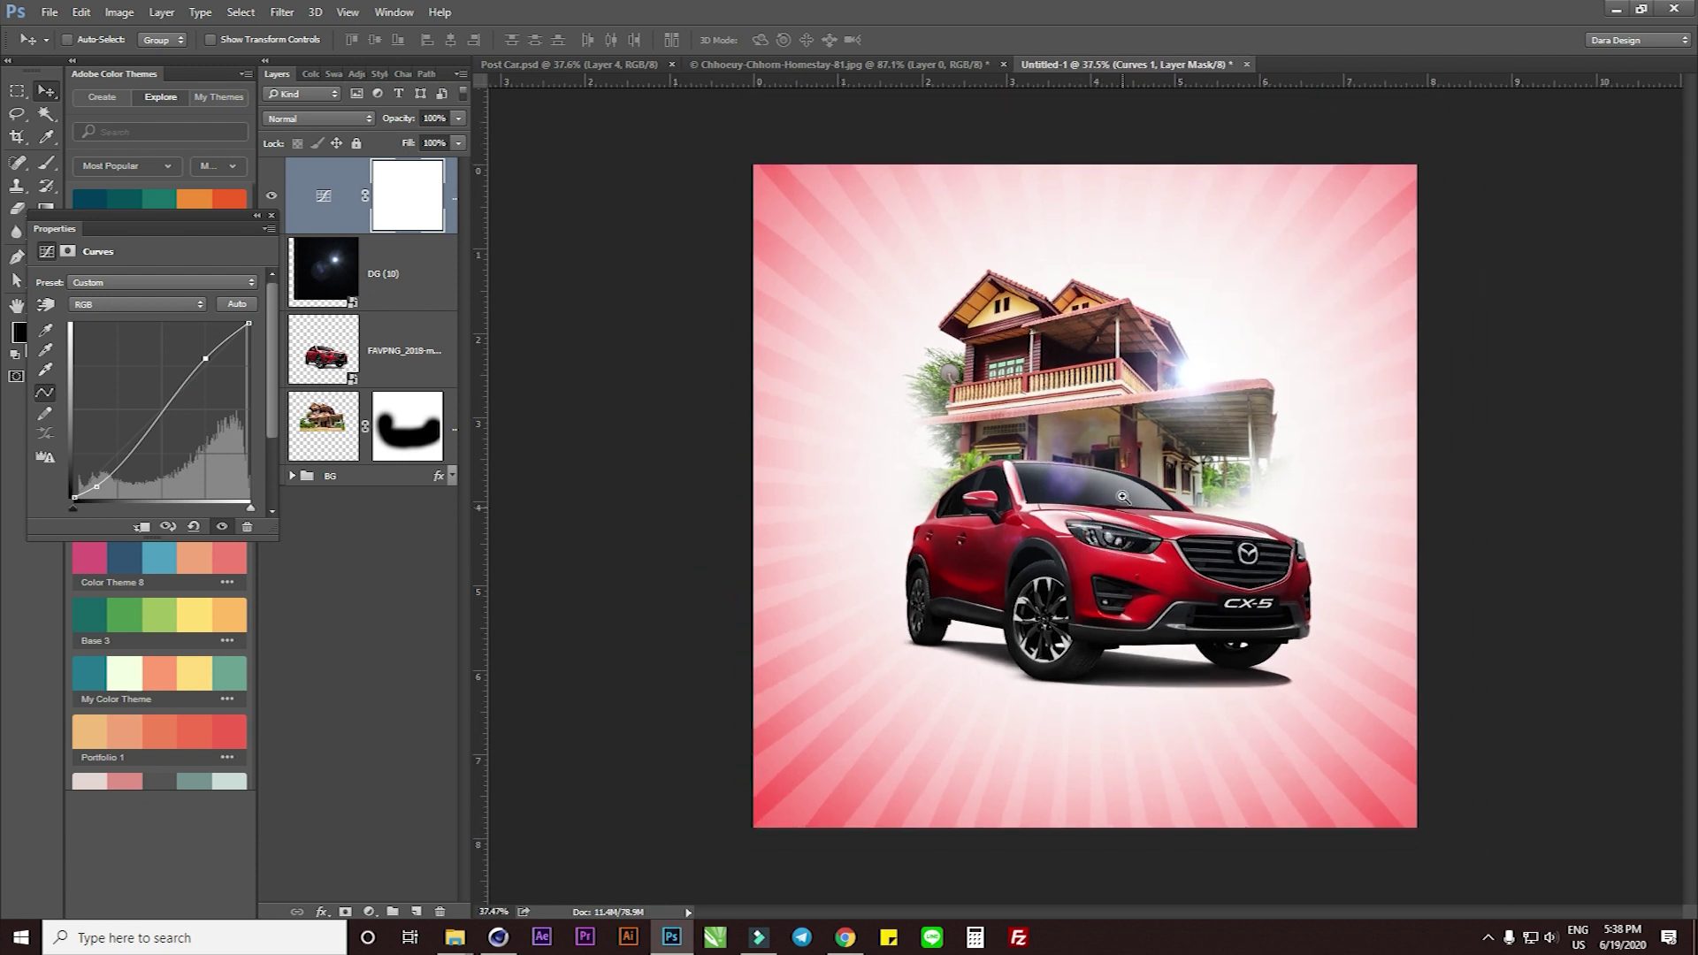
scroll(1123, 497, "up", 1)
scroll(1106, 511, "up", 1)
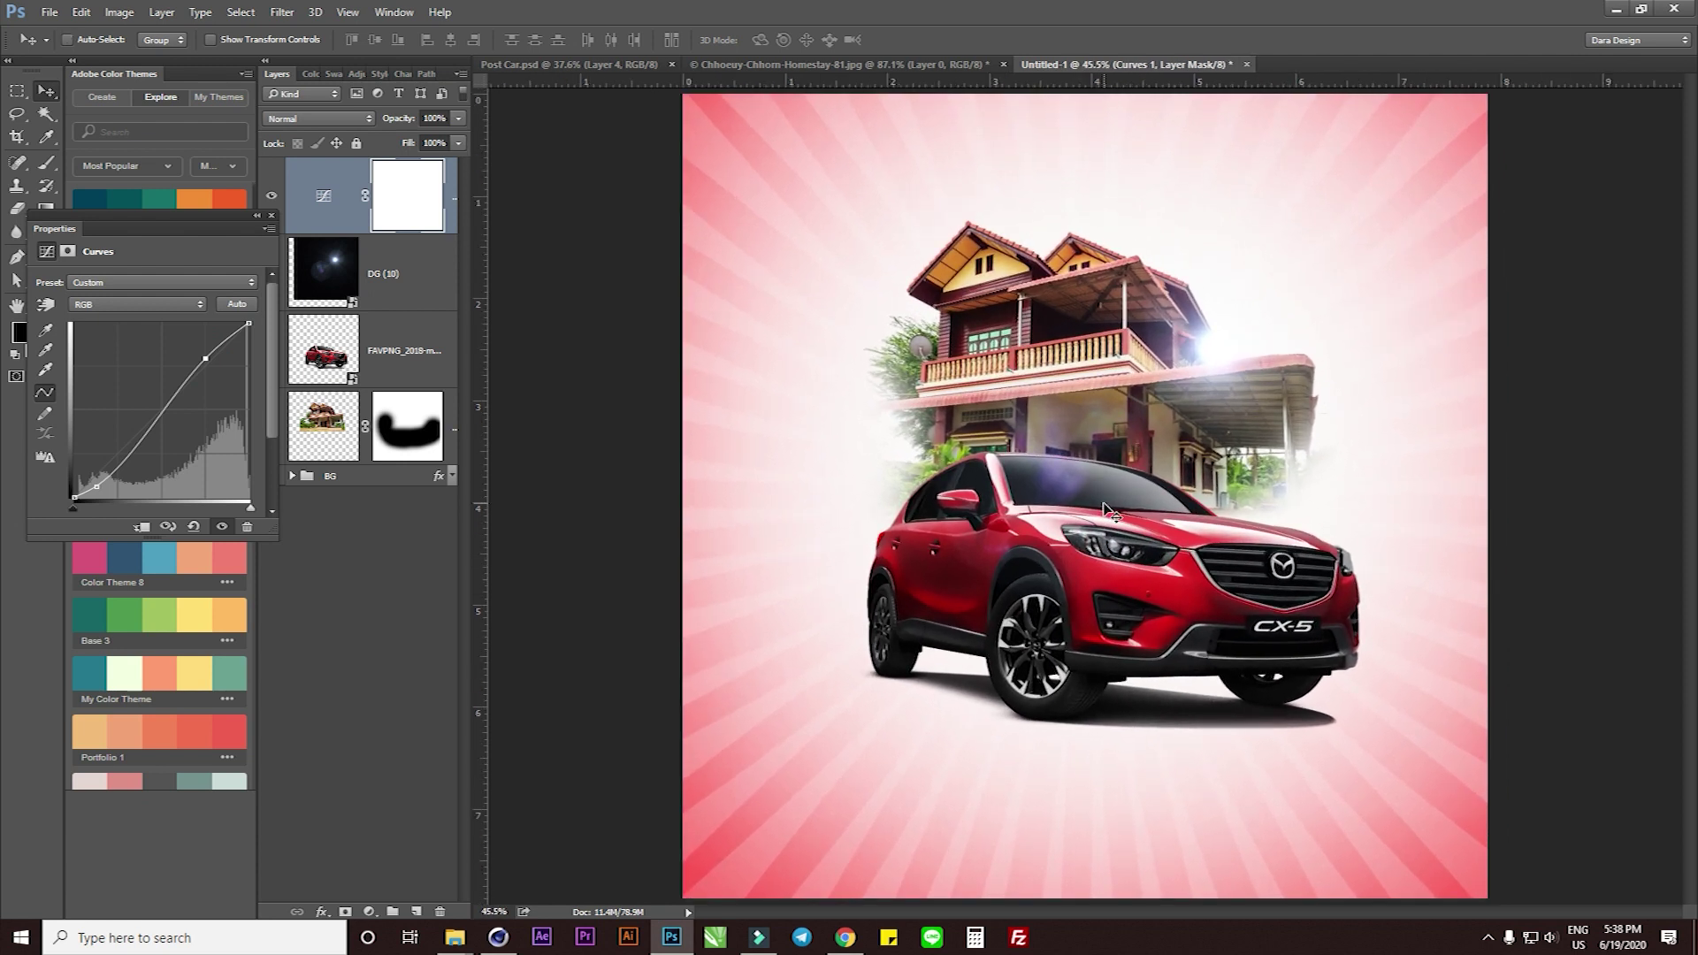